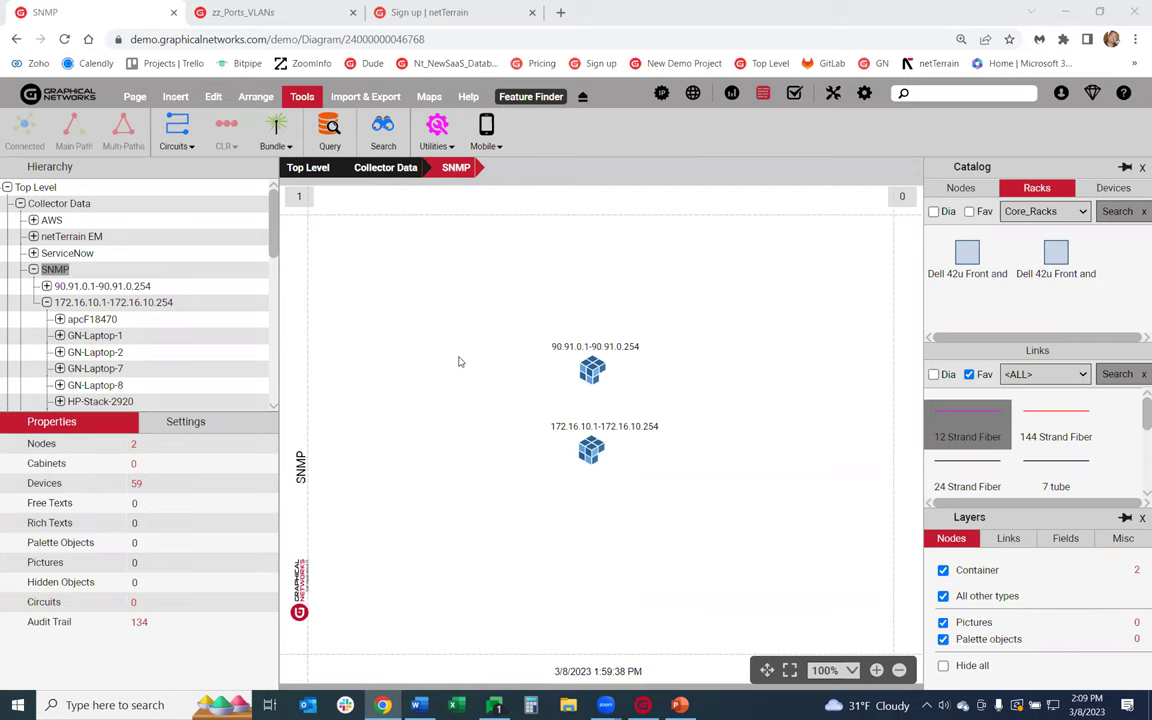
Open the 172.16.10.1-172.16.10.254 diagram and view the full SysDescription value of router RT-40.
left_click(591, 452)
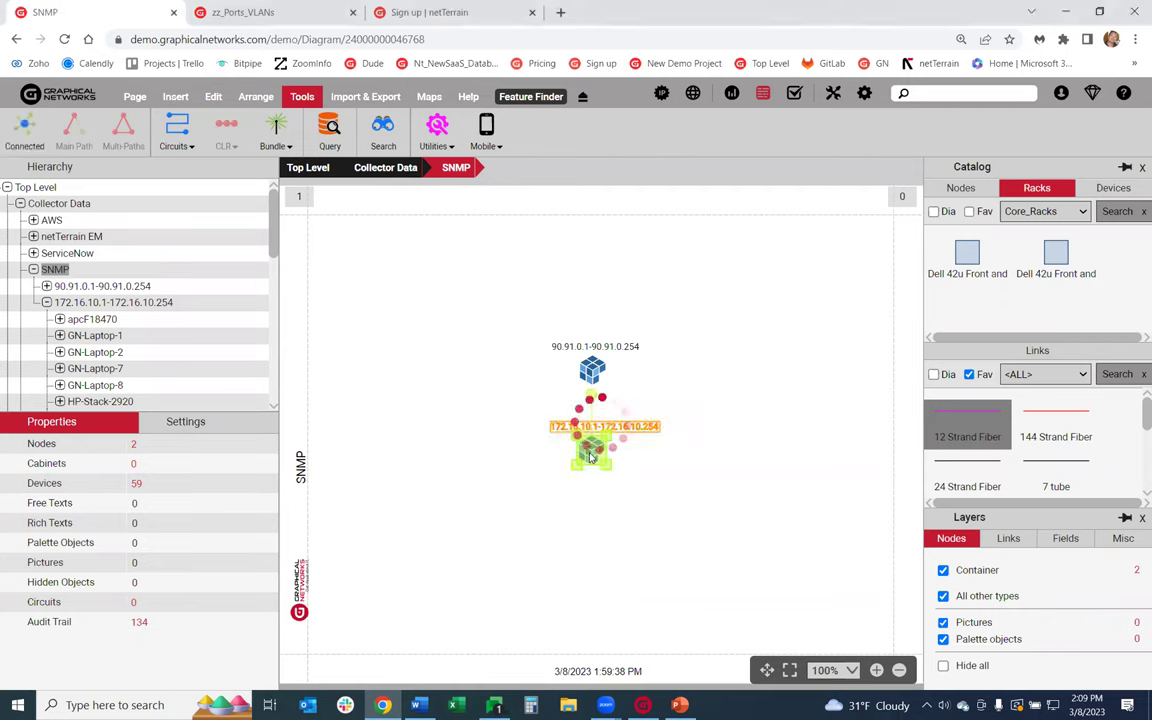
double_click(591, 452)
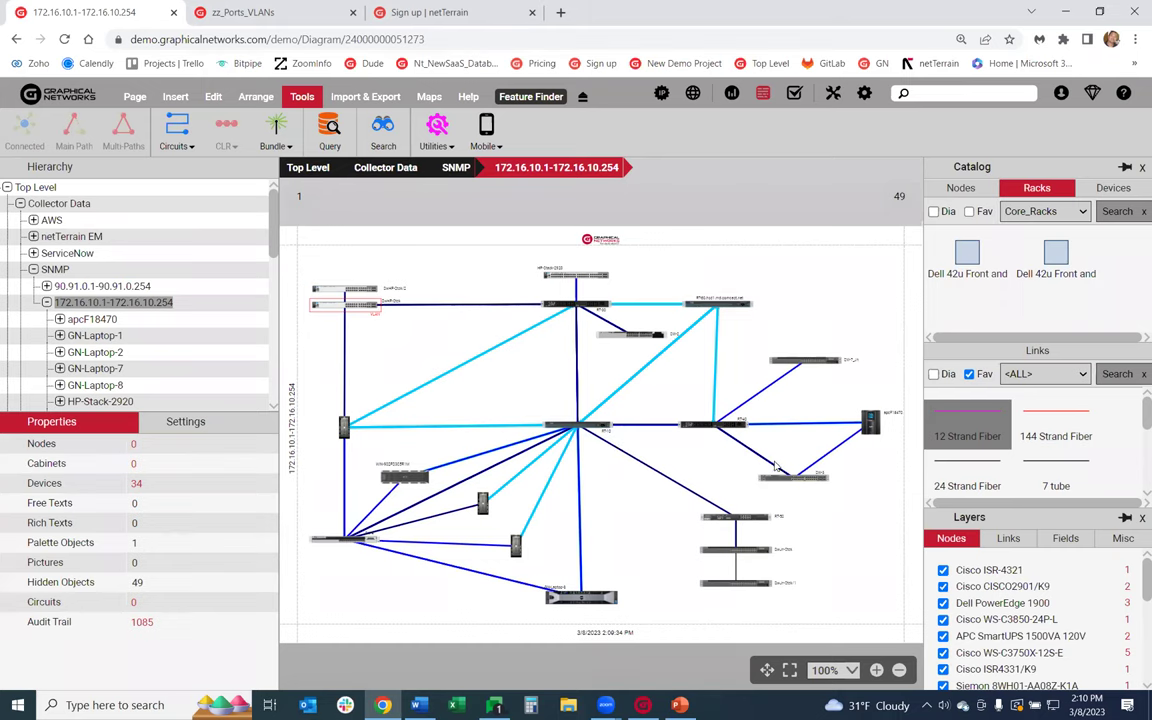
scroll(718, 424, "up", 5)
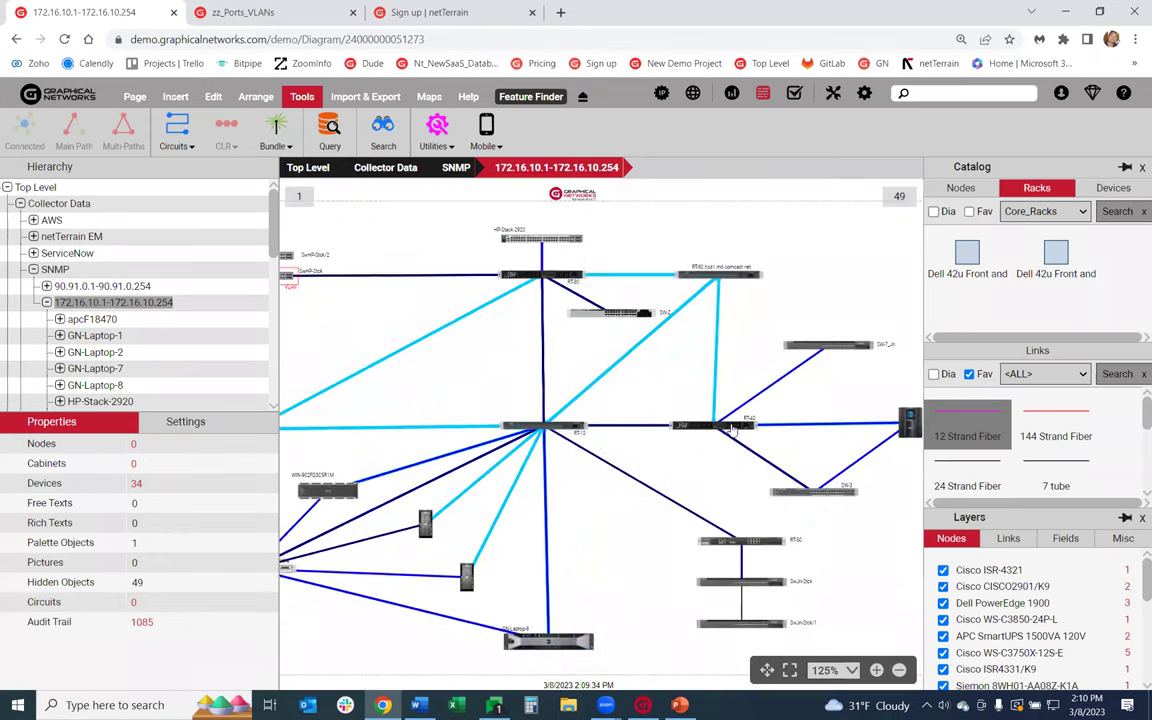
left_click(720, 436)
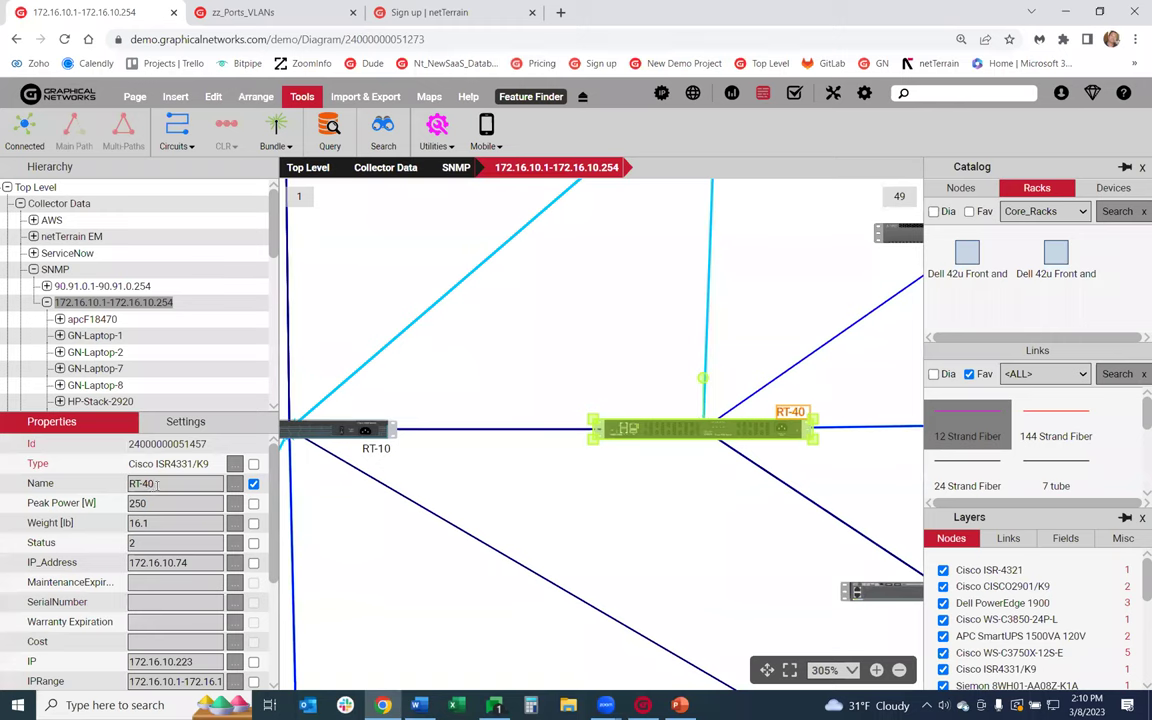
scroll(196, 624, "down", 3)
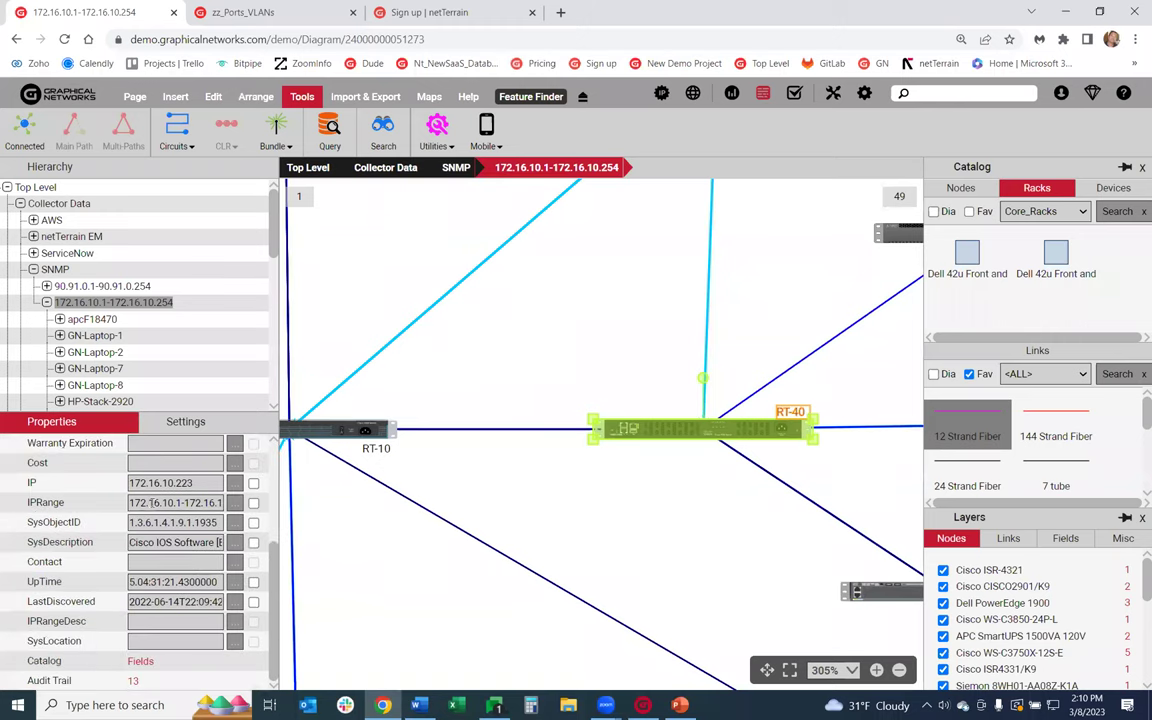
left_click(233, 543)
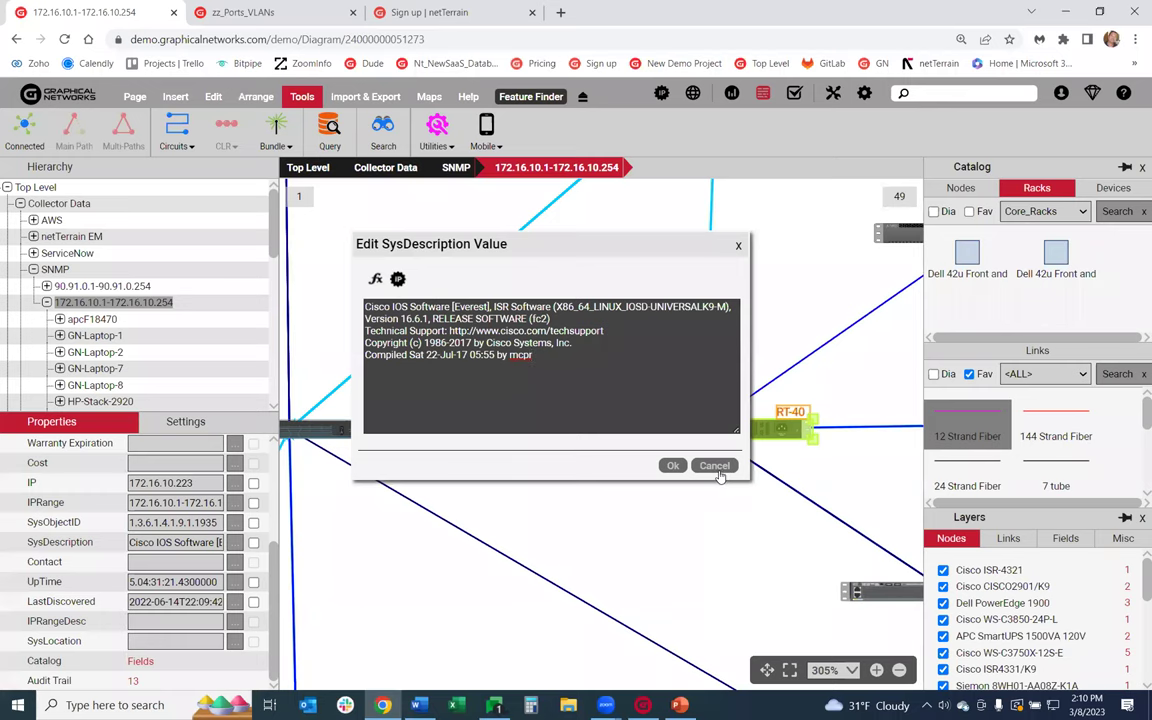
key("Escape")
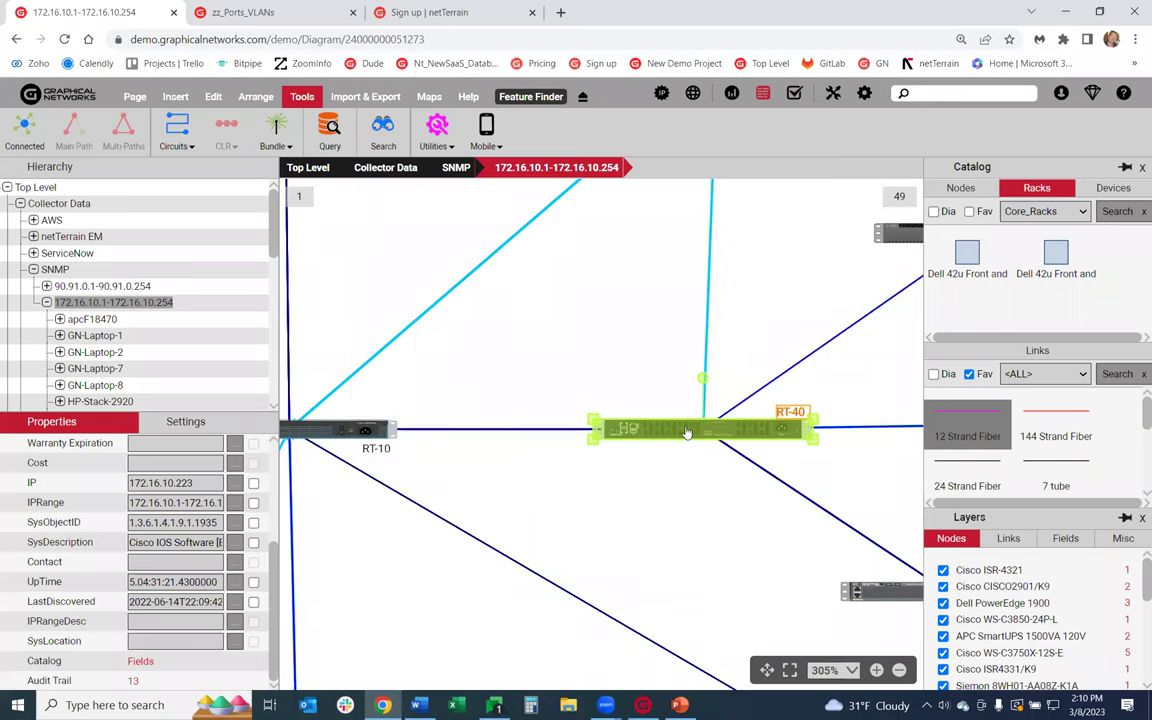
Open RT-40's device diagram and review the properties of the link from port GE0/0/1 to RT-10.
double_click(687, 432)
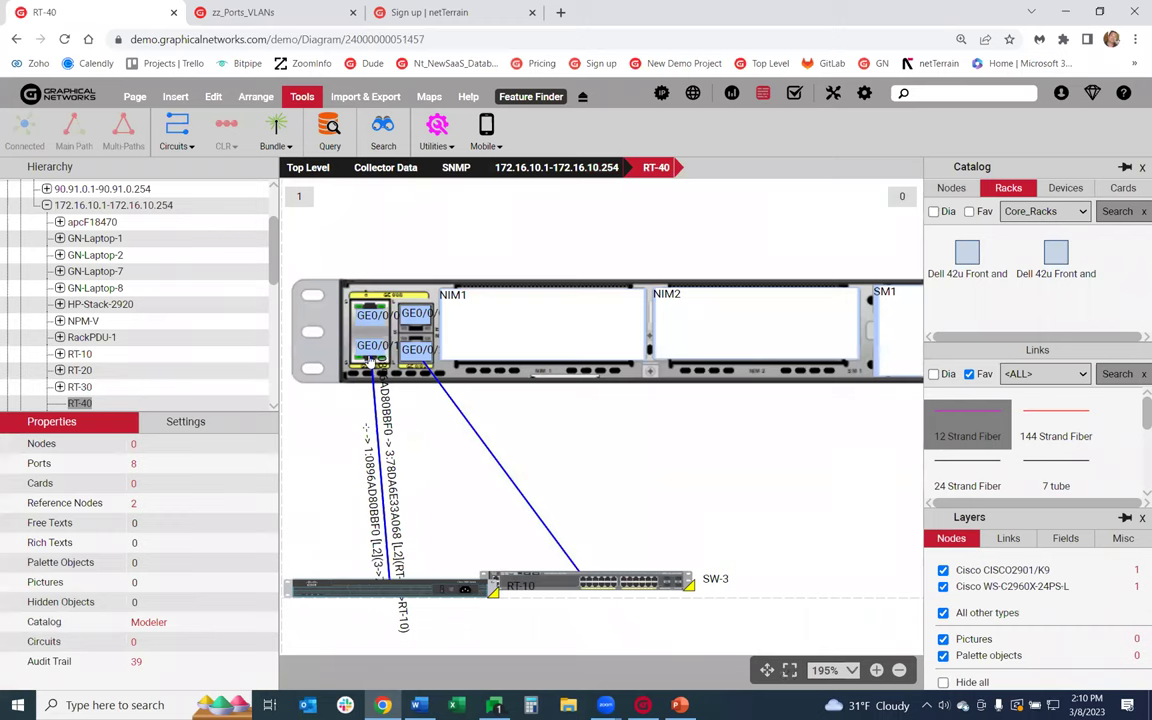
left_click(366, 427)
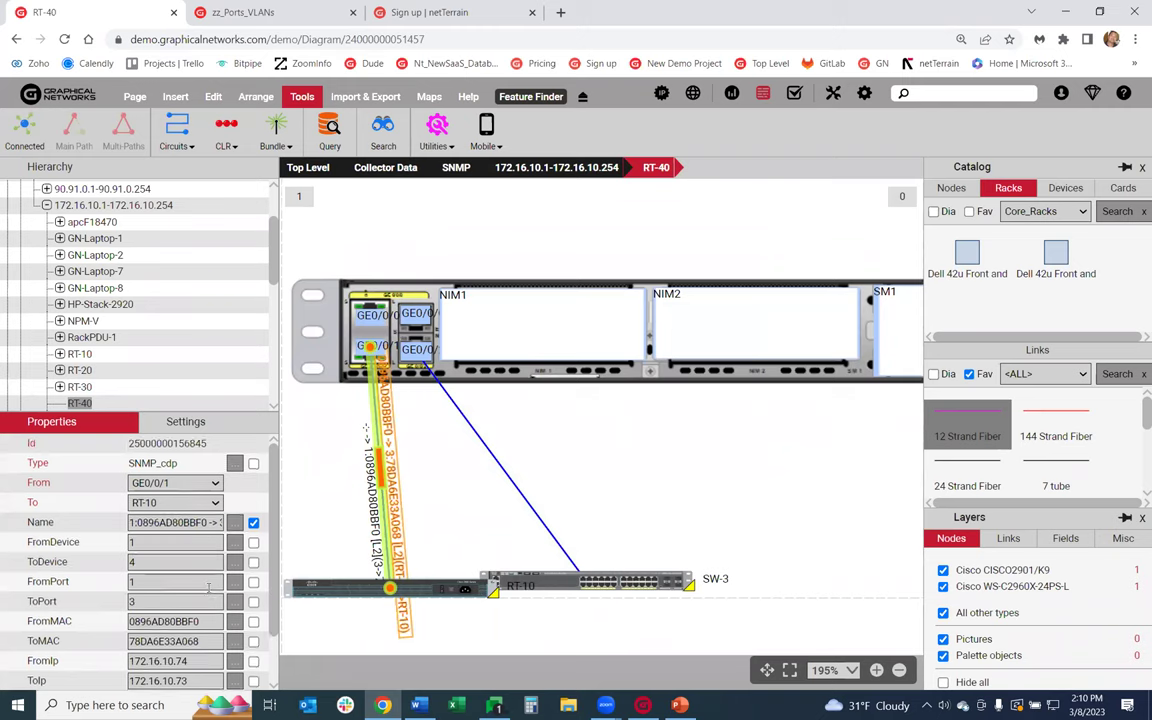
scroll(204, 592, "down", 1)
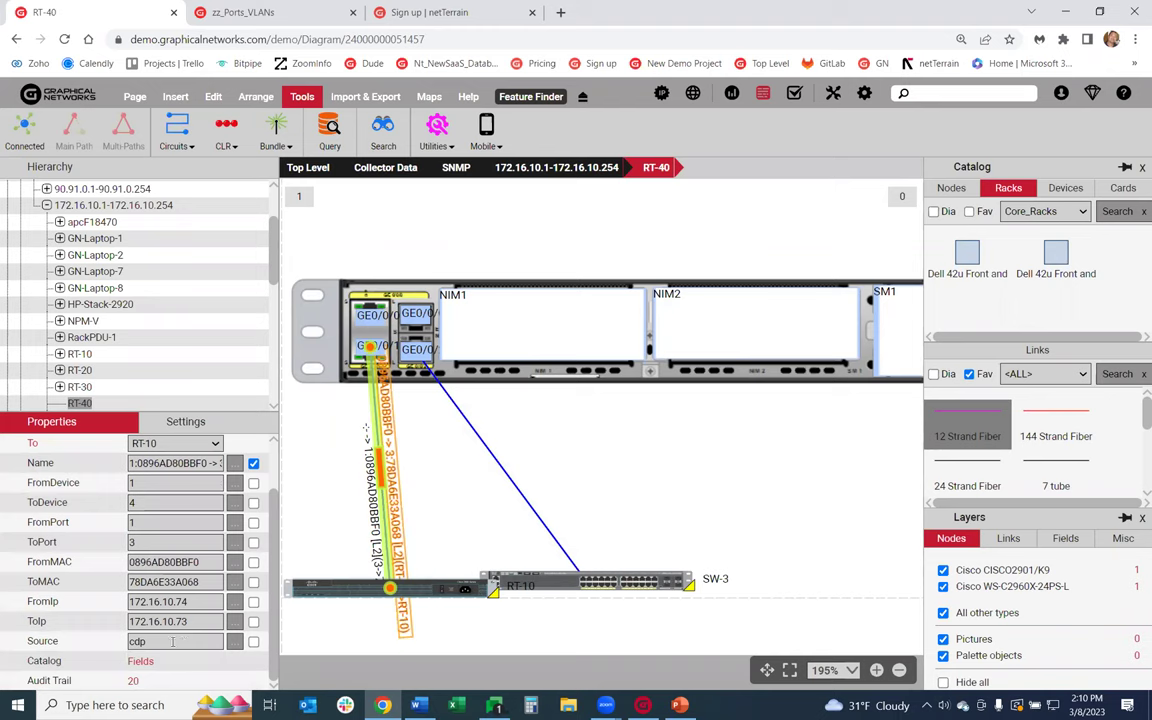
Move the SW-3 reference node clear of RT-10's label and review the properties of the link between RT-40 and RT-10.
left_click(430, 586)
left_click_drag(600, 586, 646, 591)
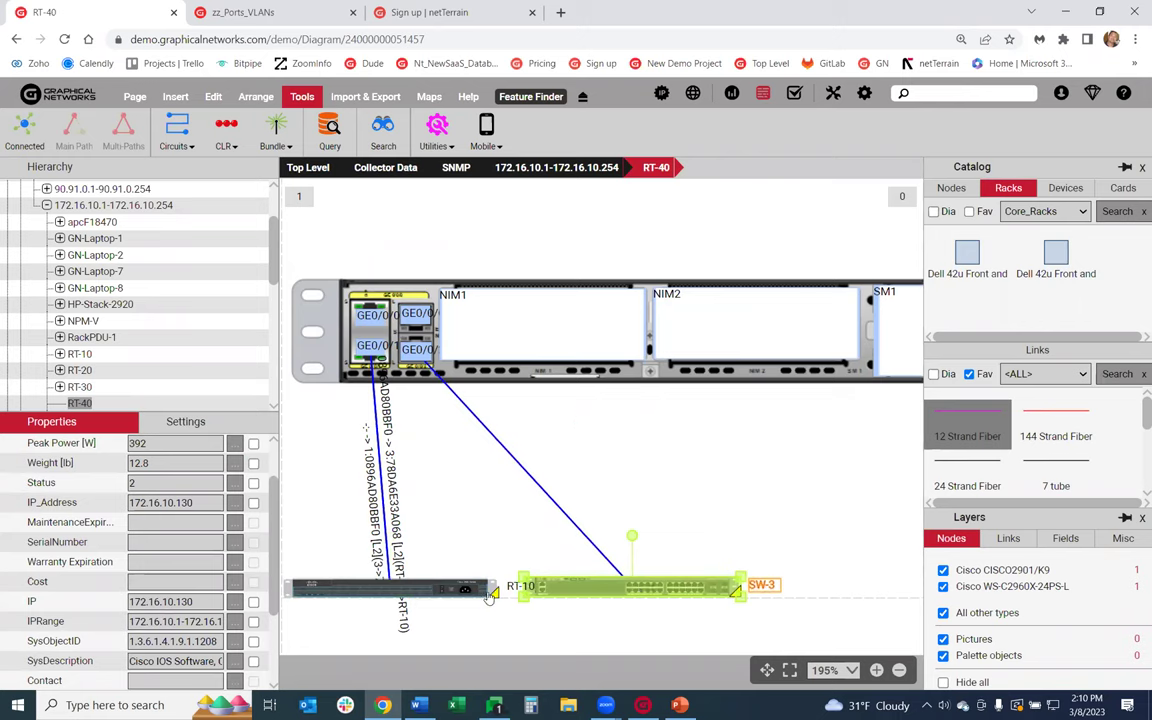
left_click(427, 598)
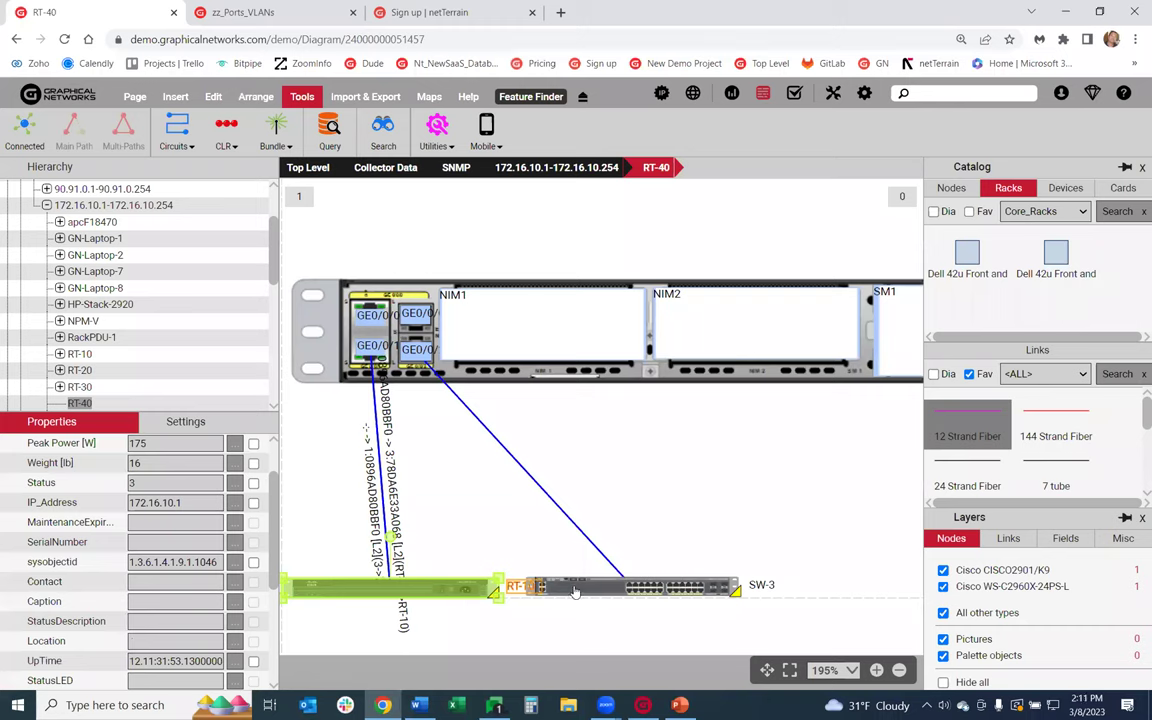
left_click(575, 592)
left_click(430, 588)
left_click(352, 455)
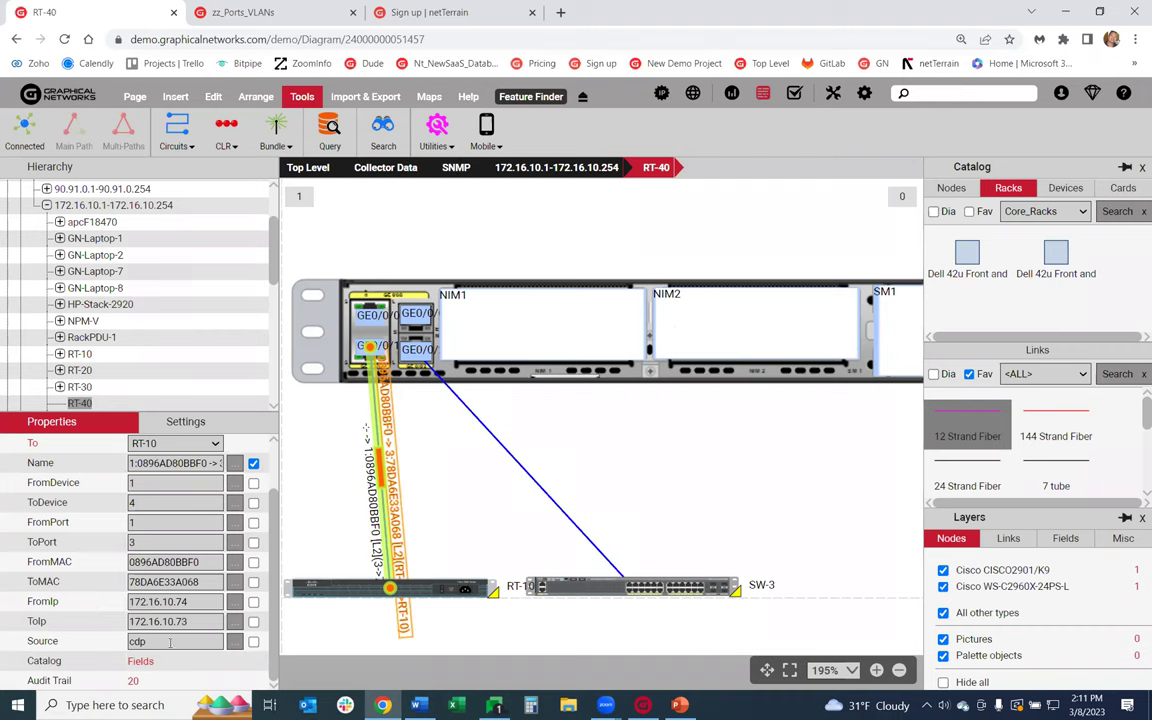
Jump from the RT-10 reference node to the parent diagram and locate the device there.
left_click(429, 597)
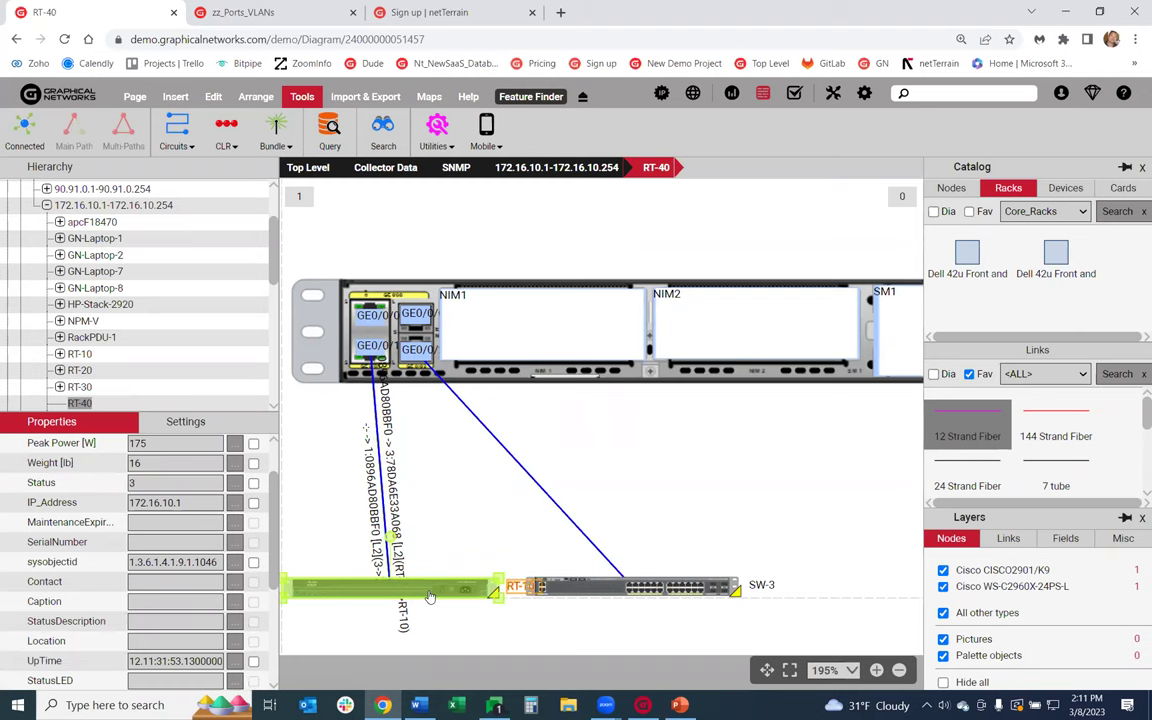
double_click(429, 597)
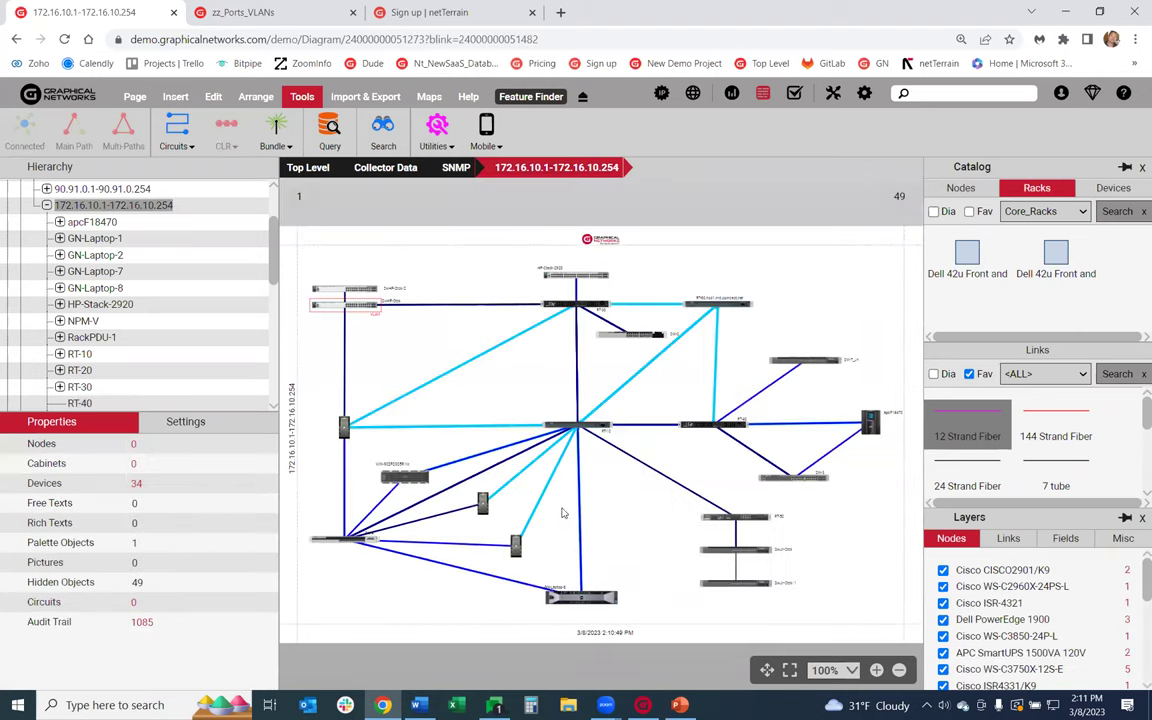
scroll(568, 440, "up", 2)
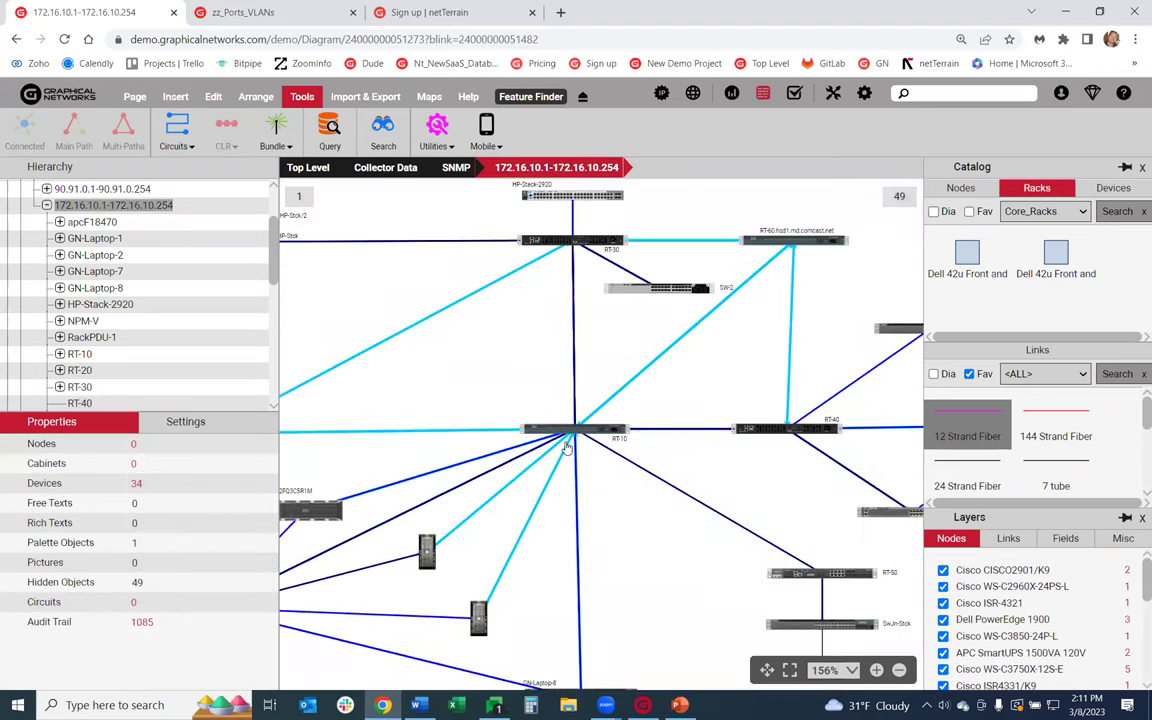
scroll(565, 447, "up", 2)
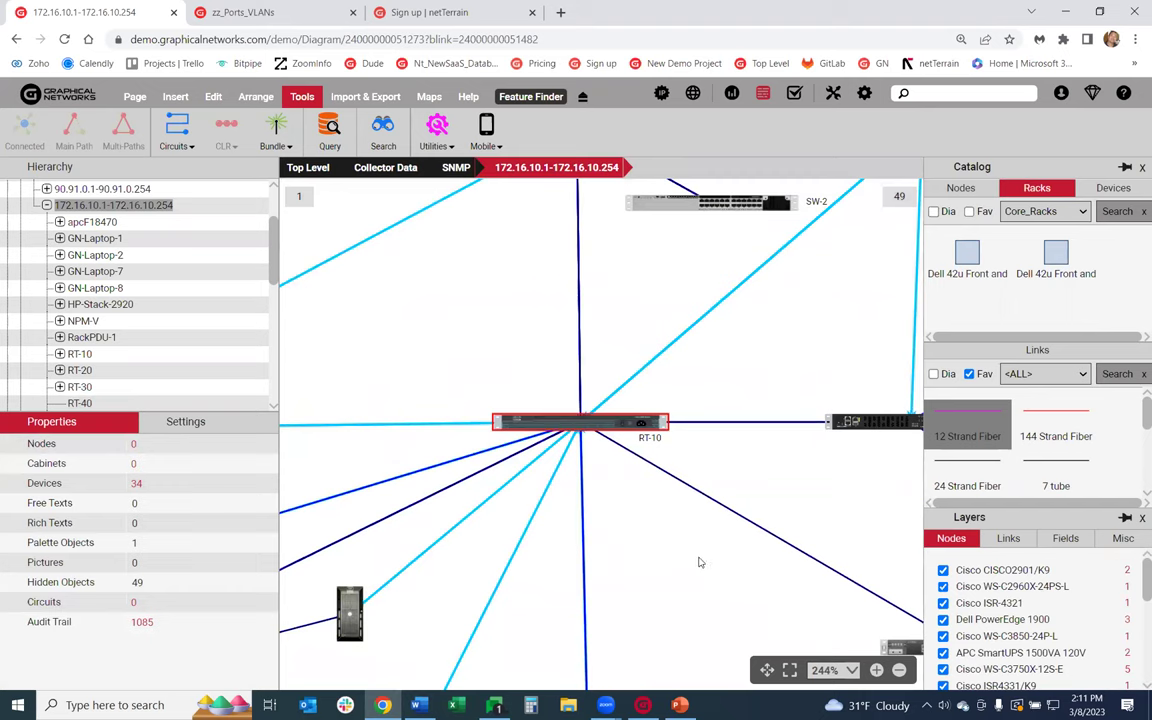
scroll(742, 432, "down", 4)
Hide the SNMP_routing, SNMP_bridge, SNMP_lldp and SNMP_arp link layers on the diagram.
left_click(714, 425)
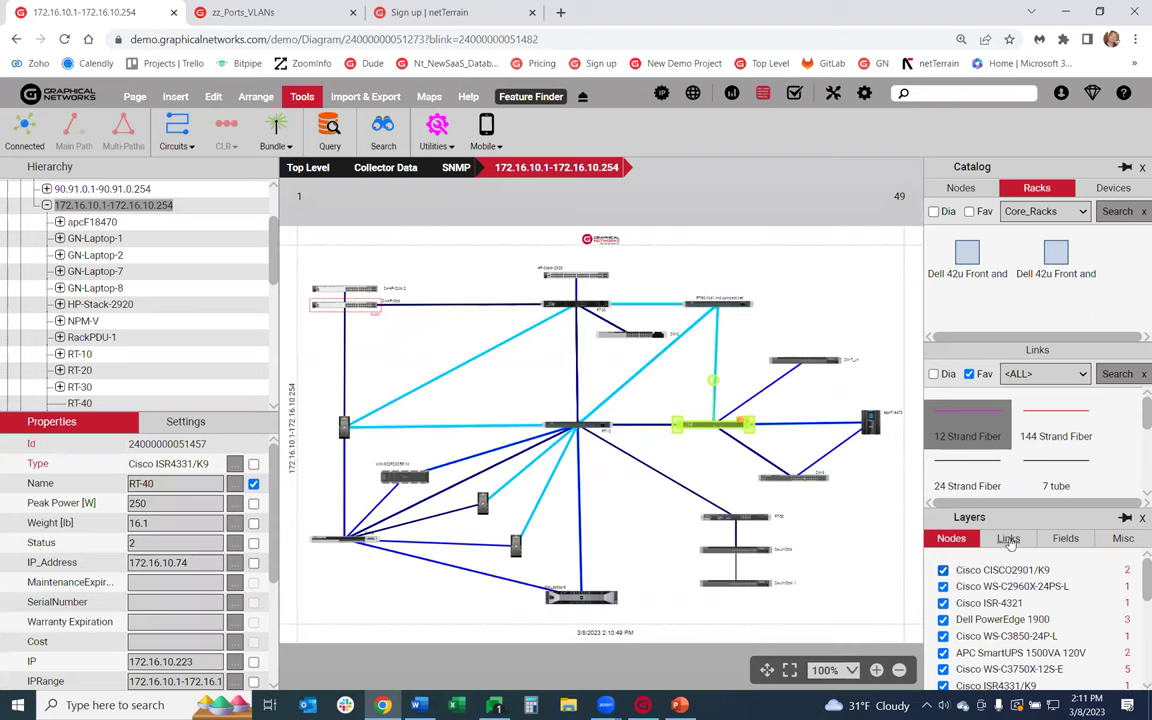
left_click(1008, 538)
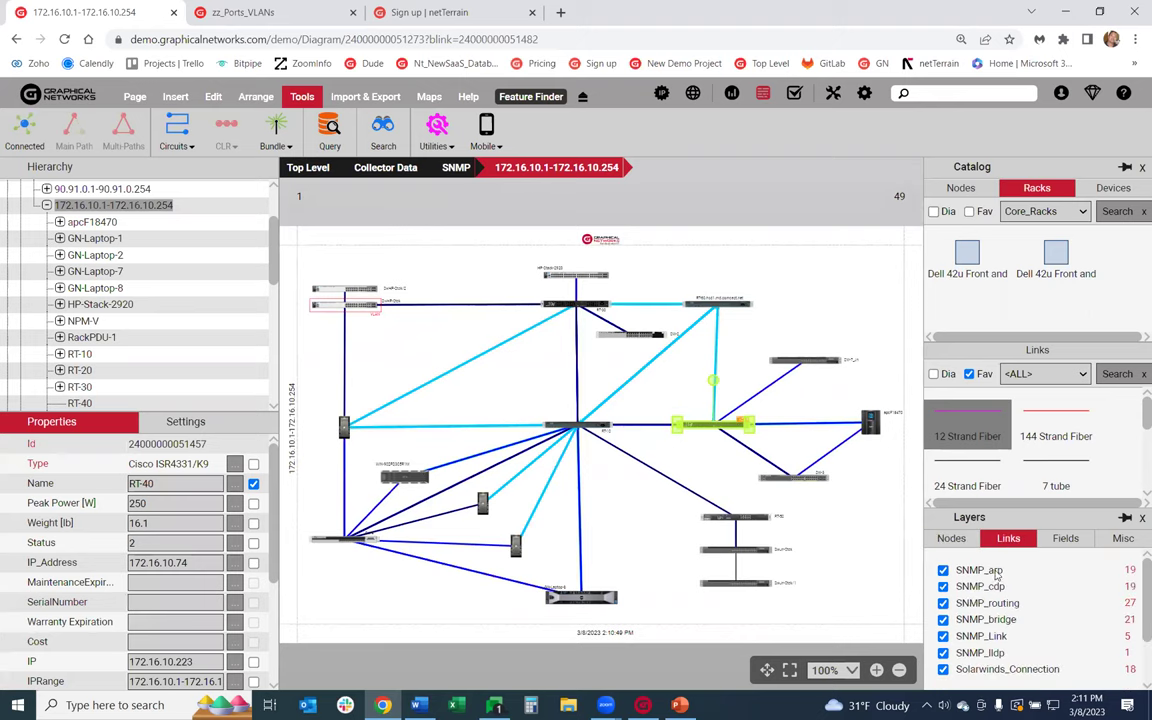
left_click(943, 603)
left_click(943, 620)
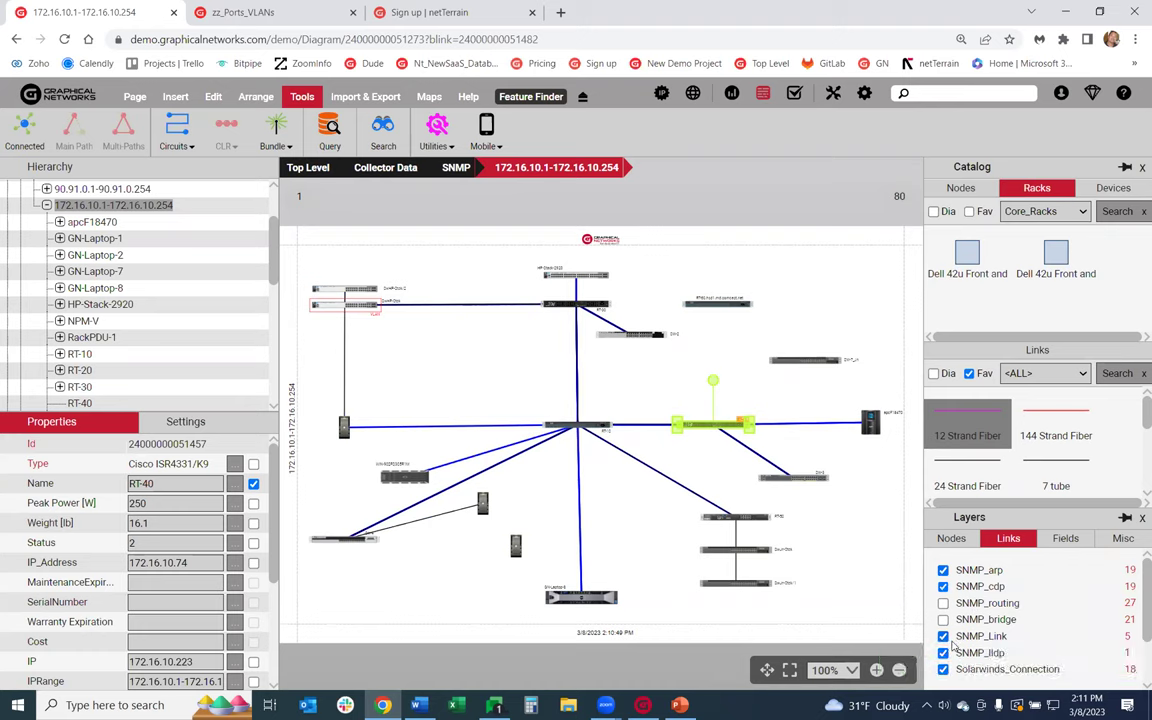
left_click(943, 653)
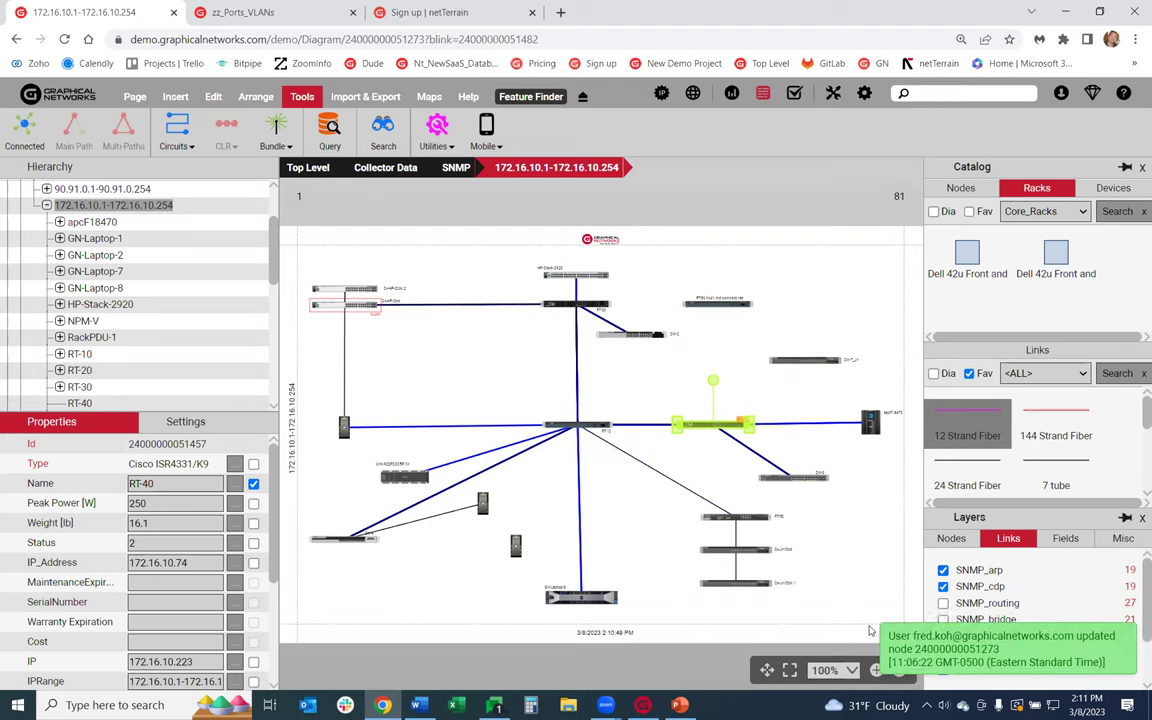
left_click(943, 570)
scroll(957, 566, "down", 2)
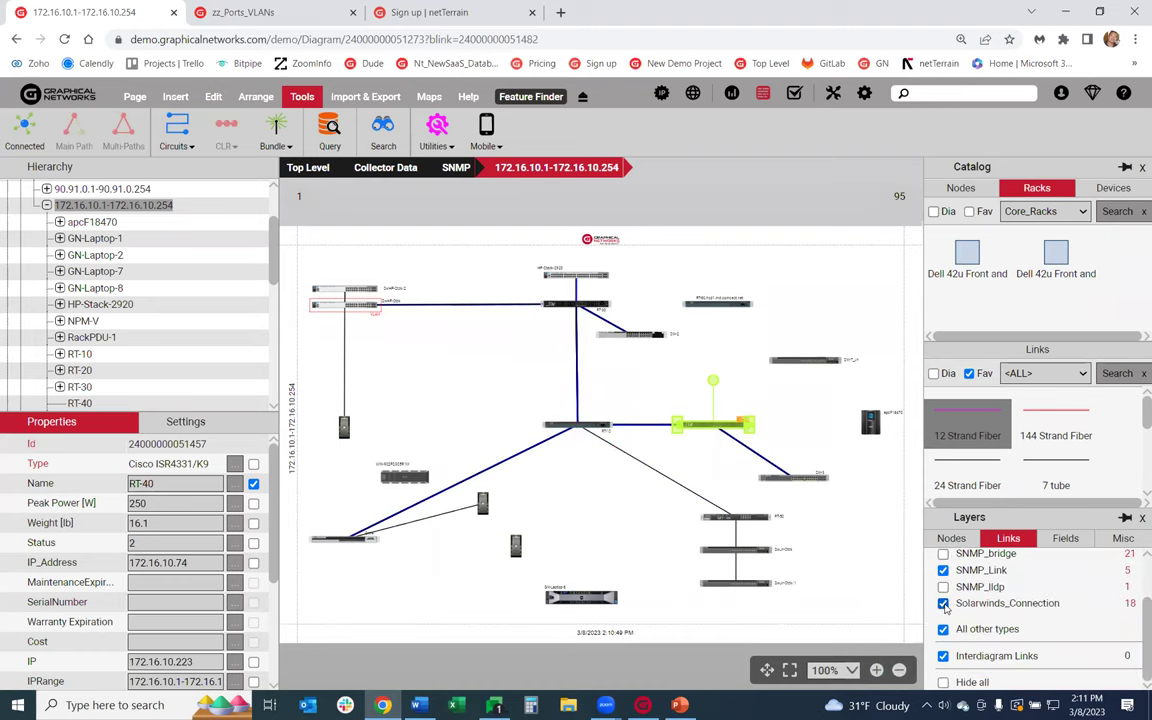
Inspect the properties of the Solarwinds_Connection links from RT-10 to RT-40 and from RT-10 to RT-50.
left_click(649, 425)
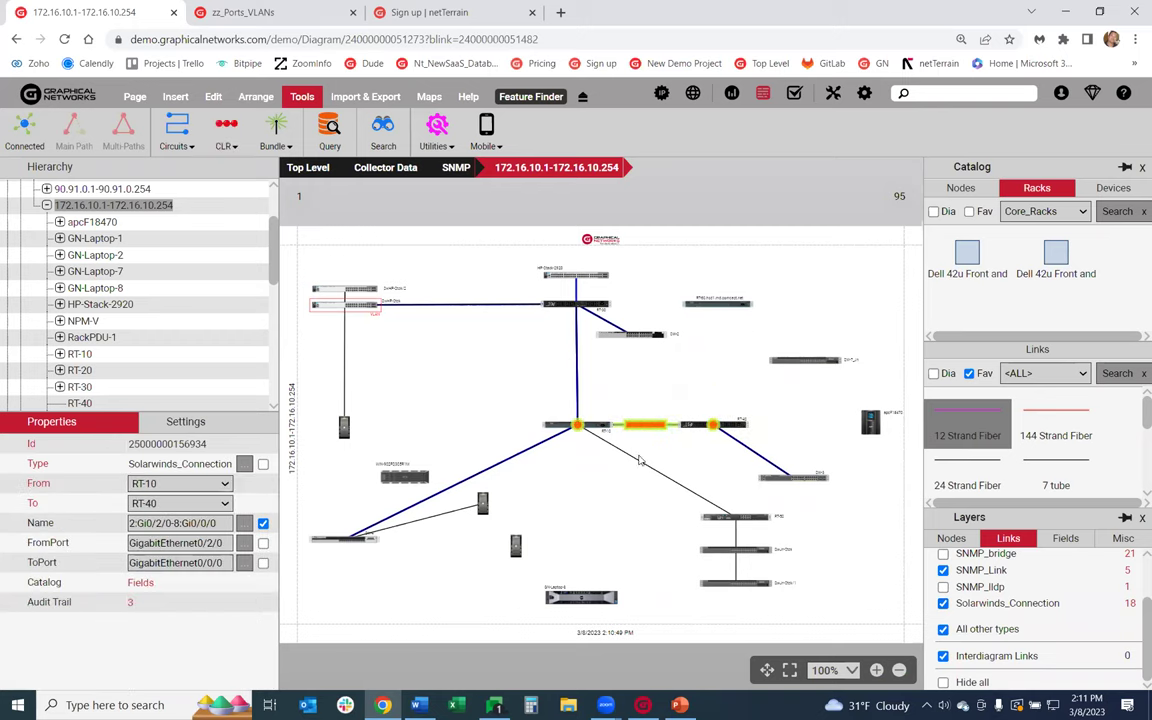
left_click(641, 462)
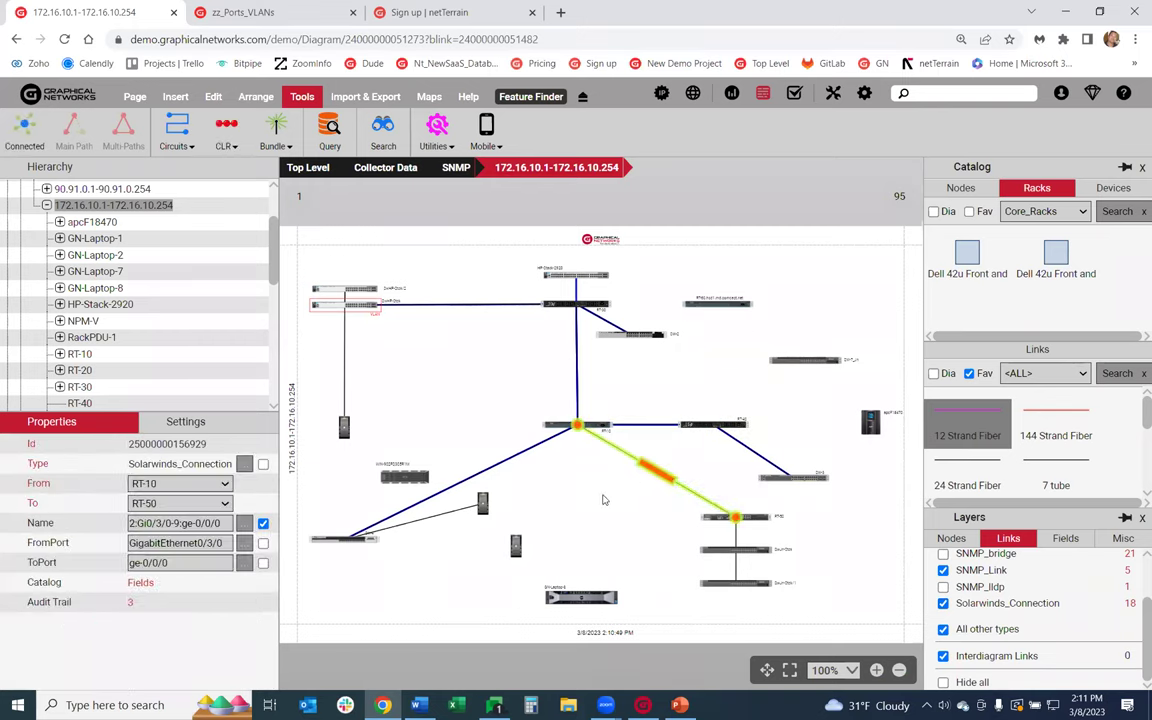
left_click(545, 450)
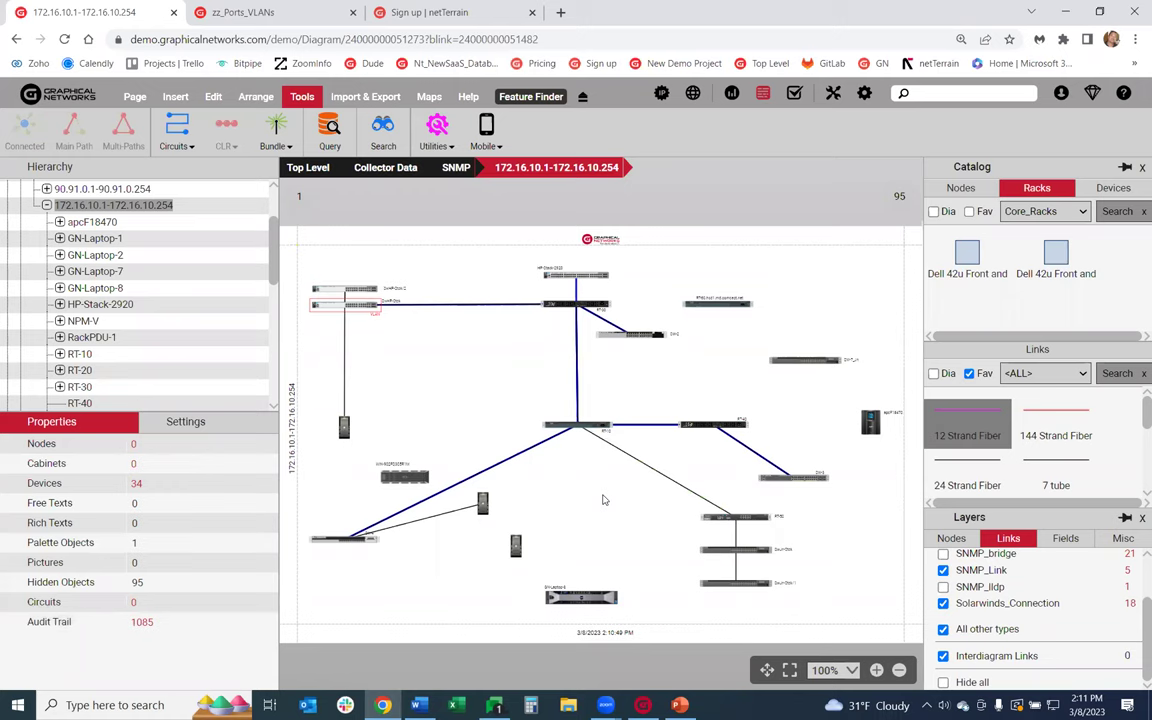
Show the hidden SNMP_lldp, SNMP_bridge, SNMP_routing and SNMP_arp link layers again.
left_click(944, 588)
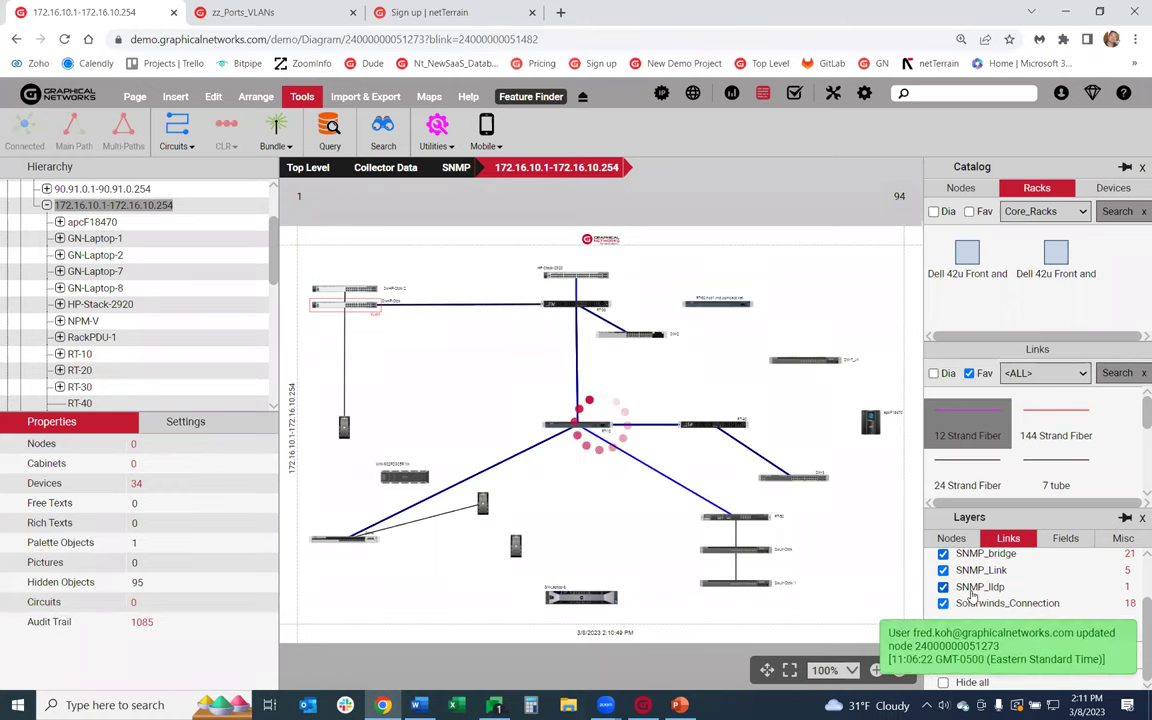
scroll(975, 590, "up", 3)
left_click(944, 572)
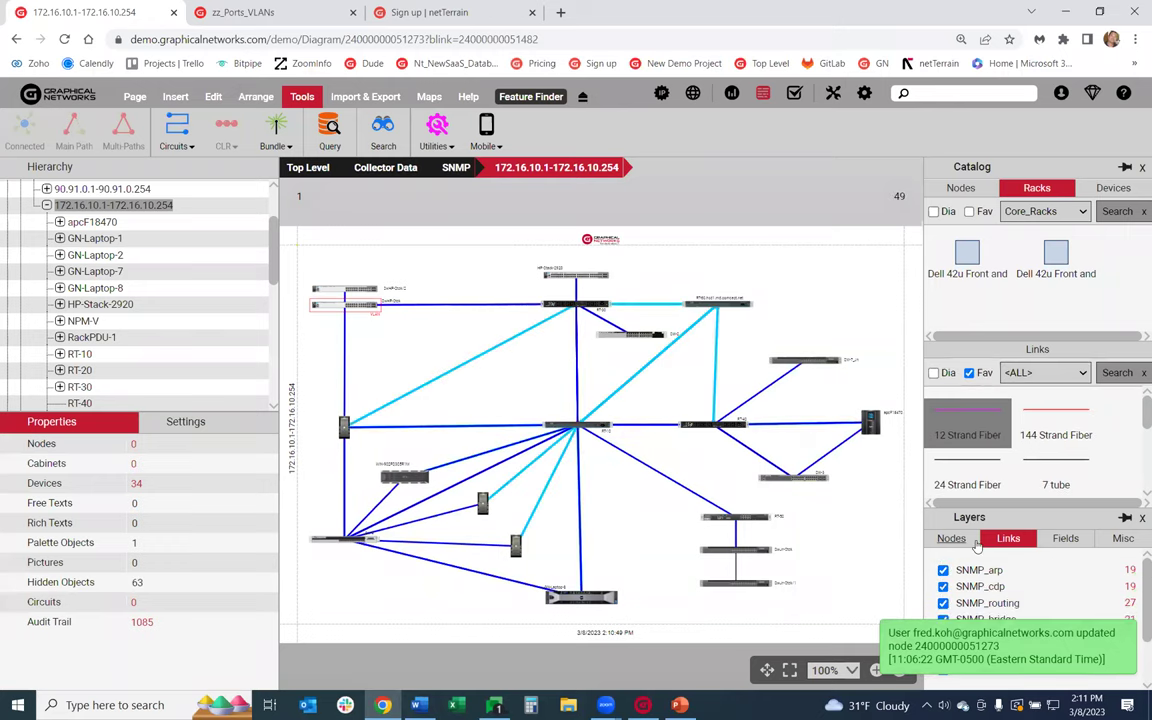
Copy the IP property value of router RT-40.
left_click(708, 428)
double_click(203, 656)
key("ctrl+c")
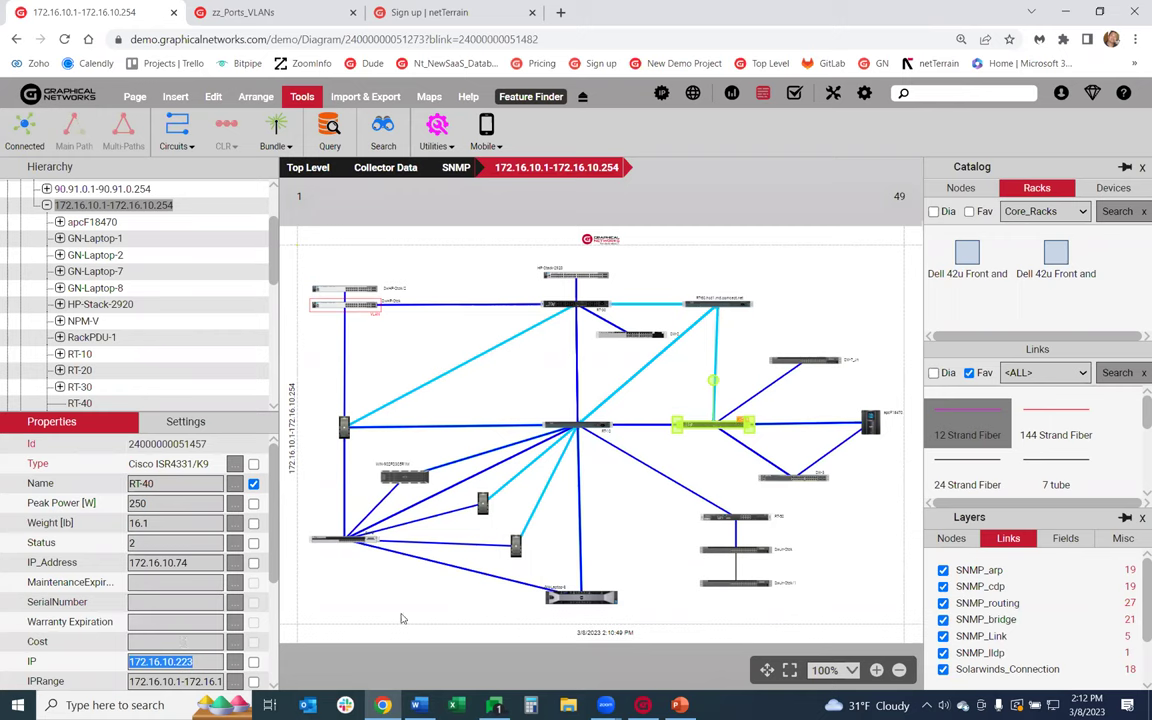
Search this diagram only for 172.16.10.223 and show the matching device on the diagram.
left_click(640, 515)
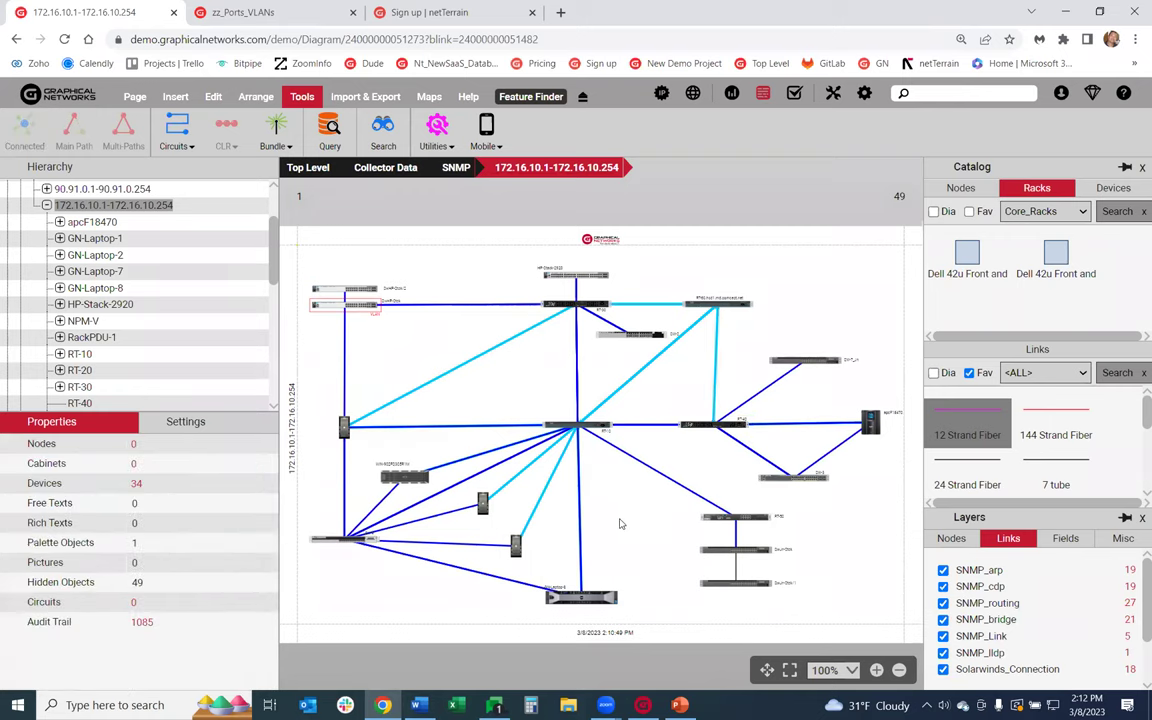
key("ctrl+f")
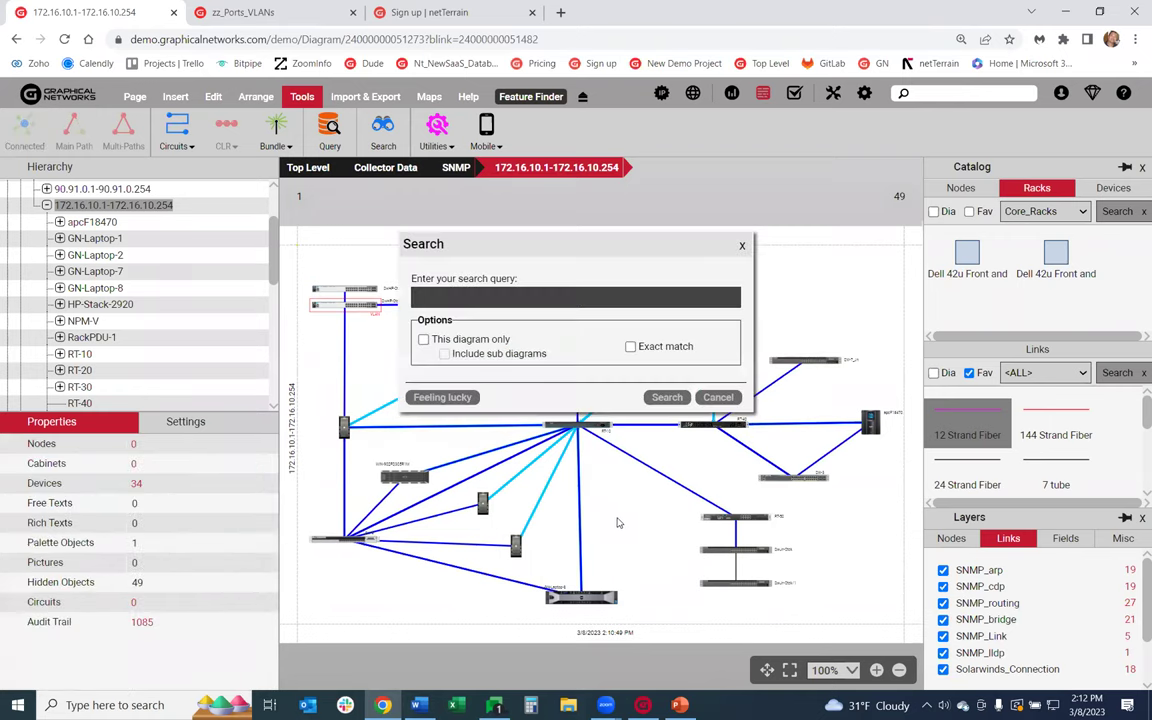
key("ctrl+v")
left_click(423, 339)
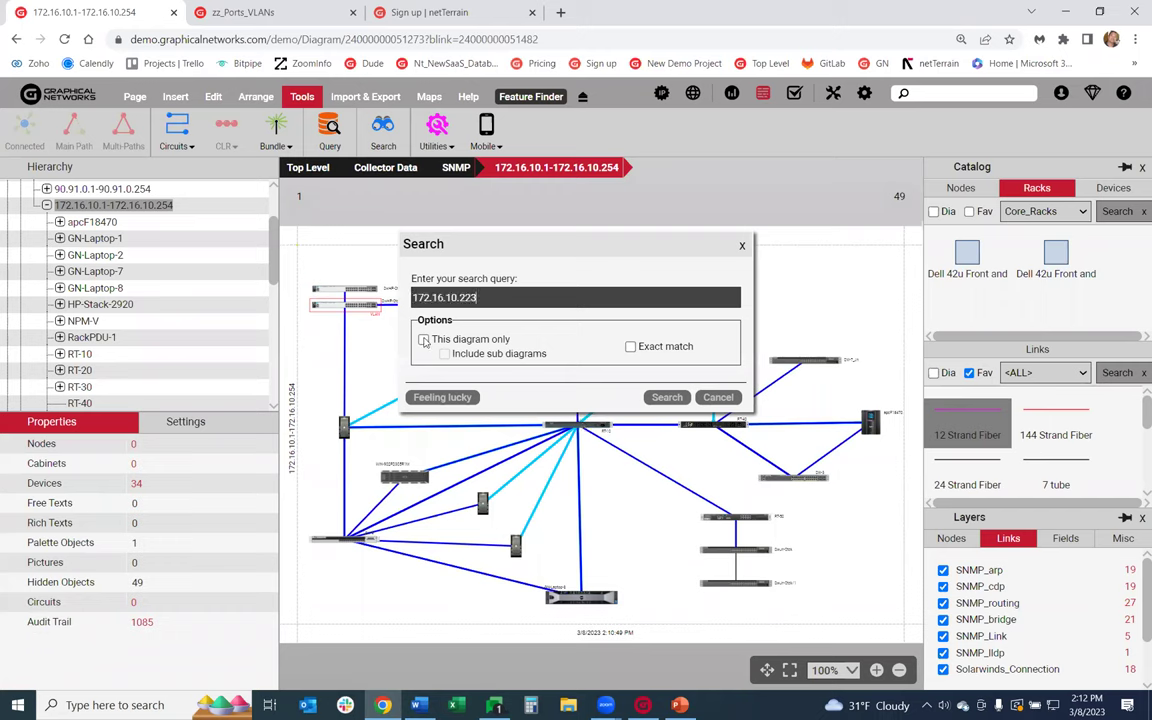
left_click(667, 397)
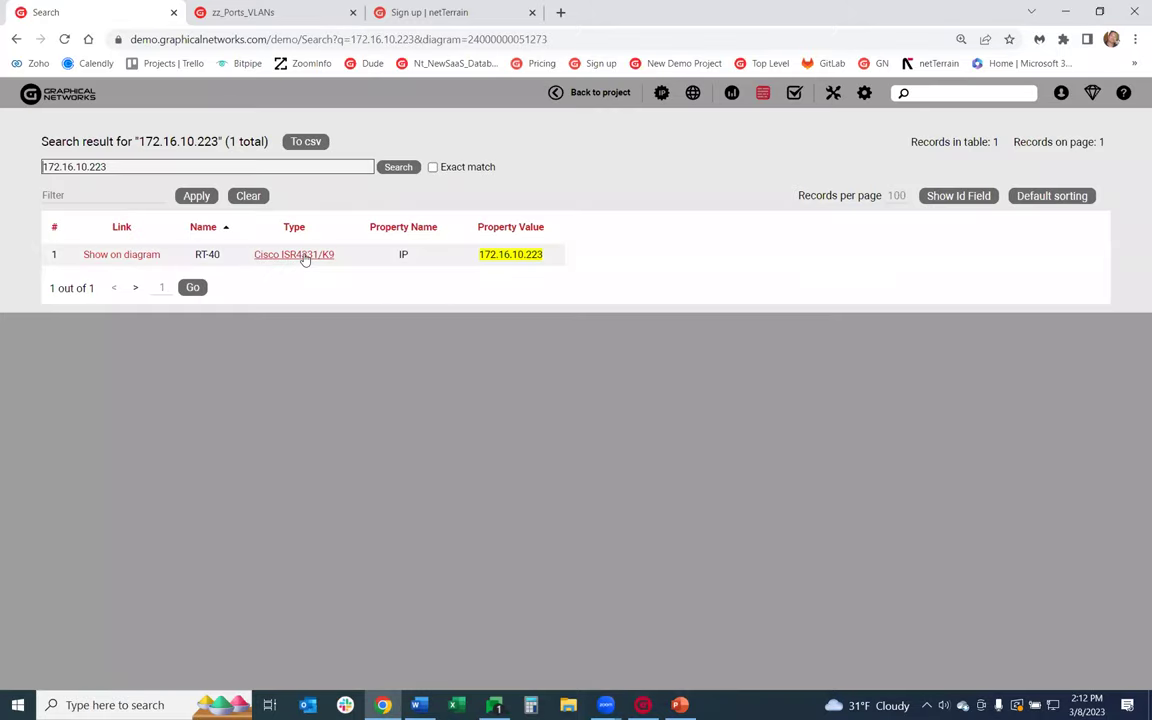
left_click(127, 257)
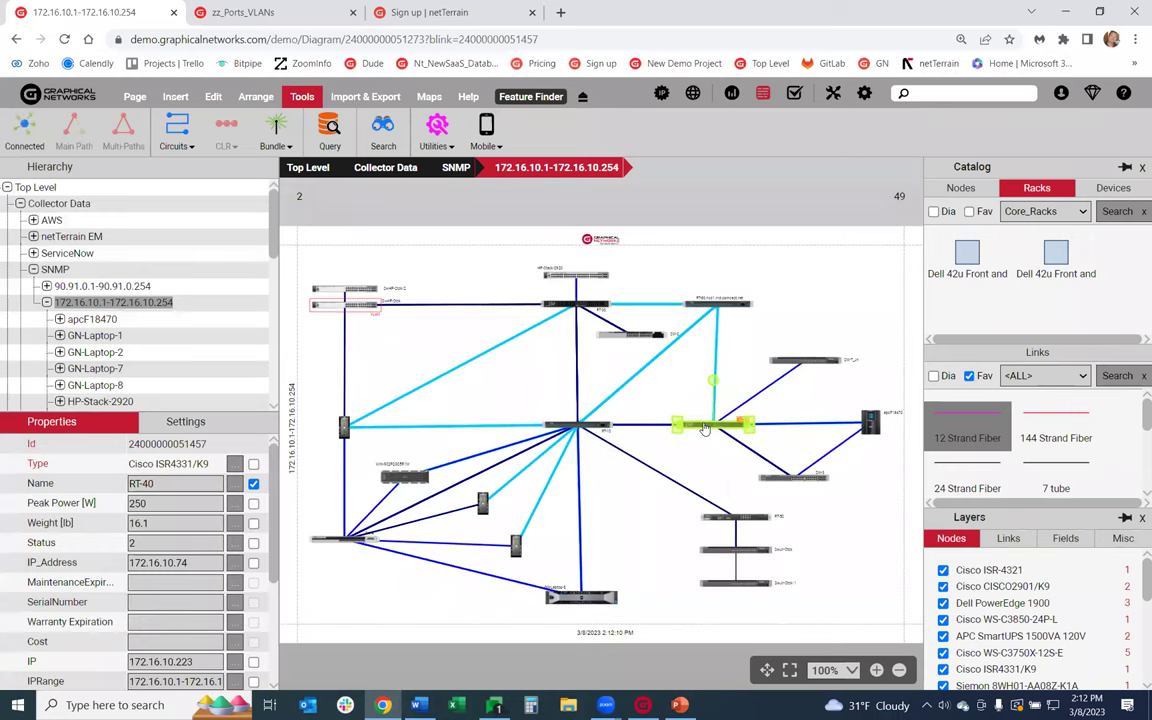
Open the attachments of router RT-40.
right_click(705, 428)
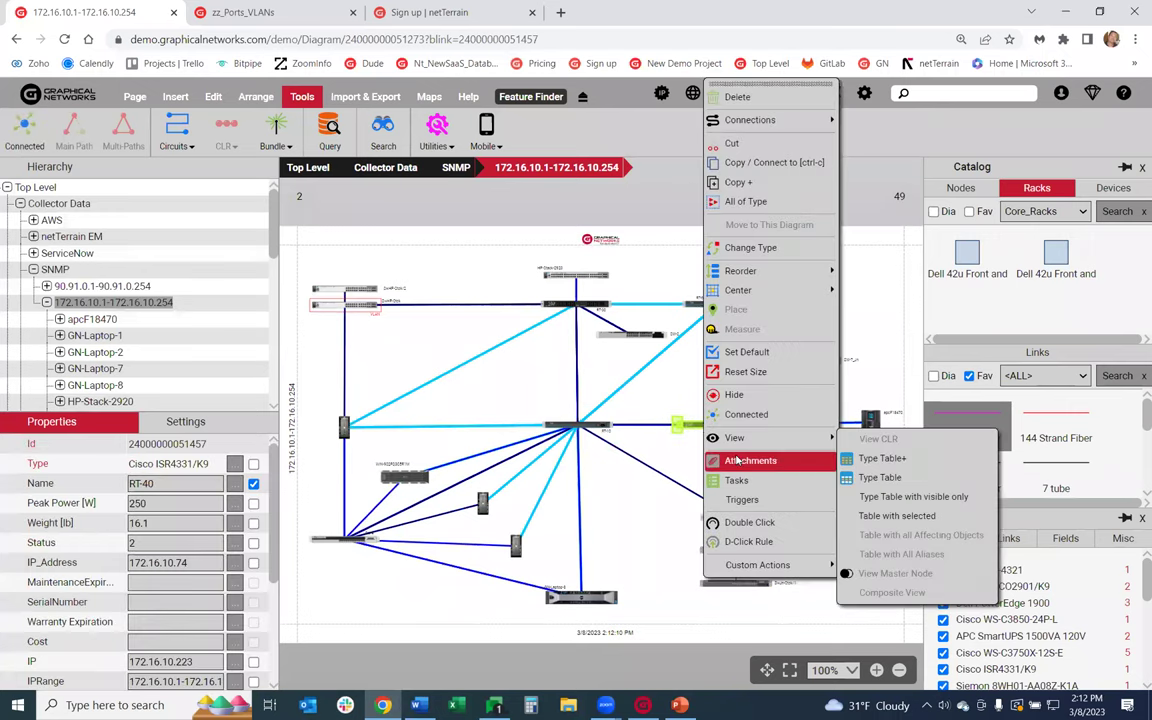
left_click(737, 461)
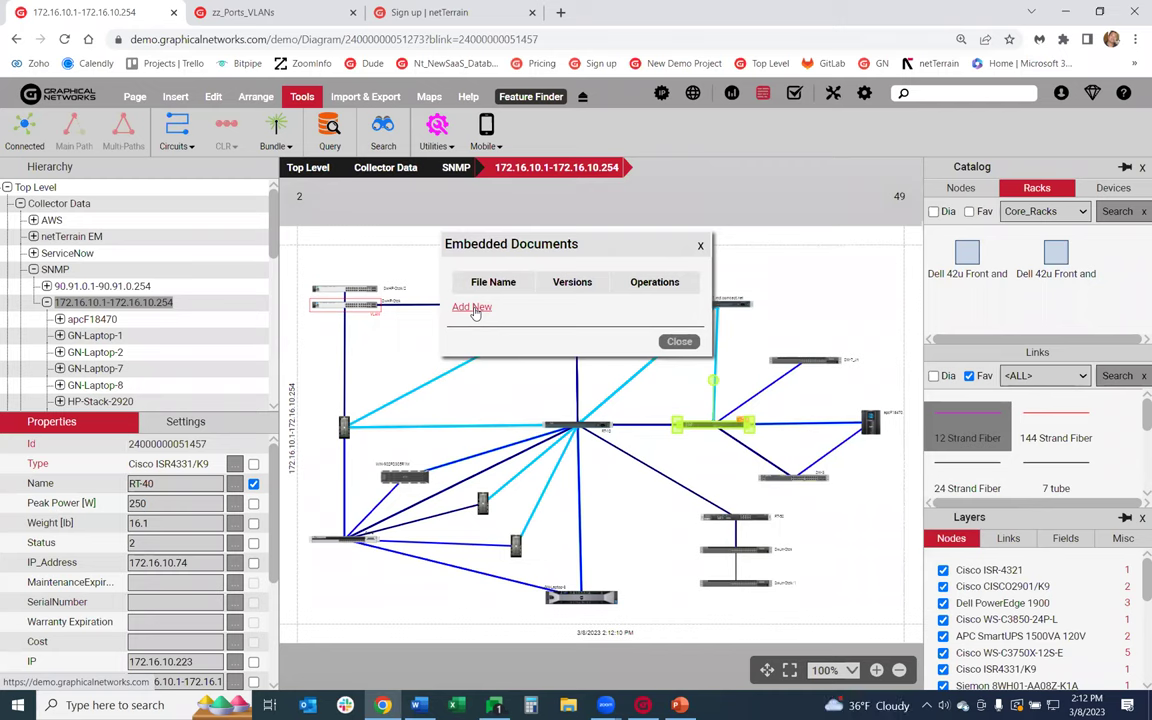
View the upload form for adding a document to router RT-40, close it without adding a file, and fit the diagram.
left_click(472, 308)
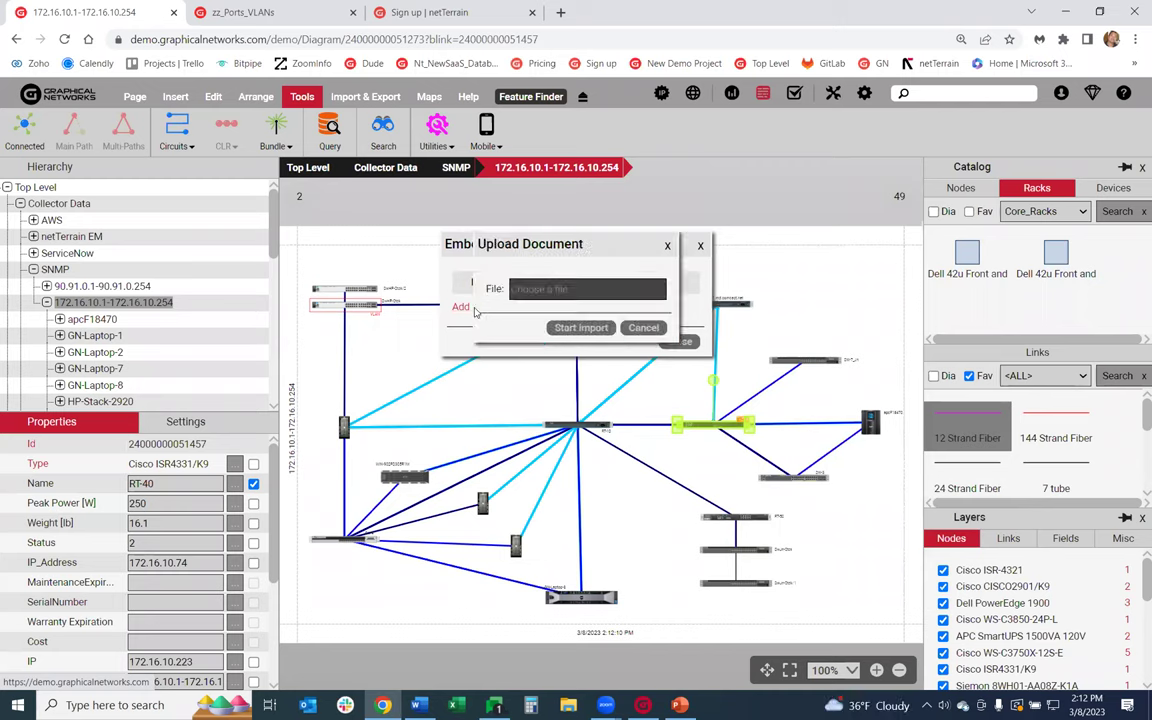
left_click(641, 332)
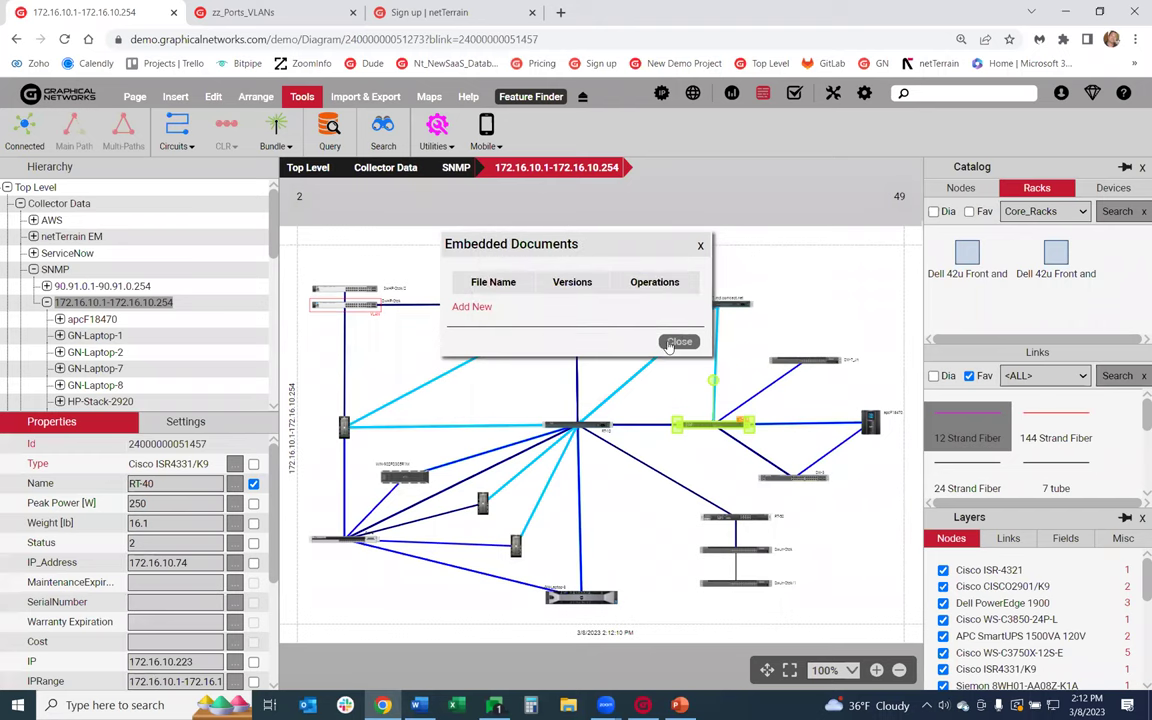
left_click(680, 341)
scroll(648, 420, "up", 1)
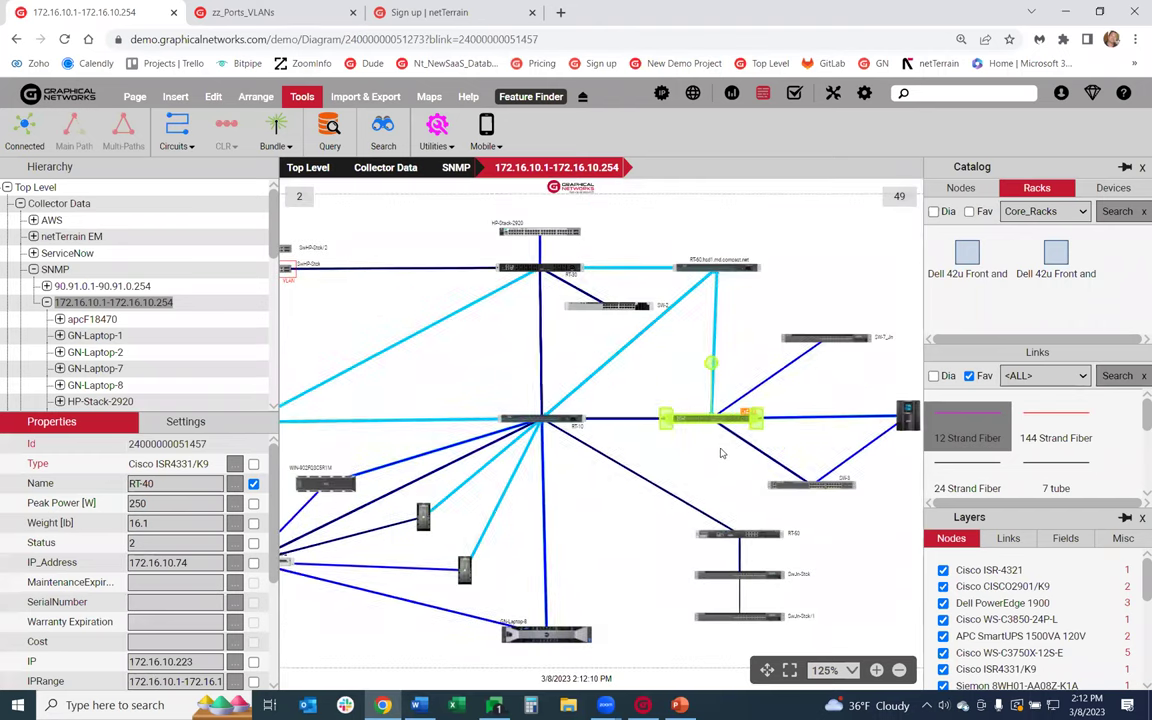
left_click(790, 670)
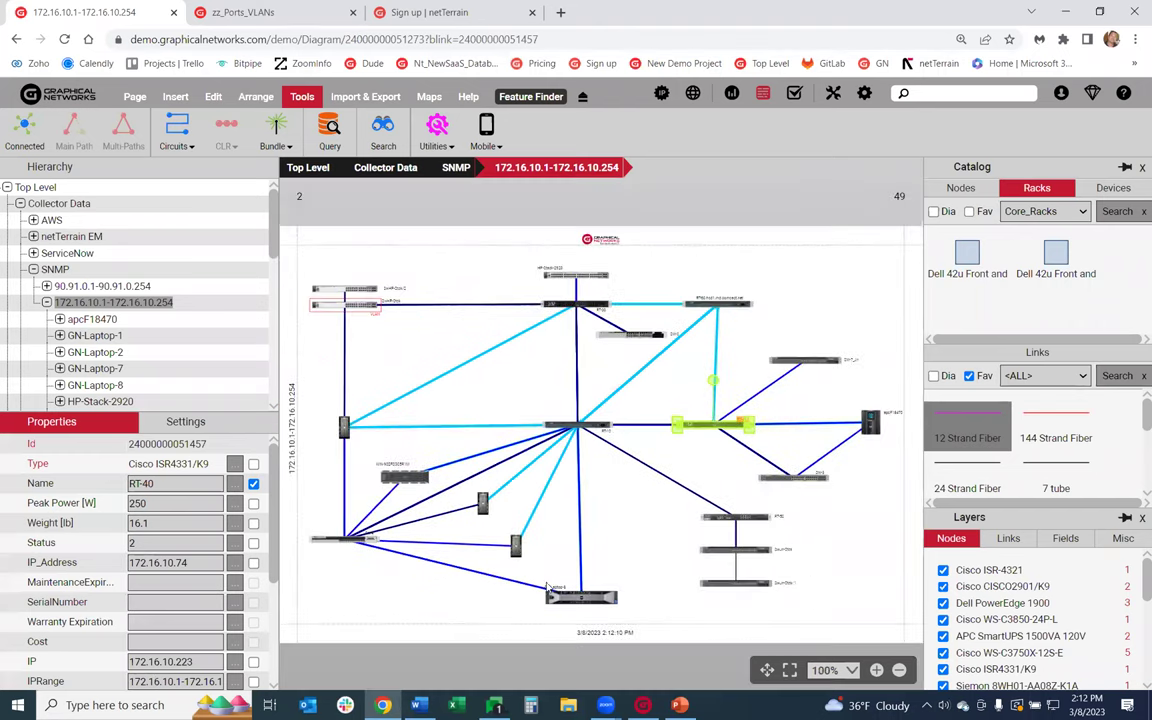
left_click(639, 502)
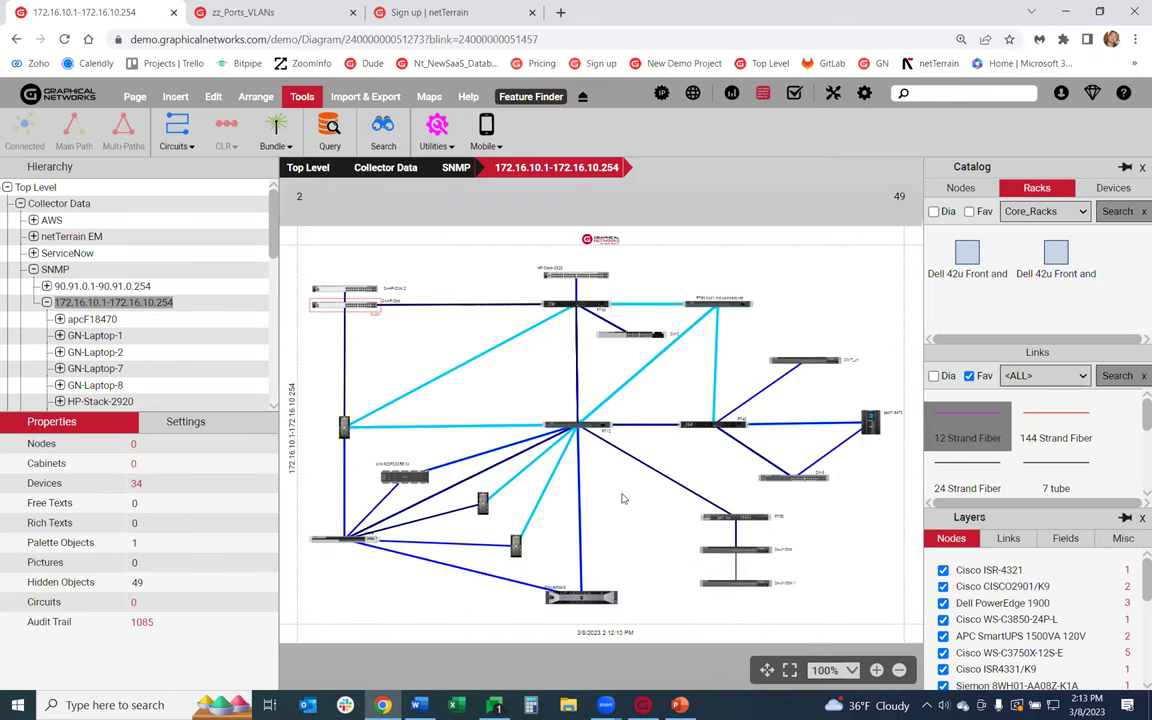
View the actions available for router RT-40 on the diagram.
left_click(709, 428)
right_click(709, 425)
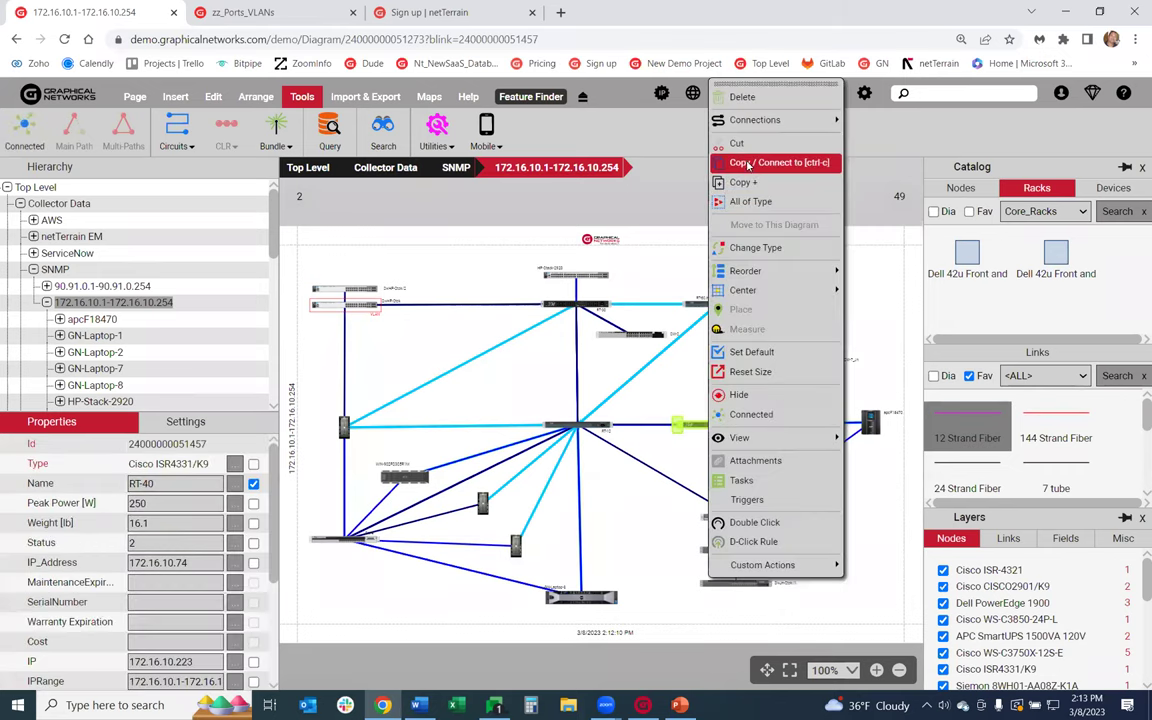
left_click(672, 152)
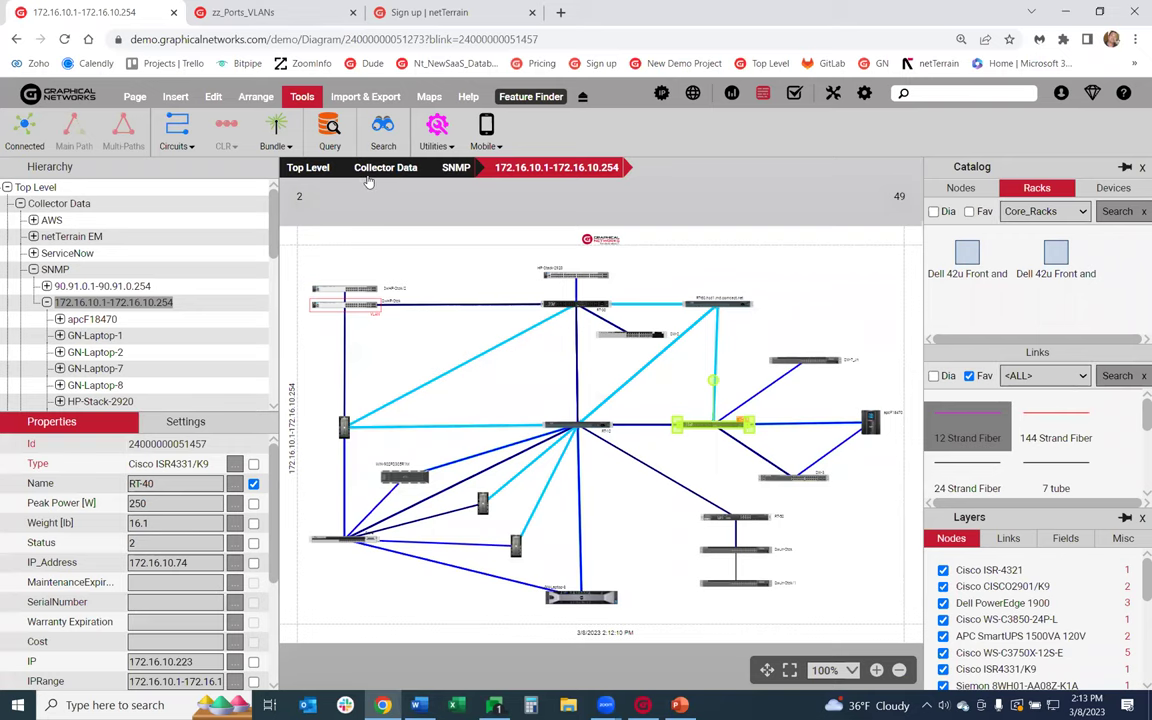
Go from Top Level through Logical Network Diagram to the Sandbox diagram.
left_click(311, 170)
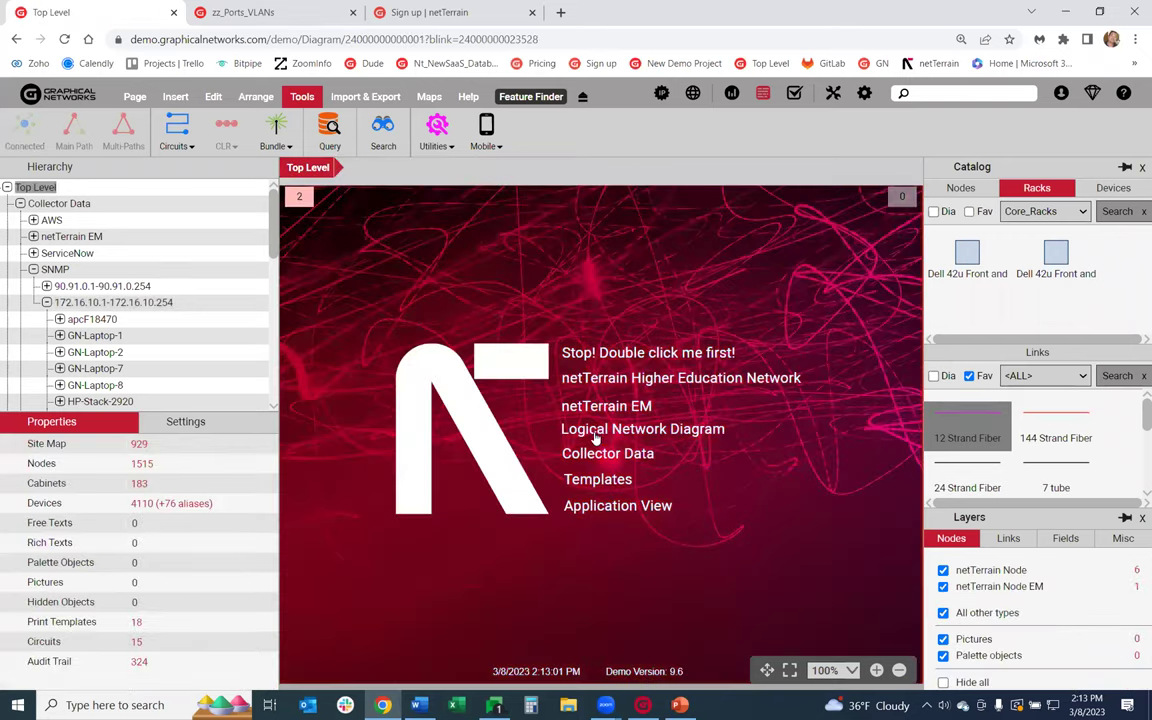
double_click(596, 432)
double_click(506, 523)
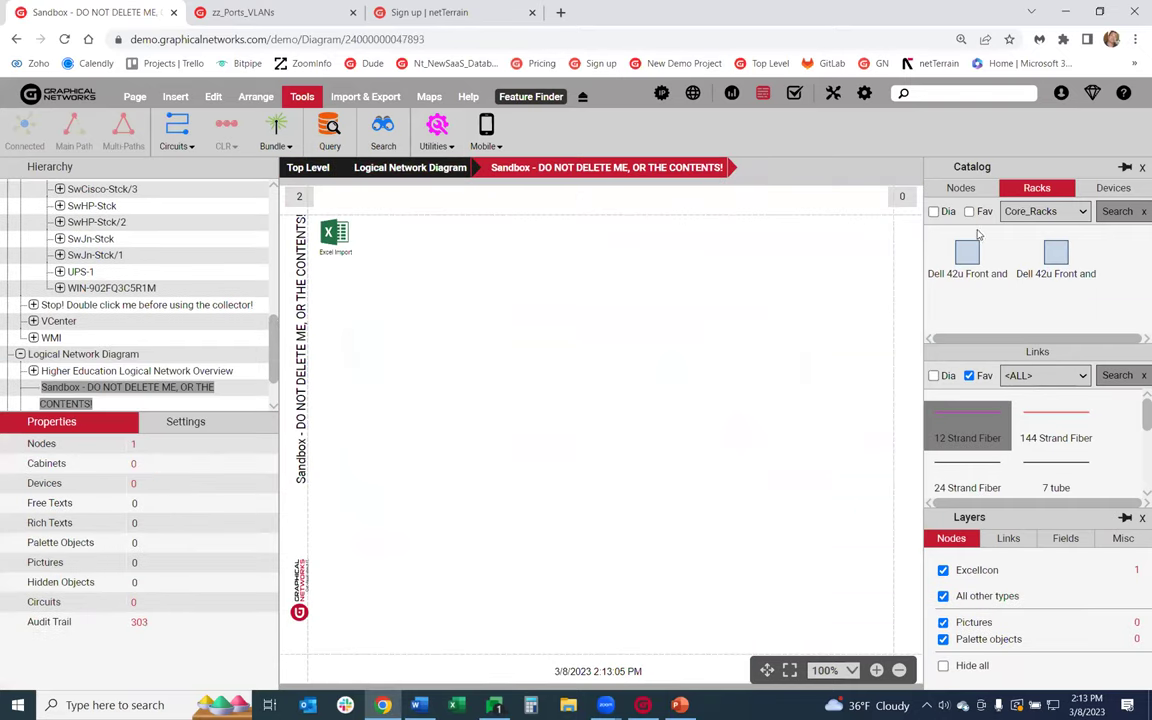
Find the Site node type in the catalog and place one in the upper left area of the Sandbox diagram.
left_click(958, 189)
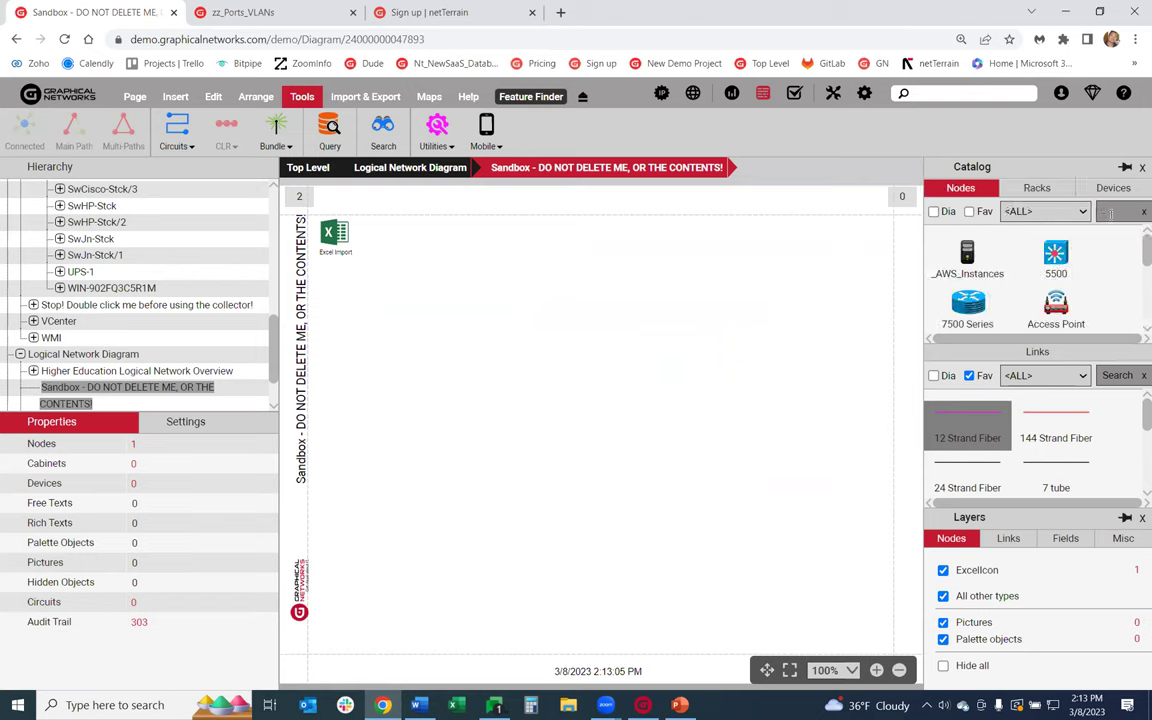
type("site")
left_click_drag(966, 250, 413, 322)
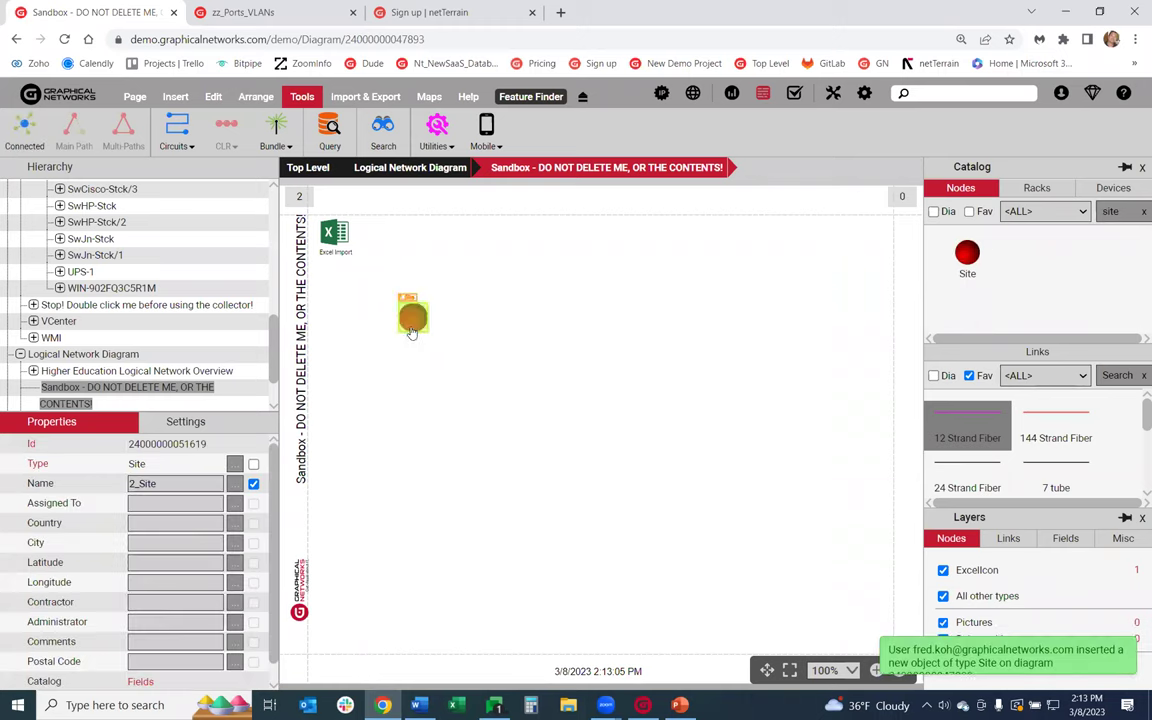
Open the new site's diagram and set Office Building.jpg as its background image.
double_click(413, 330)
right_click(453, 377)
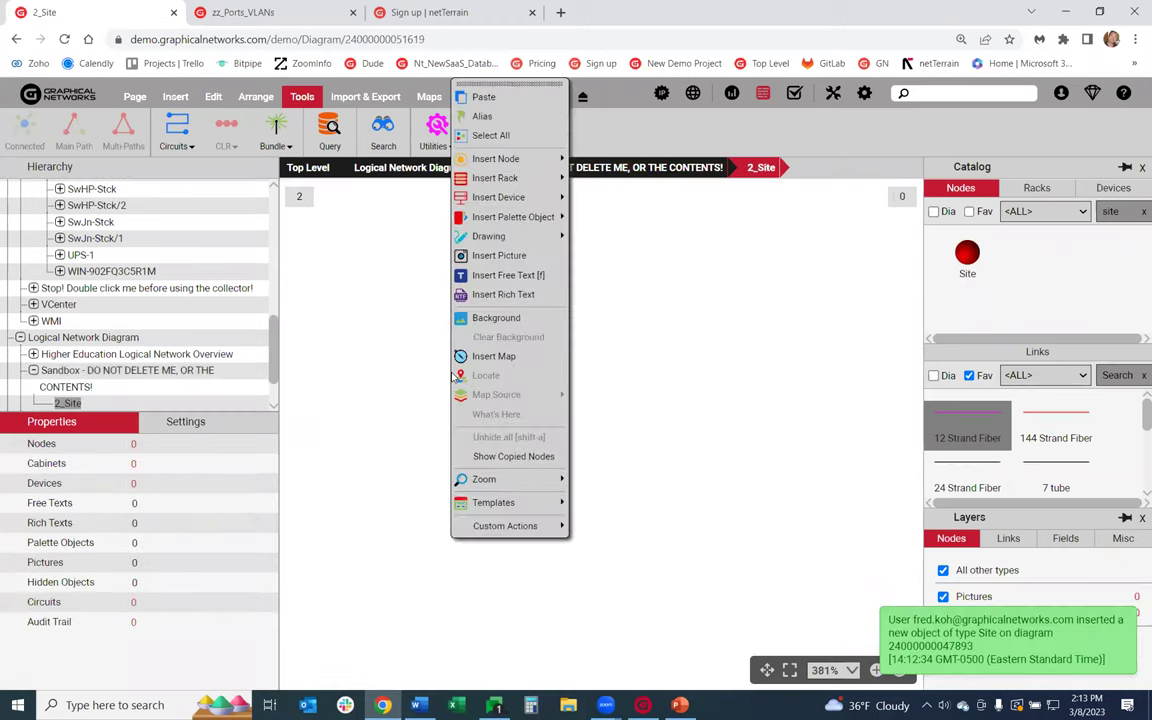
left_click(494, 319)
left_click(567, 290)
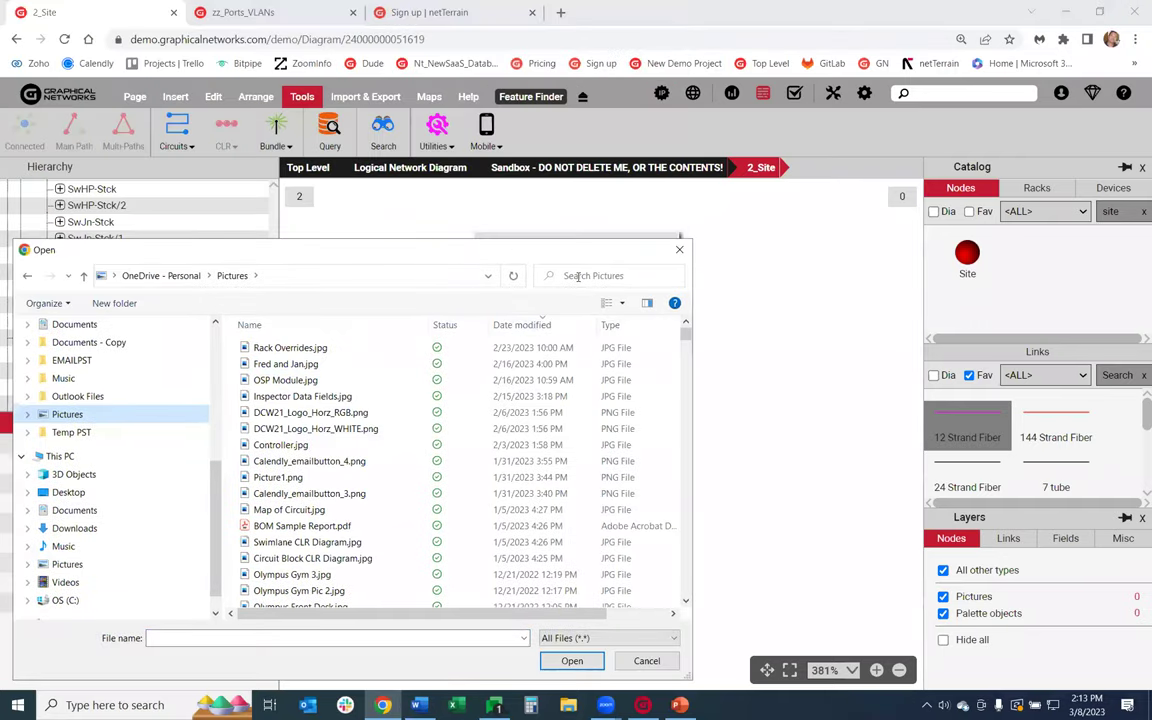
left_click(576, 276)
type("office building")
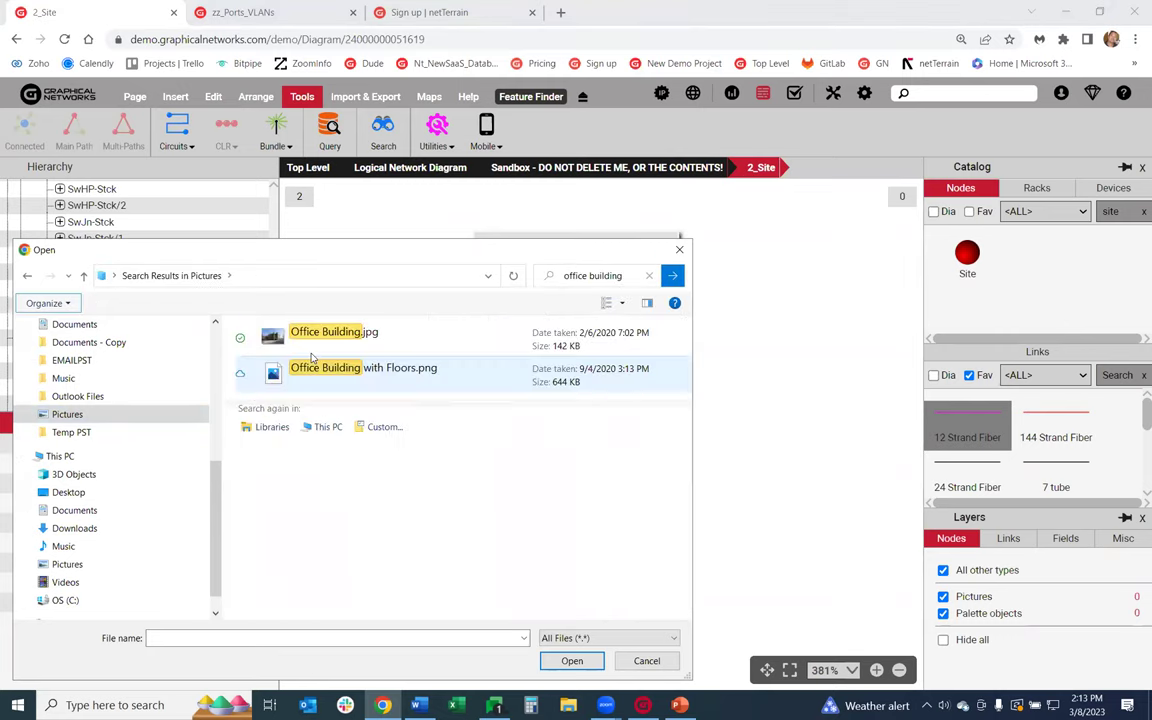
double_click(314, 340)
left_click(581, 328)
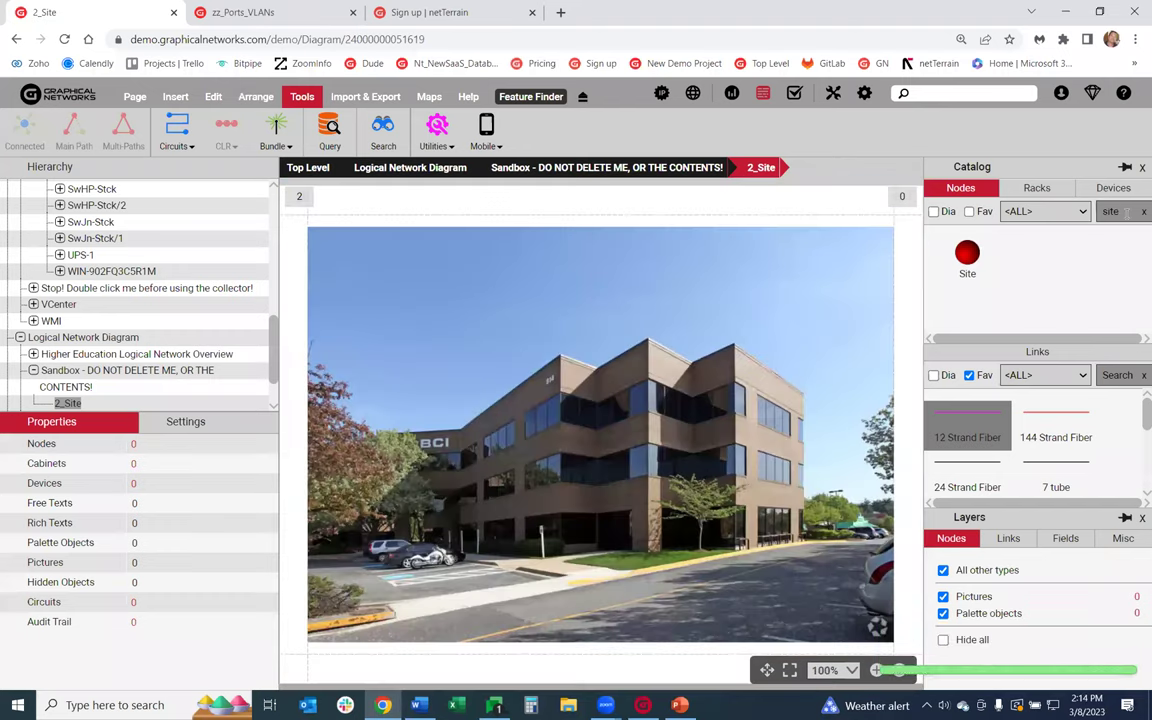
Find the Floor node type in the catalog and place one over the upper storey of the building picture.
double_click(1112, 211)
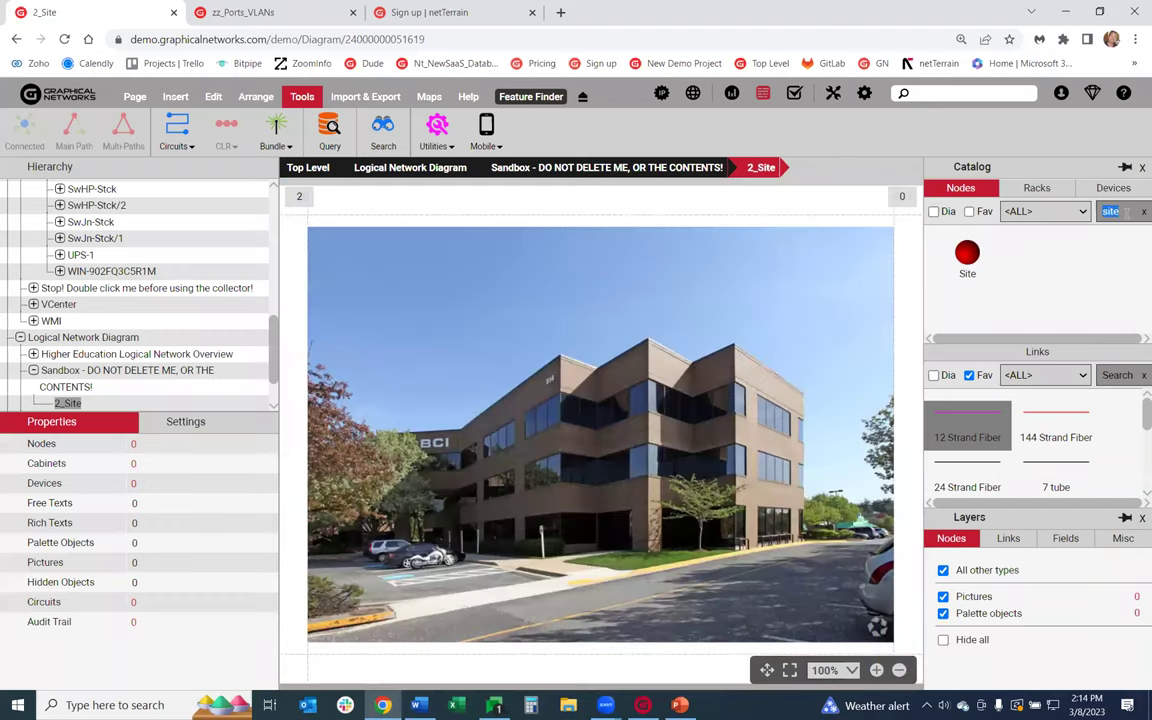
type("floor")
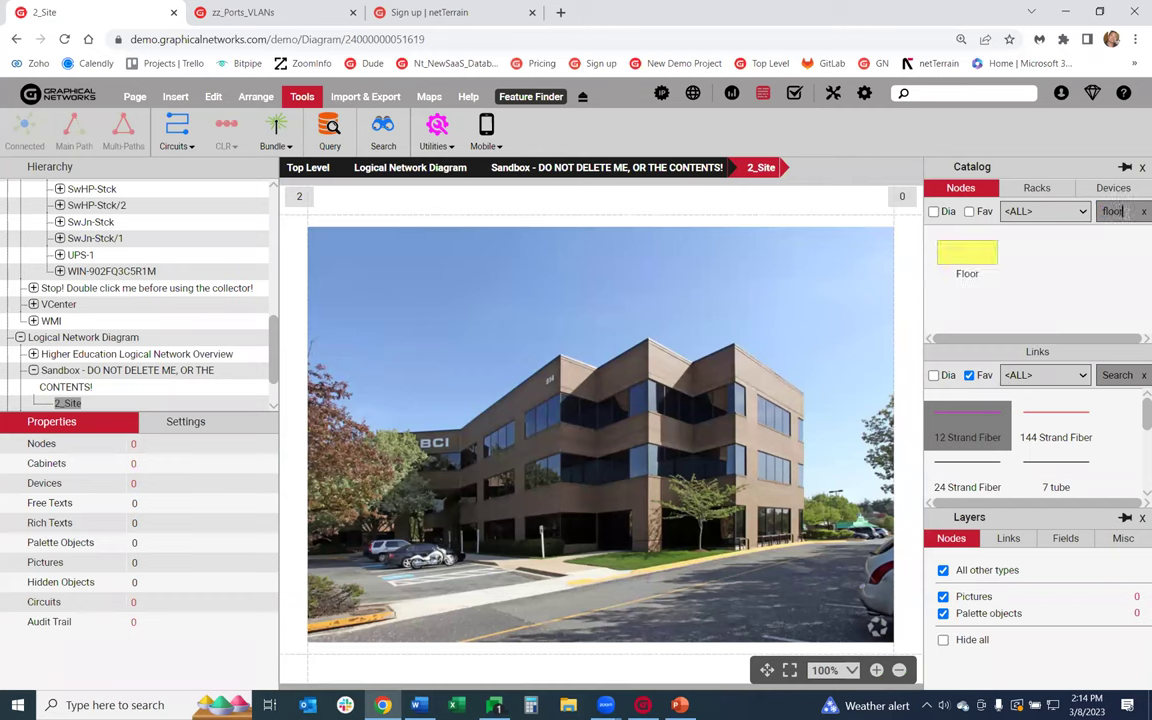
left_click_drag(1007, 252, 593, 419)
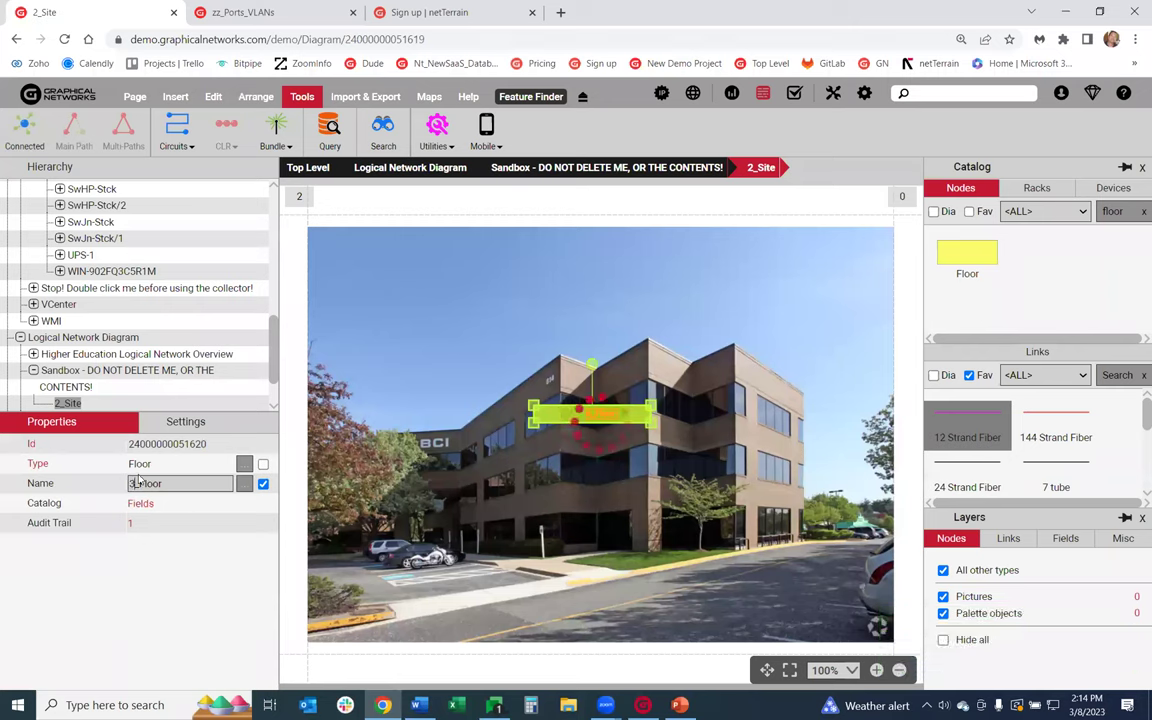
left_click(450, 420)
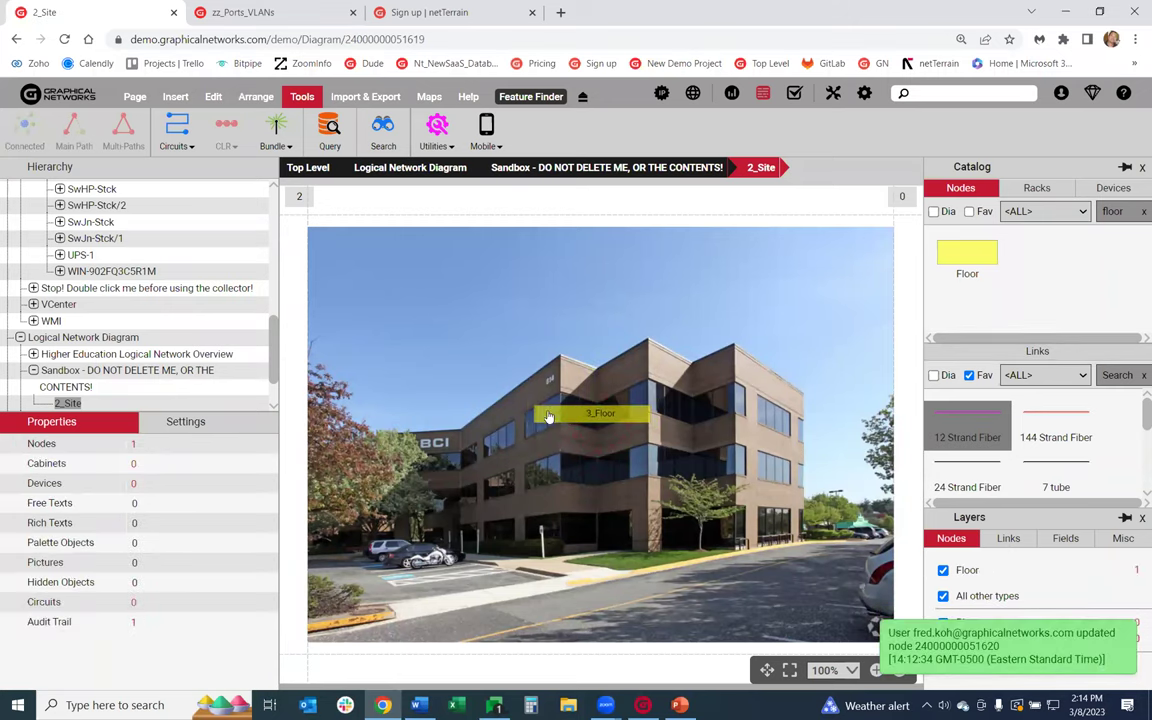
Open the new floor's diagram and set Floor Plan.png as its background image.
double_click(562, 416)
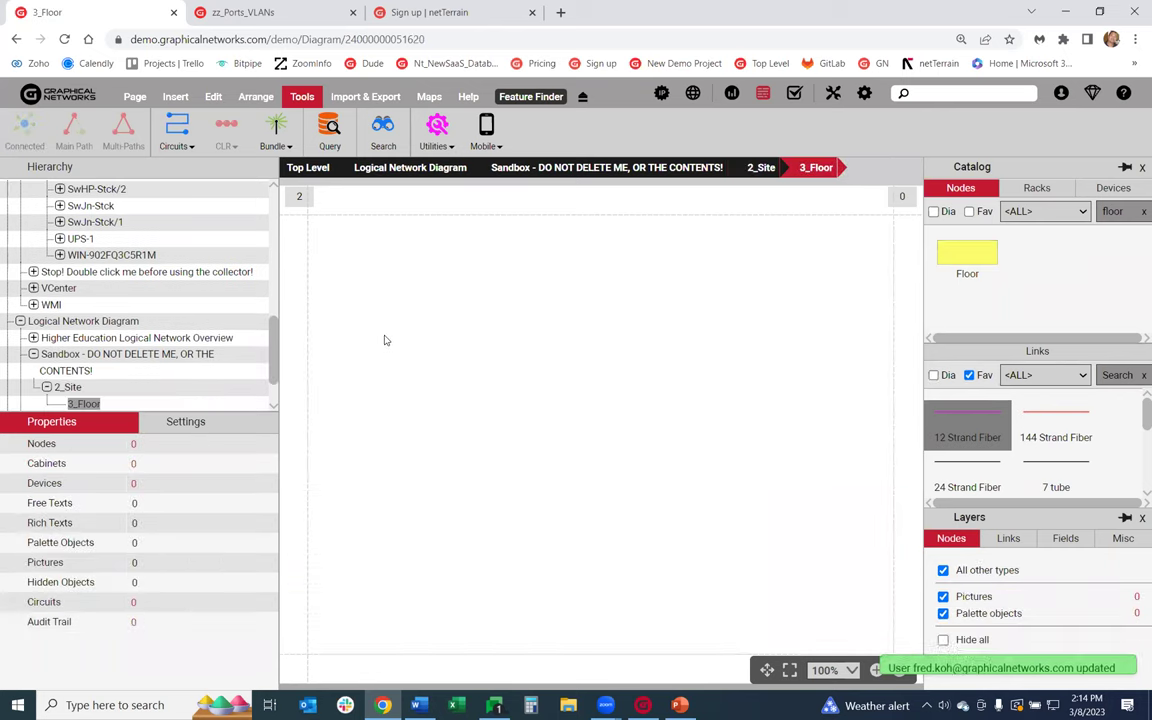
right_click(427, 339)
left_click(466, 318)
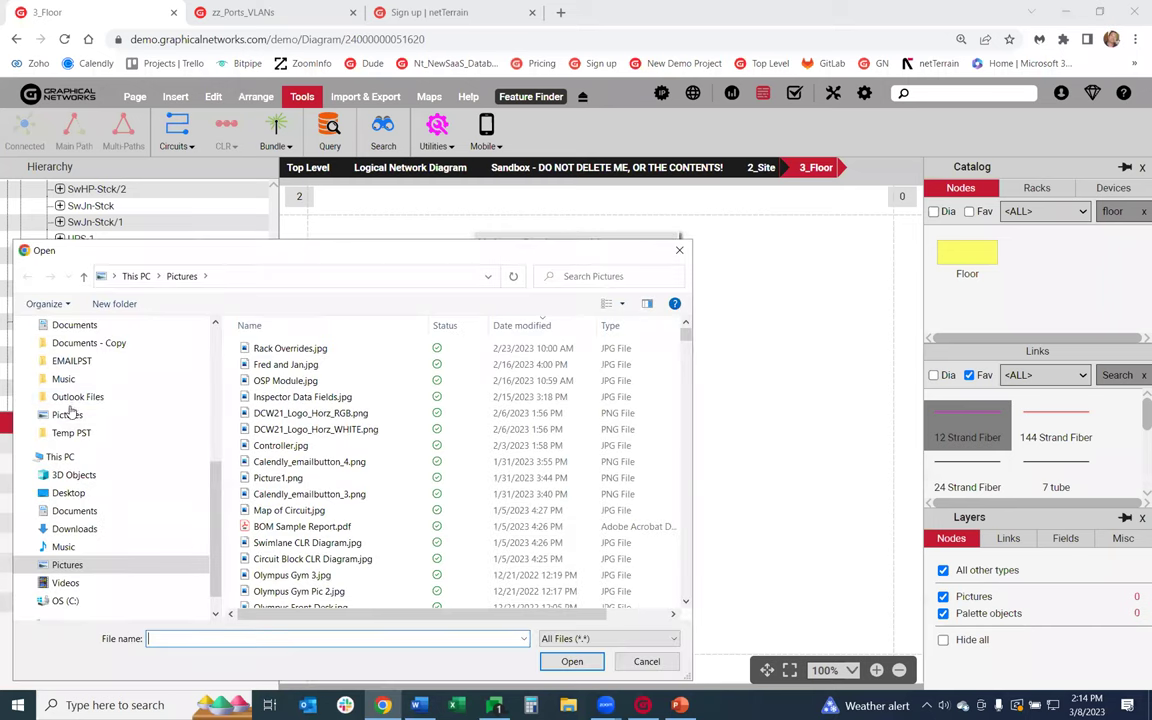
left_click(578, 276)
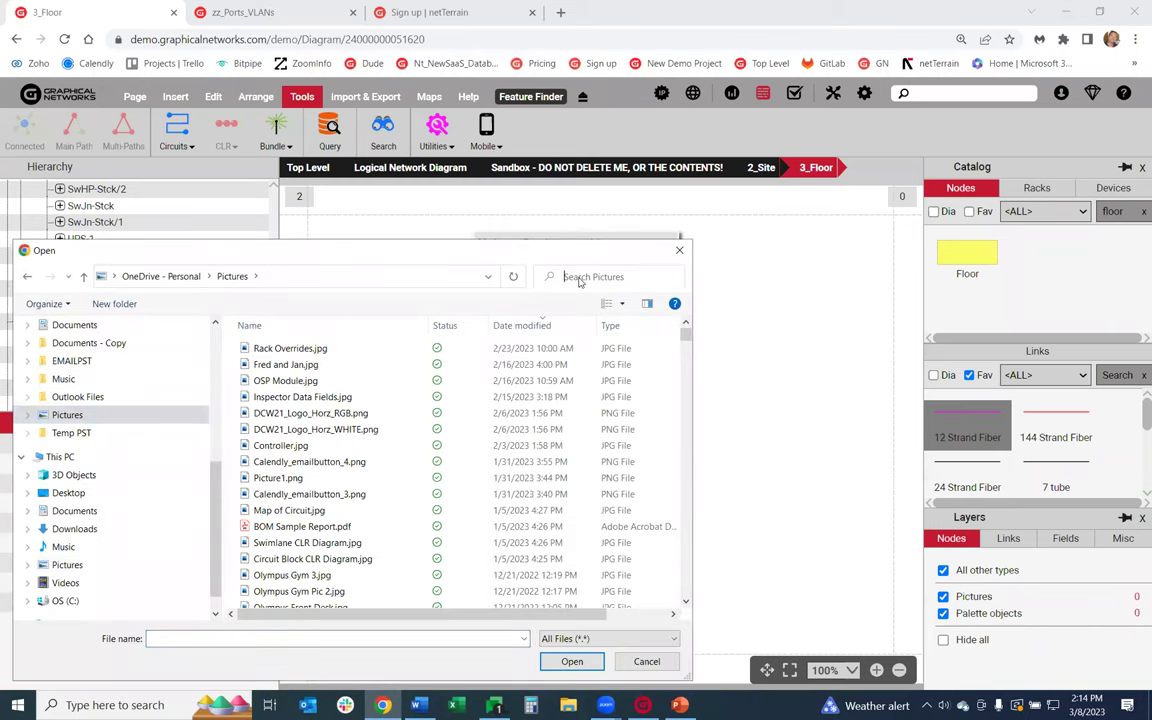
type("floor pl")
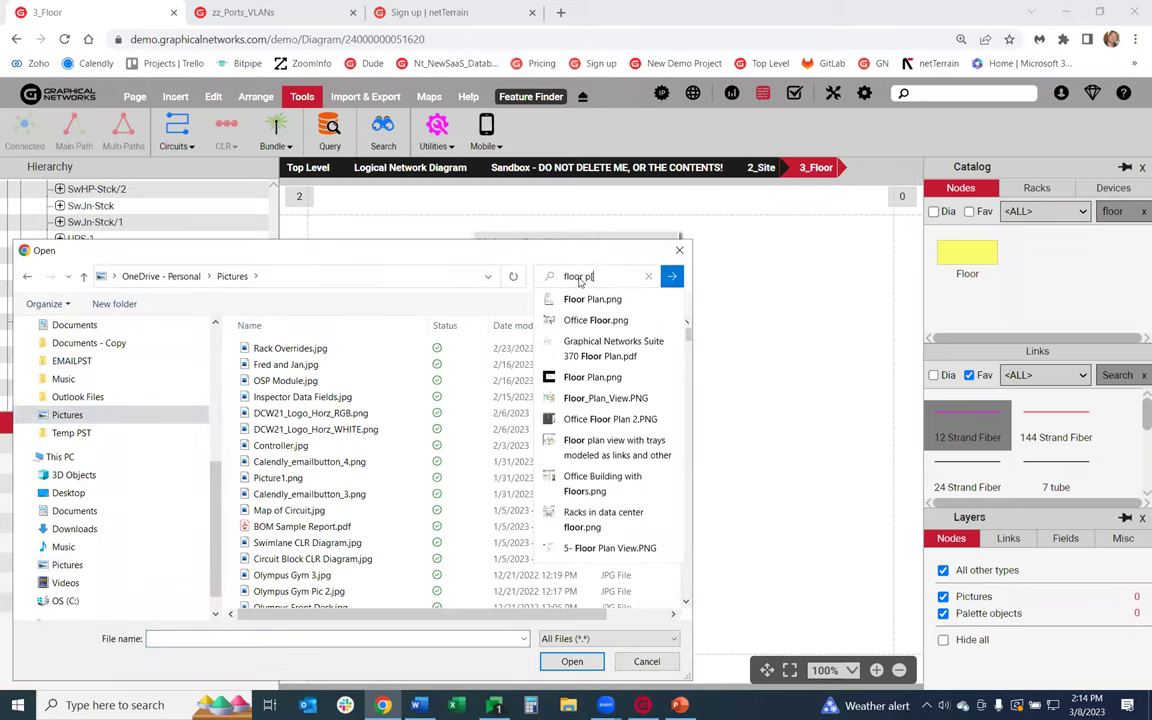
type("an")
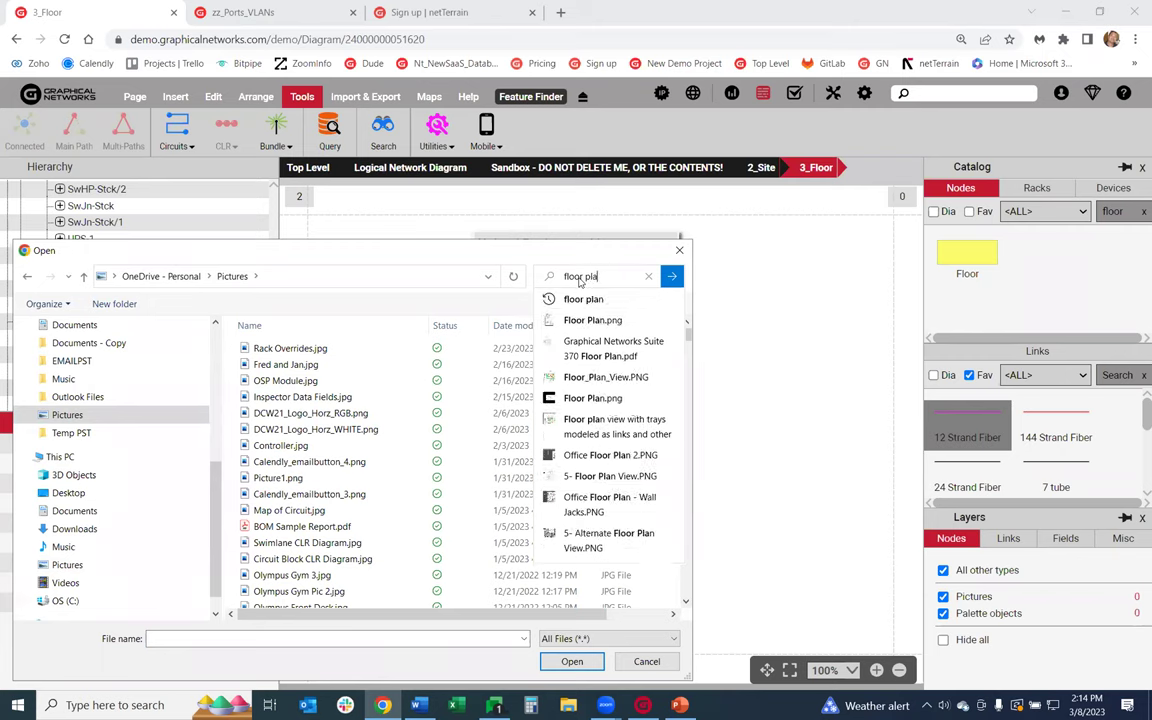
key("Return")
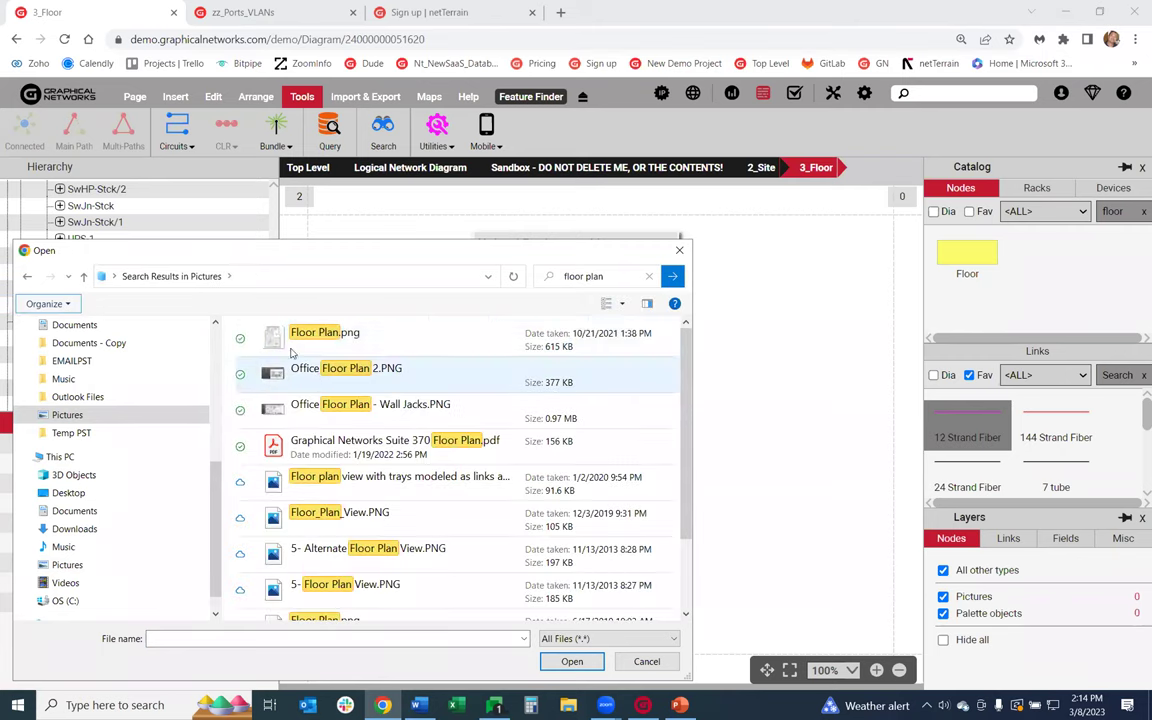
double_click(300, 340)
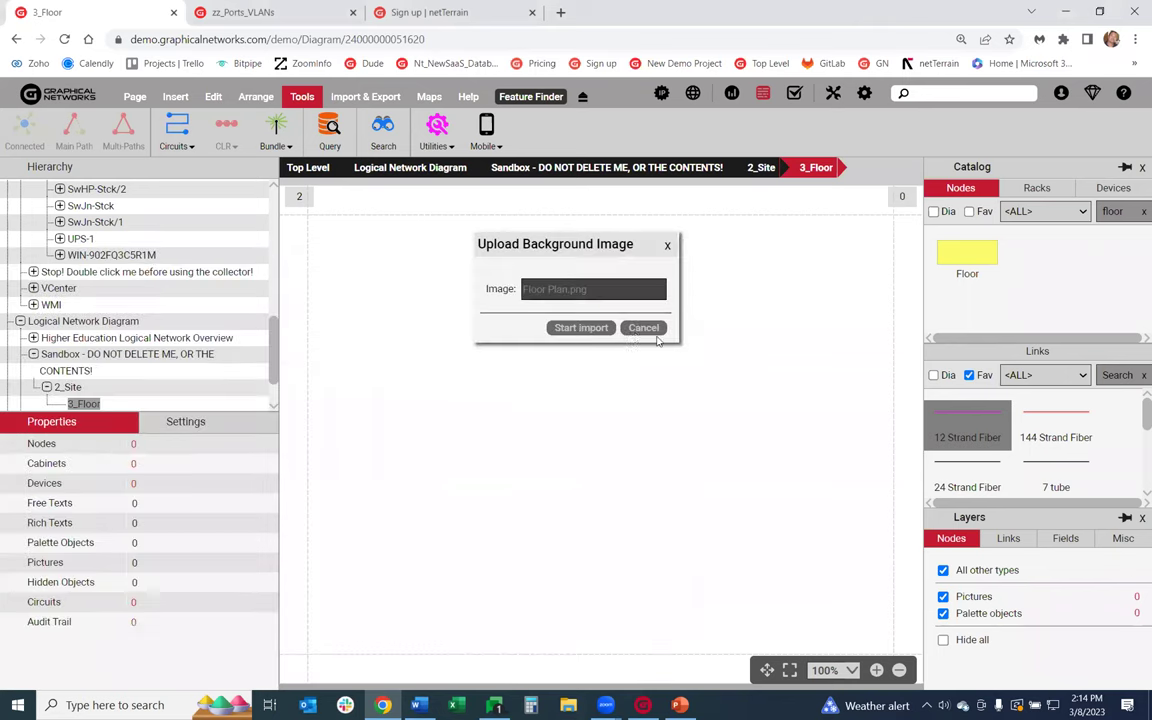
Place a Room node from the catalog sized to cover Data Center 6 on the floor plan, and open it.
type("room")
left_click_drag(1056, 255, 658, 314)
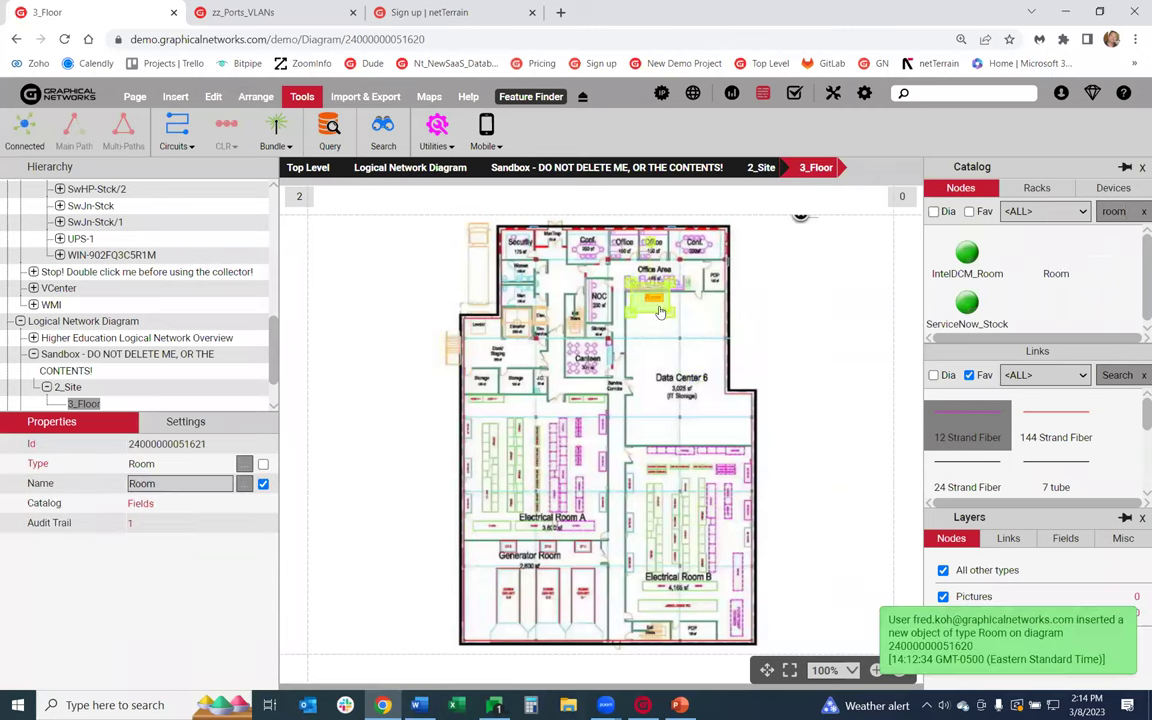
left_click_drag(674, 318, 736, 412)
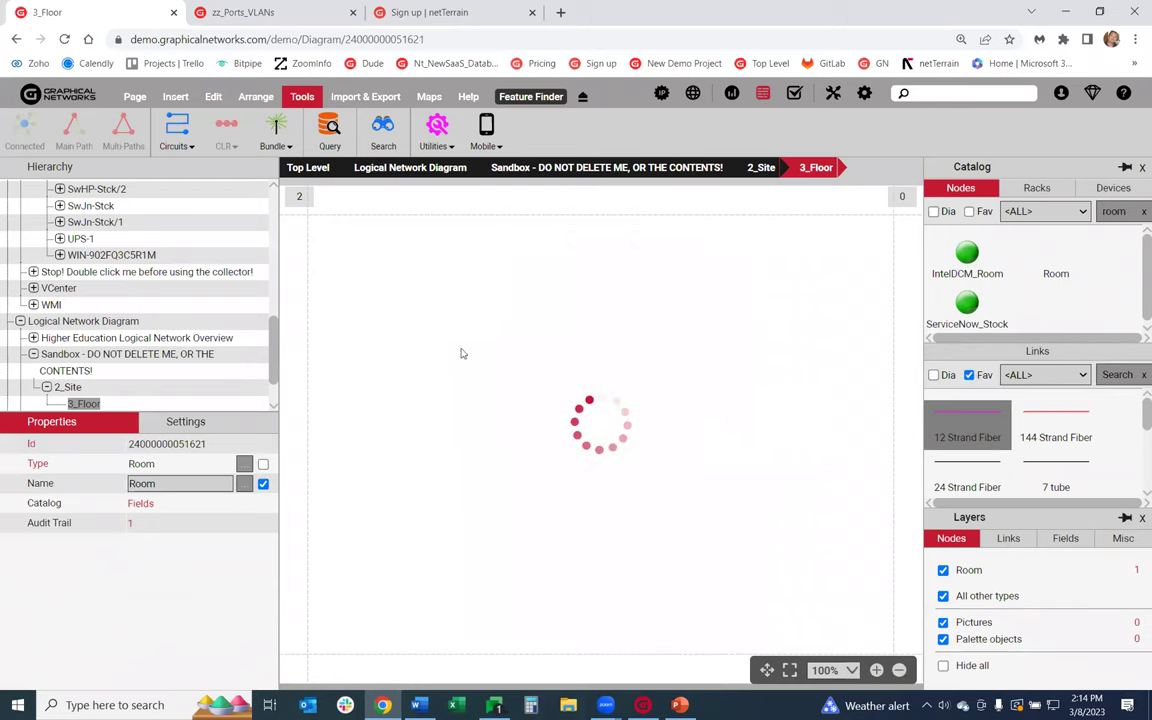
Turn on the grid in the room's diagram and place a Dell 42u Front and Back rack with its name label hidden.
left_click(135, 97)
left_click(379, 126)
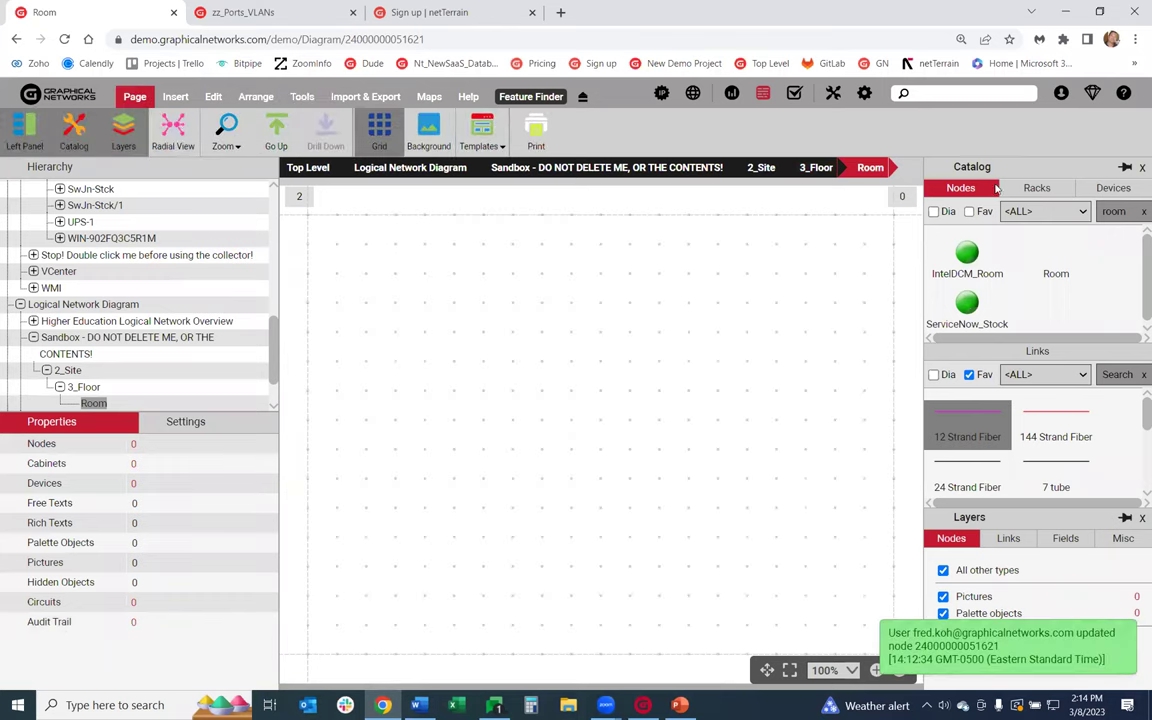
left_click(1036, 188)
left_click_drag(967, 252, 630, 244)
left_click_drag(581, 280, 527, 303)
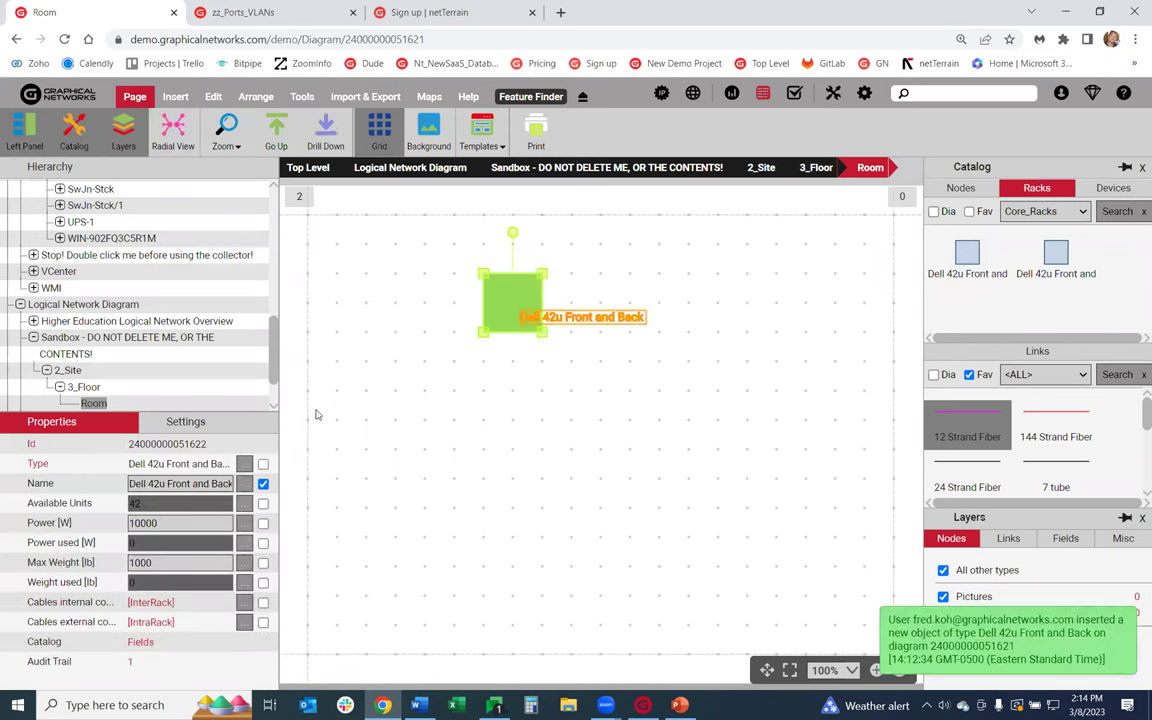
left_click(263, 484)
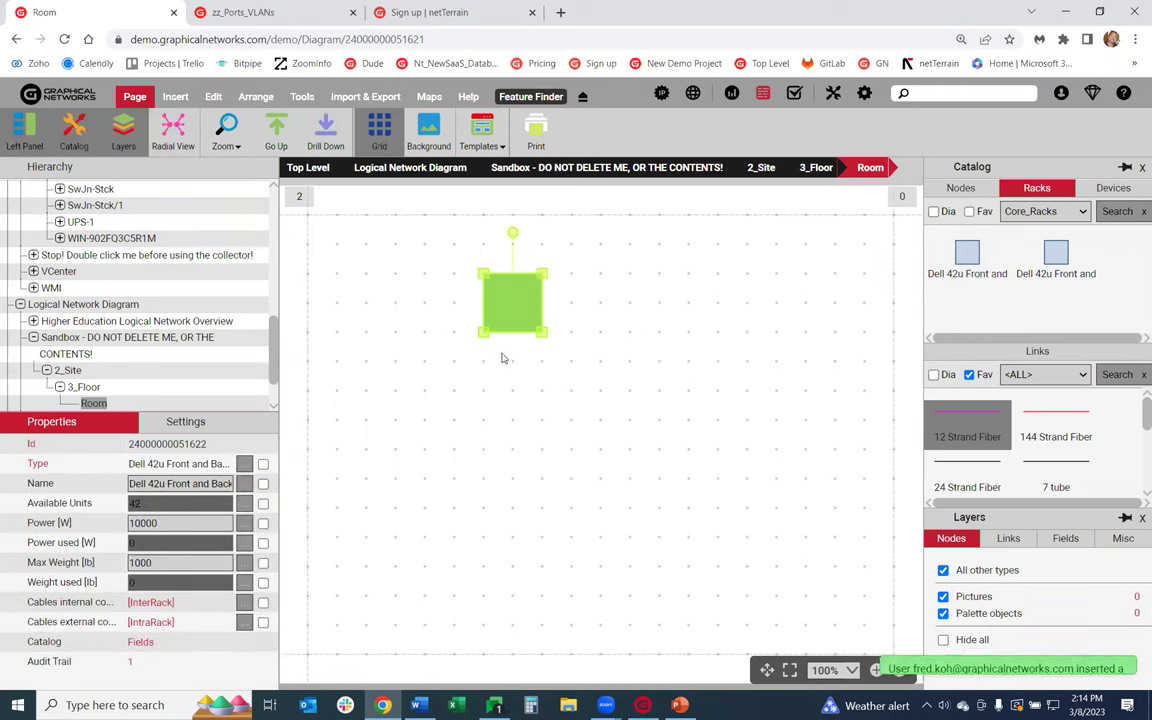
Review the rack's Power, Max Weight and Available Units properties.
double_click(163, 523)
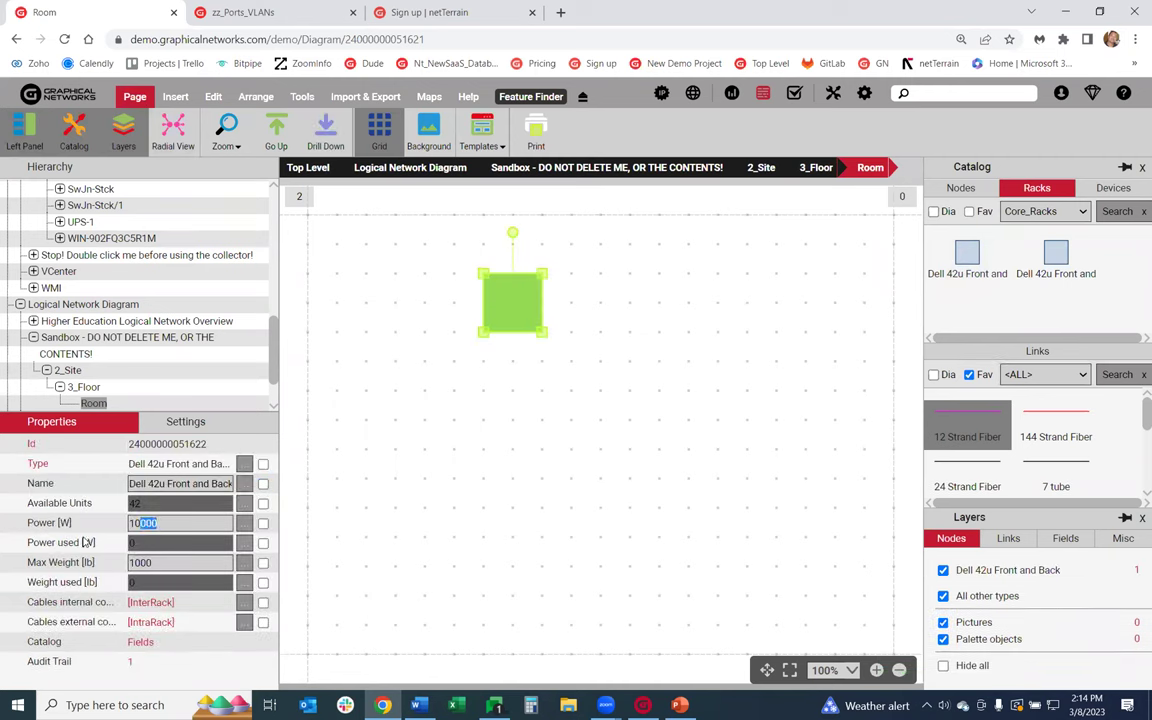
double_click(157, 563)
double_click(148, 507)
Open the new rack's front and back view and look at the actions available on its diagram.
double_click(500, 318)
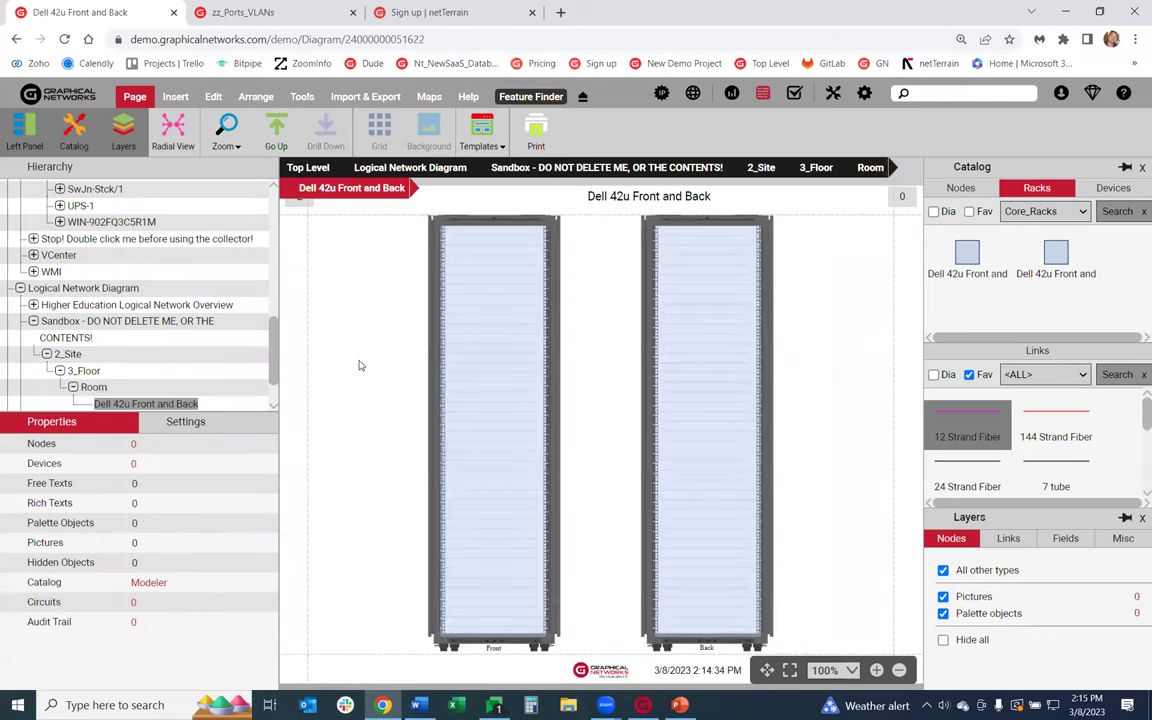
right_click(363, 362)
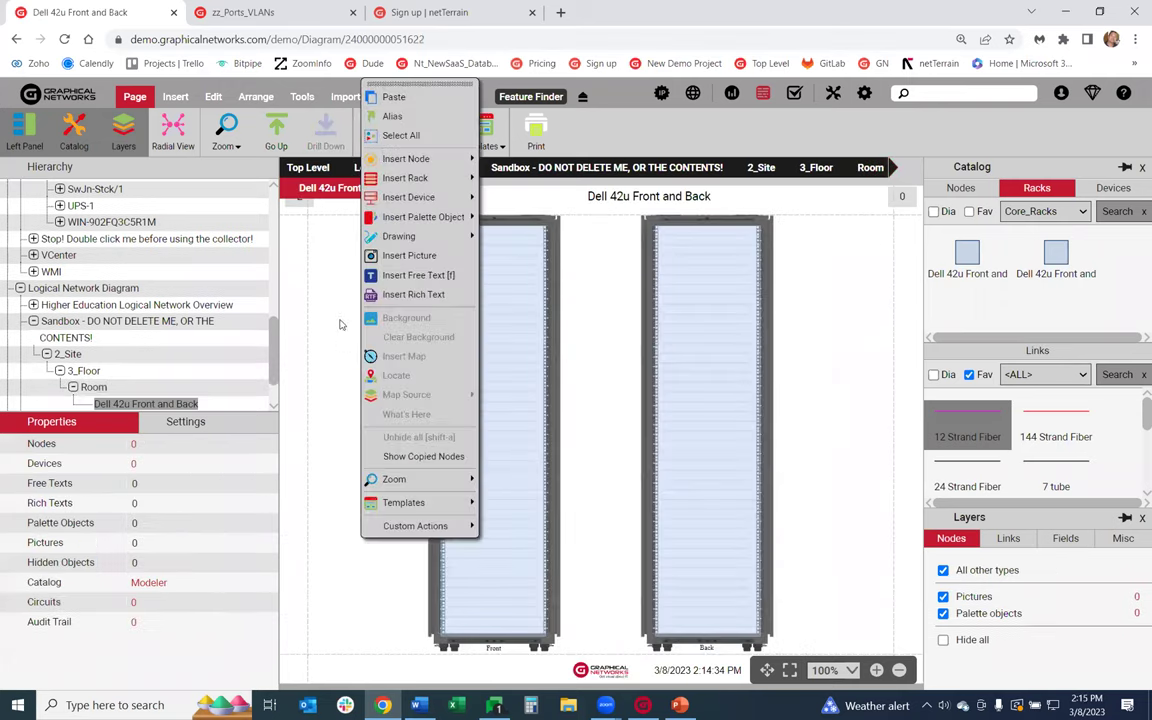
left_click(345, 97)
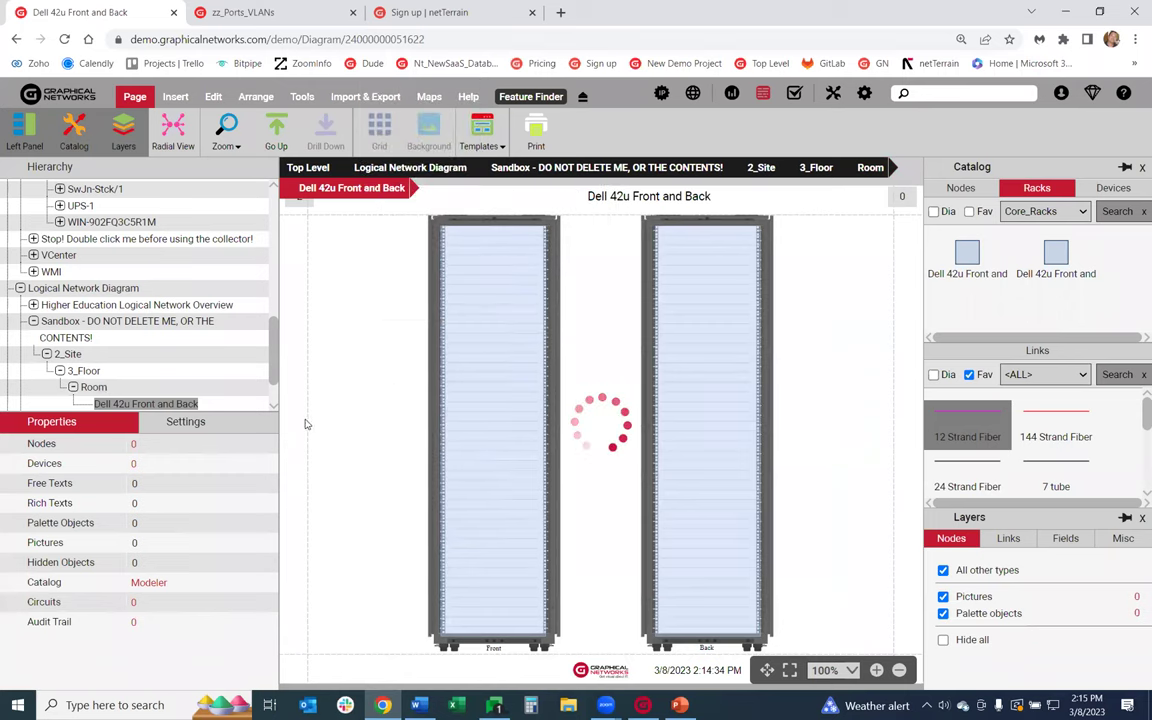
Place the copied RT-40 router near mid-height in the rack's front view and move its name label beside the front rack frame.
left_click_drag(296, 352, 437, 380)
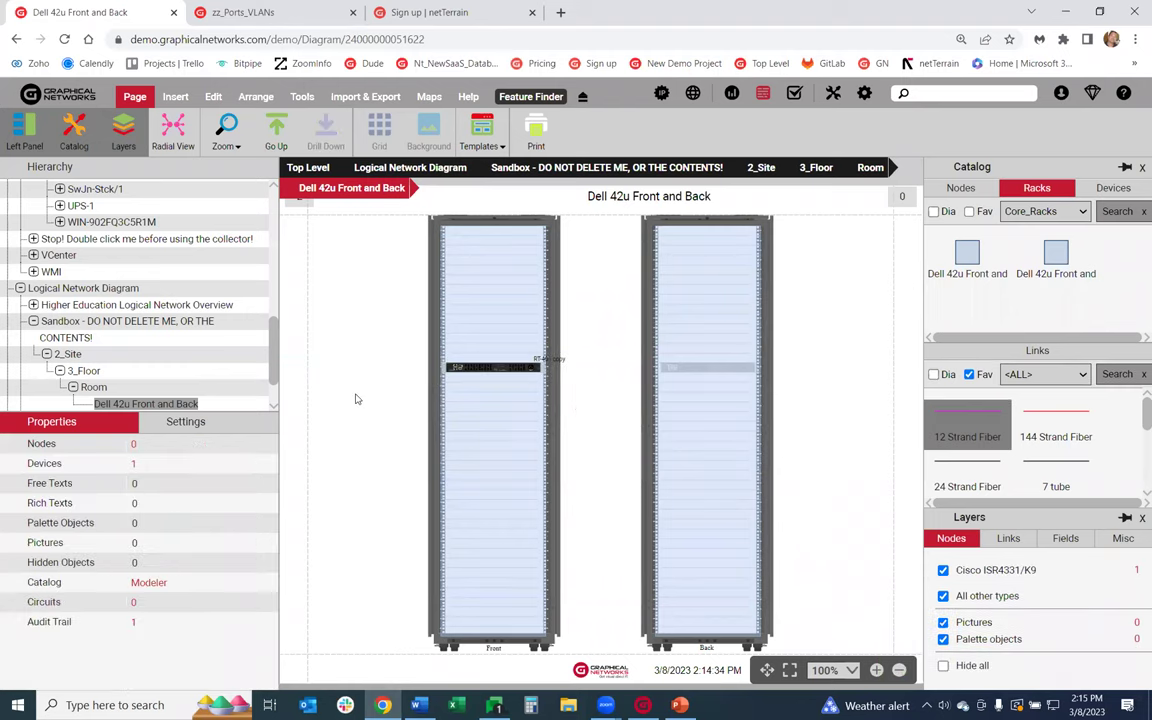
left_click(464, 378)
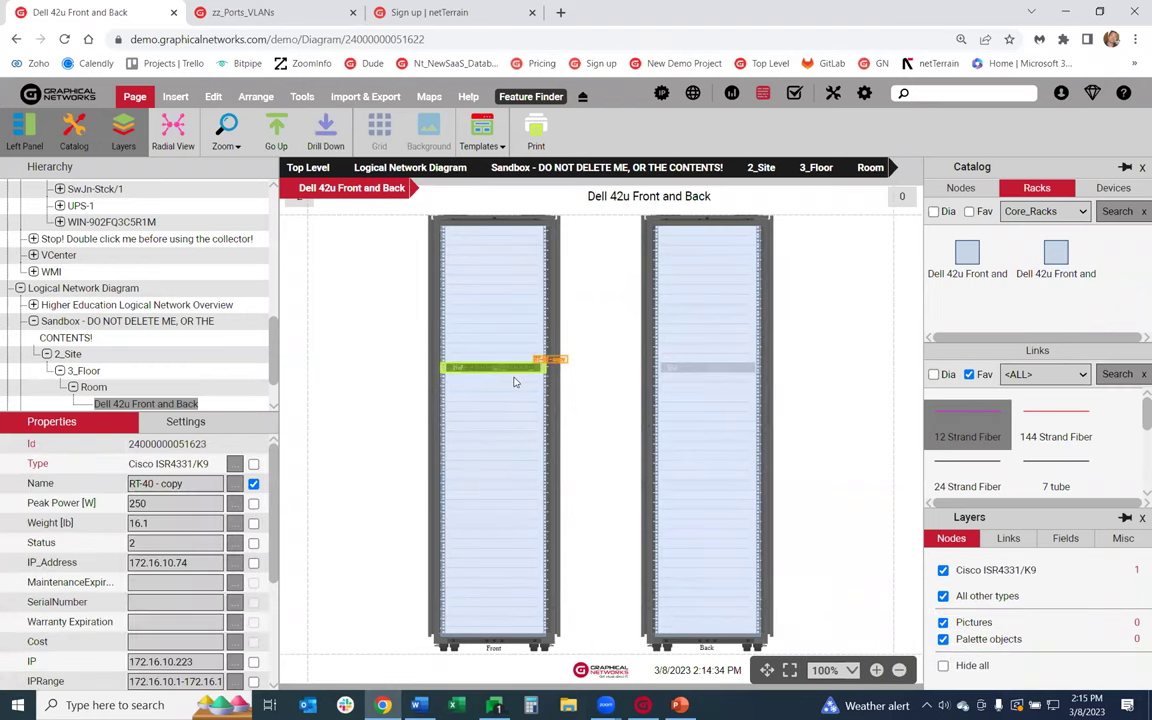
scroll(513, 384, "up", 5)
left_click(663, 386)
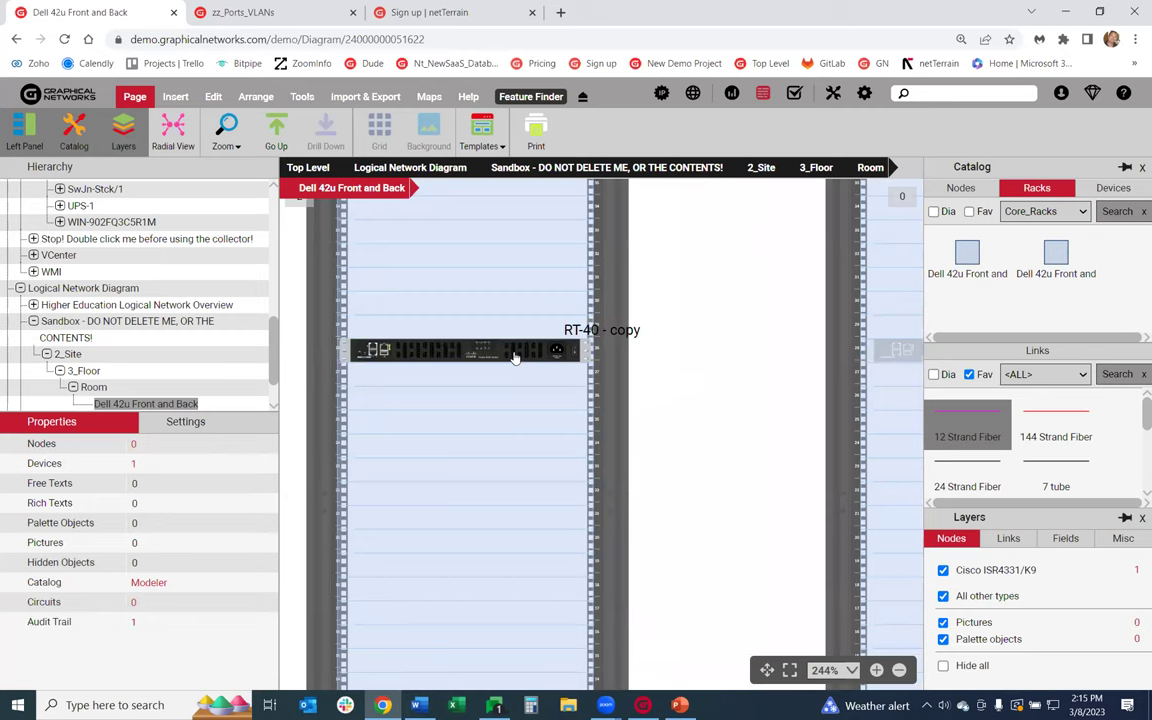
left_click(545, 360)
left_click_drag(640, 338, 706, 360)
left_click(596, 419)
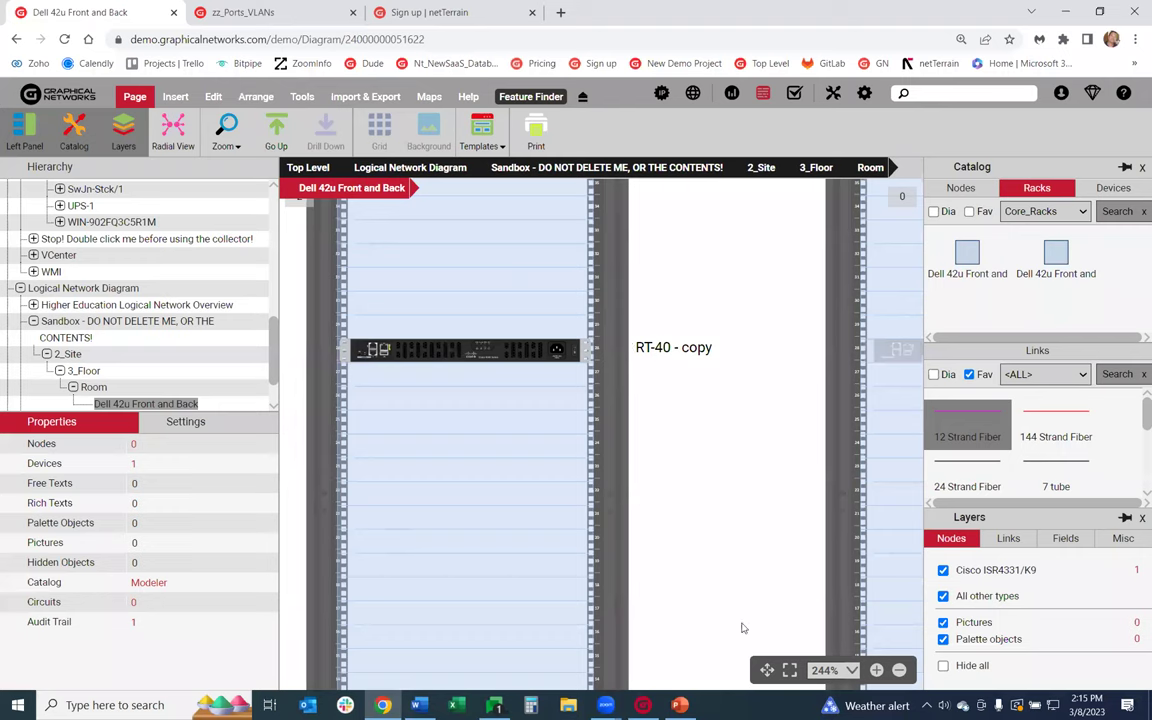
left_click(789, 670)
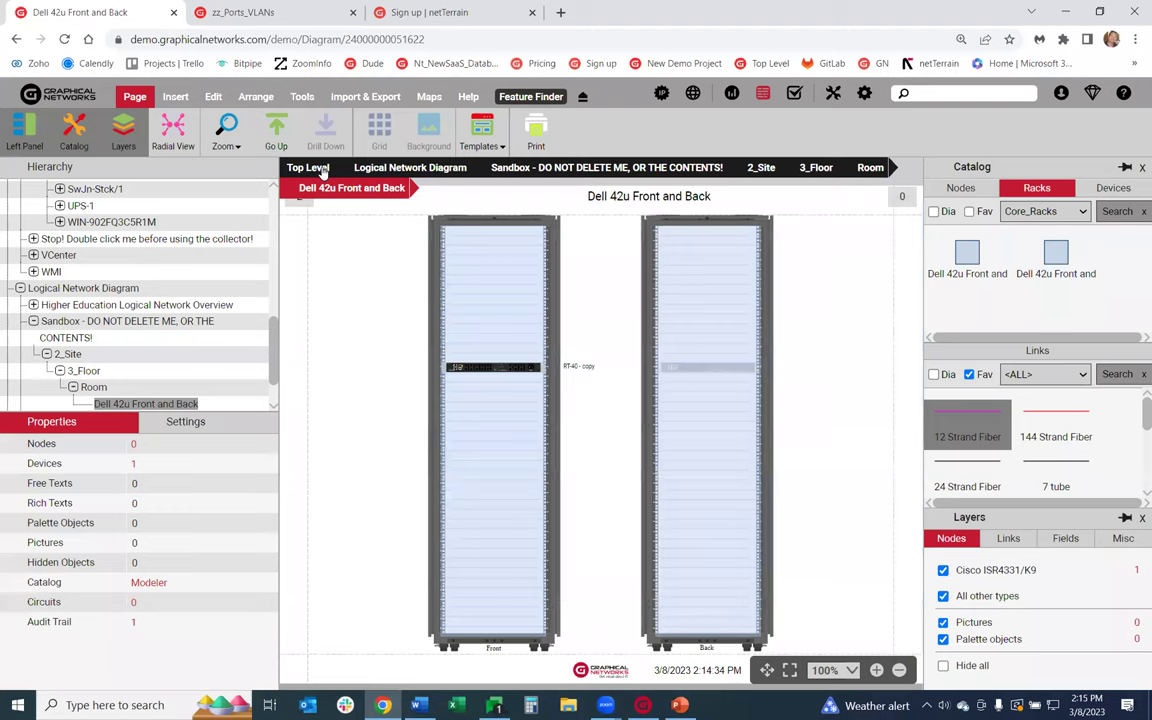
Open the 172.16.10.1-172.16.10.254 diagram under SNMP in the top level's Collector Data.
left_click(370, 170)
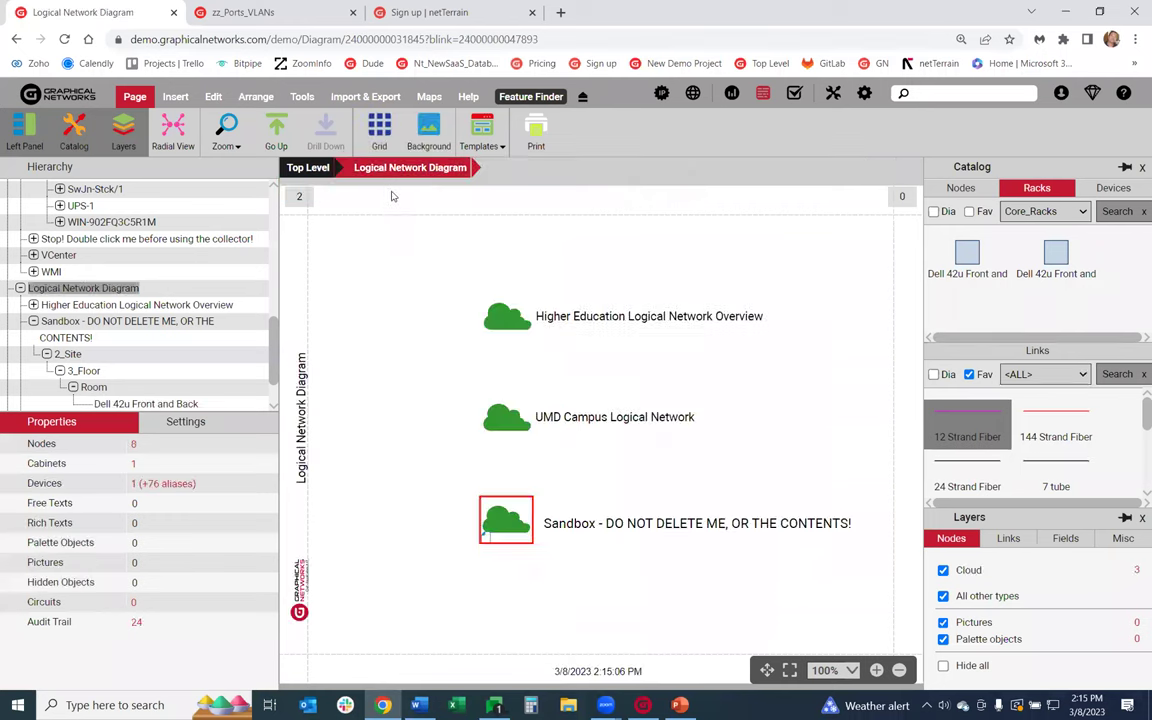
left_click(502, 528)
left_click(308, 167)
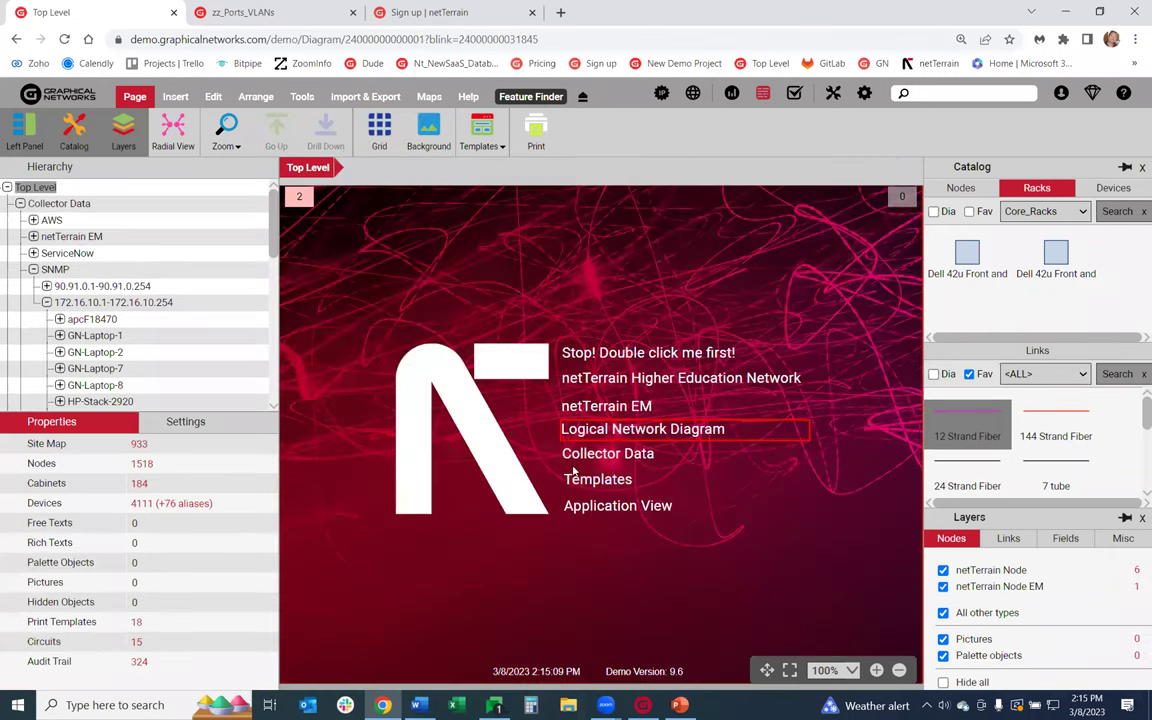
double_click(576, 460)
left_click(570, 404)
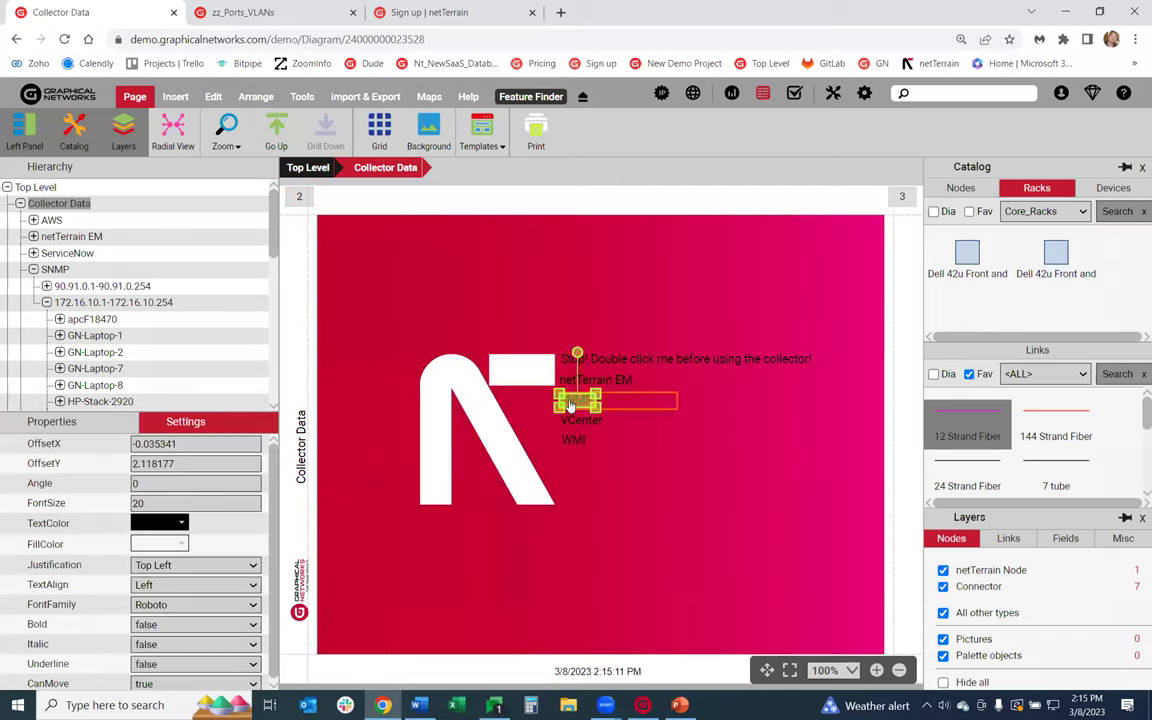
double_click(570, 404)
double_click(575, 458)
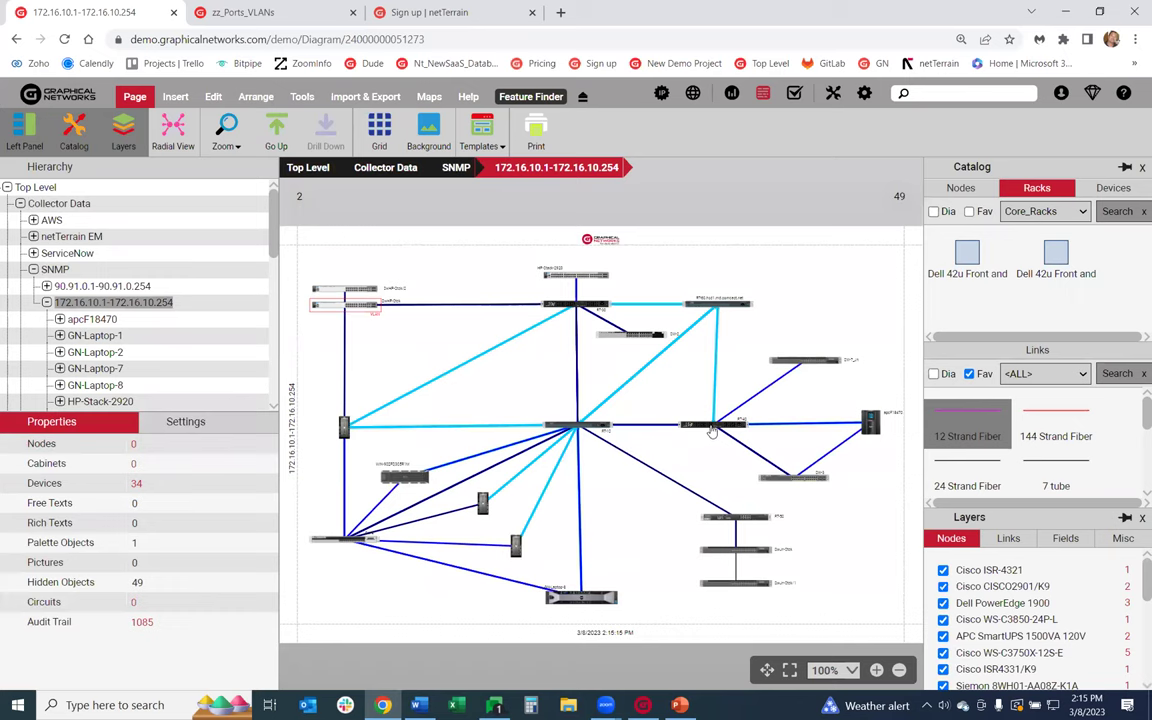
Review the properties of the RT-40 and RT-10 routers on the discovered network diagram.
left_click(712, 430)
scroll(712, 428, "up", 3)
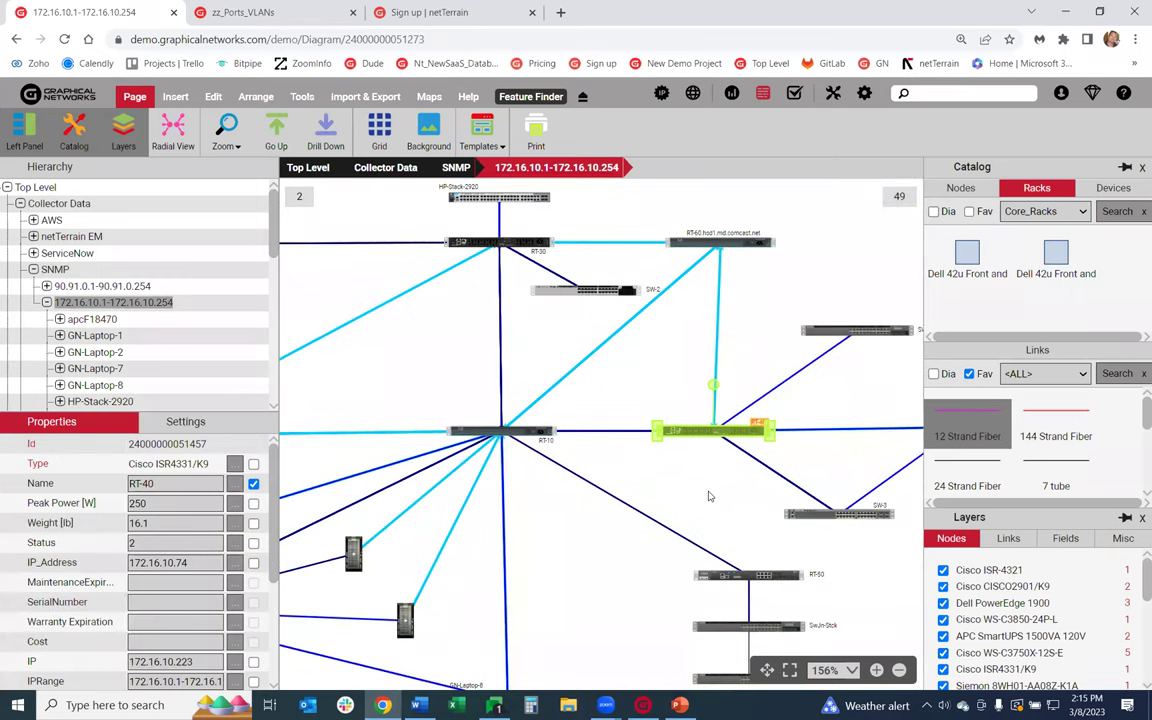
left_click(709, 496)
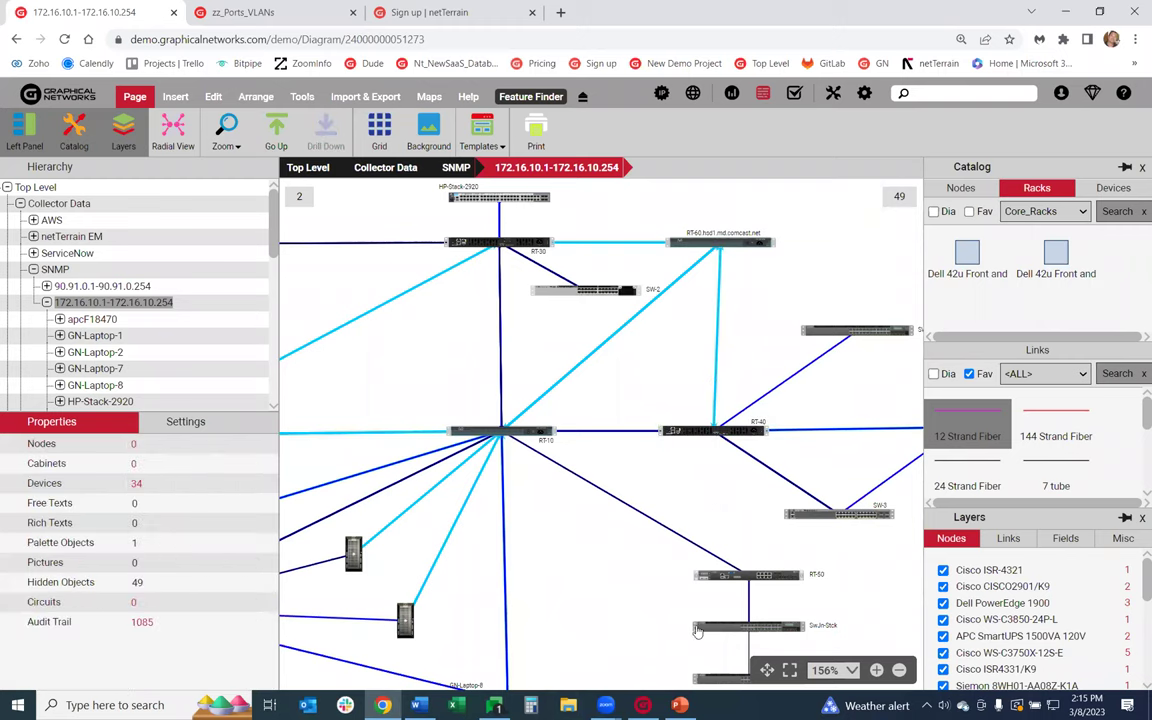
left_click(481, 436)
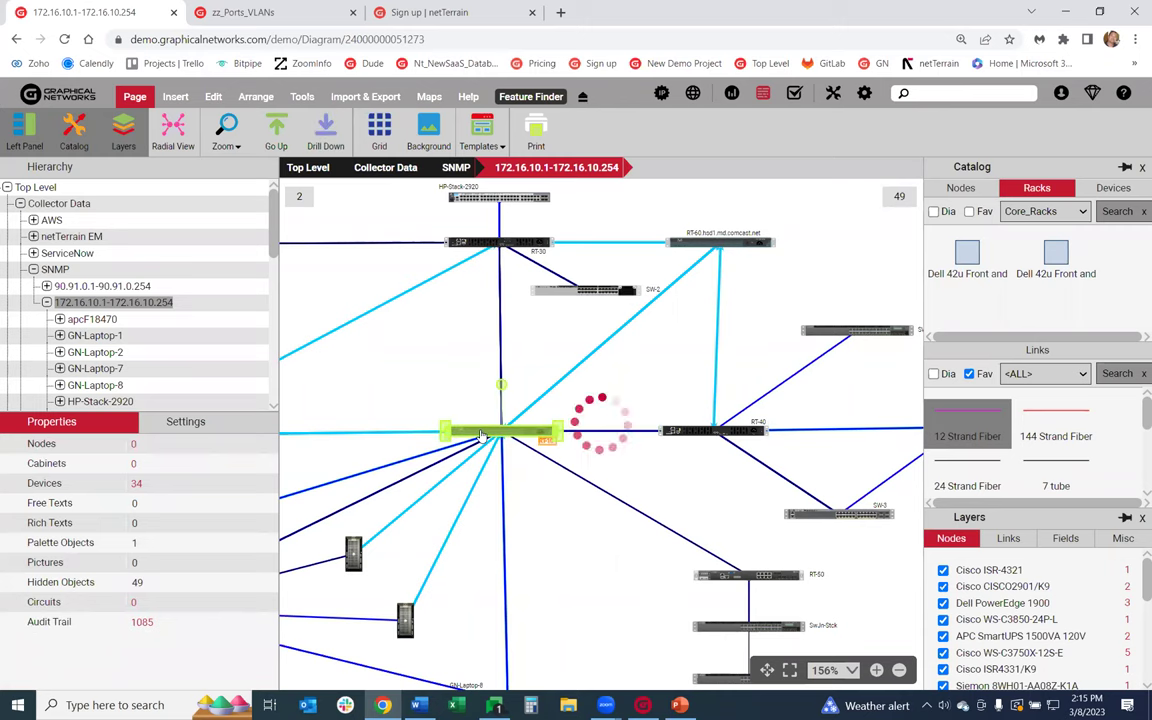
left_click(789, 671)
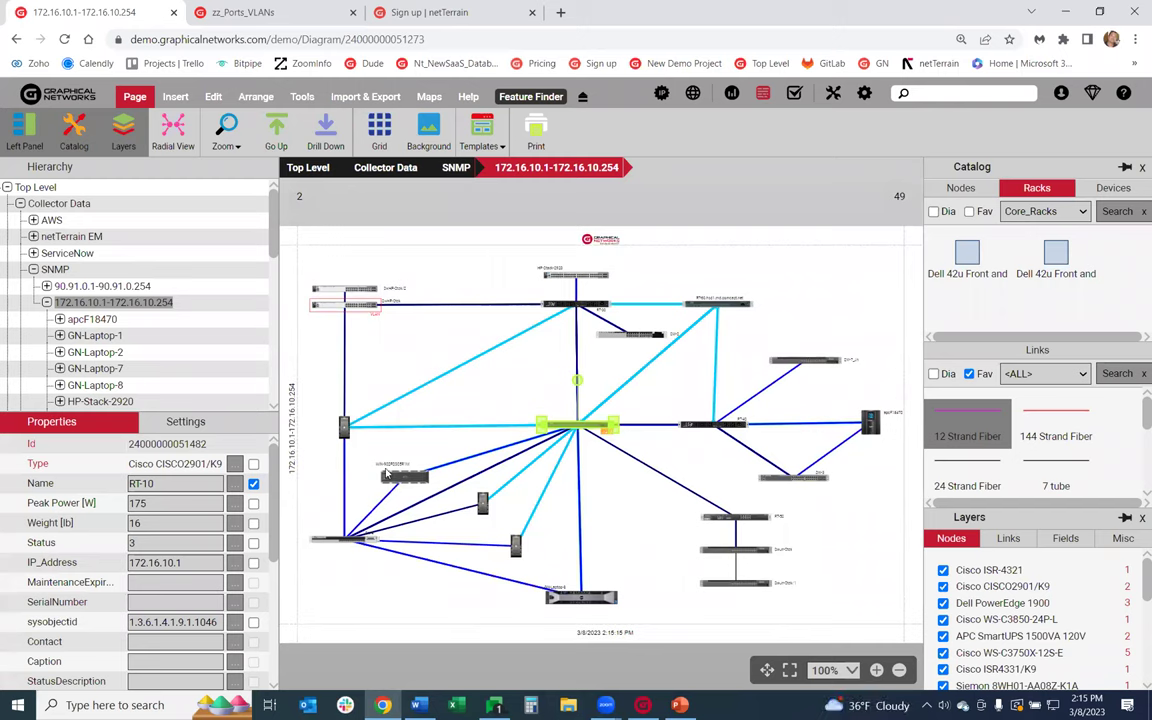
Look at the diagram's utilities, switch to the netTerrain Collector and maximize its window.
left_click(302, 96)
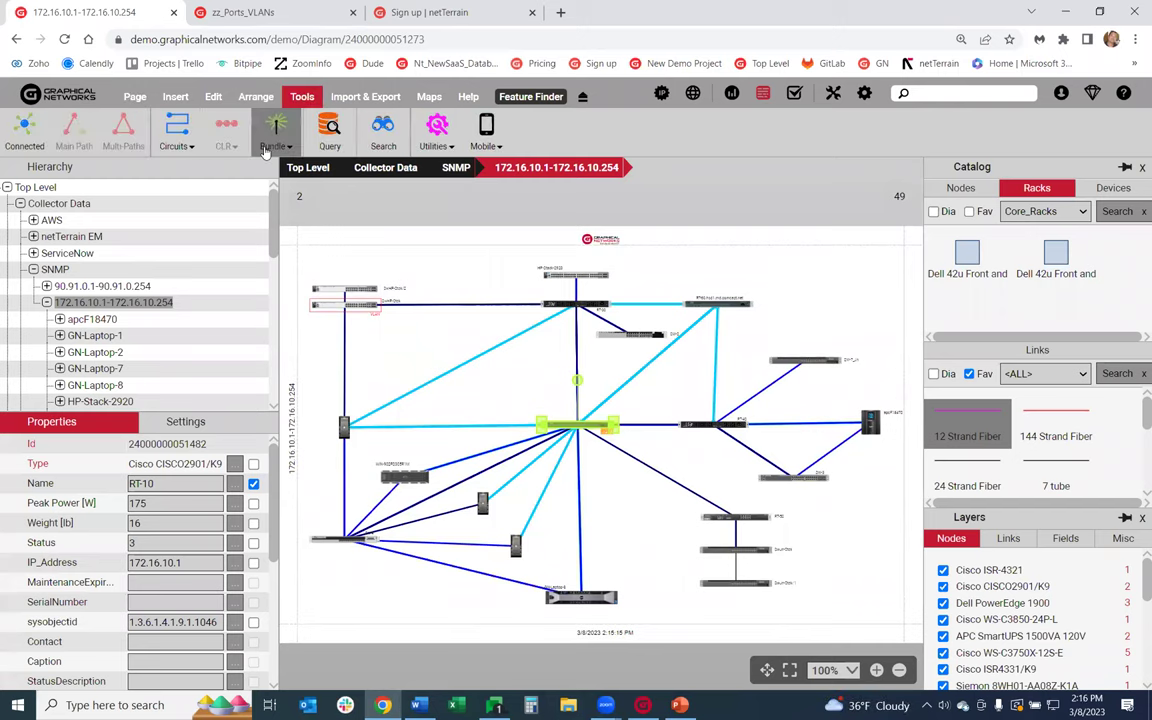
left_click(430, 140)
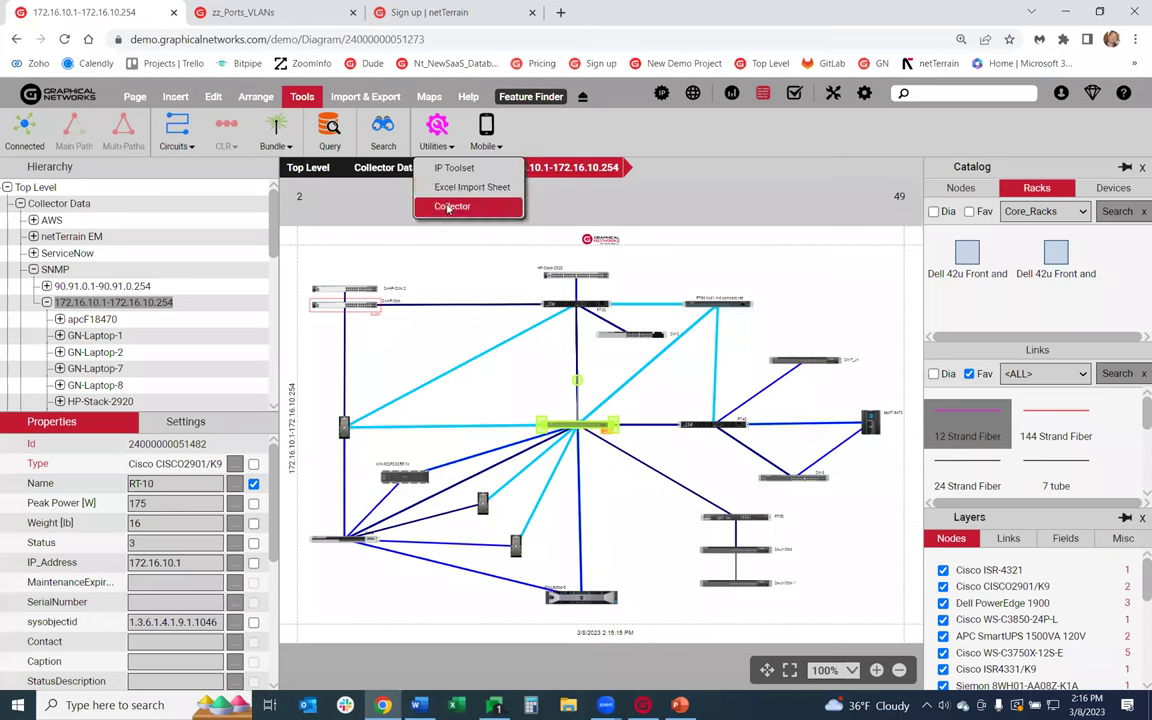
left_click(645, 705)
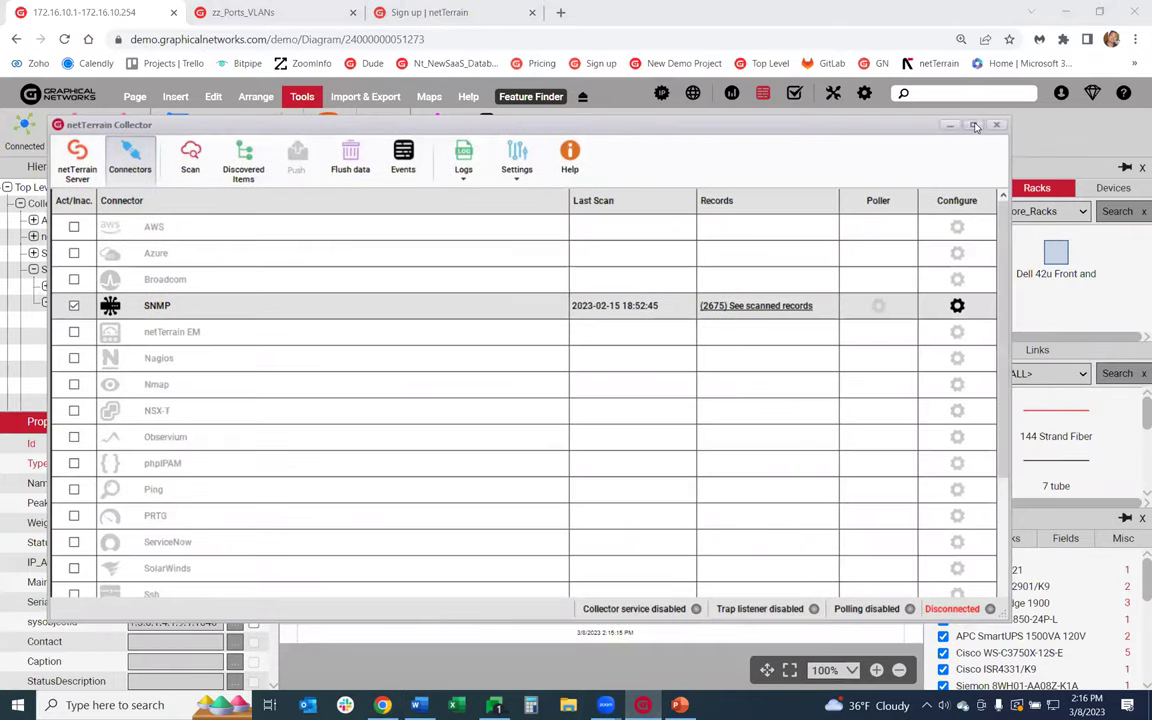
double_click(880, 115)
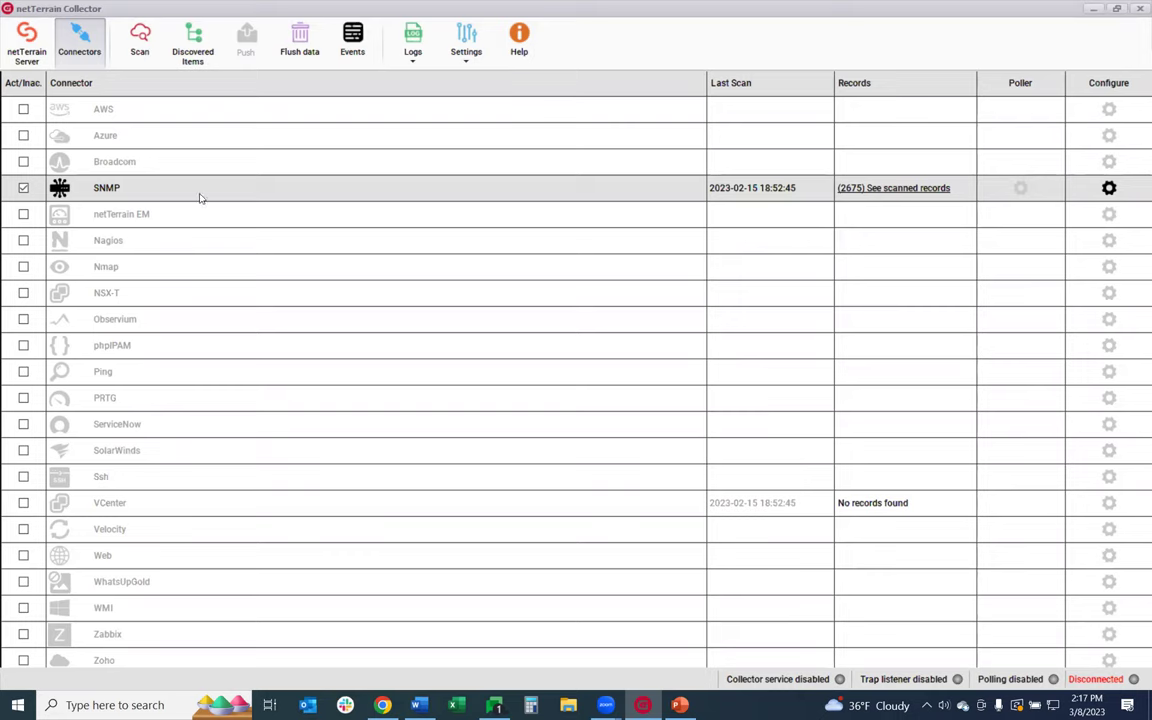
Open the SNMP connector's settings and examine its IP ranges and the SNMP version choices for the first range.
left_click(1109, 189)
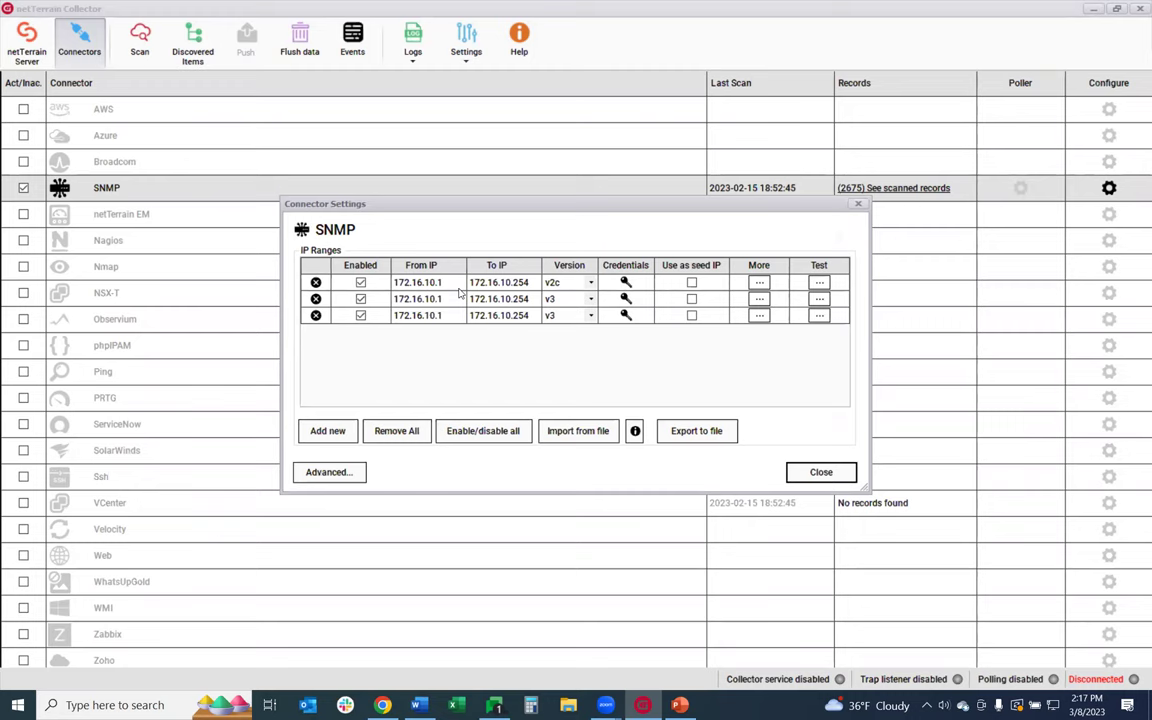
left_click(590, 284)
left_click(590, 284)
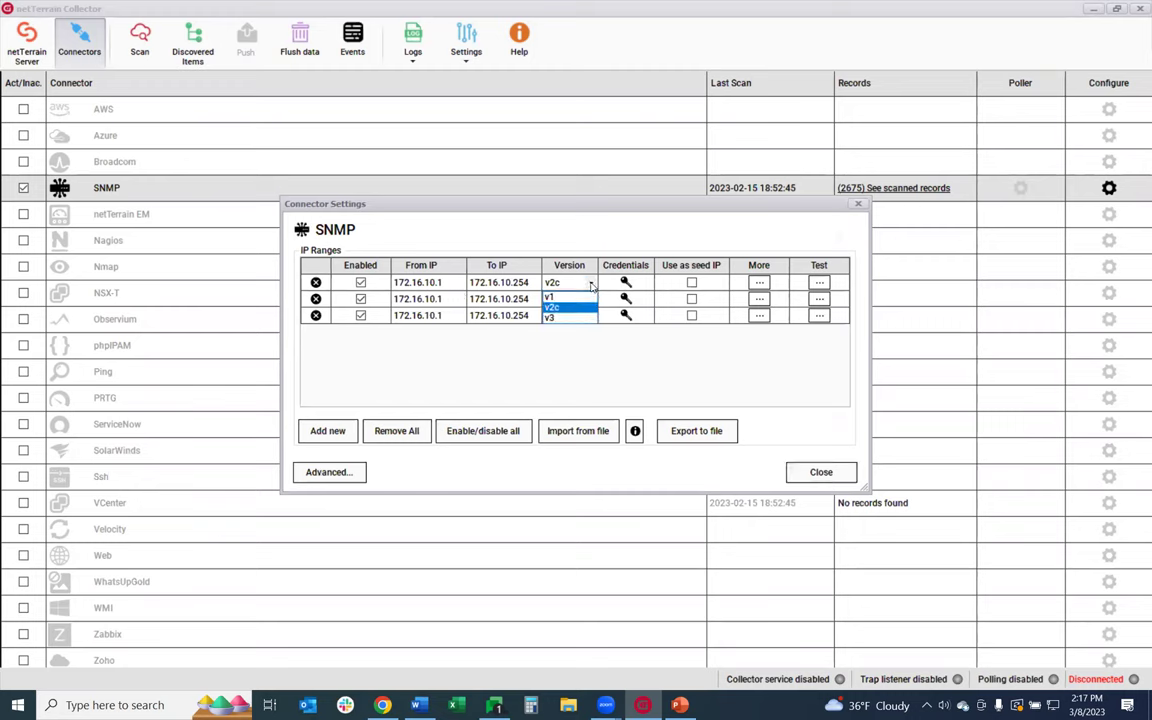
left_click(590, 284)
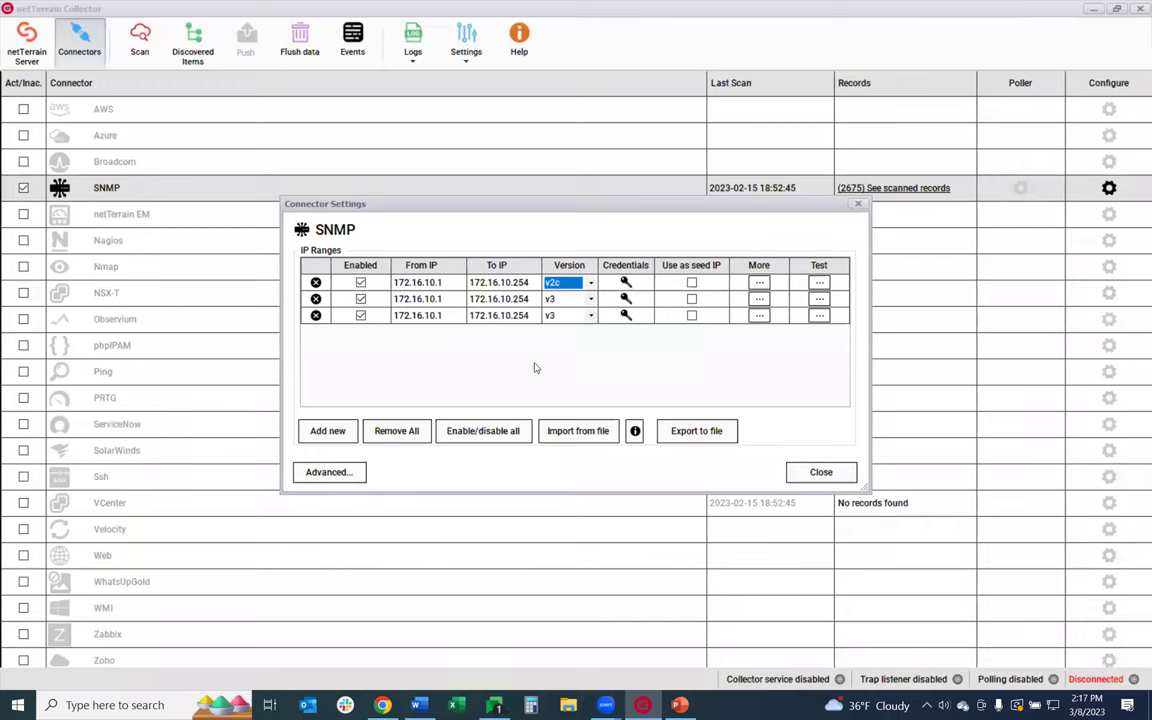
Open the SNMP connector's advanced settings and look through the list of sub connectors.
left_click(340, 474)
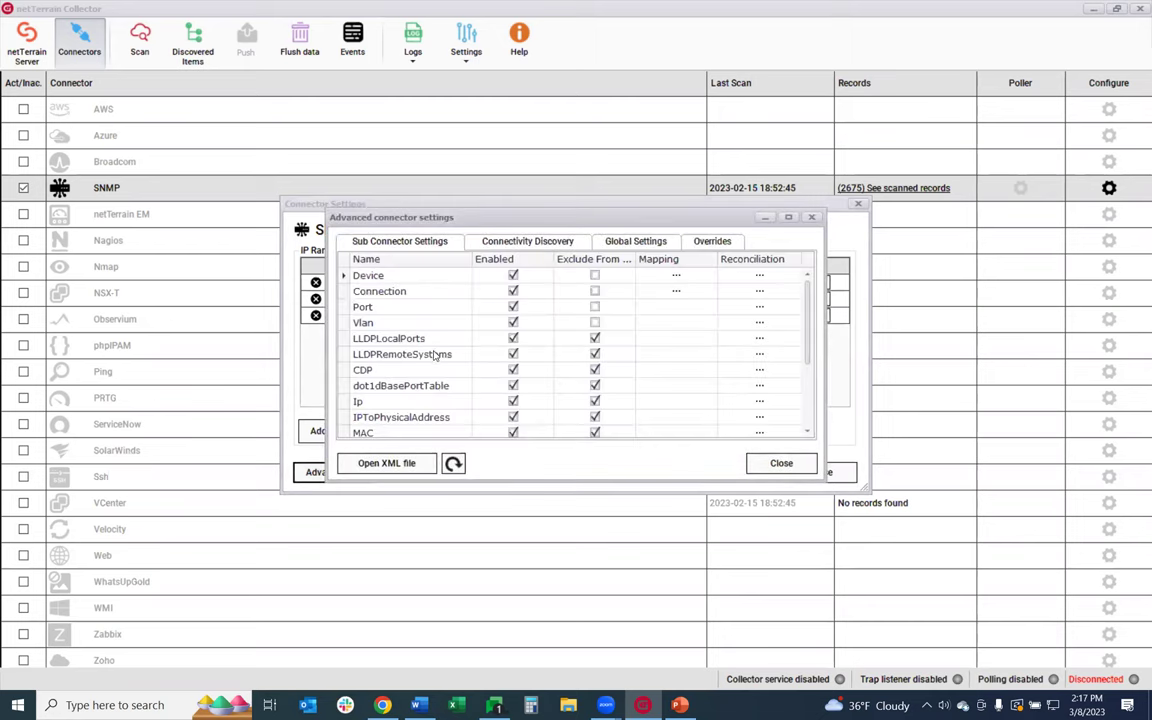
scroll(445, 373, "down", 2)
scroll(447, 375, "down", 2)
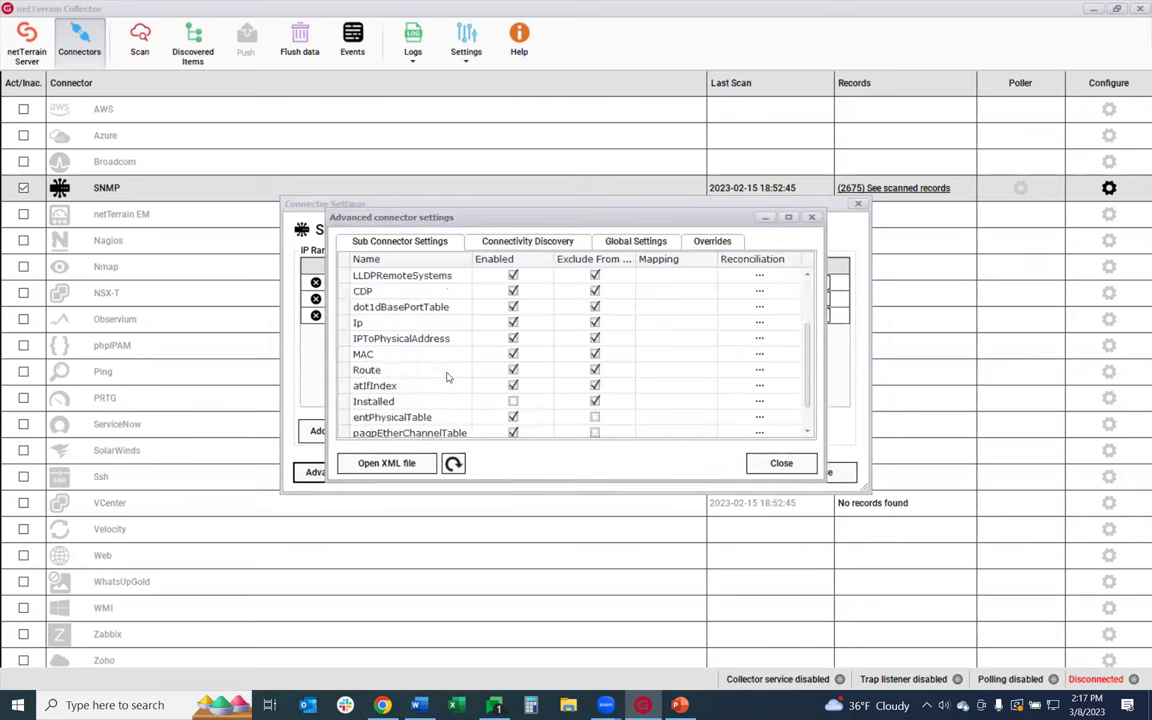
scroll(449, 360, "up", 3)
scroll(449, 360, "up", 3)
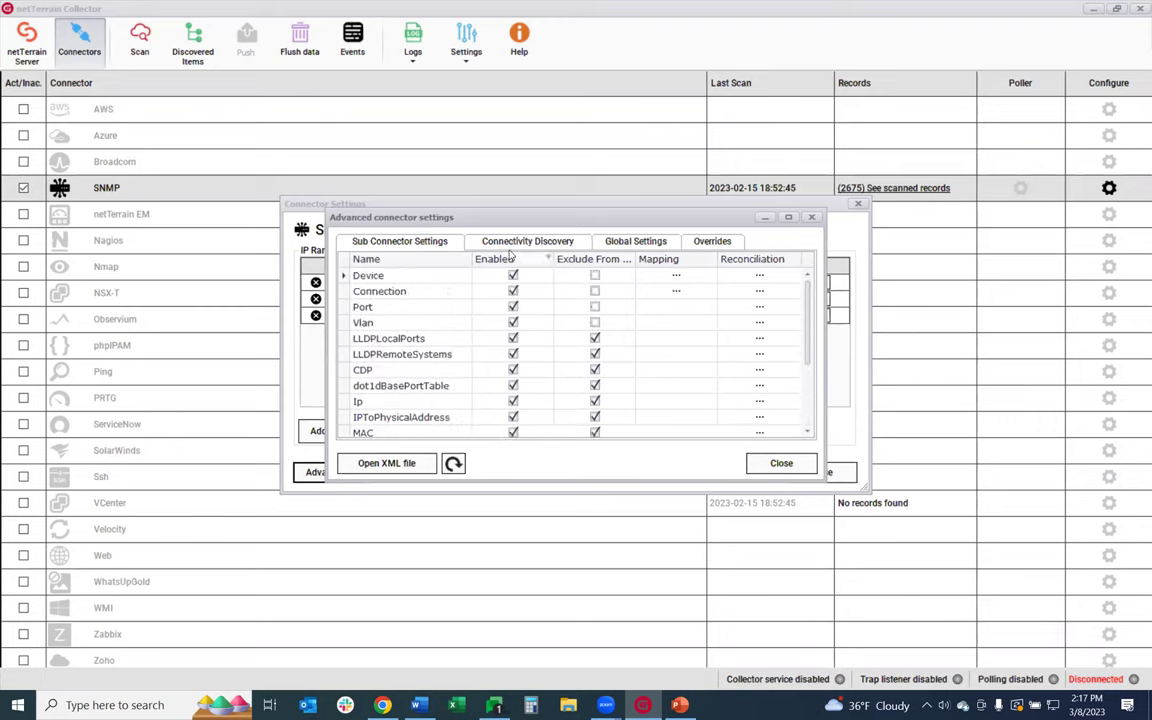
Review the Connectivity Discovery and Global Settings, including the crawling depth choices with Unlimited selected, and close the connector settings.
left_click(468, 240)
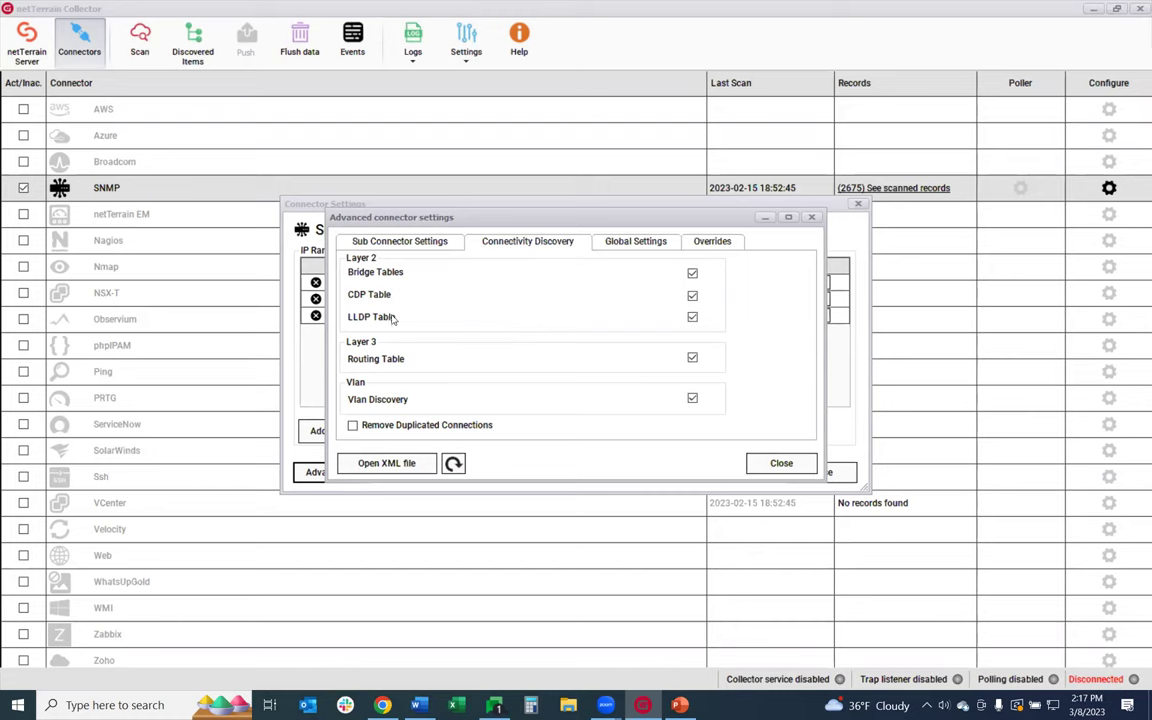
left_click(619, 244)
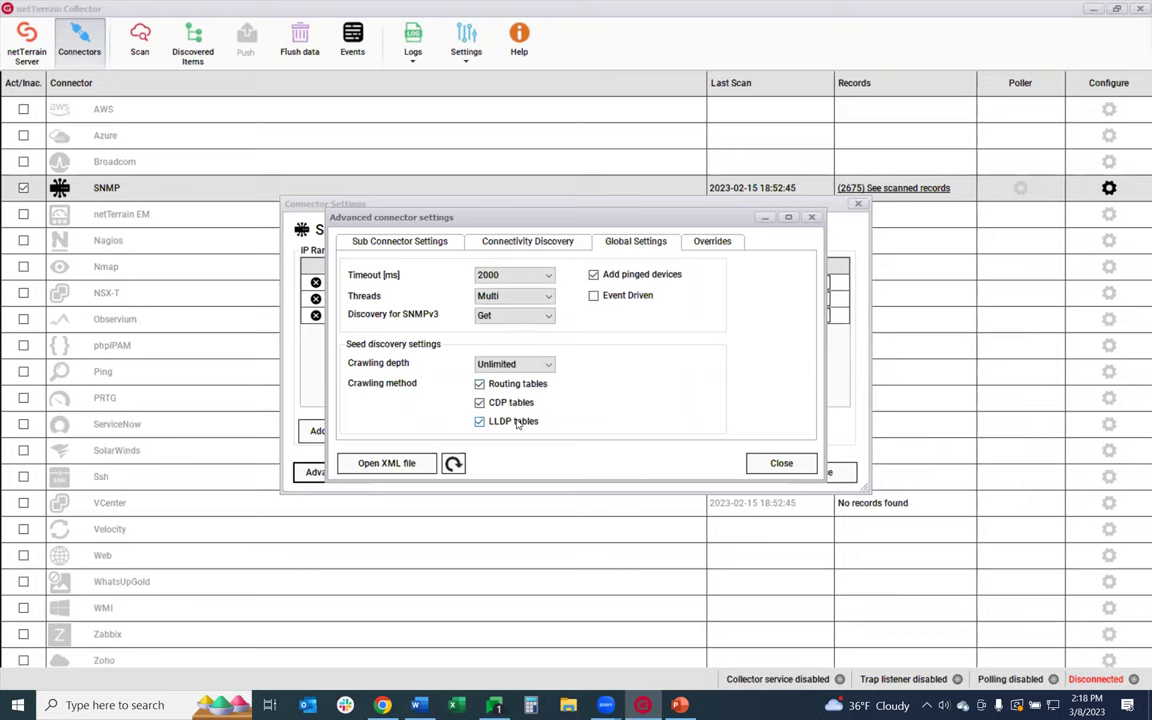
left_click(538, 368)
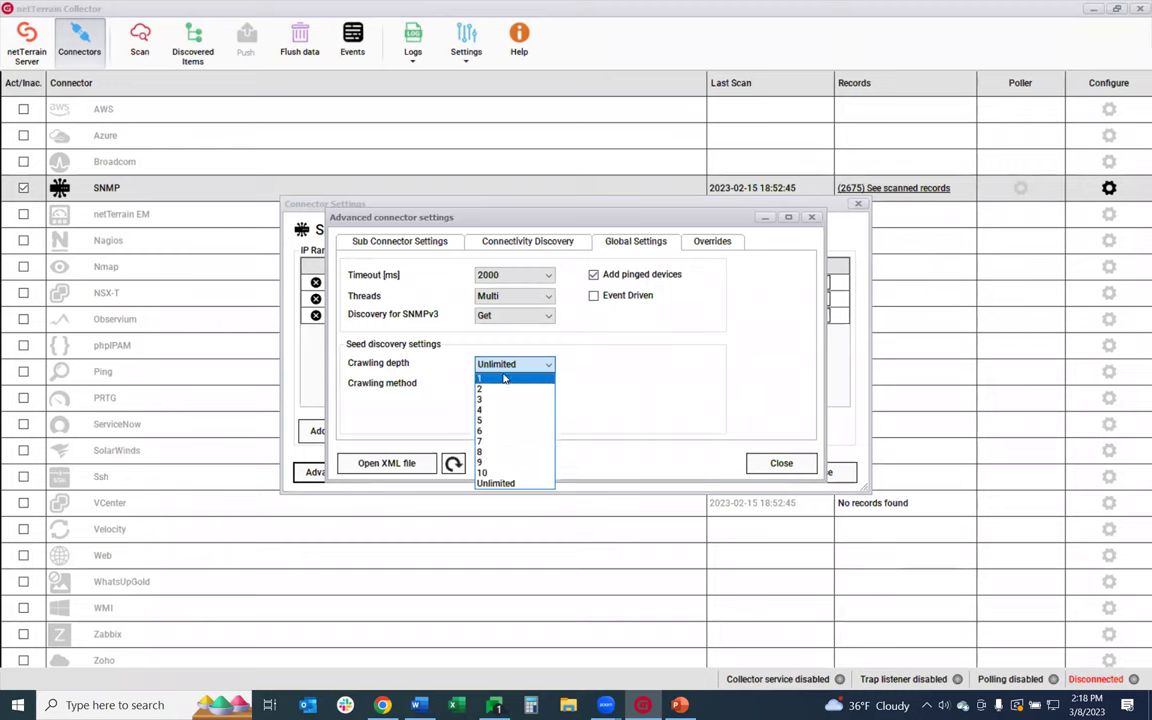
left_click(496, 483)
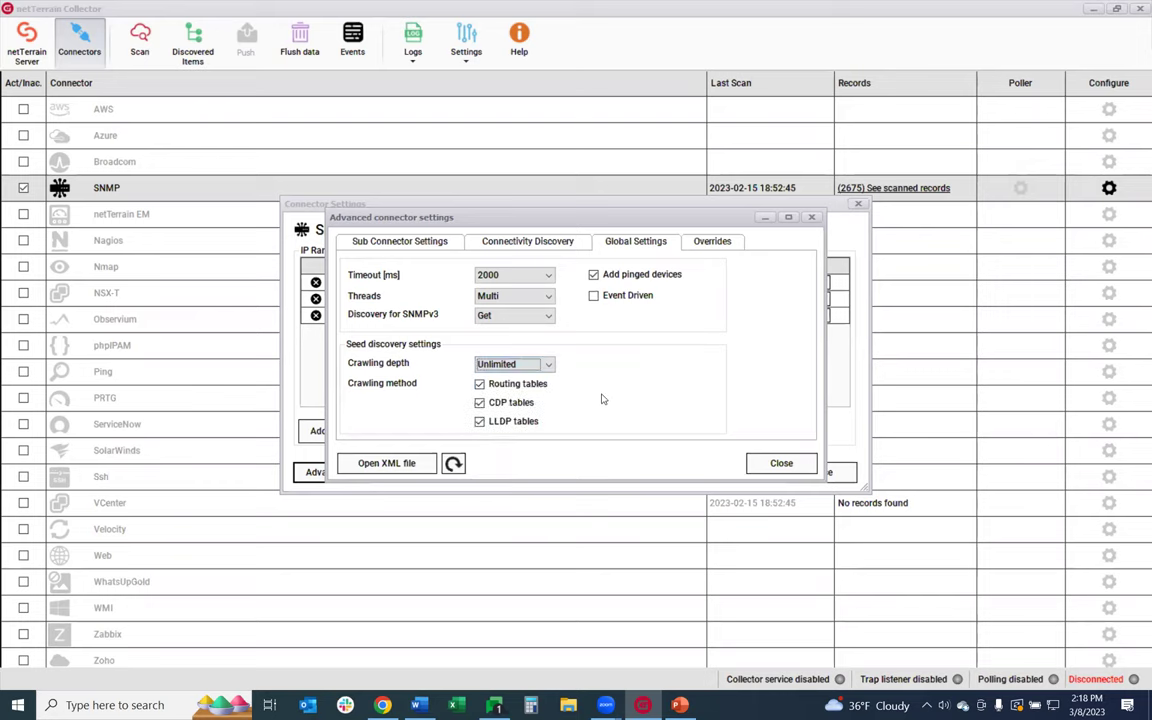
left_click(781, 463)
left_click(821, 472)
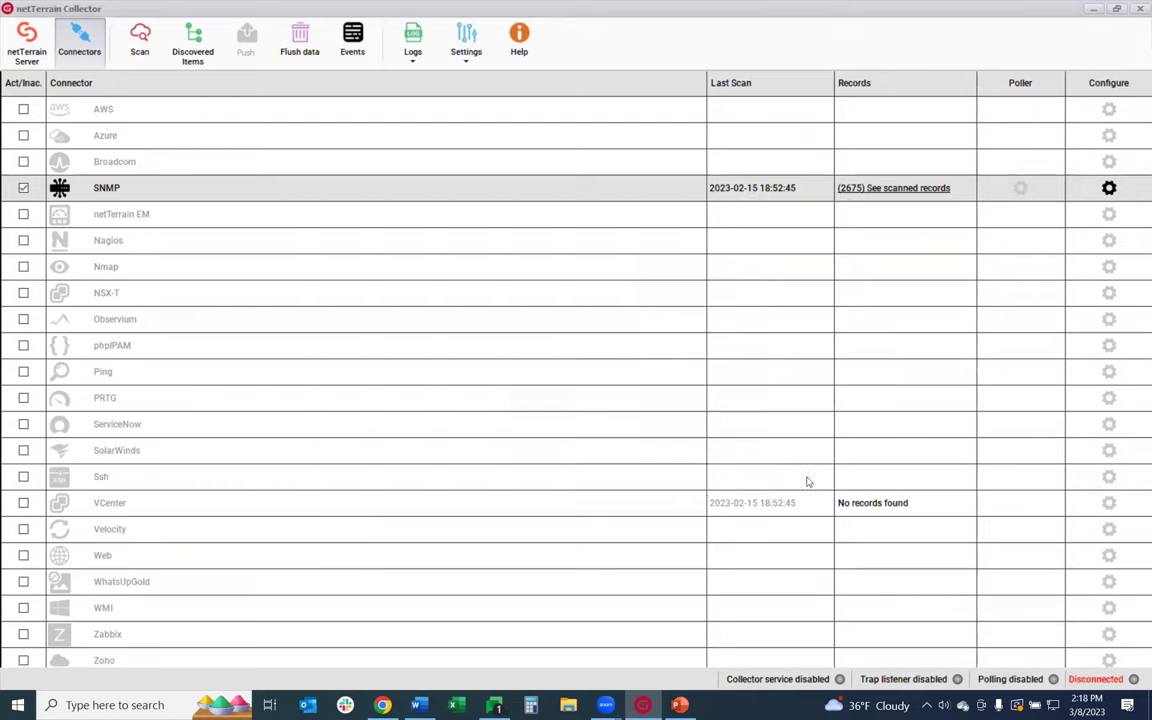
Restore the Collector window to a smaller size and review the Scheduler and the SNMP connector's basic Poller settings.
double_click(225, 12)
left_click(472, 170)
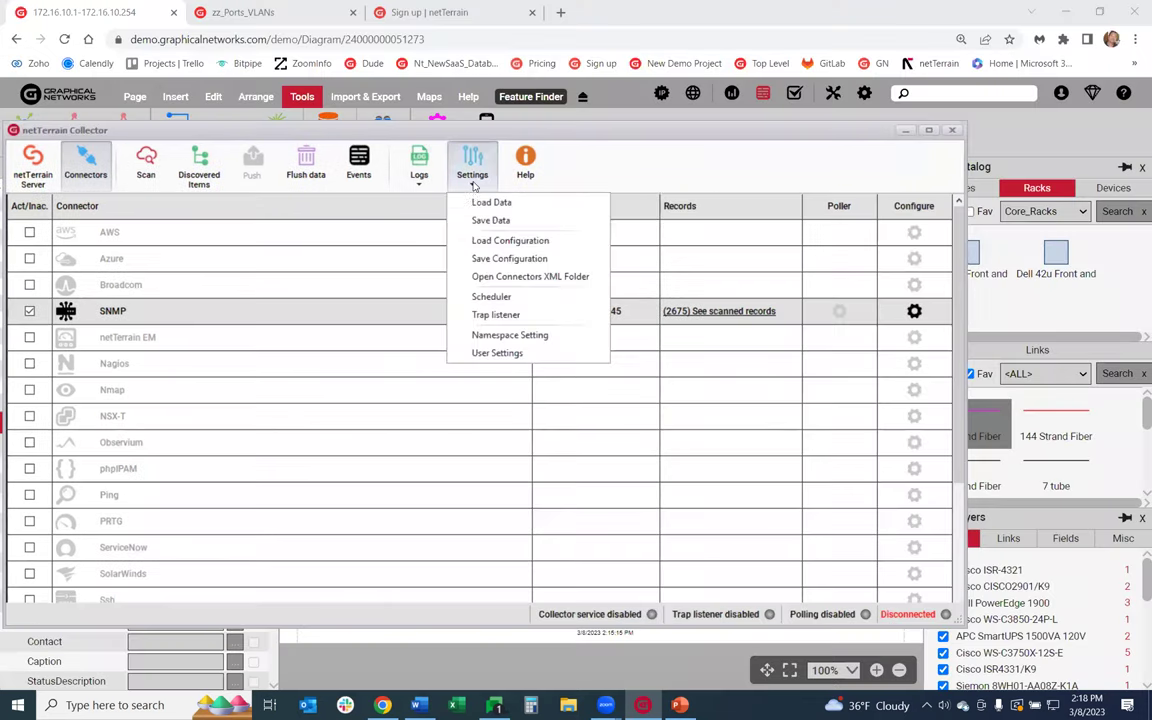
left_click(487, 299)
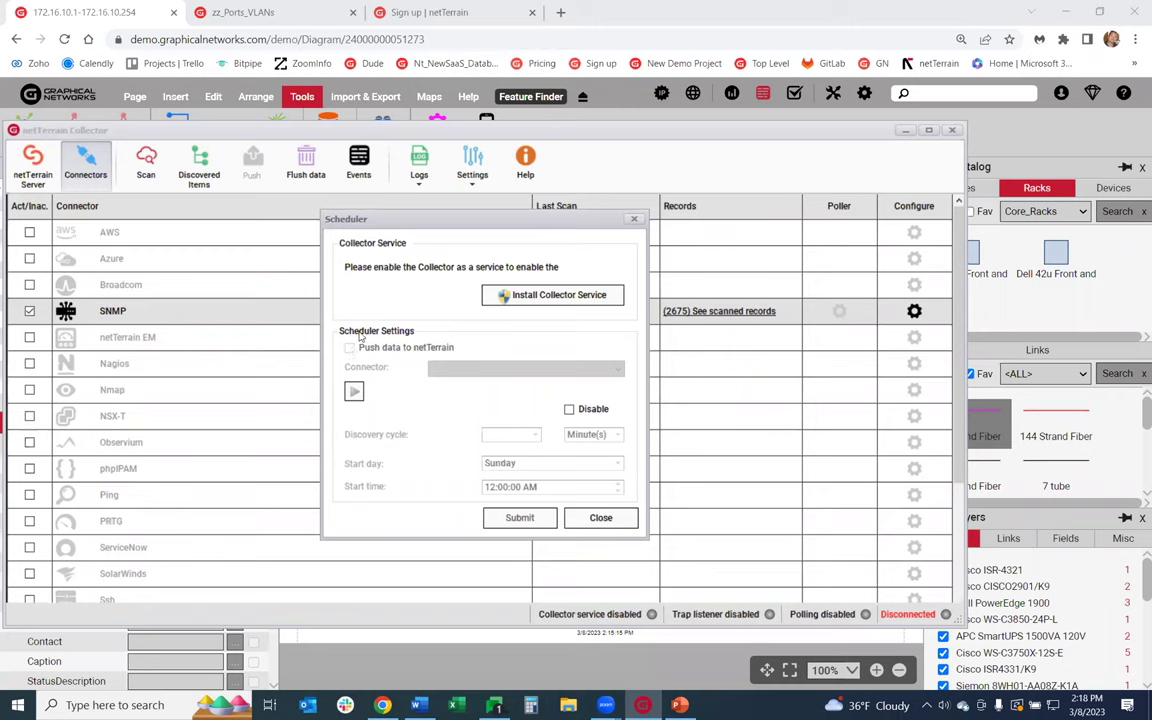
left_click(325, 313)
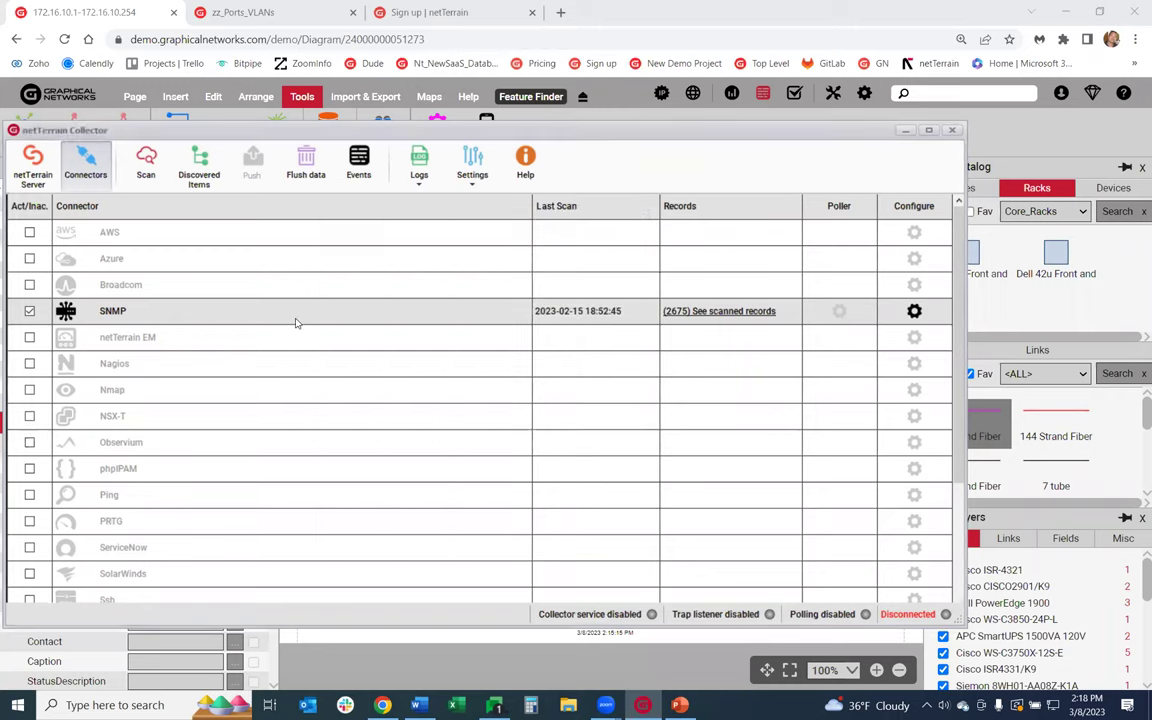
left_click(838, 313)
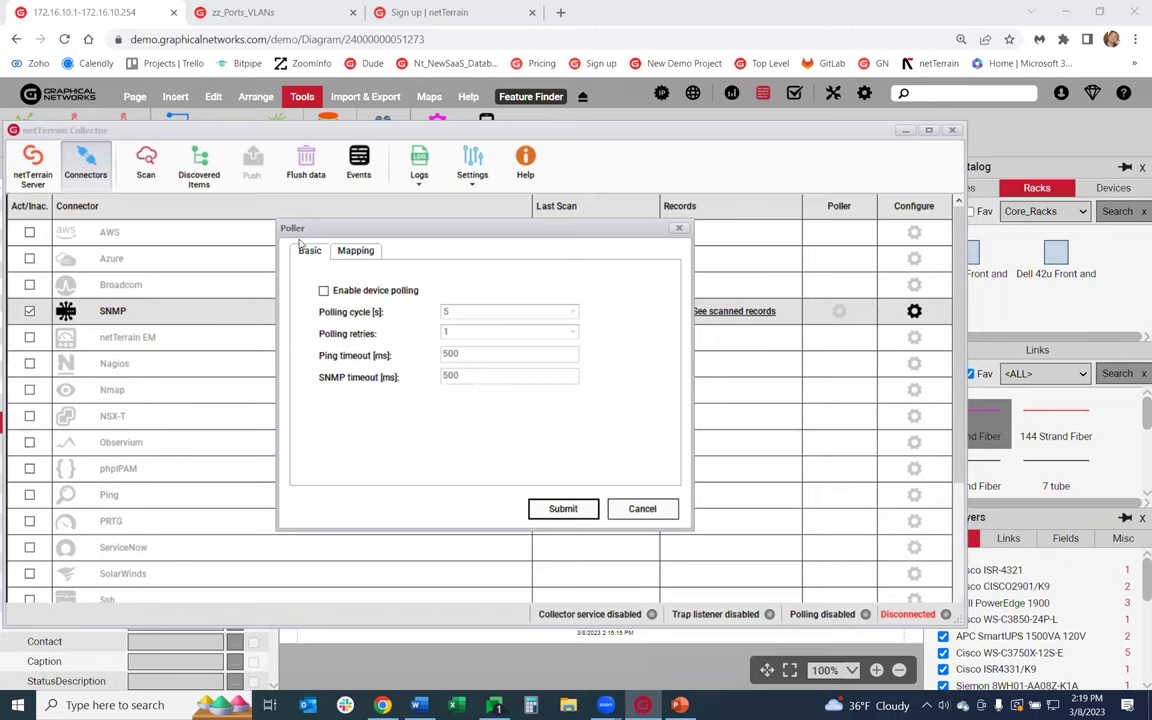
left_click(636, 510)
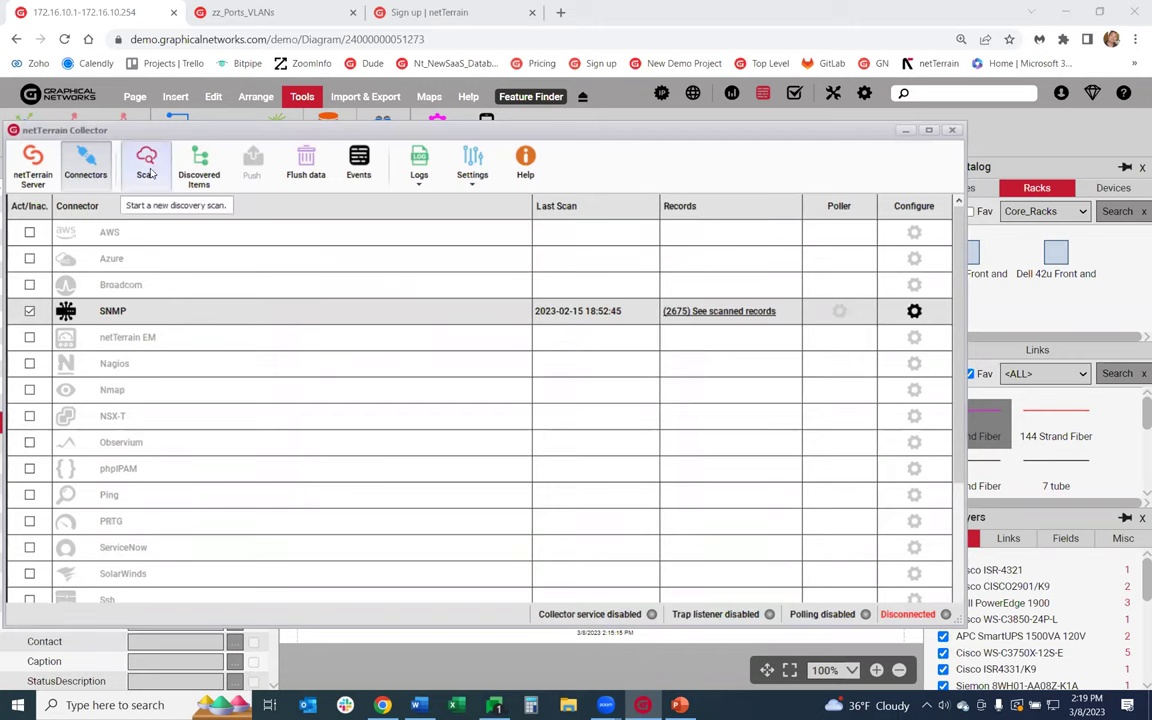
Open the Collector's discovered SNMP devices for the range 172.16.10.1-172.16.10.254 and review the device table, slightly widening a column.
left_click(199, 168)
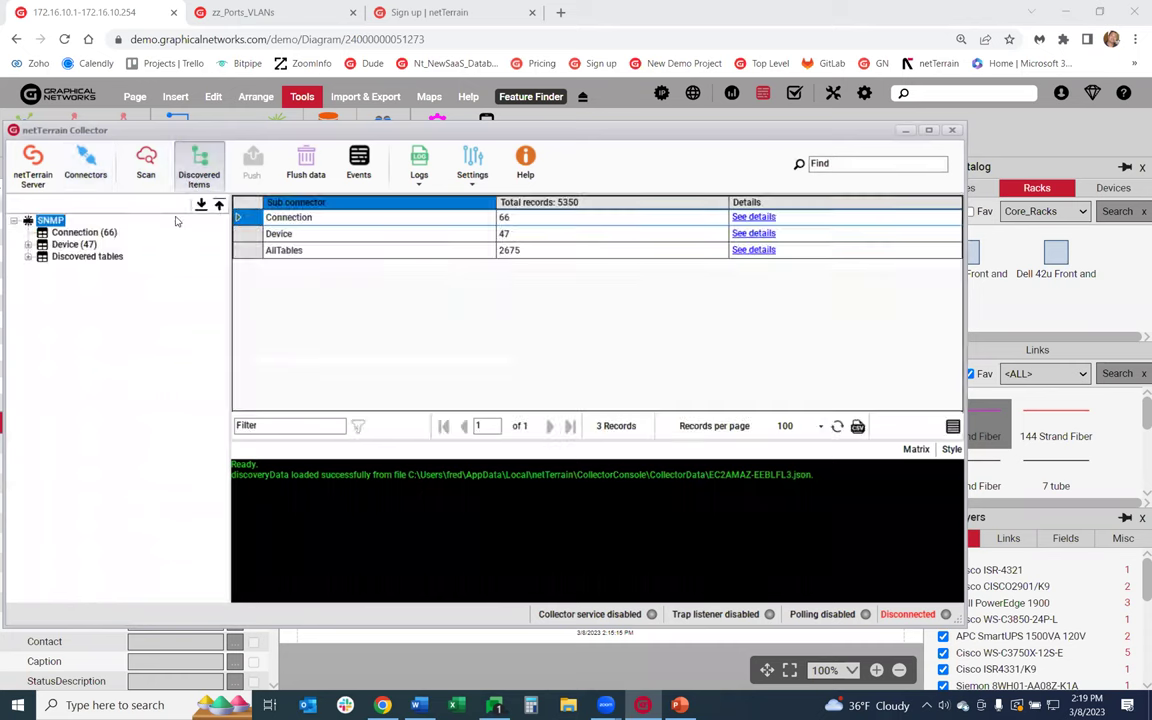
left_click(28, 244)
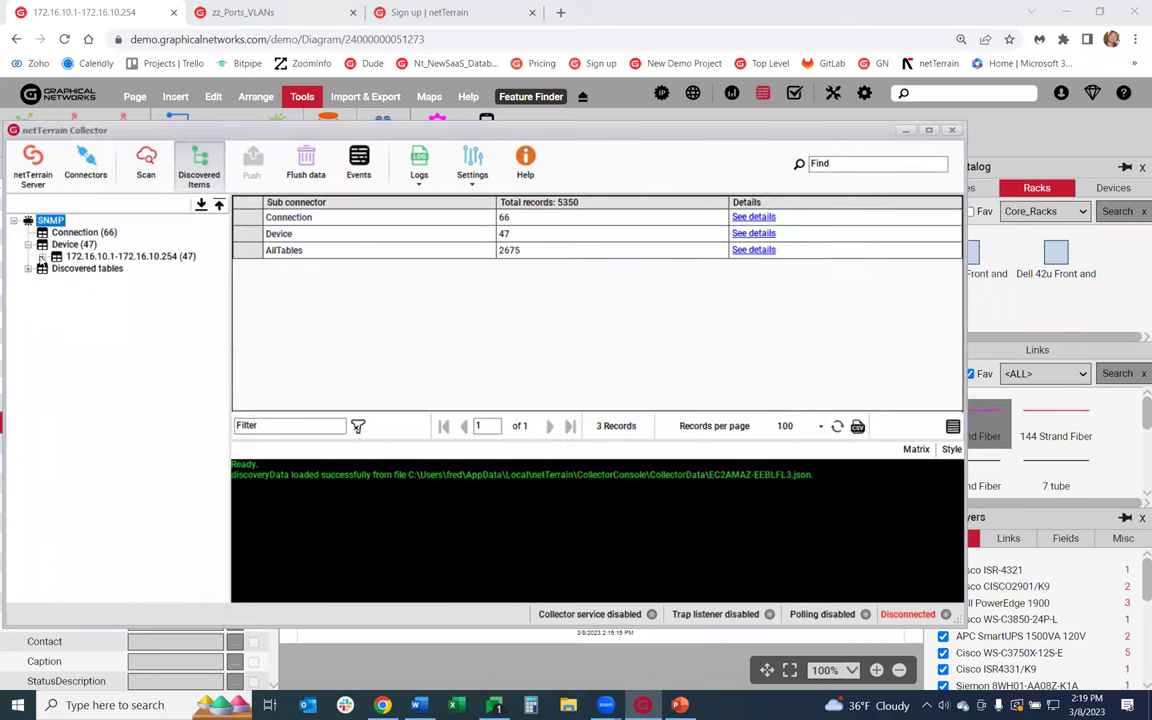
left_click(42, 256)
left_click(130, 256)
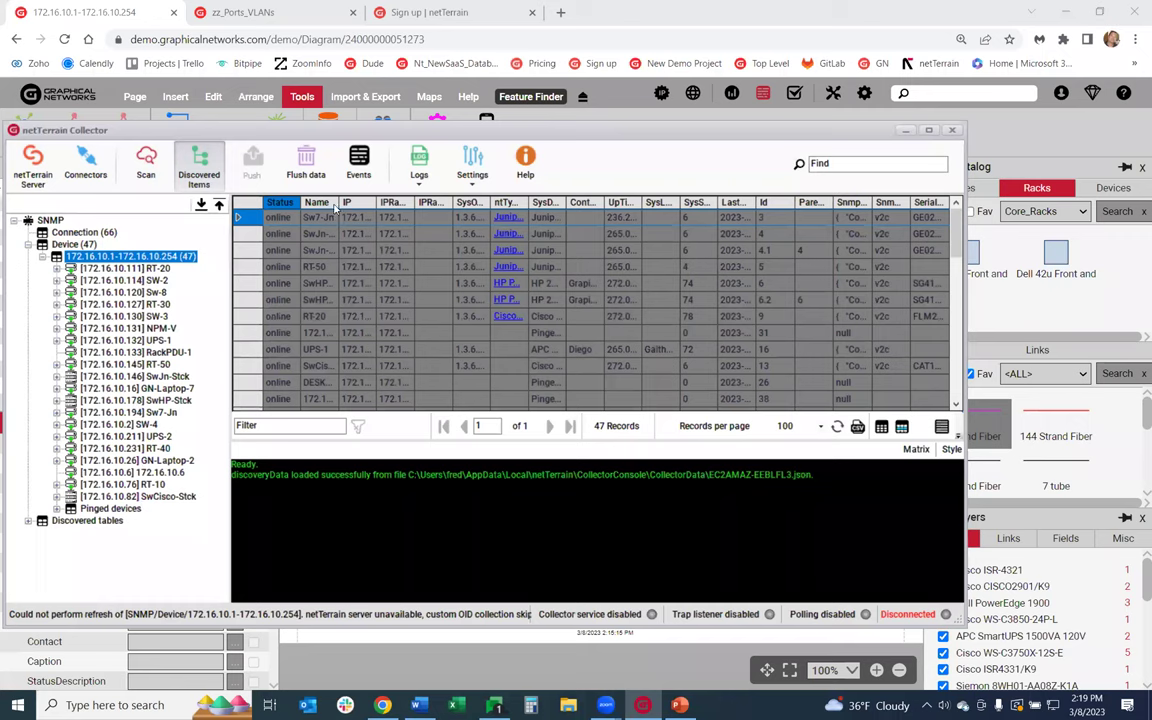
left_click_drag(356, 203, 357, 203)
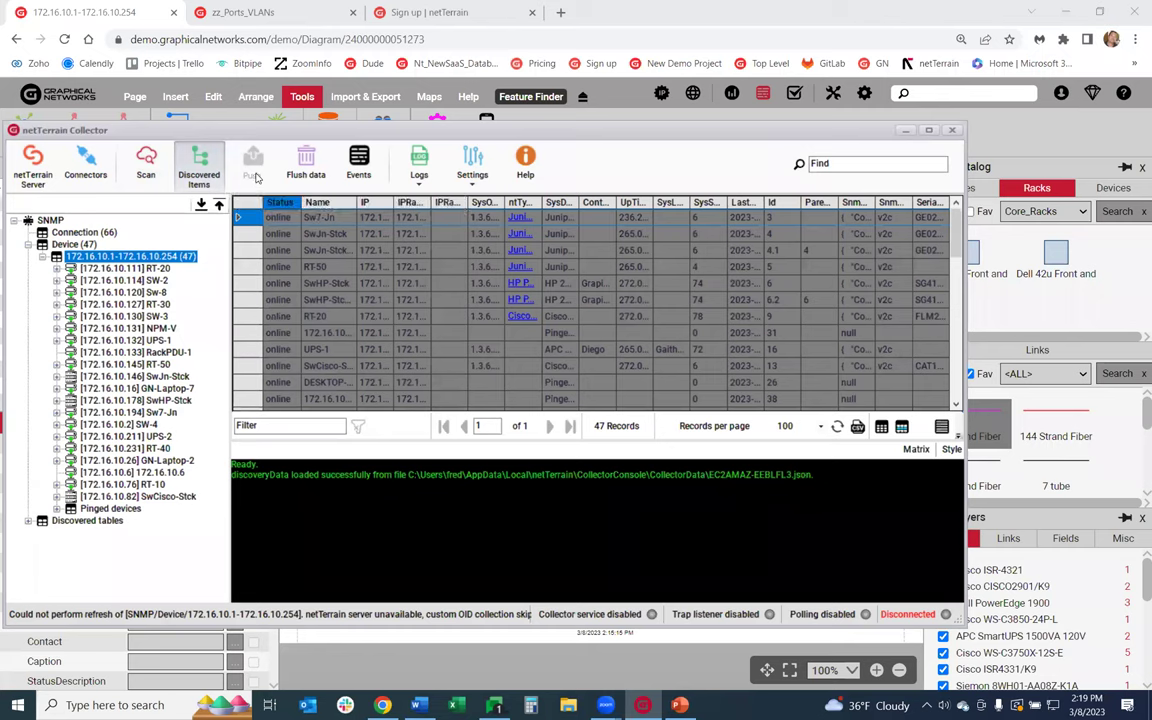
Review the netTerrain Server credentials in the Collector, cancel without changes, and return to the netTerrain diagram in the browser.
left_click(33, 162)
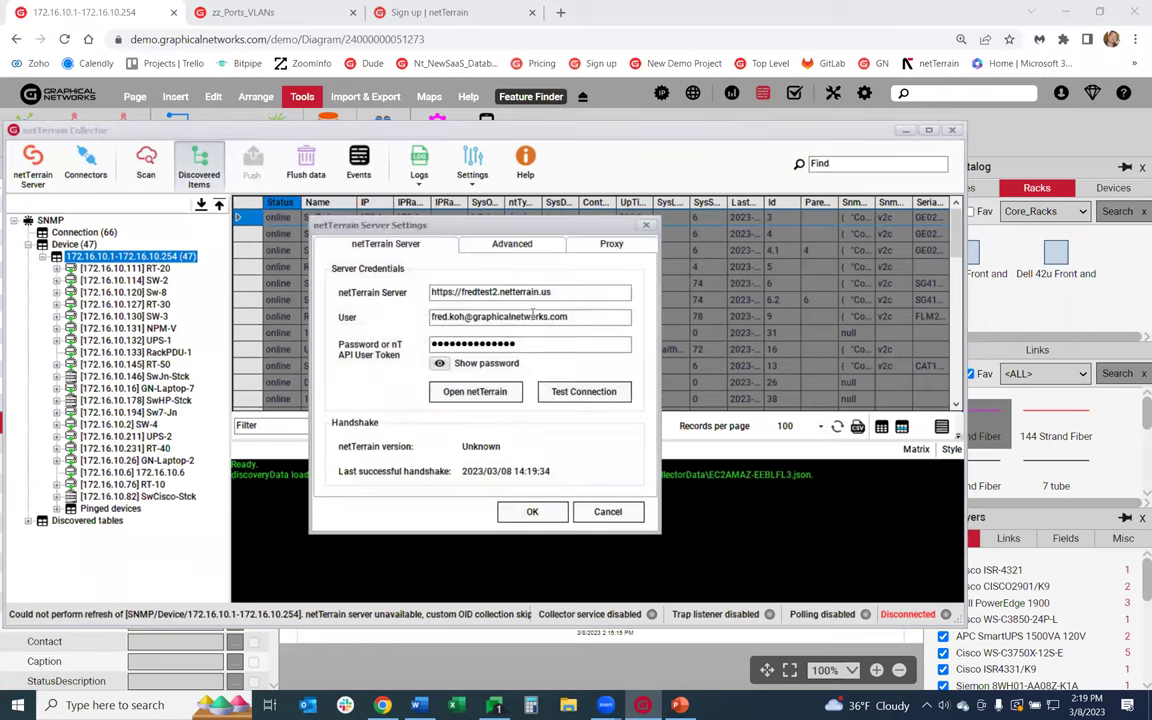
left_click_drag(555, 292, 400, 317)
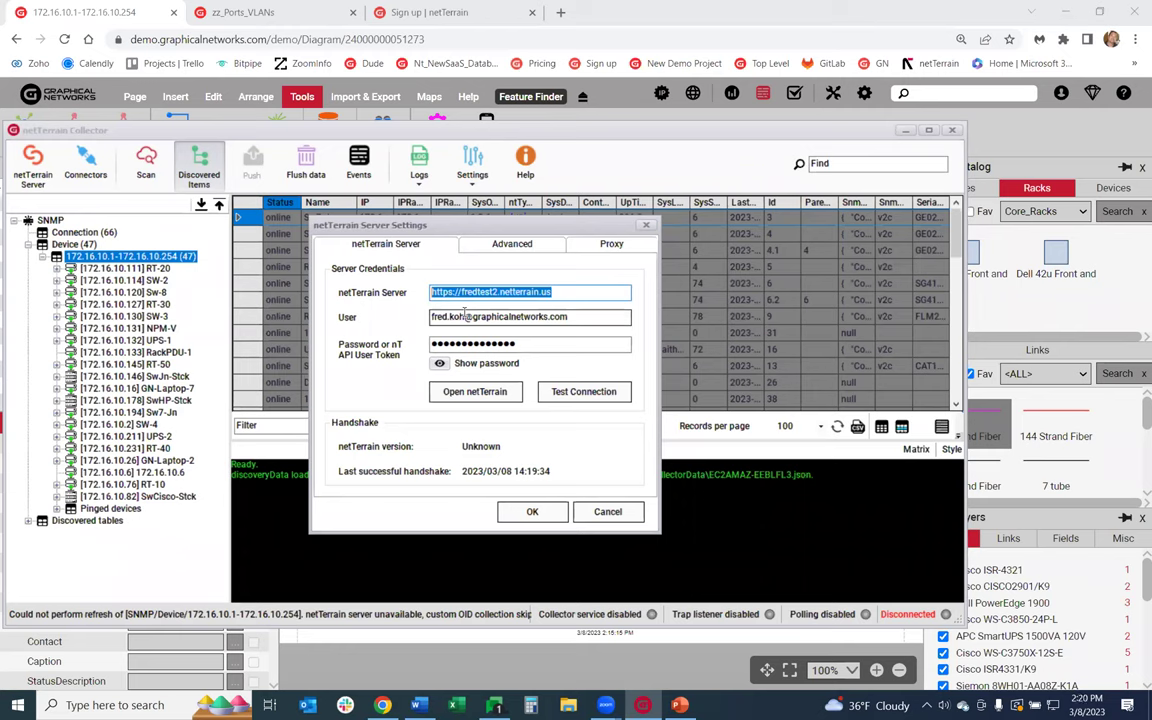
left_click(608, 511)
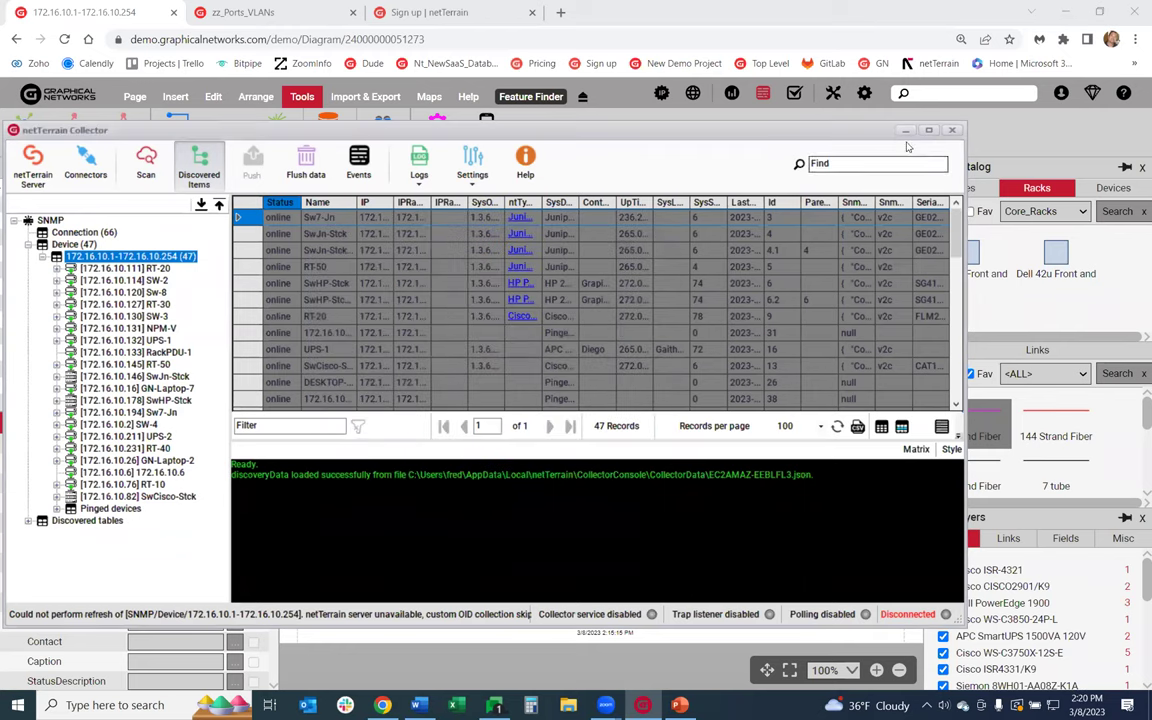
left_click(812, 116)
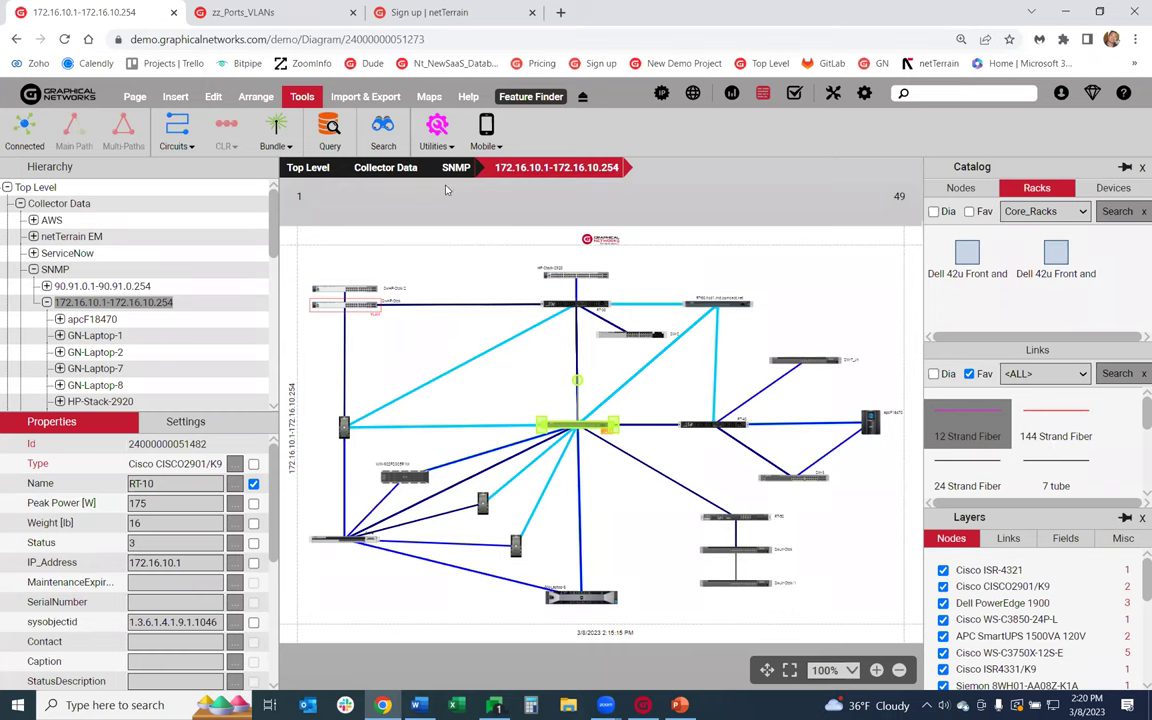
Go to the Top Level, open the netTerrain Higher Education Network, and open the University of Maryland map fitted to the window.
left_click(318, 170)
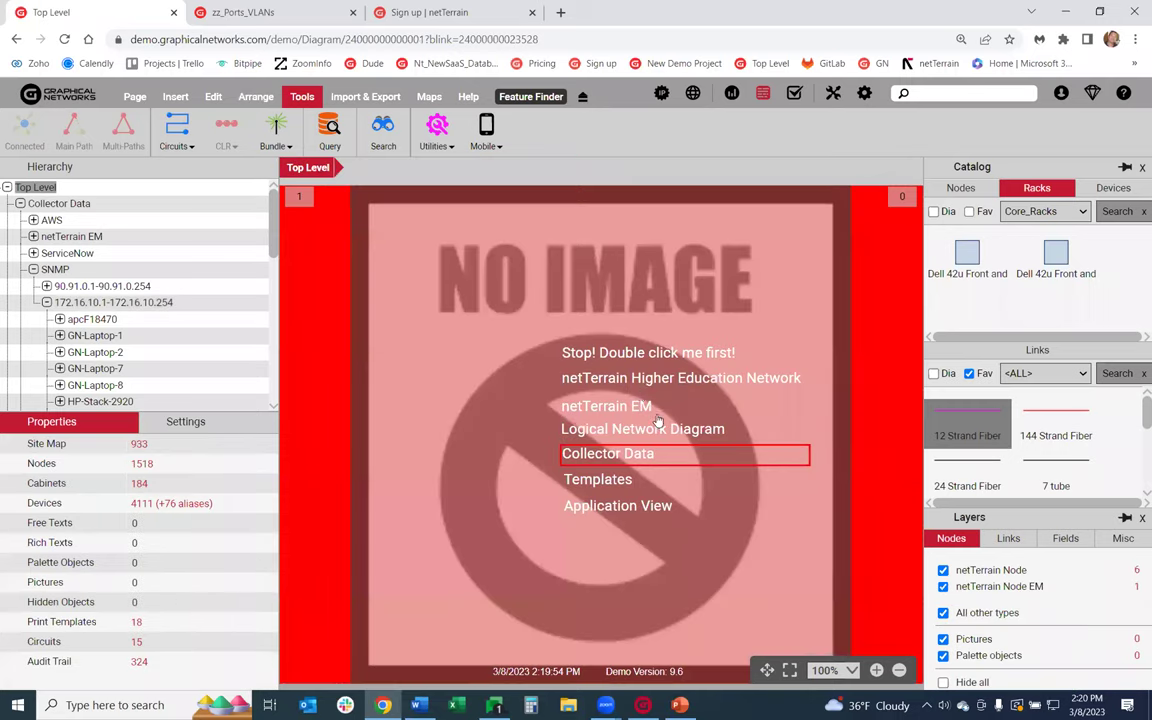
double_click(643, 380)
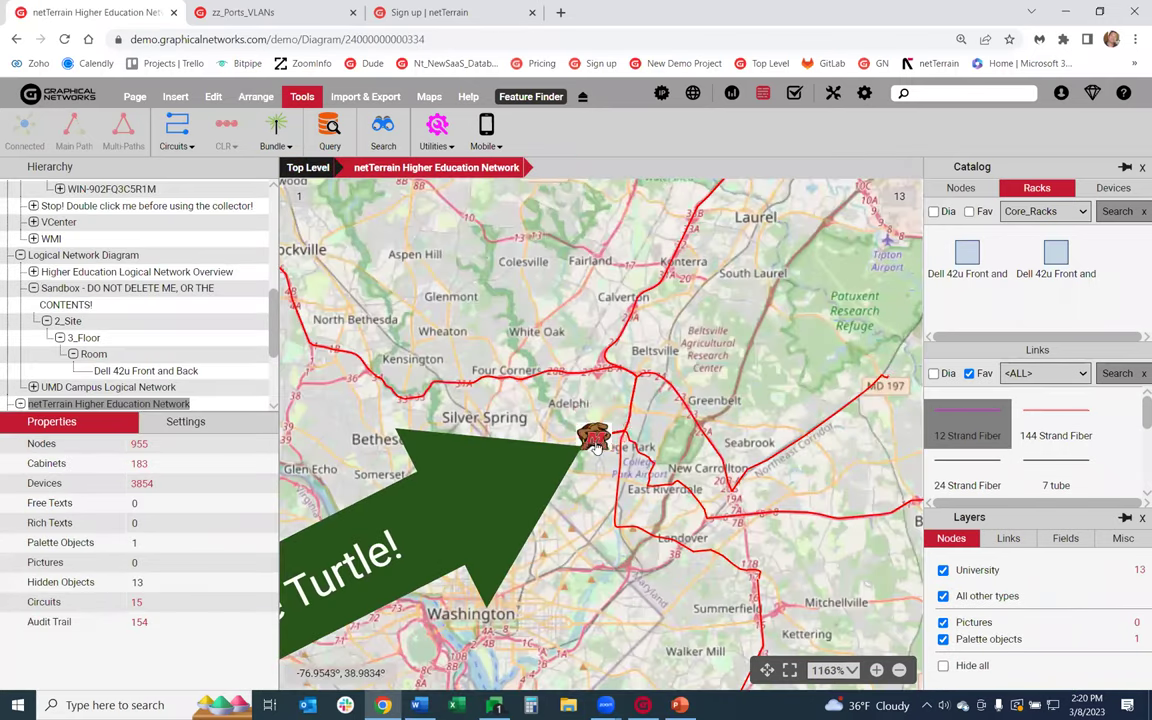
left_click(592, 440)
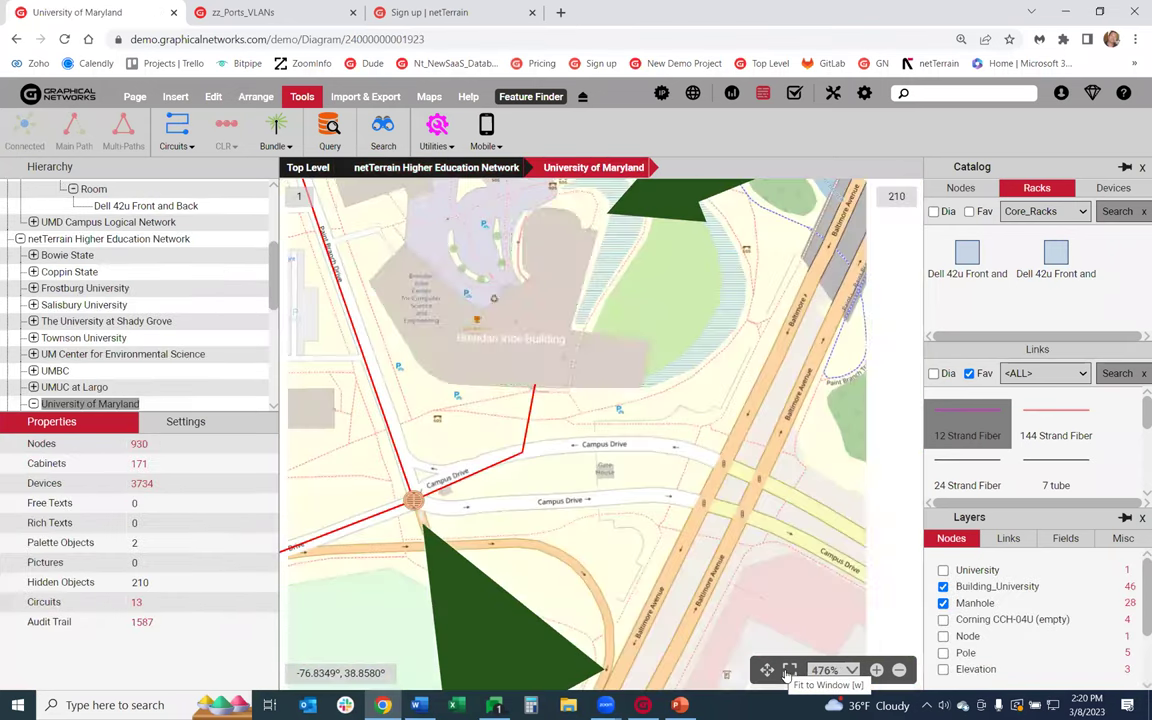
left_click(789, 671)
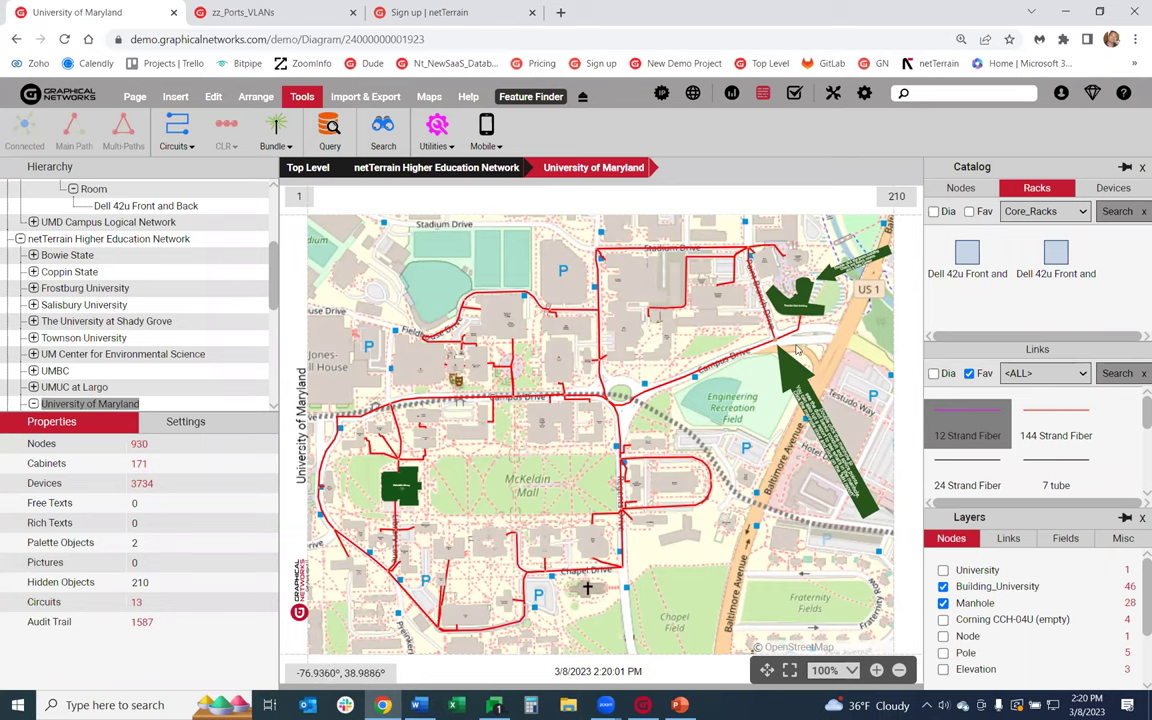
scroll(797, 349, "up", 5)
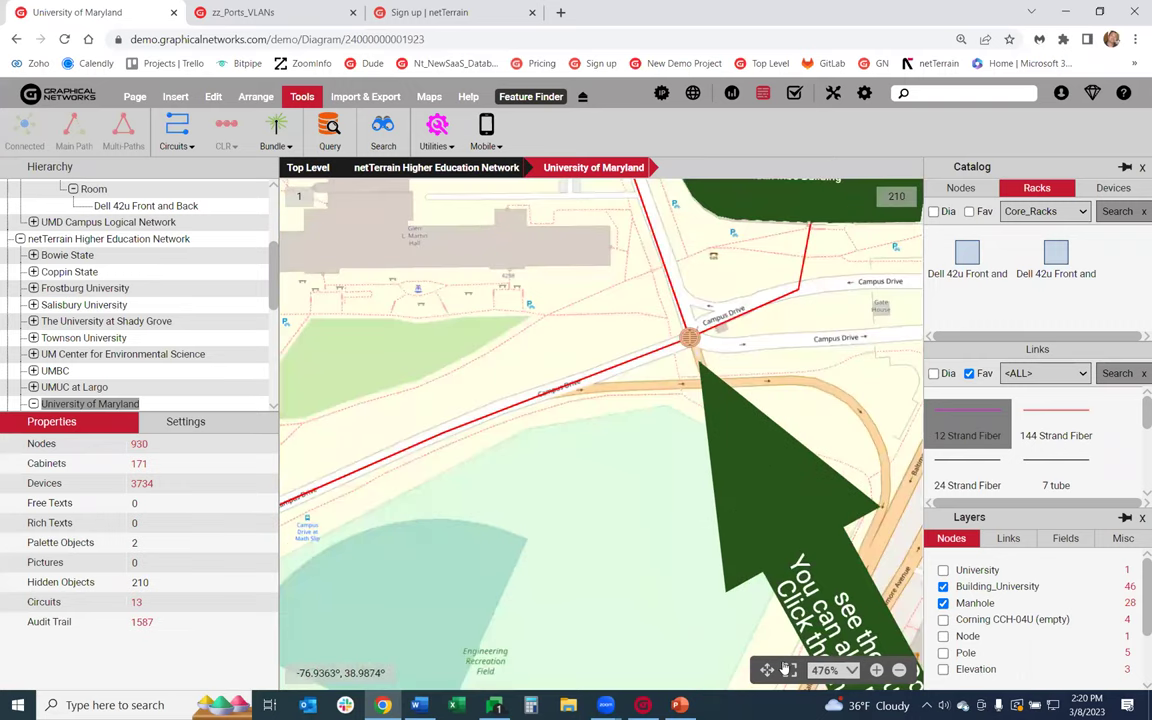
scroll(681, 611, "down", 5)
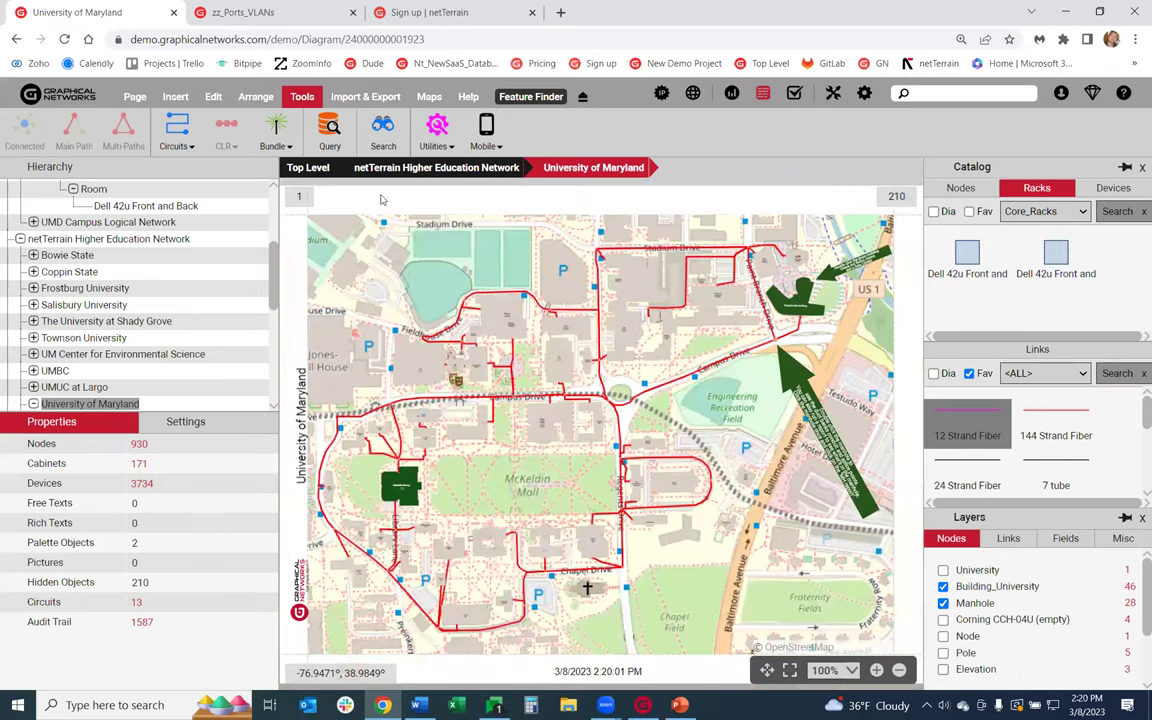
Change the map source of the University of Maryland diagram to satellite imagery.
left_click(135, 96)
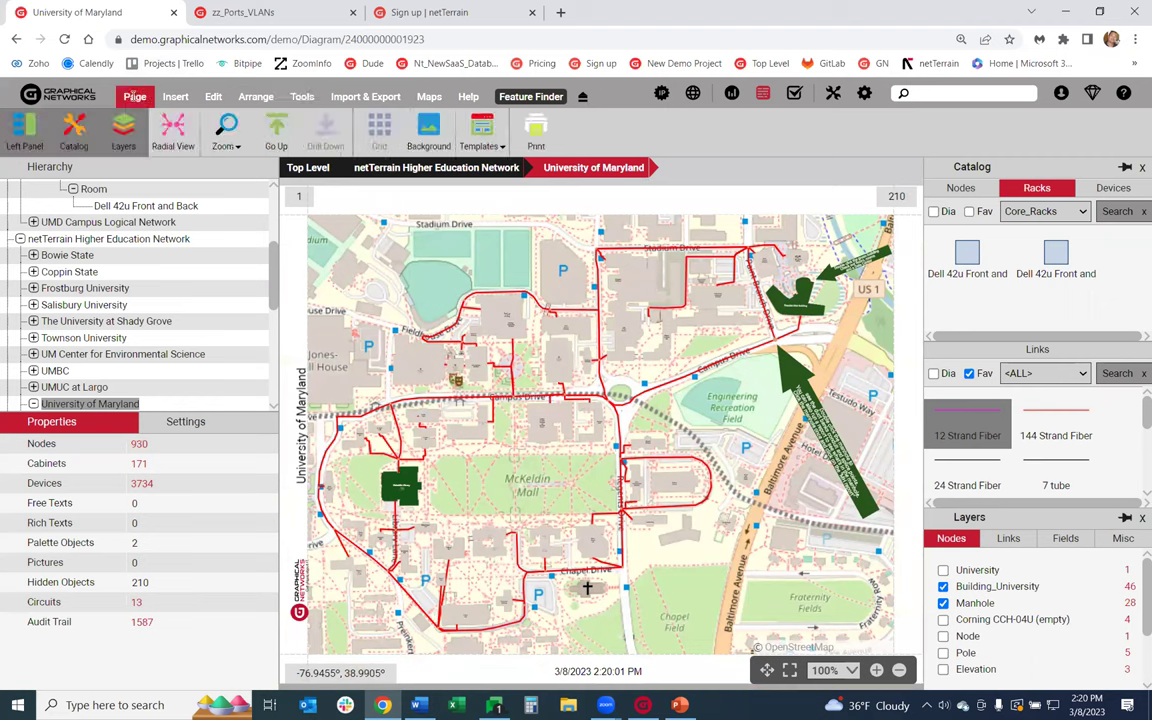
right_click(575, 364)
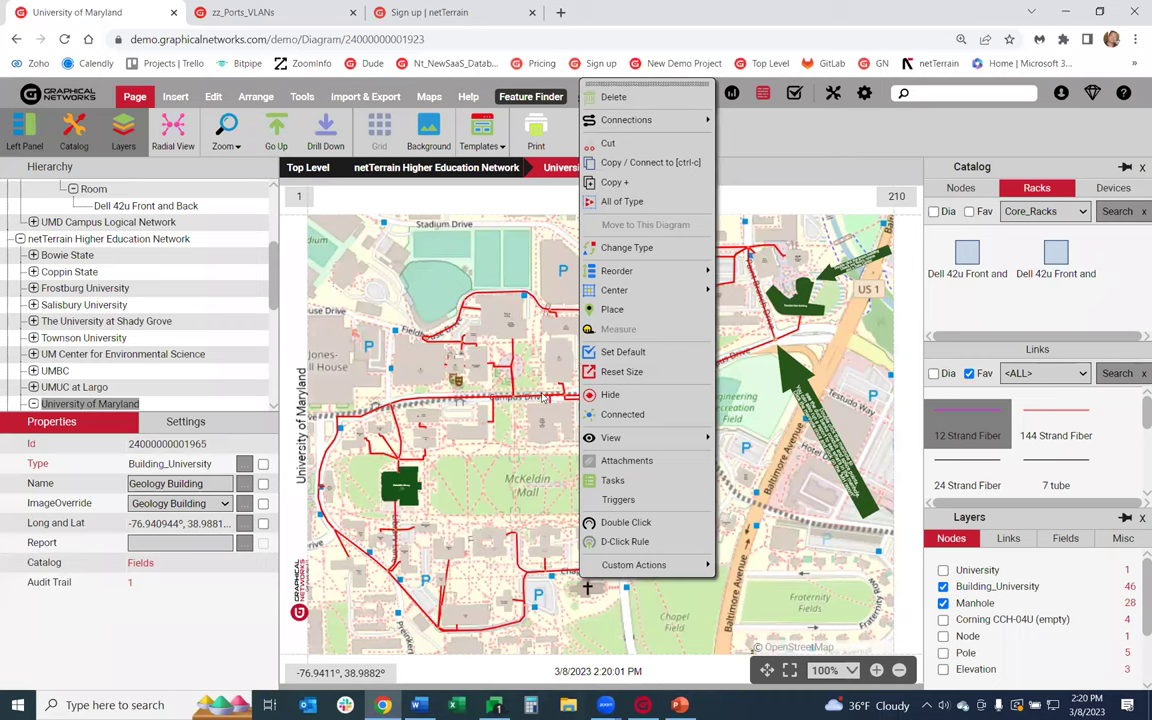
left_click(490, 394)
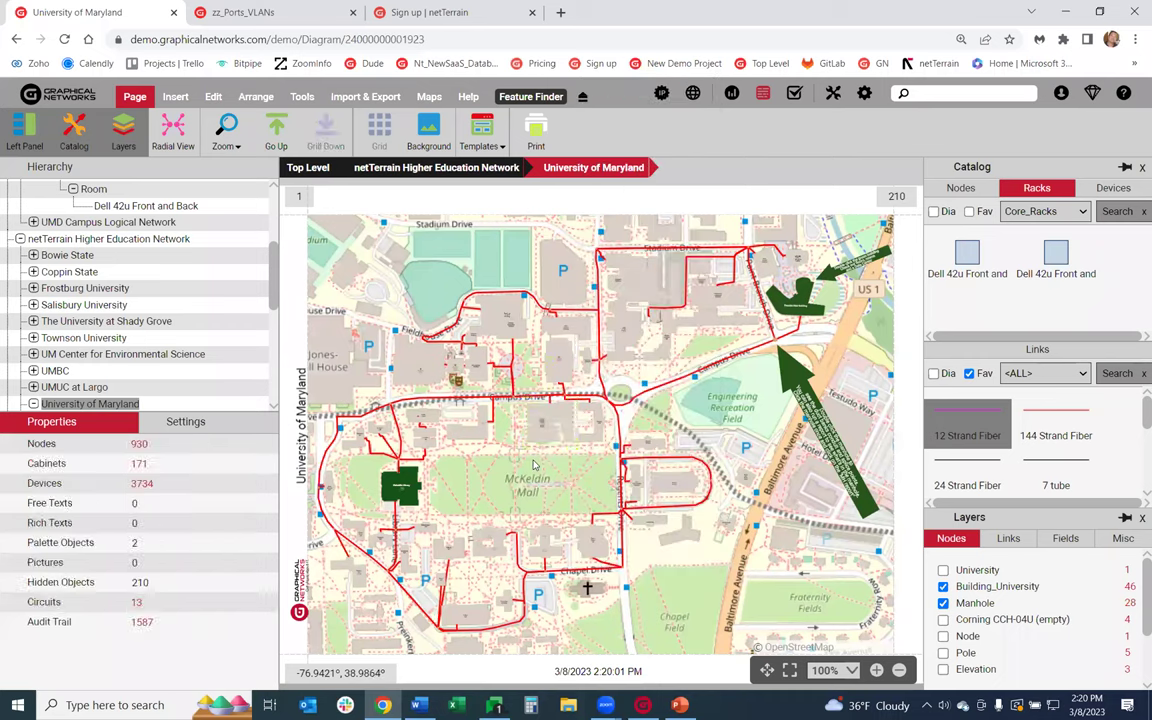
right_click(535, 463)
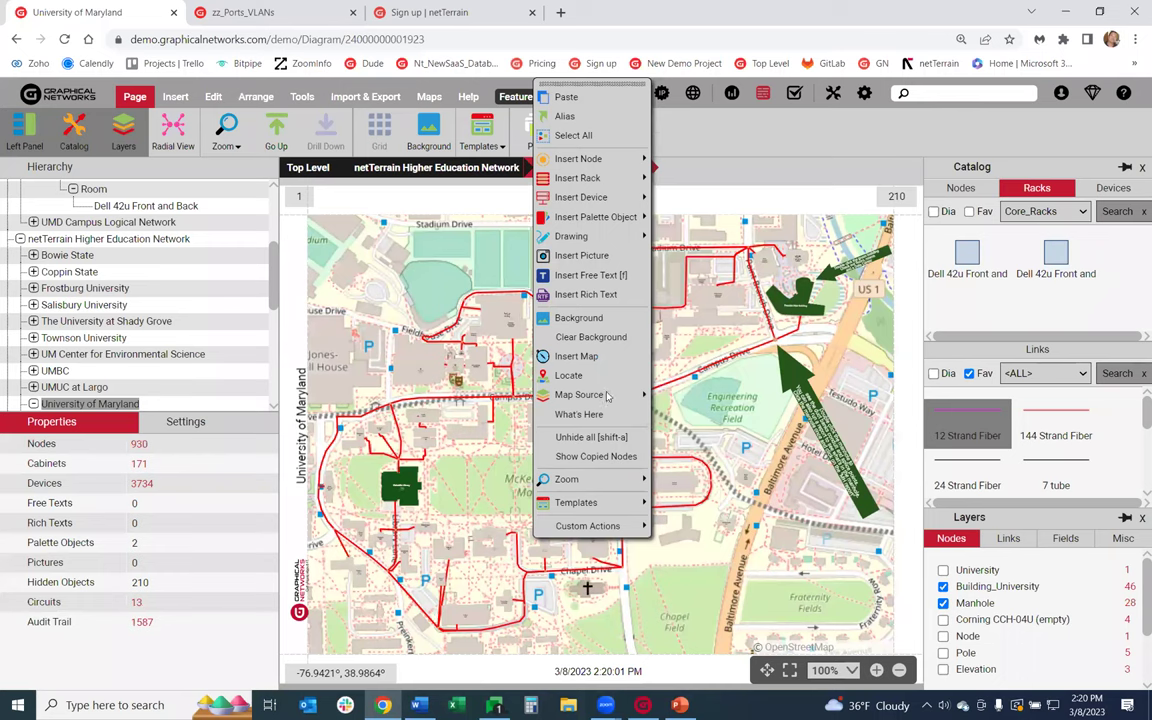
mouse_move(606, 395)
left_click(665, 471)
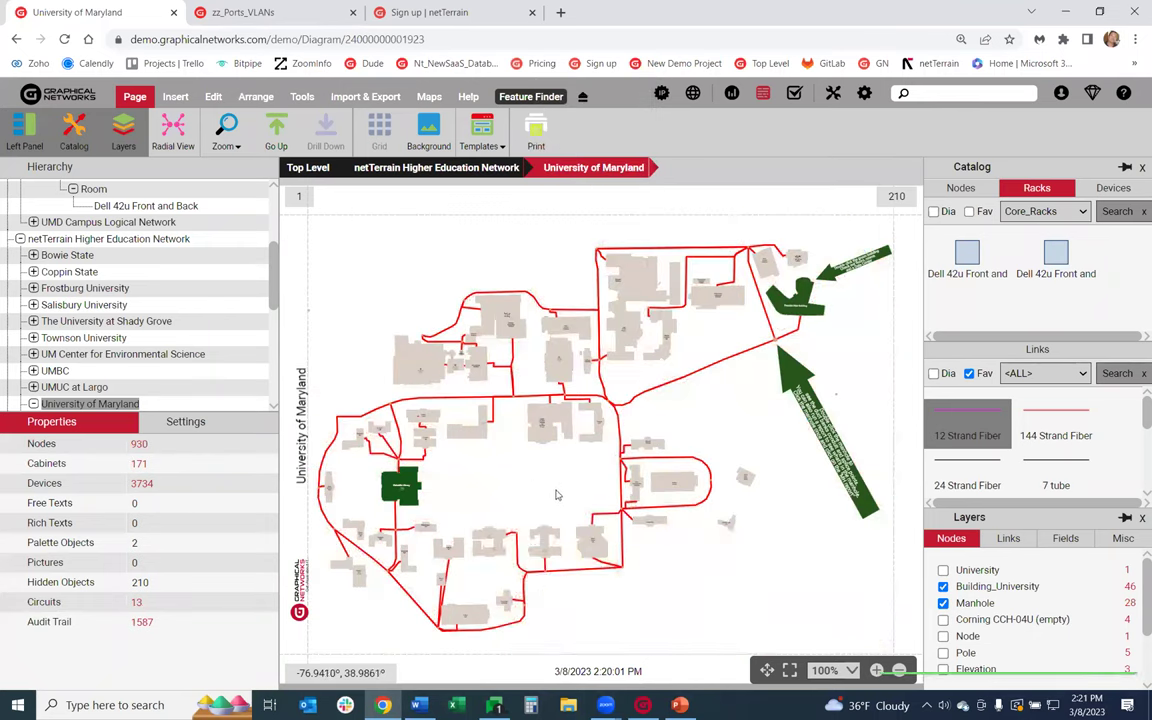
Switch the University of Maryland map source to a labelled road map and return it to OpenStreetMap.
right_click(545, 478)
mouse_move(545, 478)
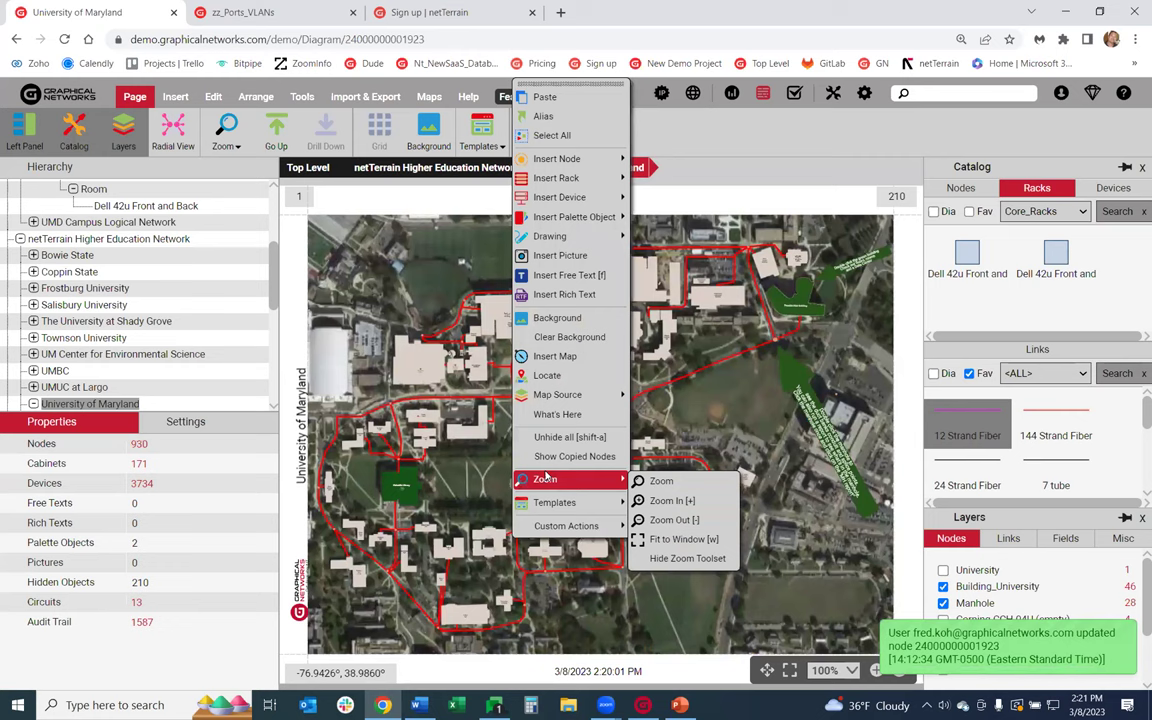
left_click(530, 467)
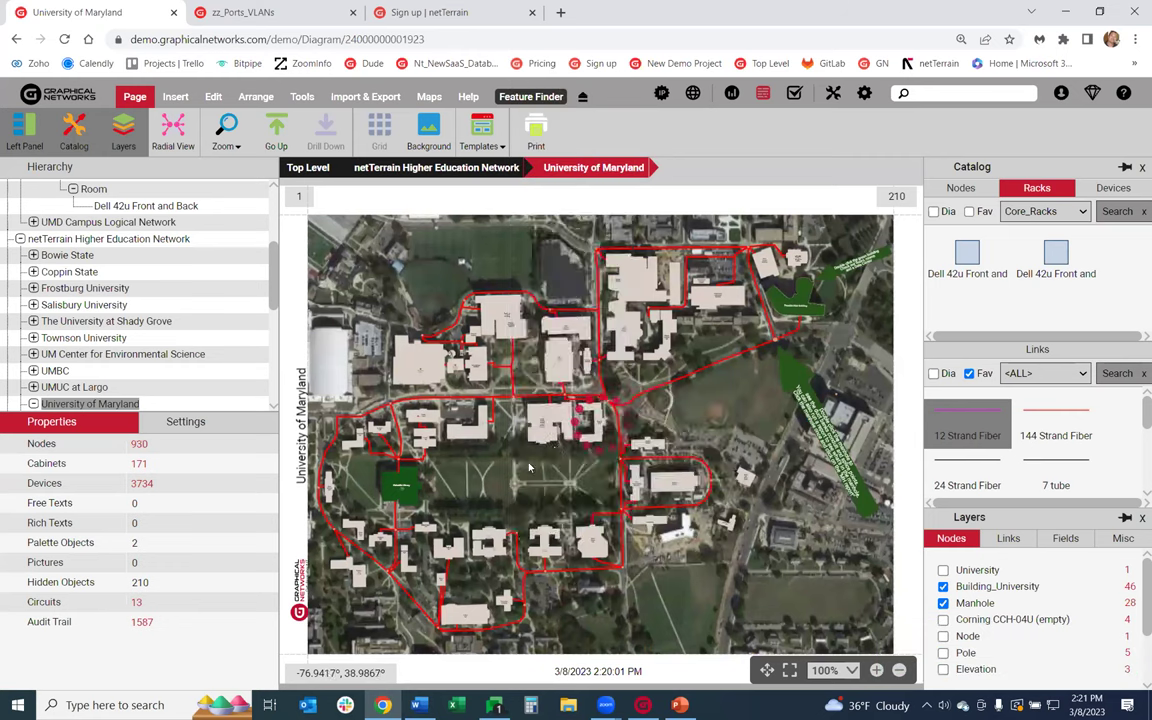
right_click(533, 490)
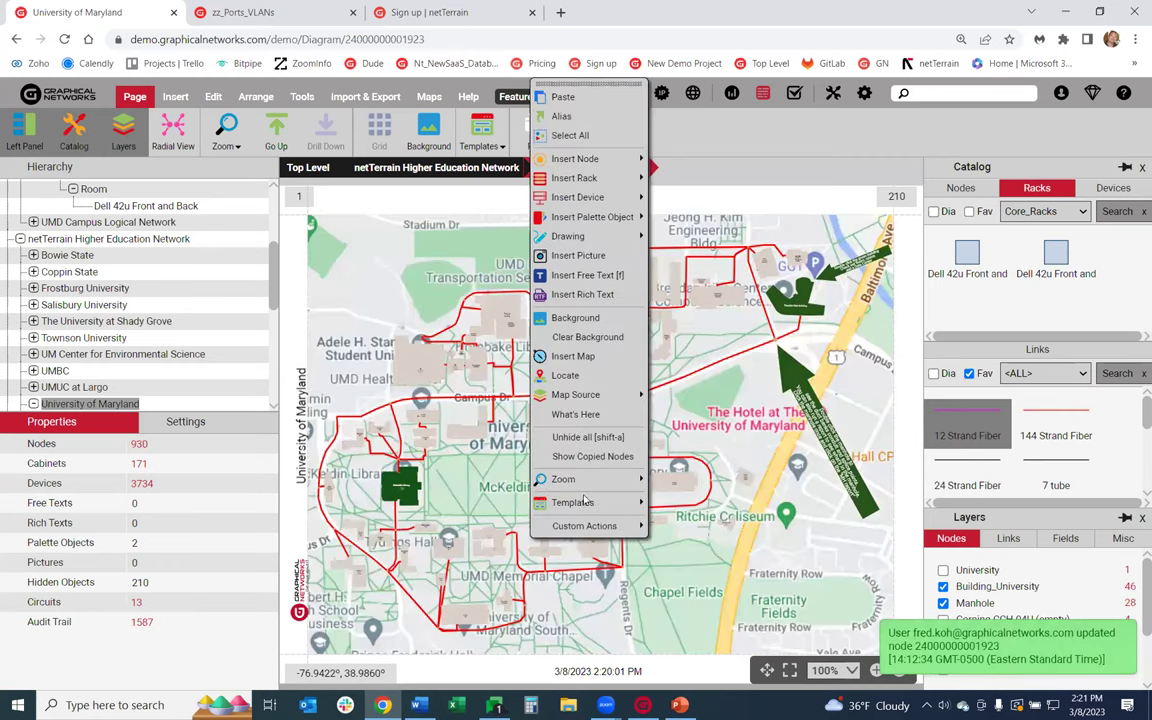
mouse_move(605, 398)
left_click(700, 398)
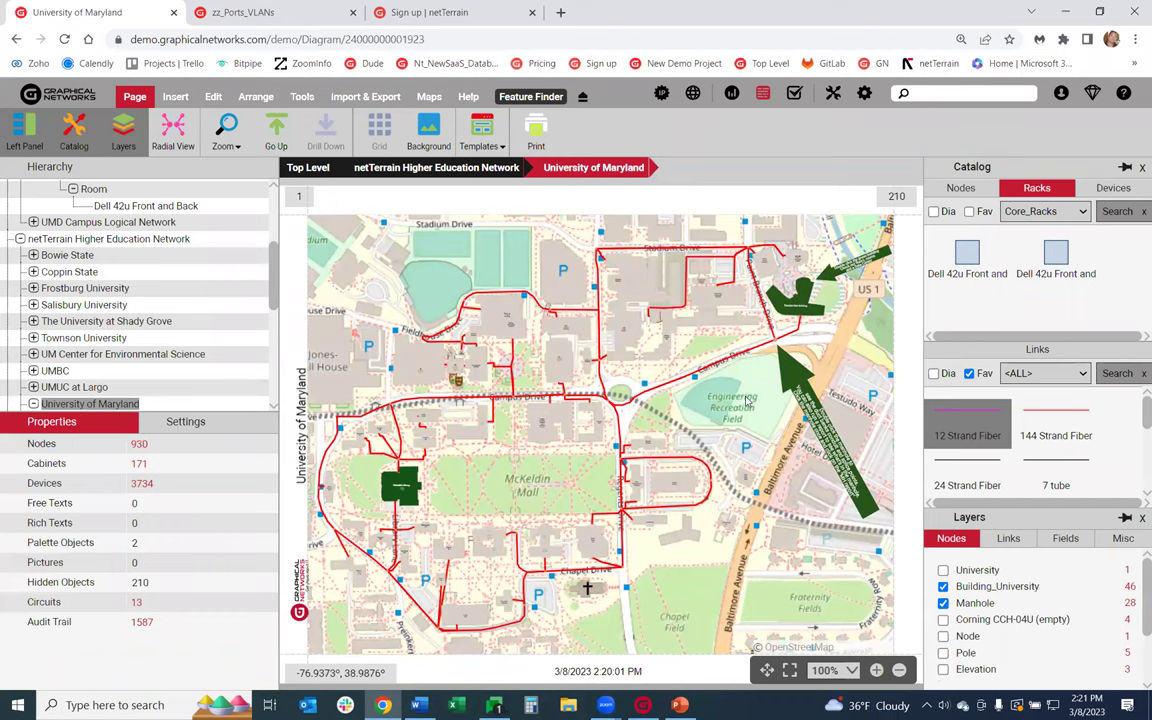
Select the pathway to the Brendan Iribe Building and open the manhole diagram MH Campus and Paint Branch.
scroll(795, 338, "up", 3)
left_click(772, 340)
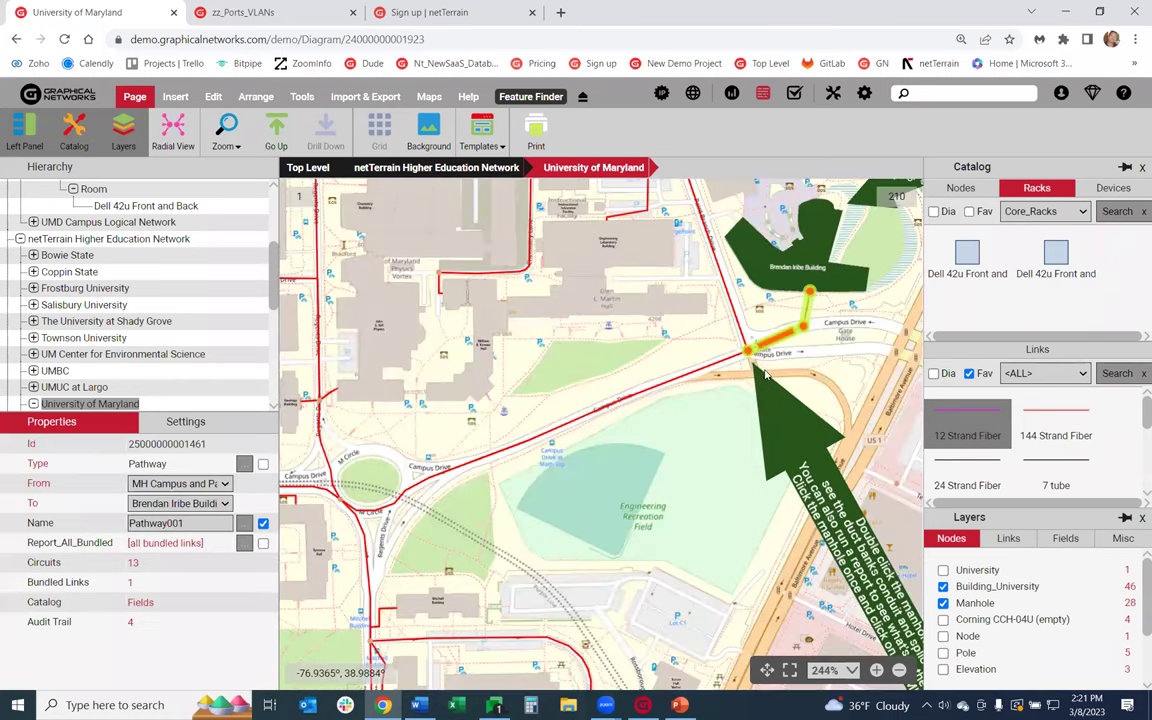
left_click(765, 373)
scroll(770, 362, "up", 3)
left_click_drag(694, 334, 631, 409)
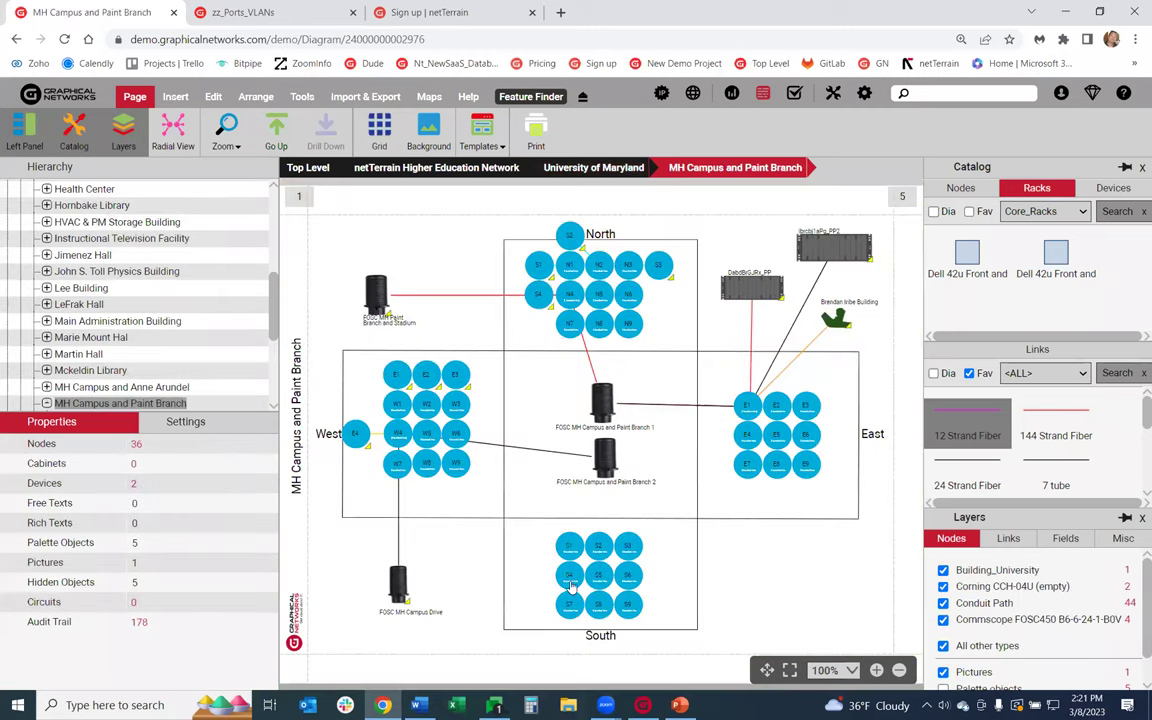
Inspect the 24 Strand Fiber connected to FOSC MH Campus and Paint Branch 1, including its strand list and strand 002's termination ports.
left_click(602, 405)
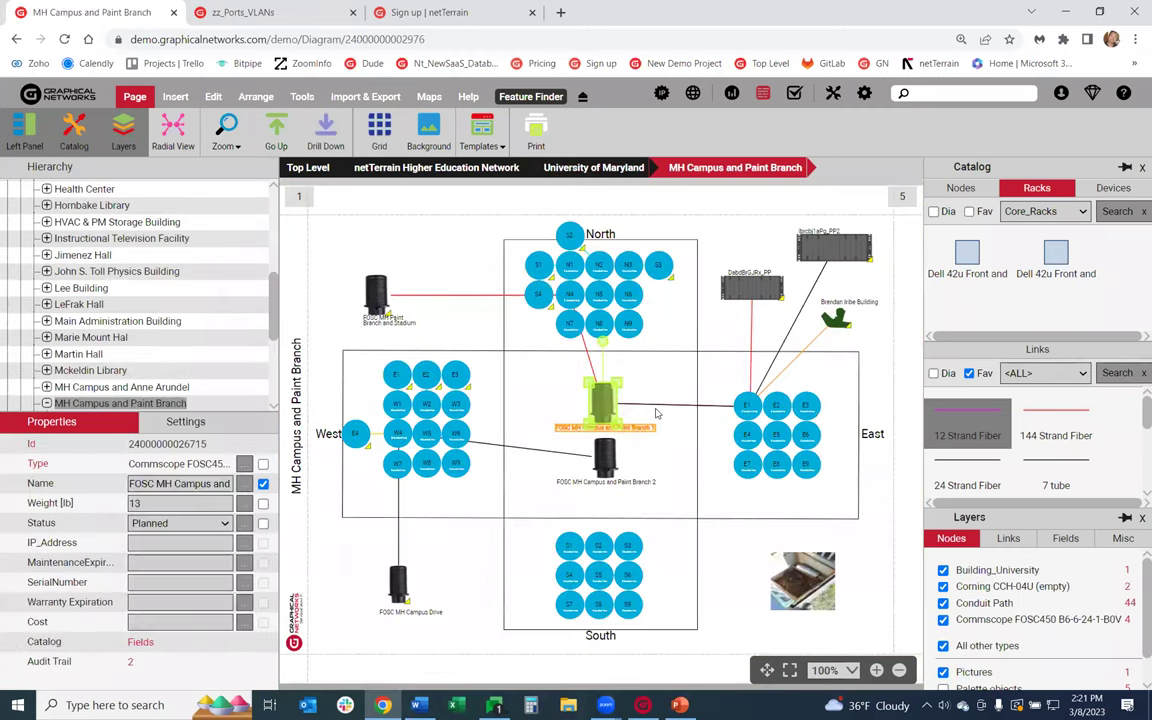
left_click(658, 408)
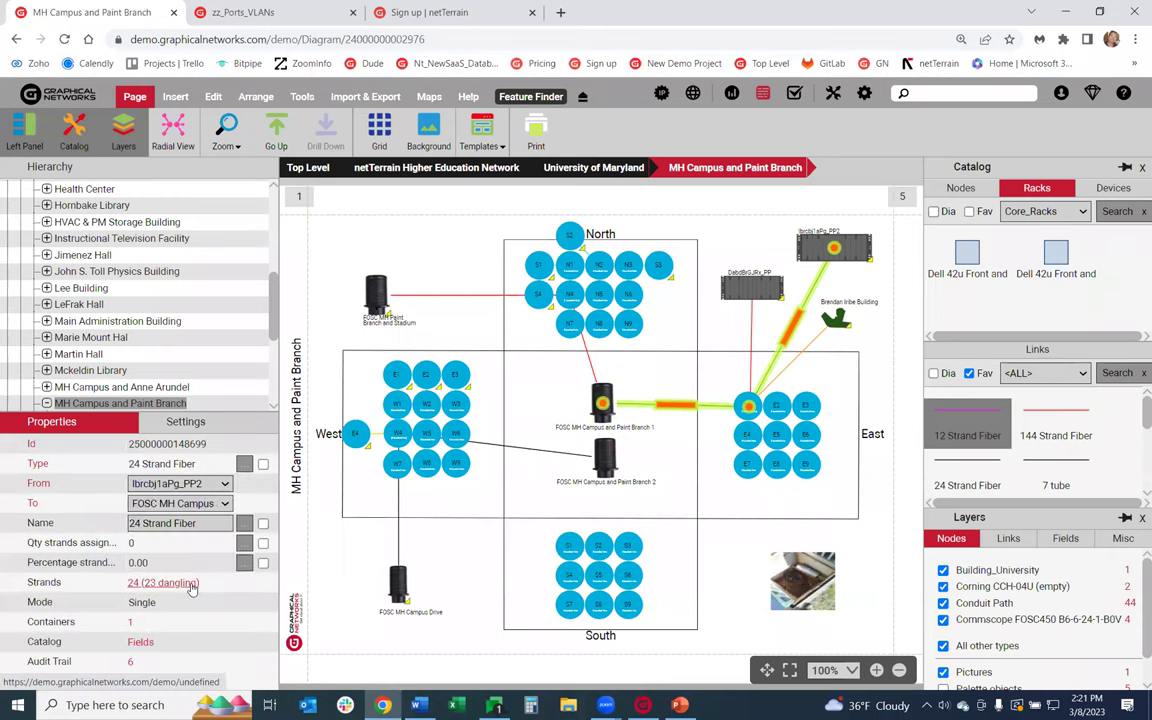
left_click(160, 583)
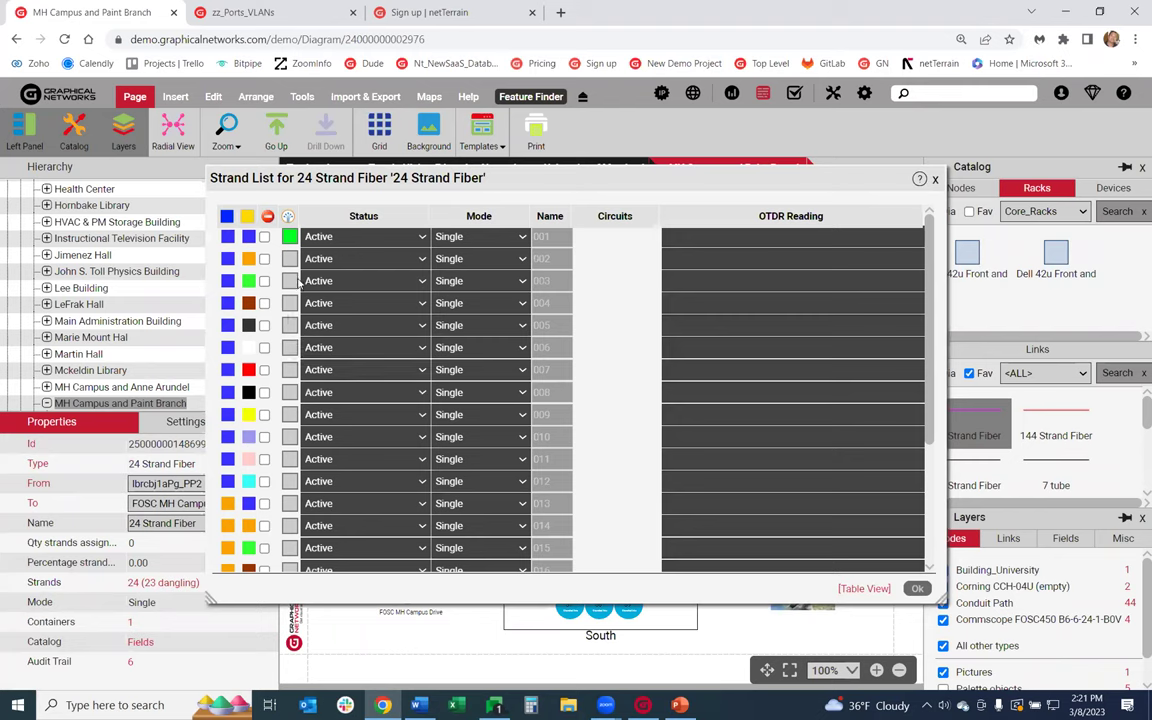
left_click(289, 259)
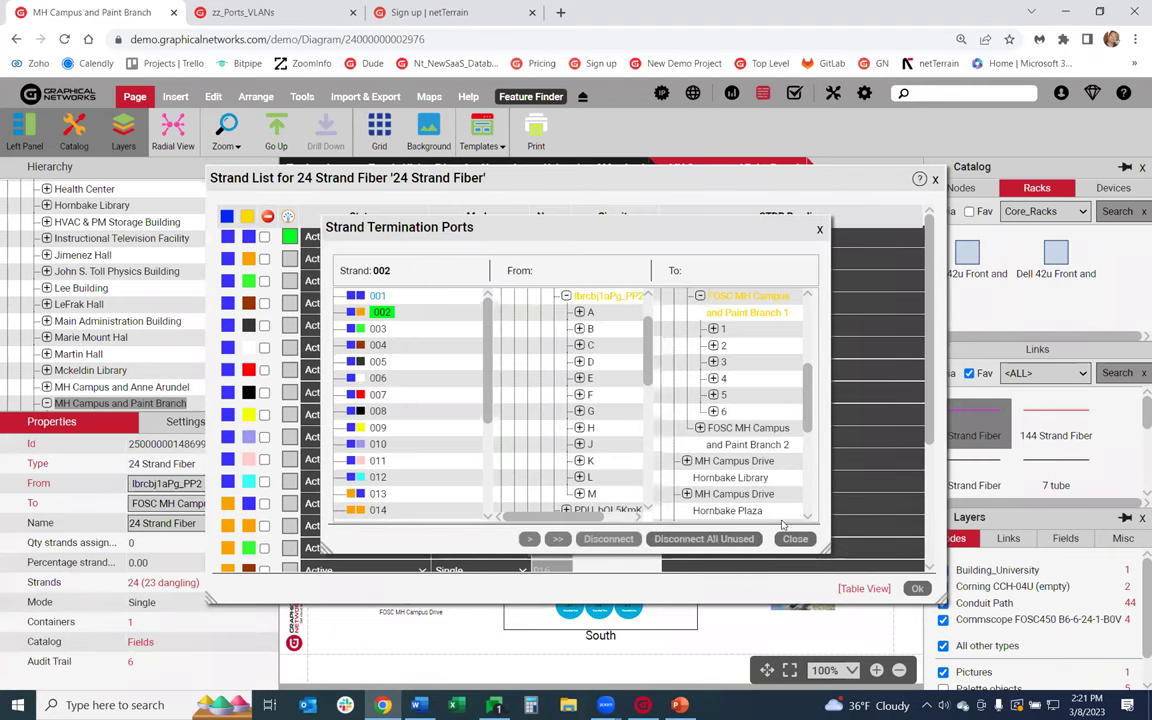
left_click(861, 453)
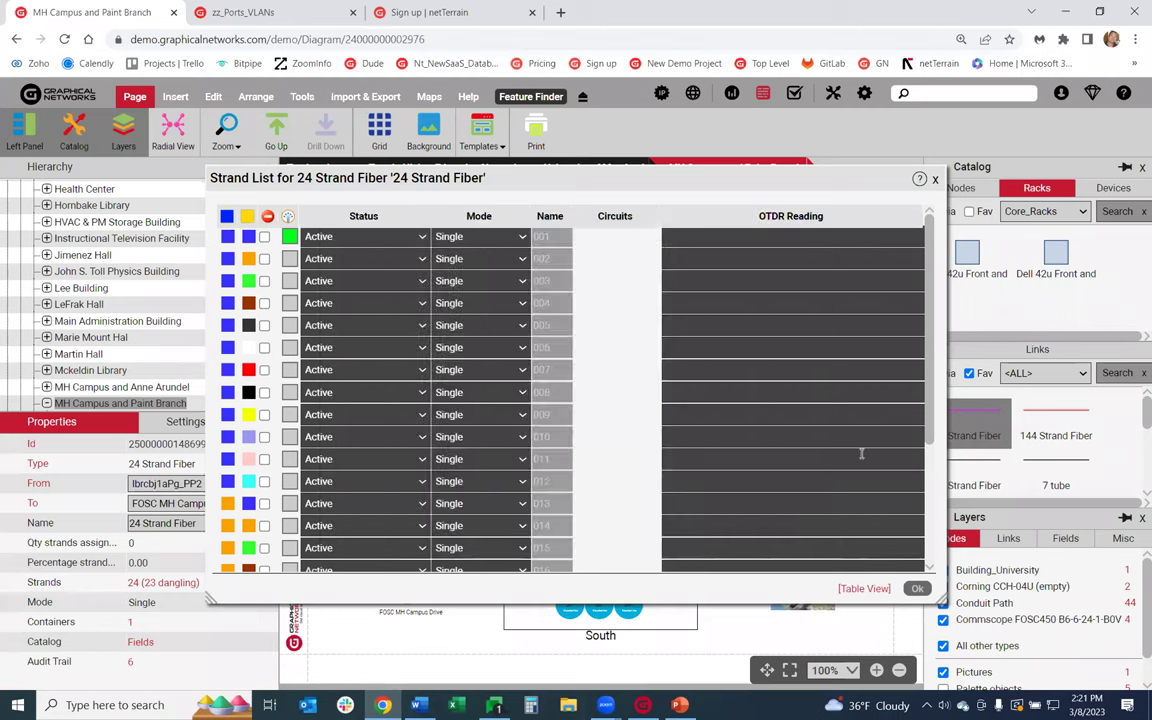
left_click(934, 181)
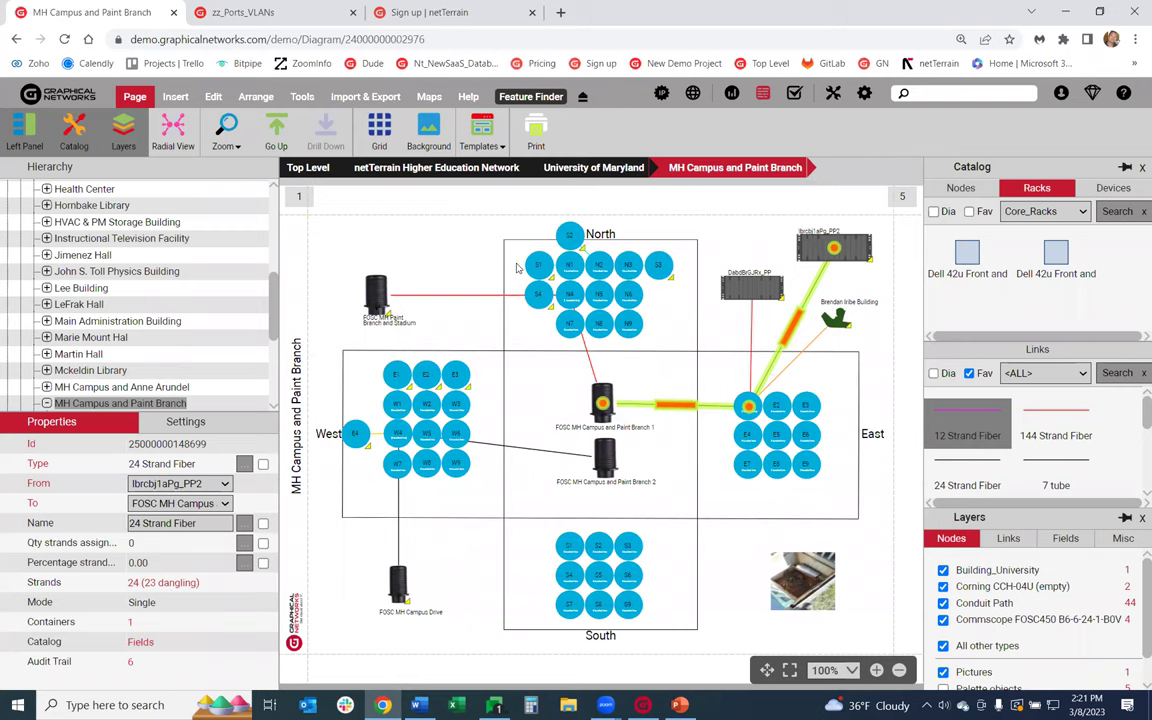
Return to the full University of Maryland map and drill into the 1st floor of the Brendan Iribe Building.
left_click(560, 170)
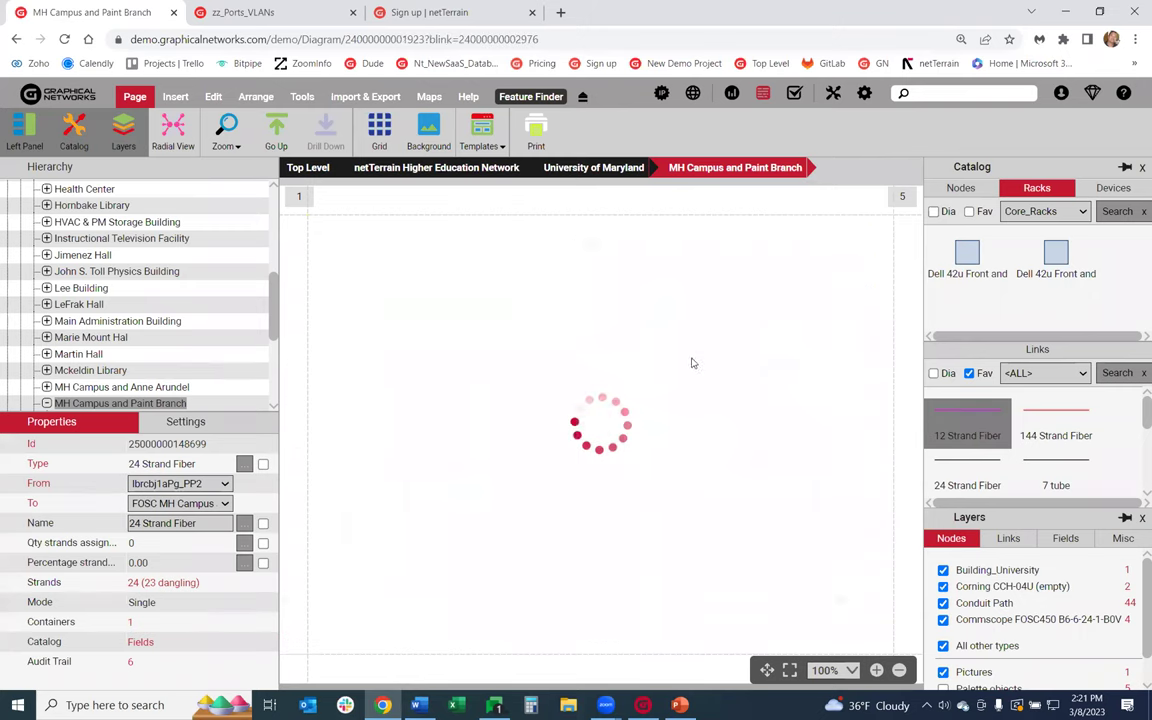
left_click(790, 669)
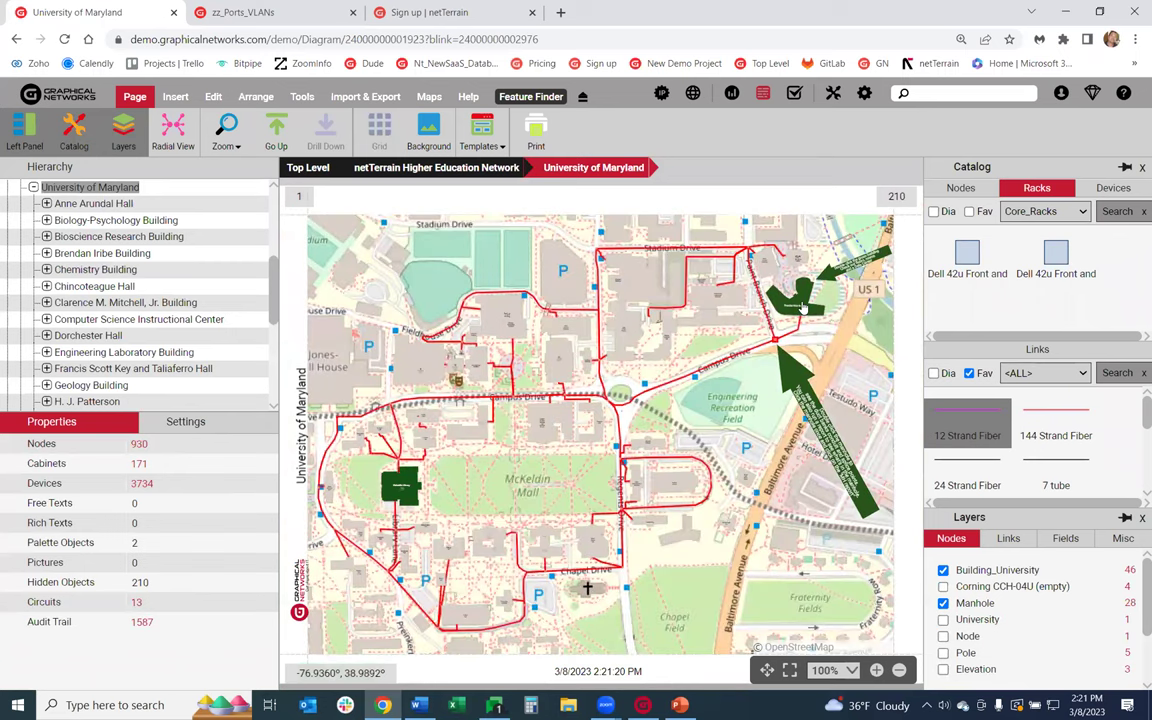
double_click(800, 305)
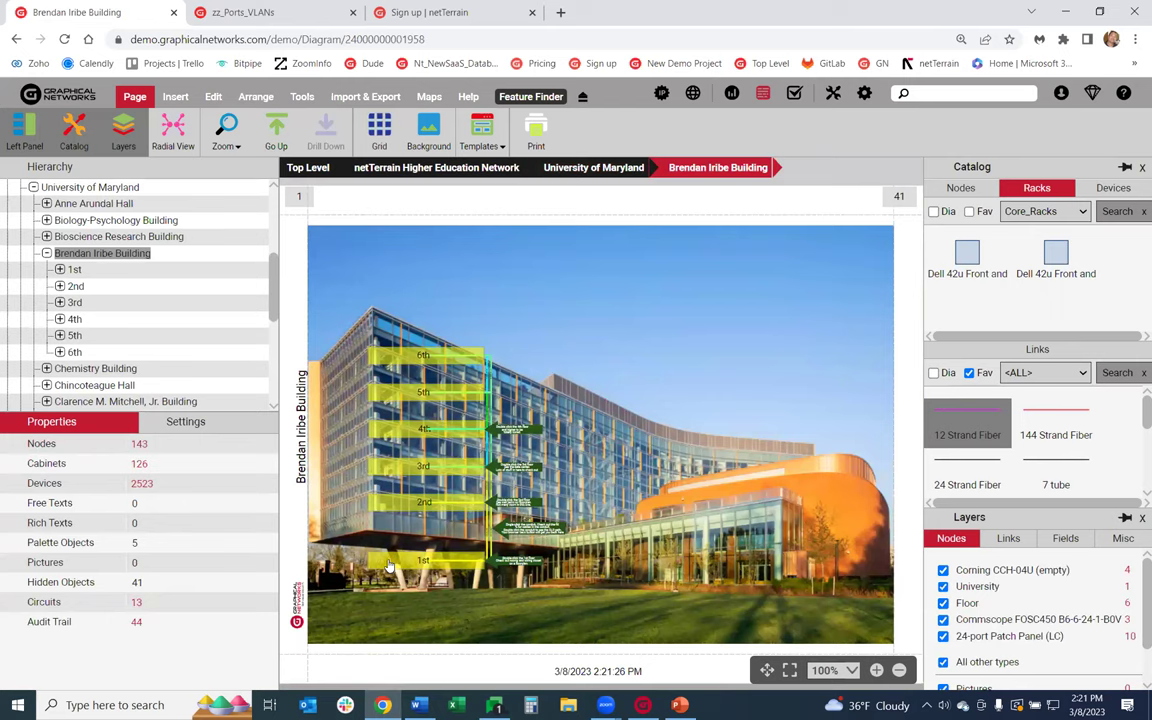
double_click(352, 508)
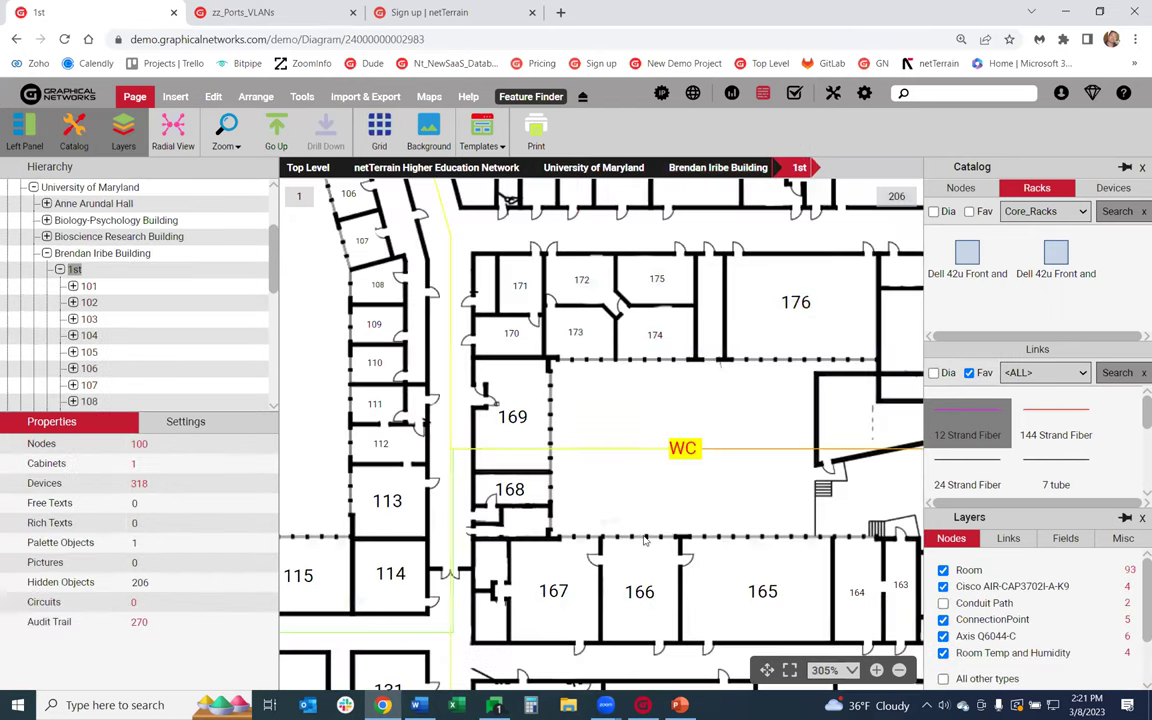
From the full 1st floor plan, drill into the Copier/Print room and open its 4 Port Wall Jack, WJ Copier and Print.
left_click(789, 671)
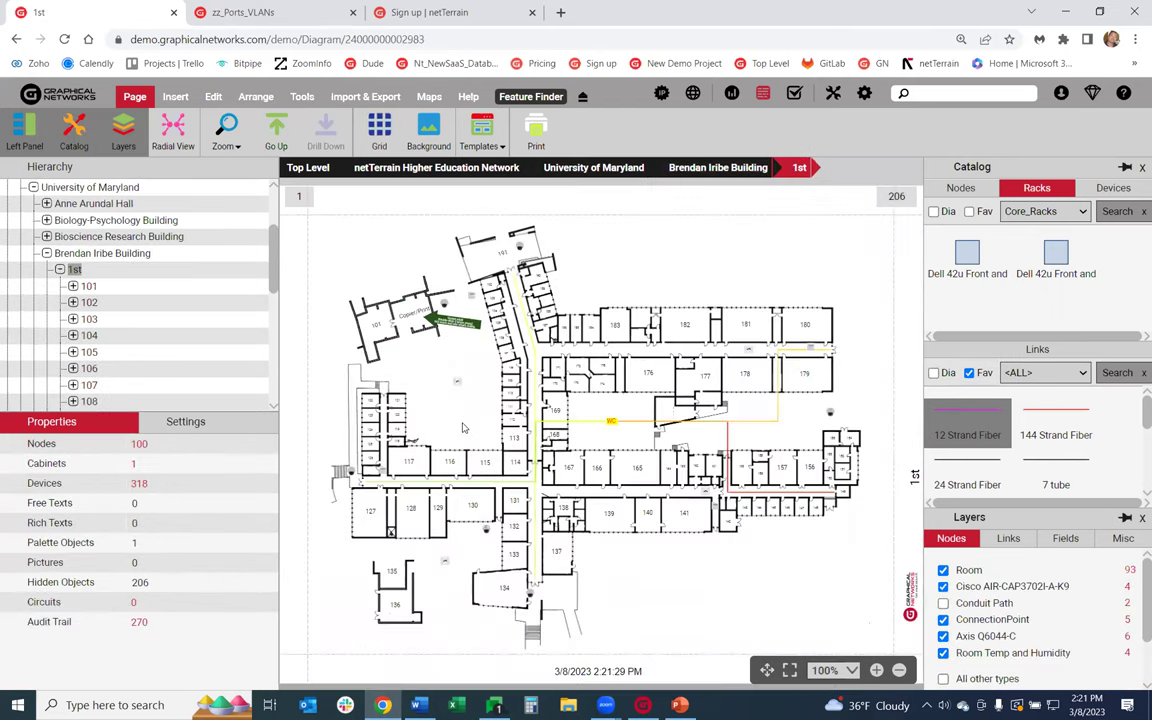
left_click(416, 328)
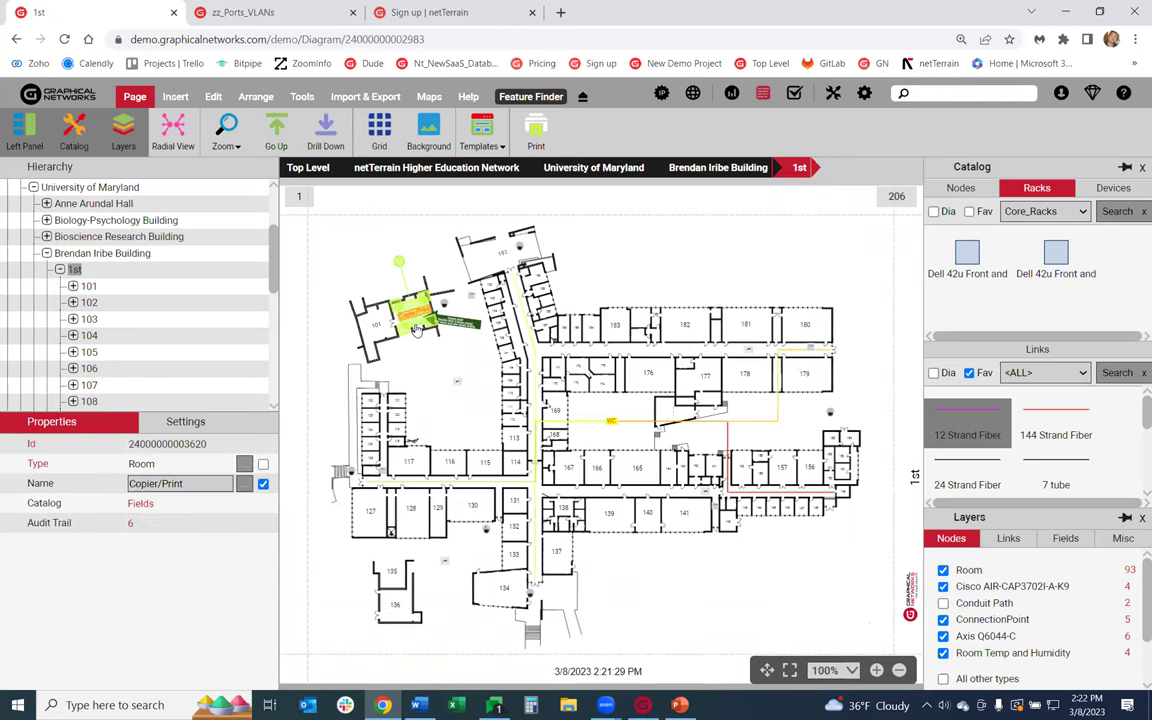
double_click(416, 328)
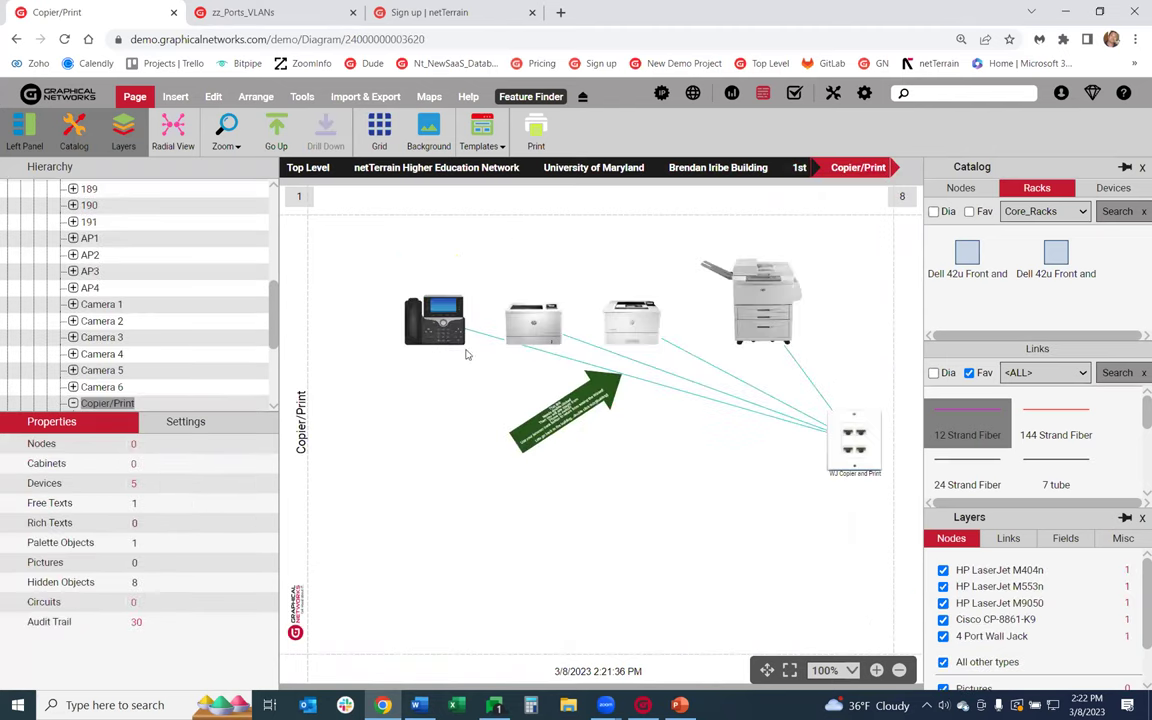
left_click(851, 465)
scroll(848, 464, "up", 1)
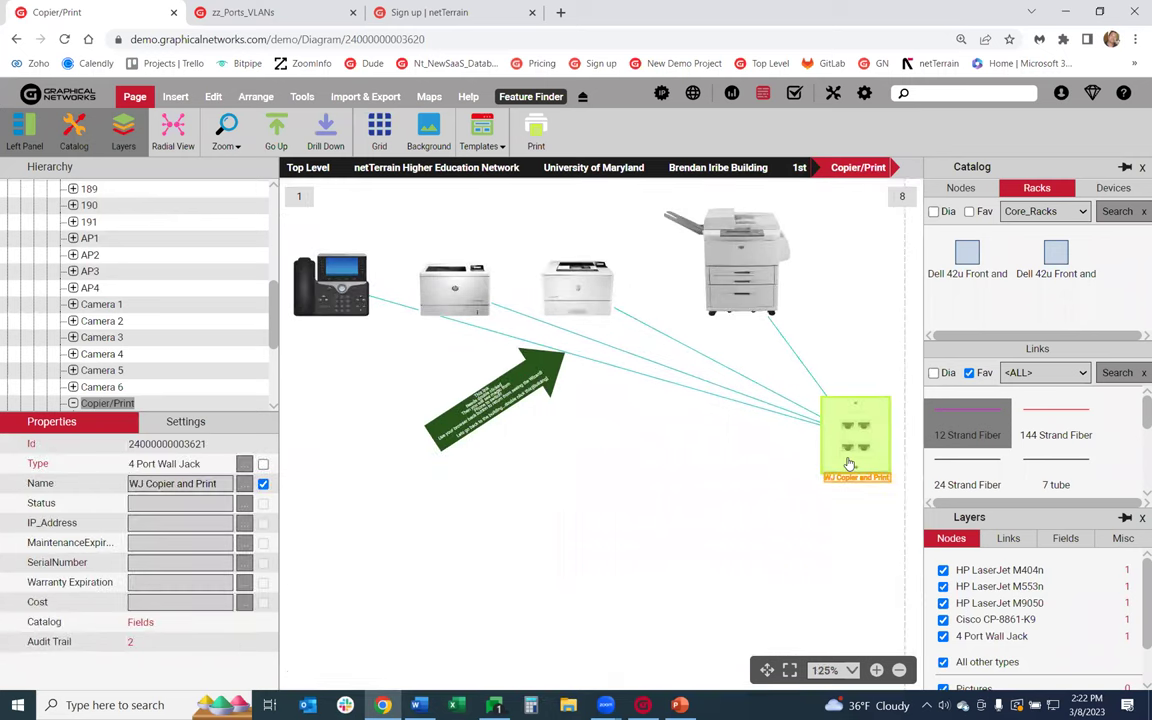
double_click(849, 463)
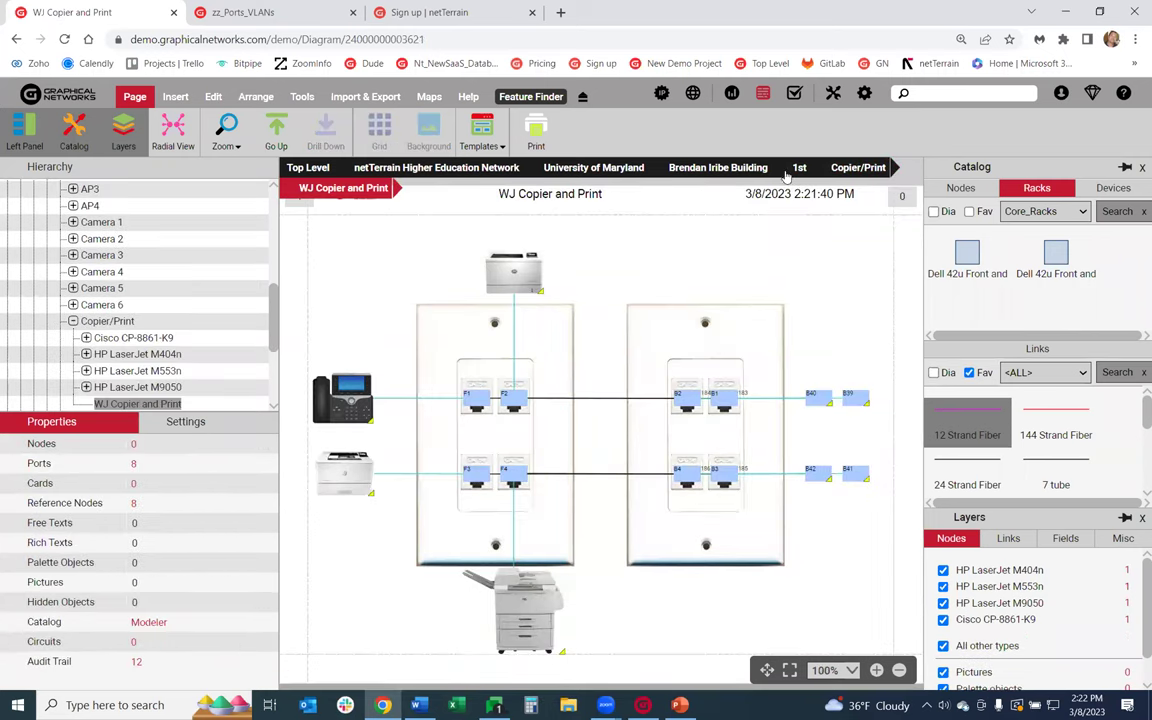
Return to the Brendan Iribe Building, drill into the 3rd floor and select the barcode-marked cabinet above A2.
left_click(692, 165)
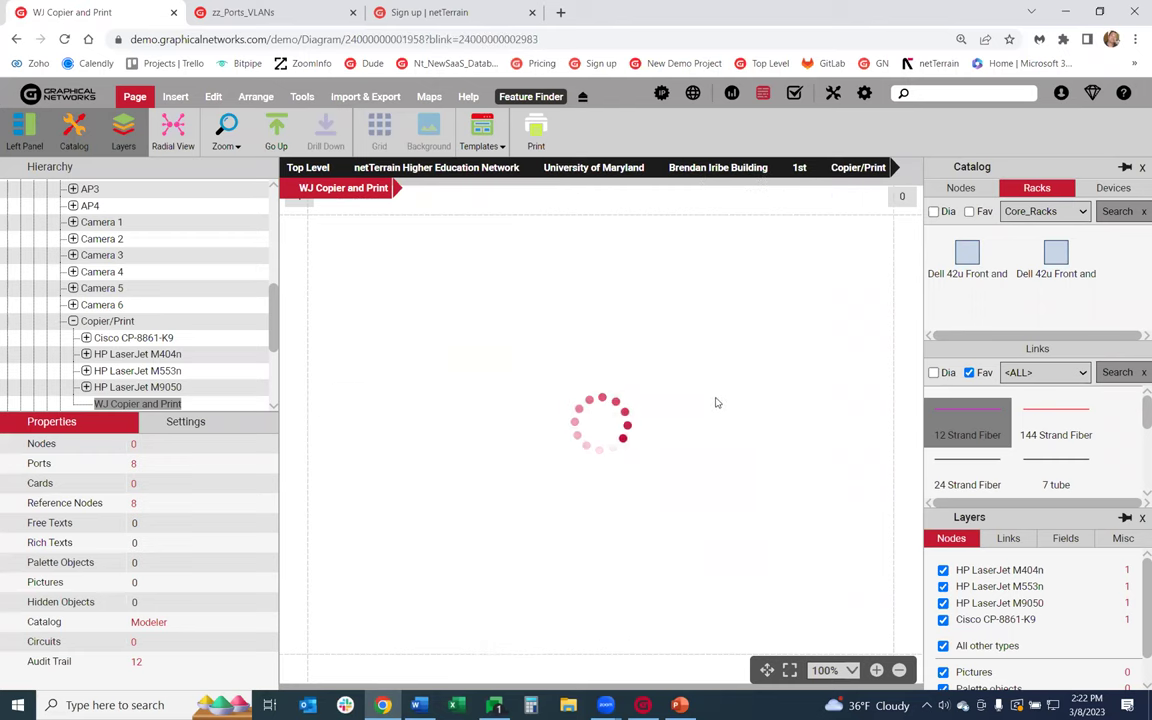
double_click(397, 472)
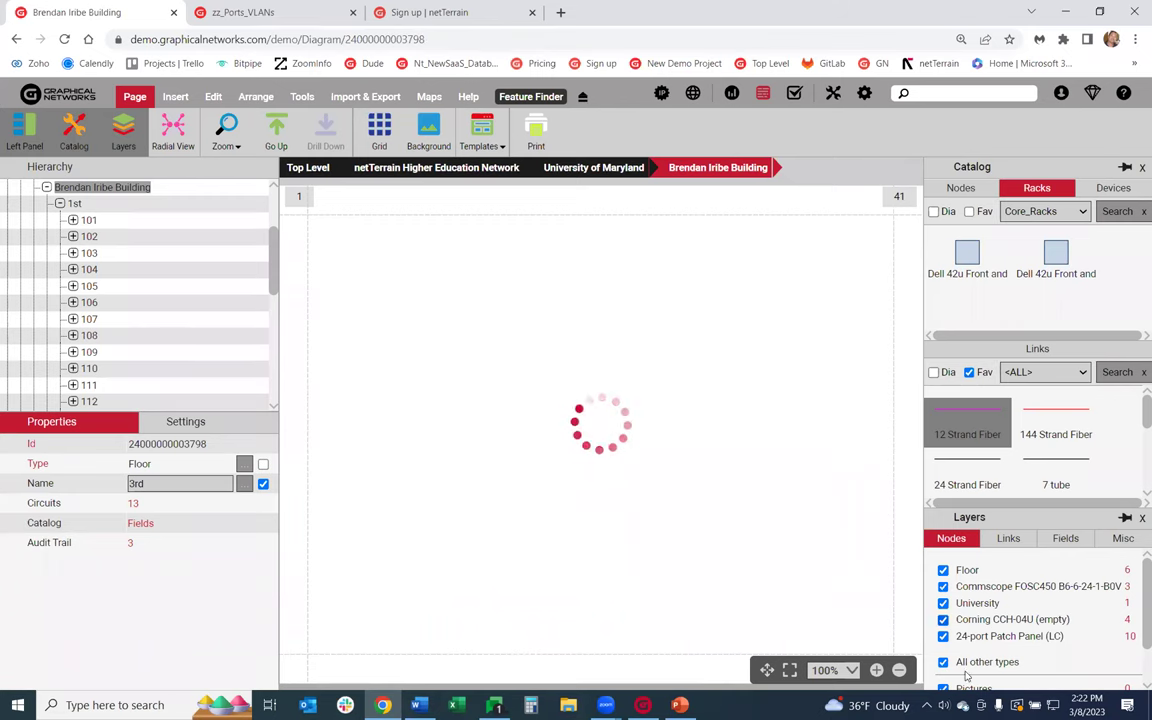
scroll(760, 465, "up", 6)
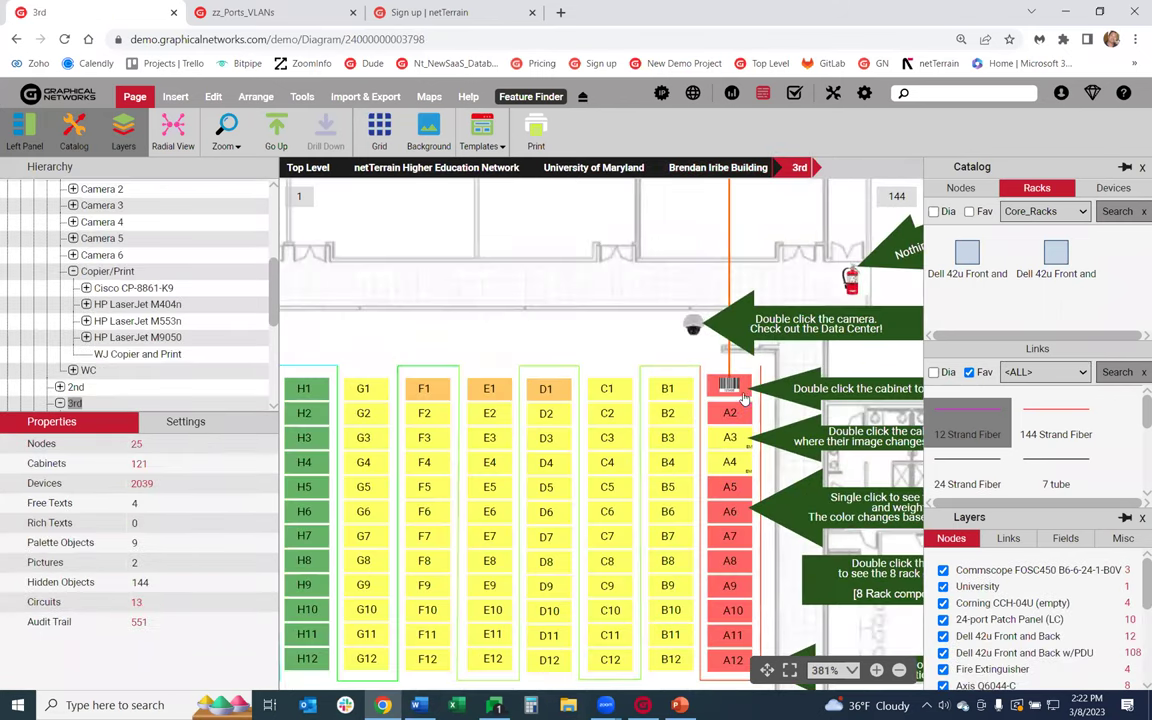
left_click(731, 387)
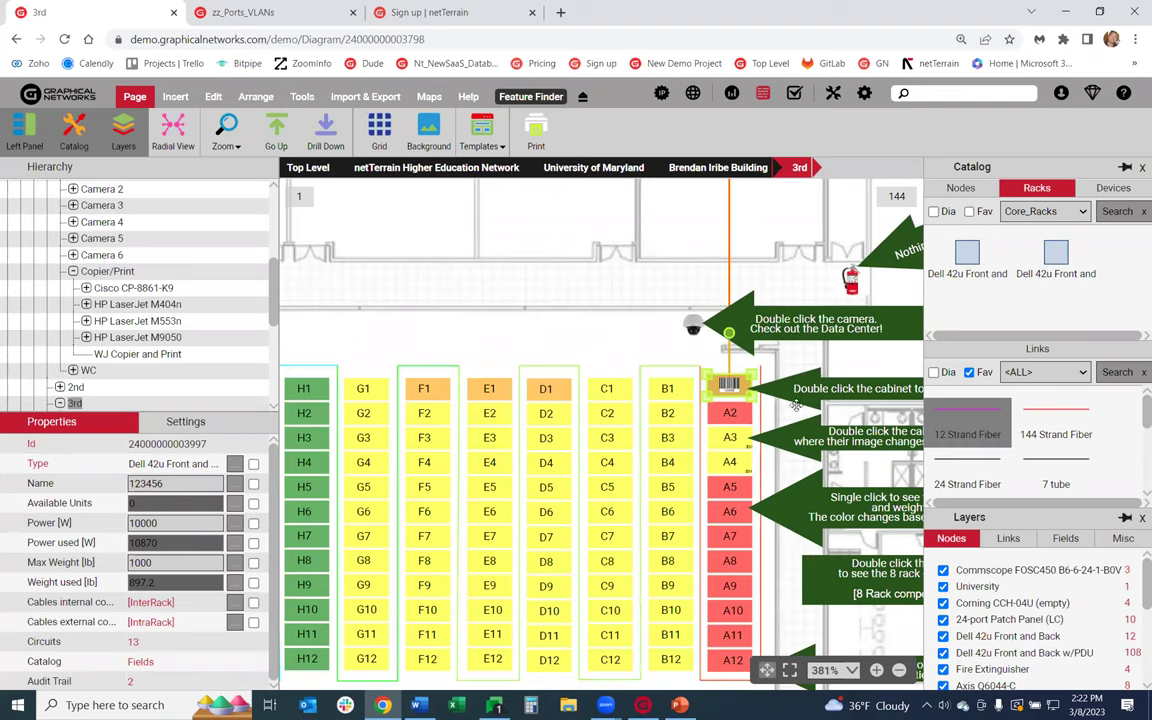
Inspect the 3rd floor's Rack Overrides colour legend and its summary of devices and ports, and return to the cabinet rows.
scroll(659, 338, "up", 10)
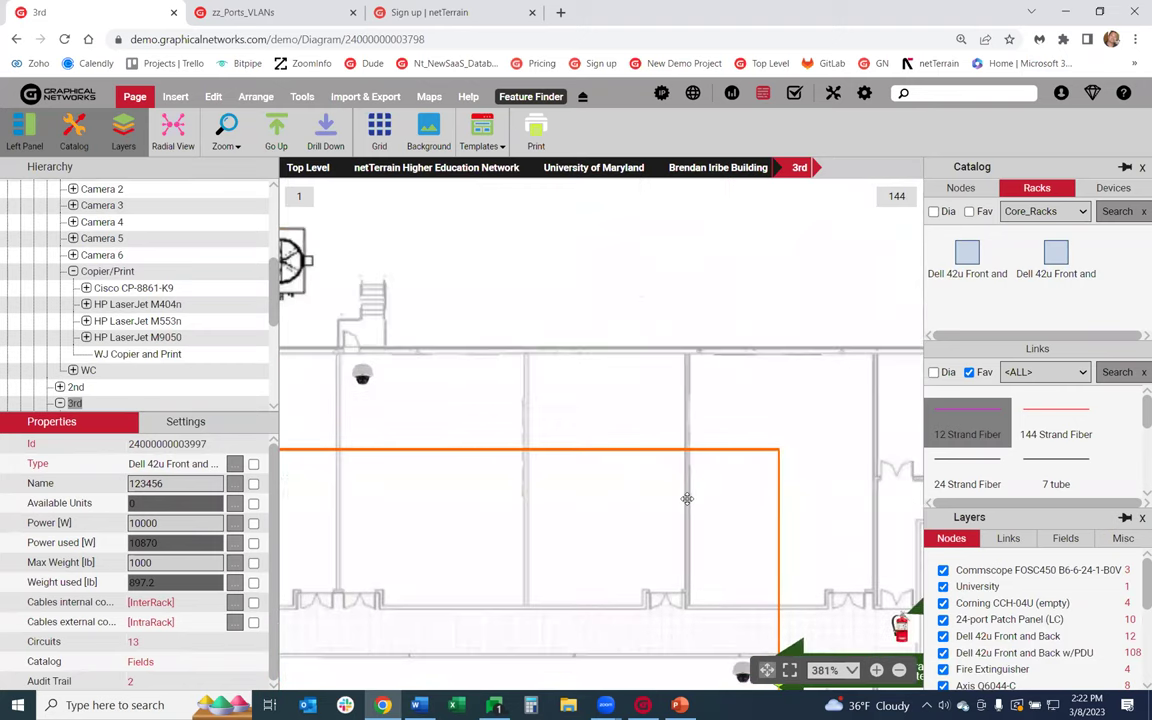
scroll(561, 398, "up", 3)
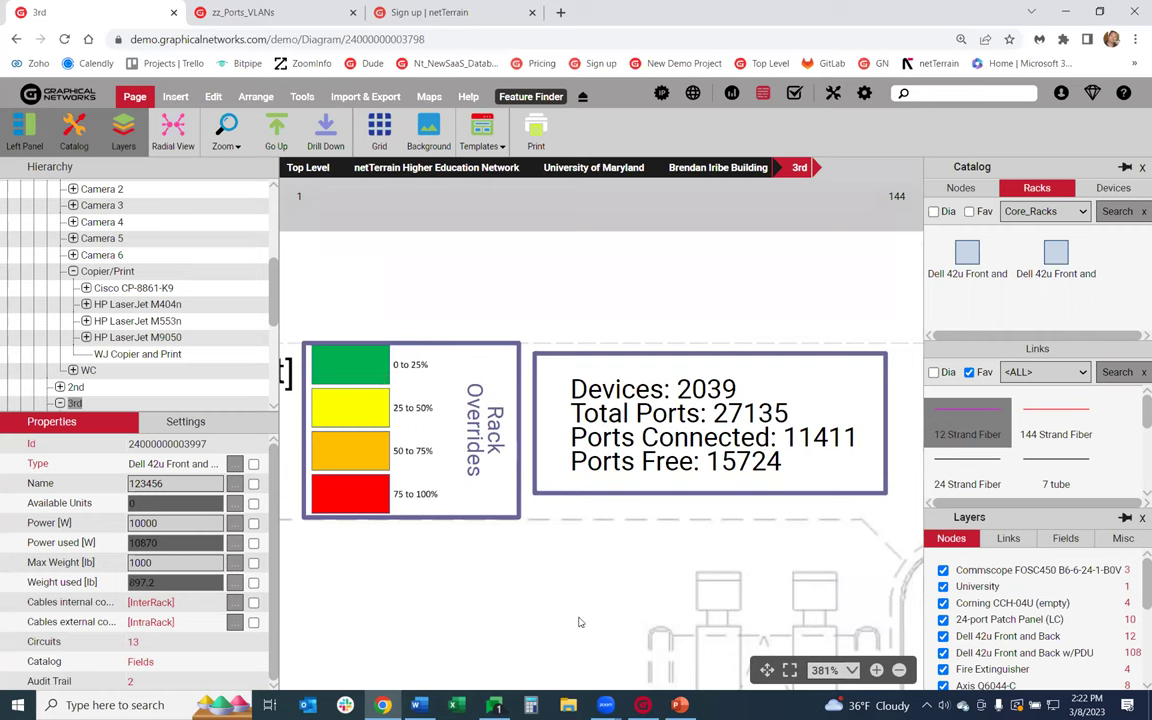
mouse_move(521, 546)
left_mouse_down()
mouse_move(497, 511)
mouse_move(470, 285)
mouse_move(584, 283)
mouse_move(555, 194)
left_mouse_up()
left_click_drag(486, 386, 593, 167)
left_click_drag(480, 300, 734, 190)
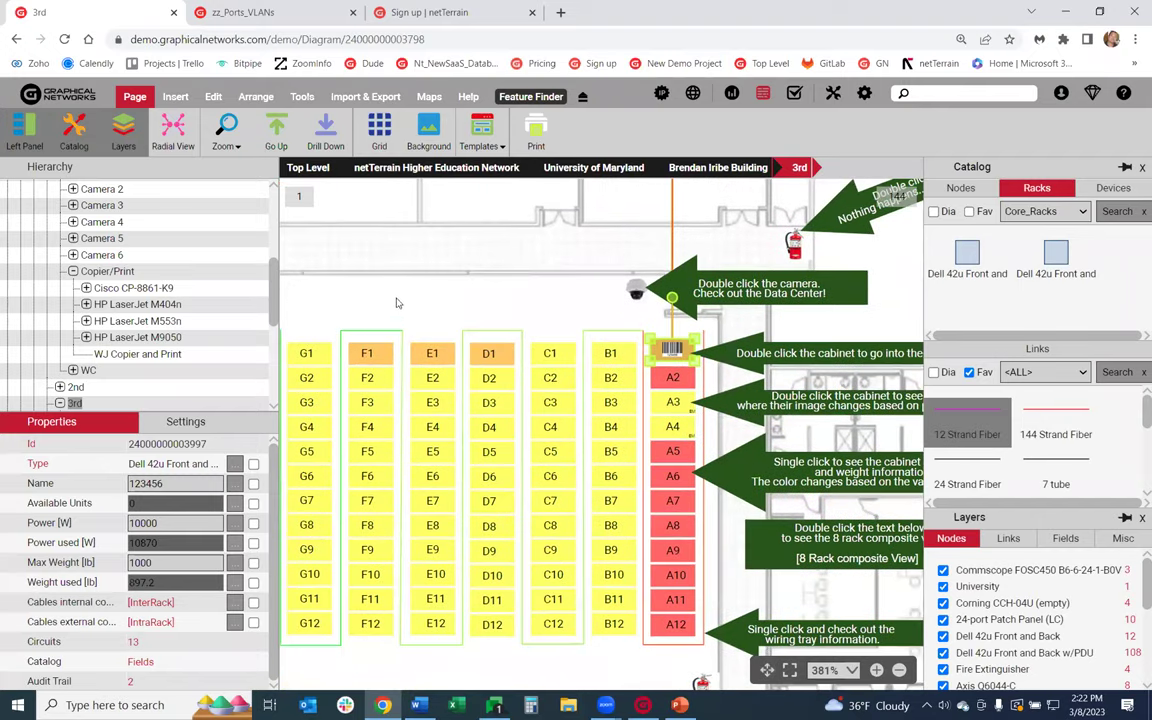
Switch the 3rd floor's rack overrides to used power and finally to used weight.
left_click(357, 272)
left_click(155, 418)
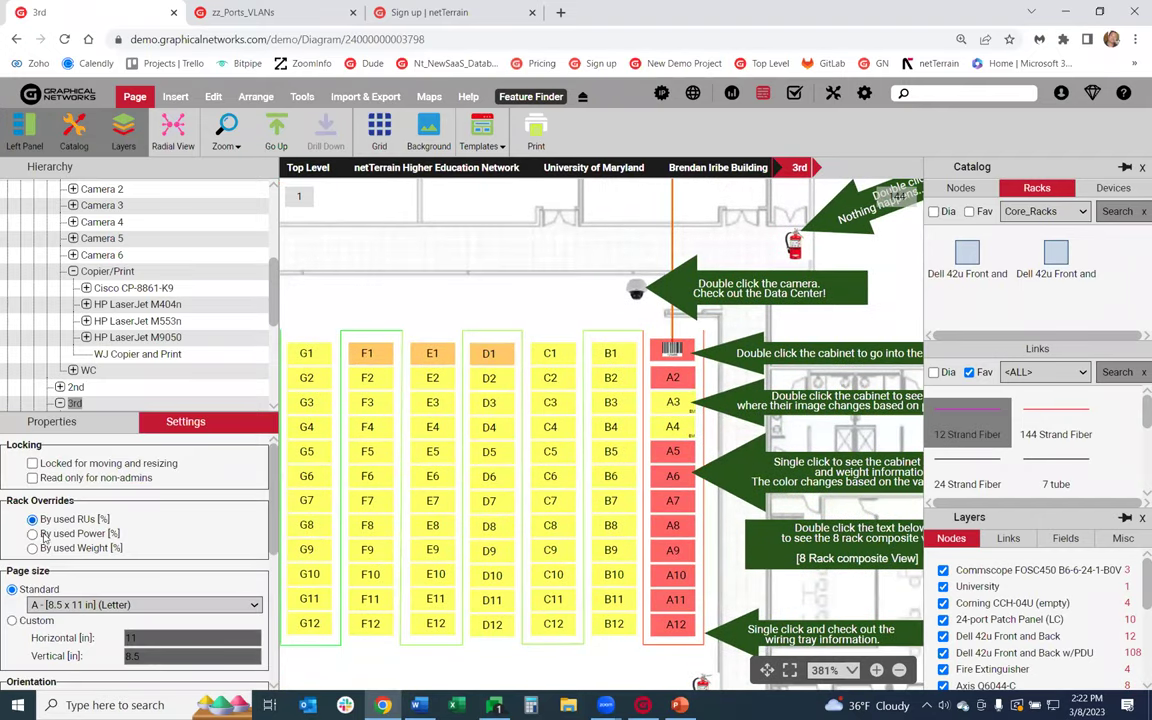
left_click(45, 534)
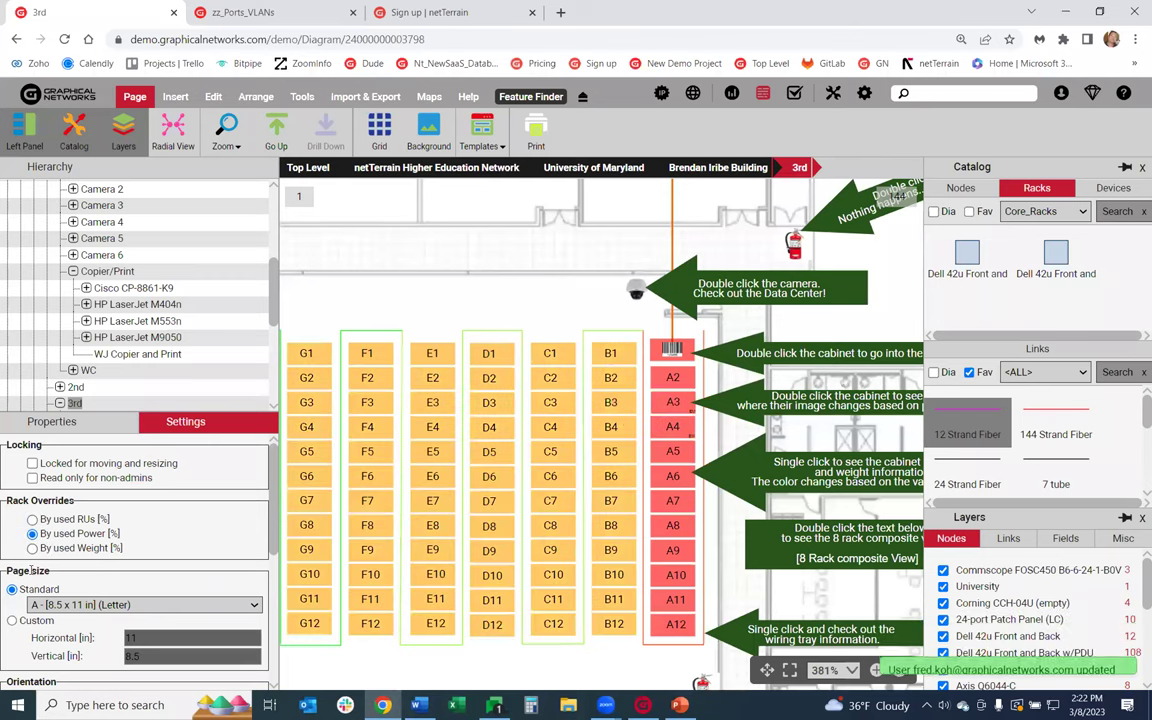
left_click(87, 546)
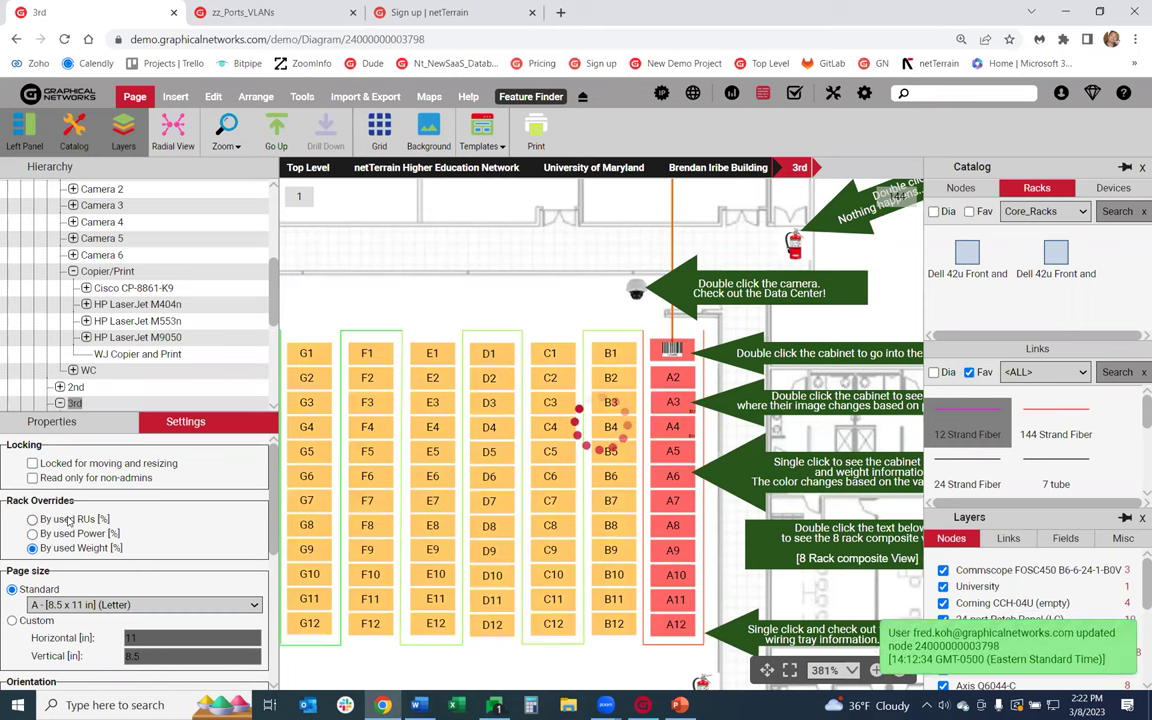
Open the SNMP discovery diagram 172.16.10.1-172.16.10.254 and examine the properties of routers RT-40 and RT-10.
double_click(683, 394)
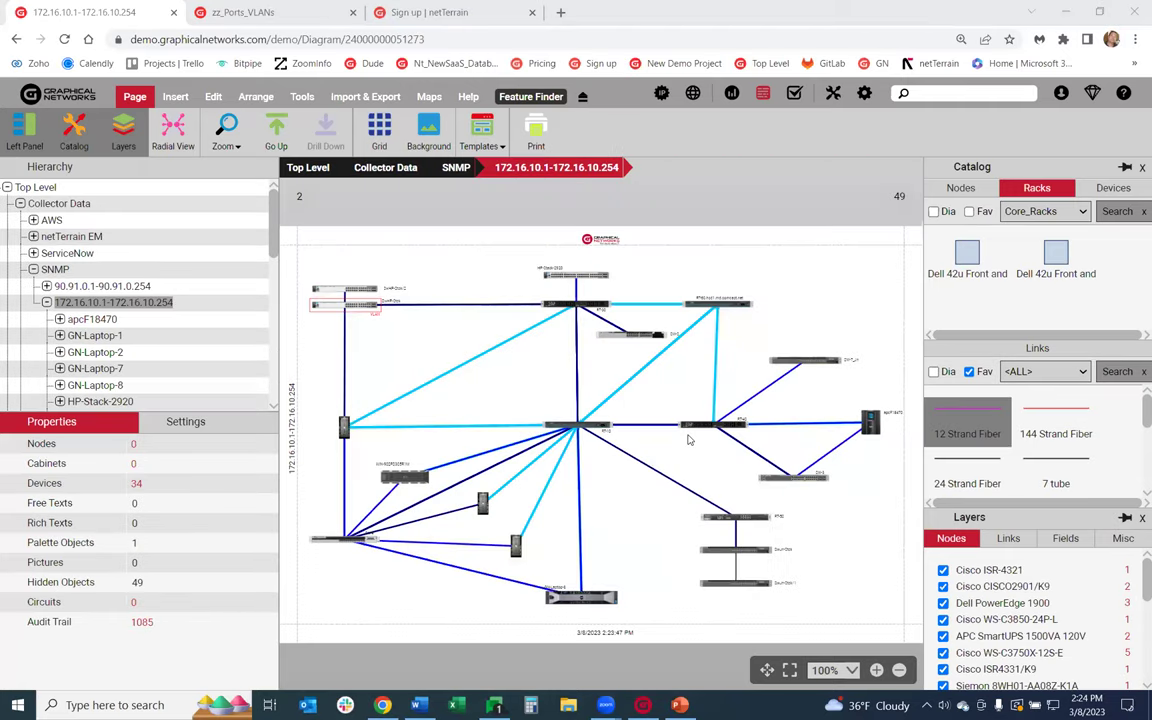
left_click(695, 432)
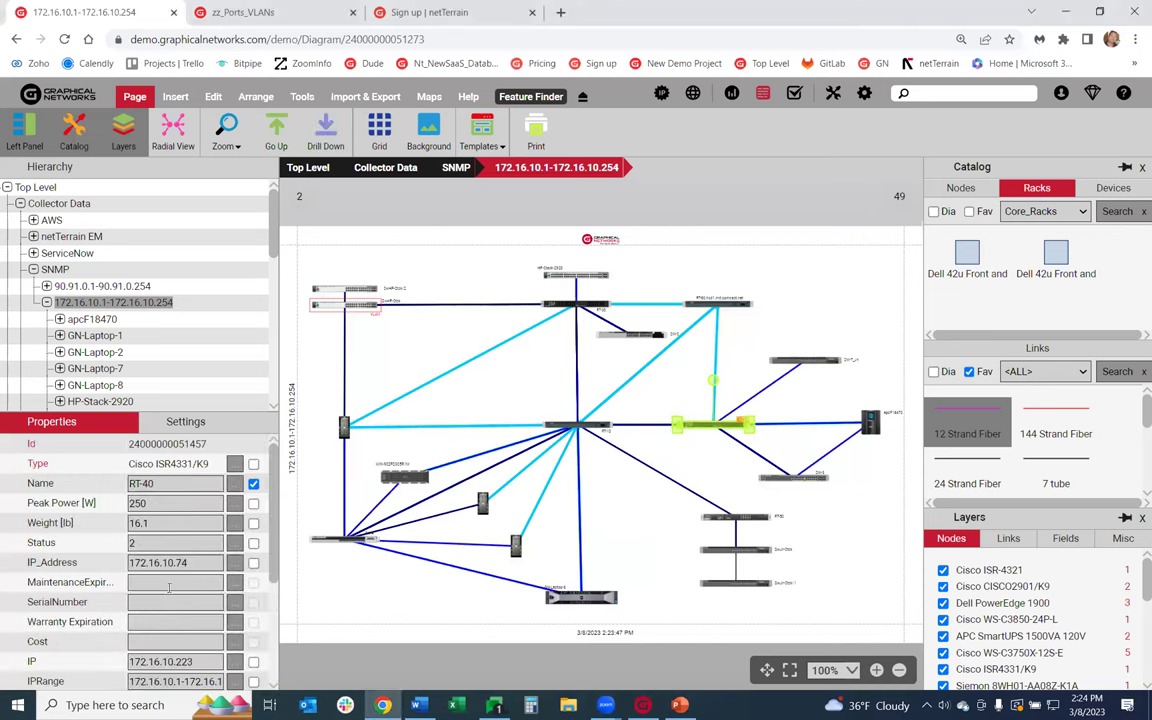
scroll(170, 598, "down", 3)
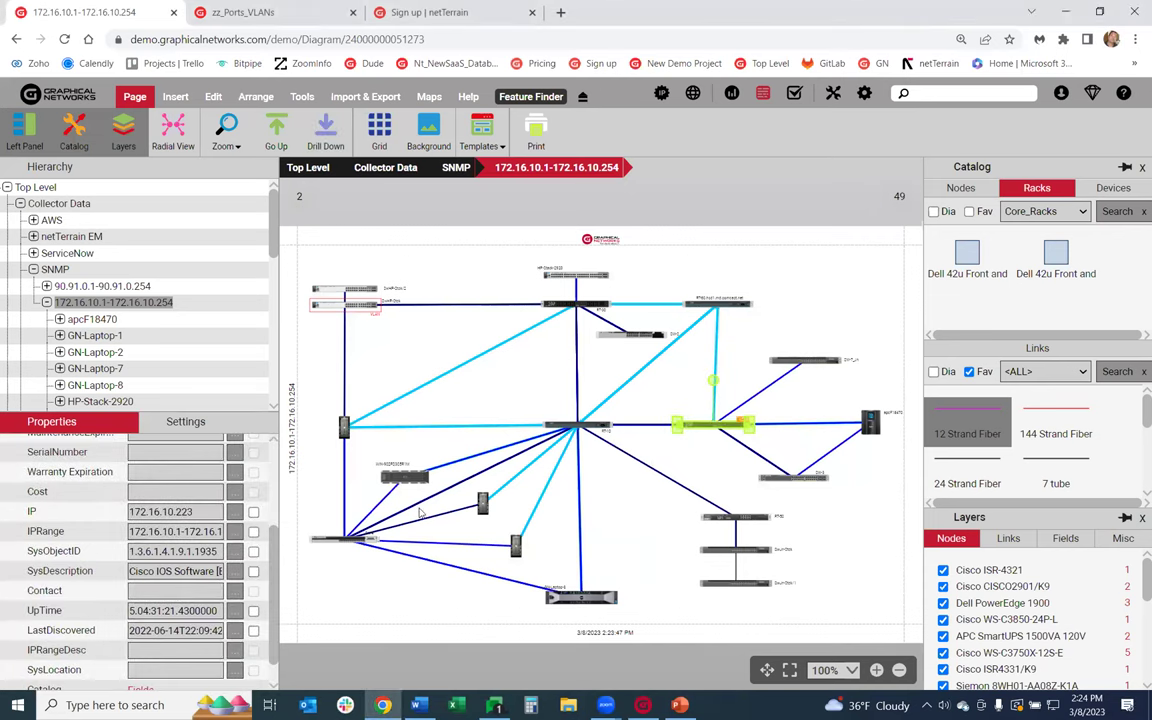
left_click(587, 428)
left_click(587, 428)
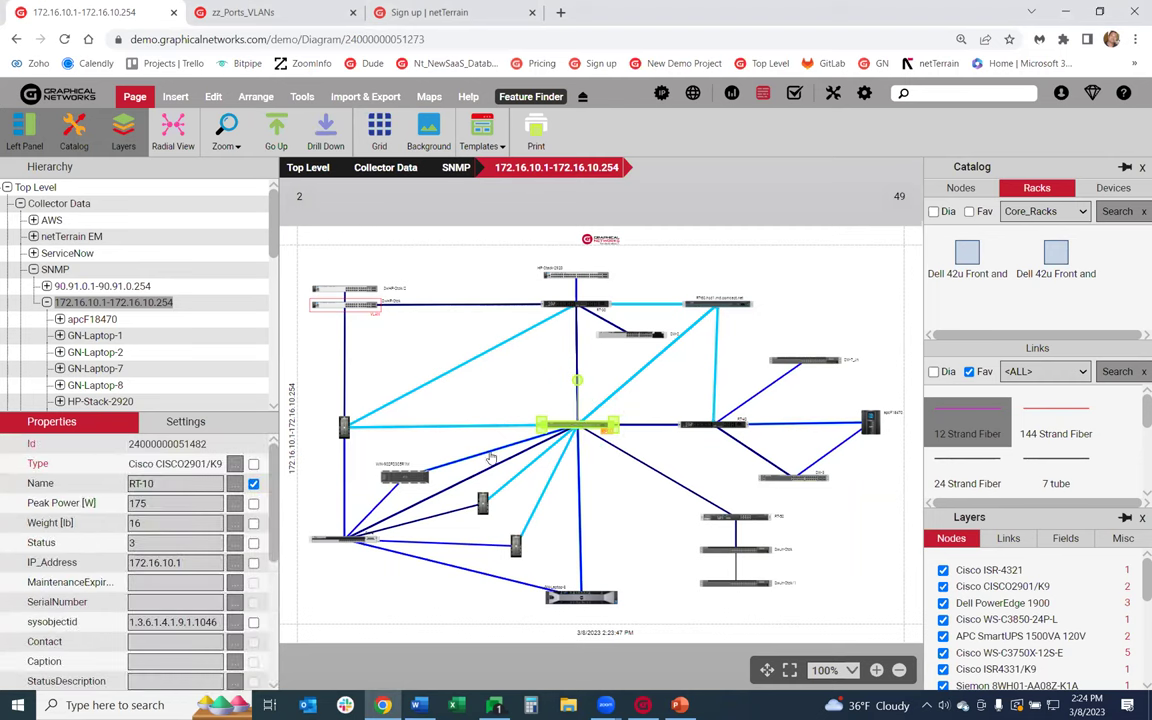
scroll(181, 609, "down", 3)
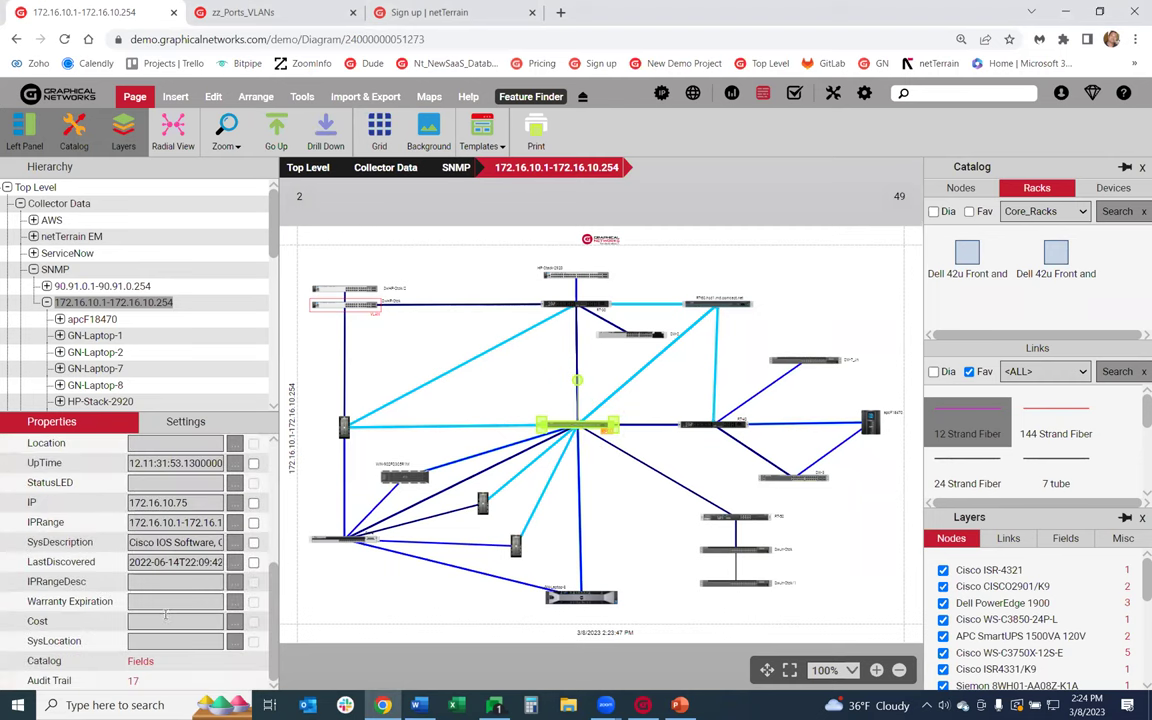
left_click_drag(276, 632, 276, 505)
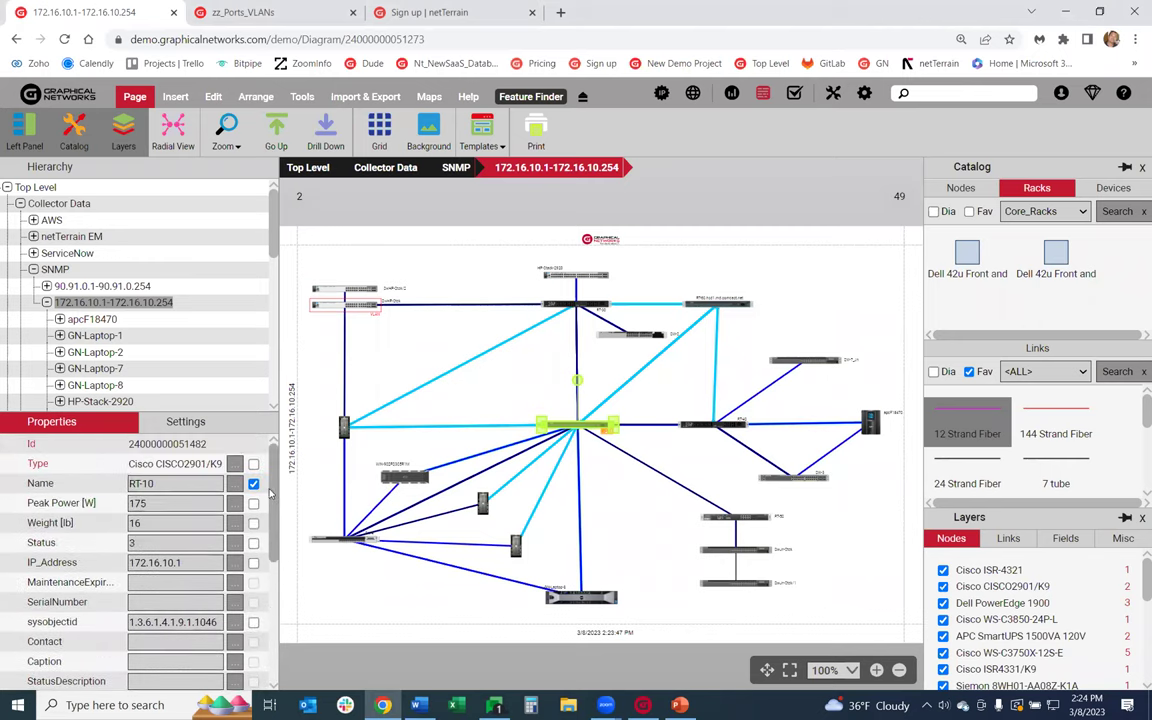
Examine the full property list of router RT-30, including its SNMP fields.
left_click(578, 302)
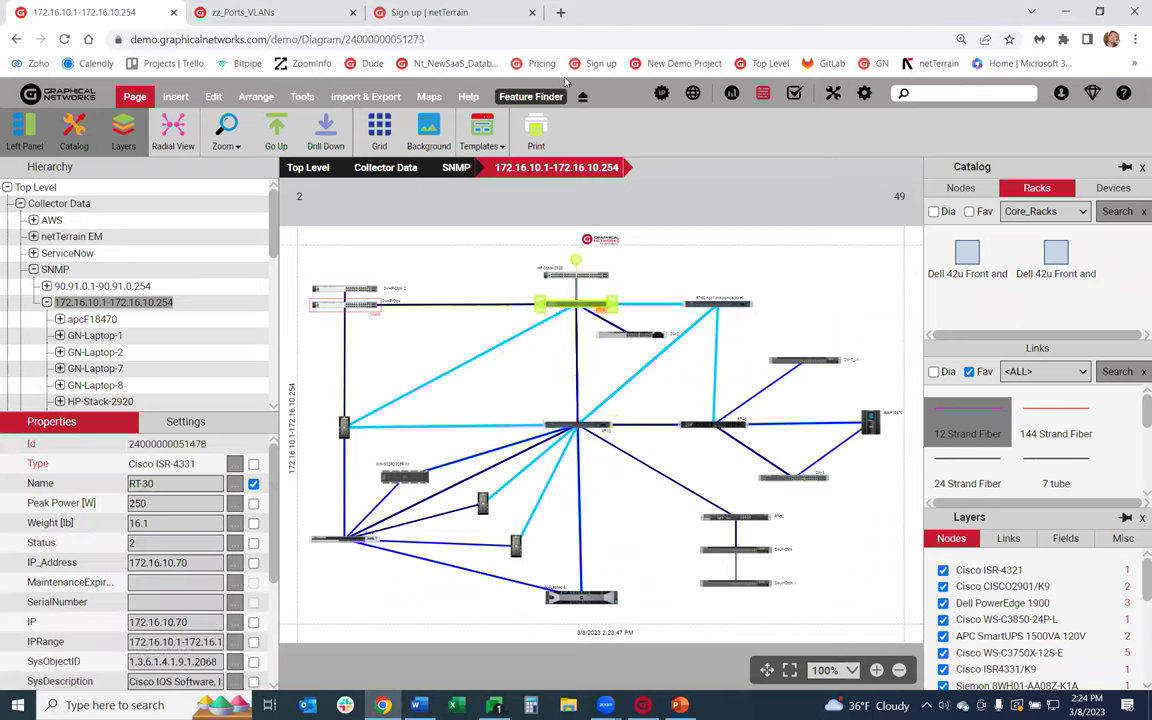
scroll(140, 550, "down", 3)
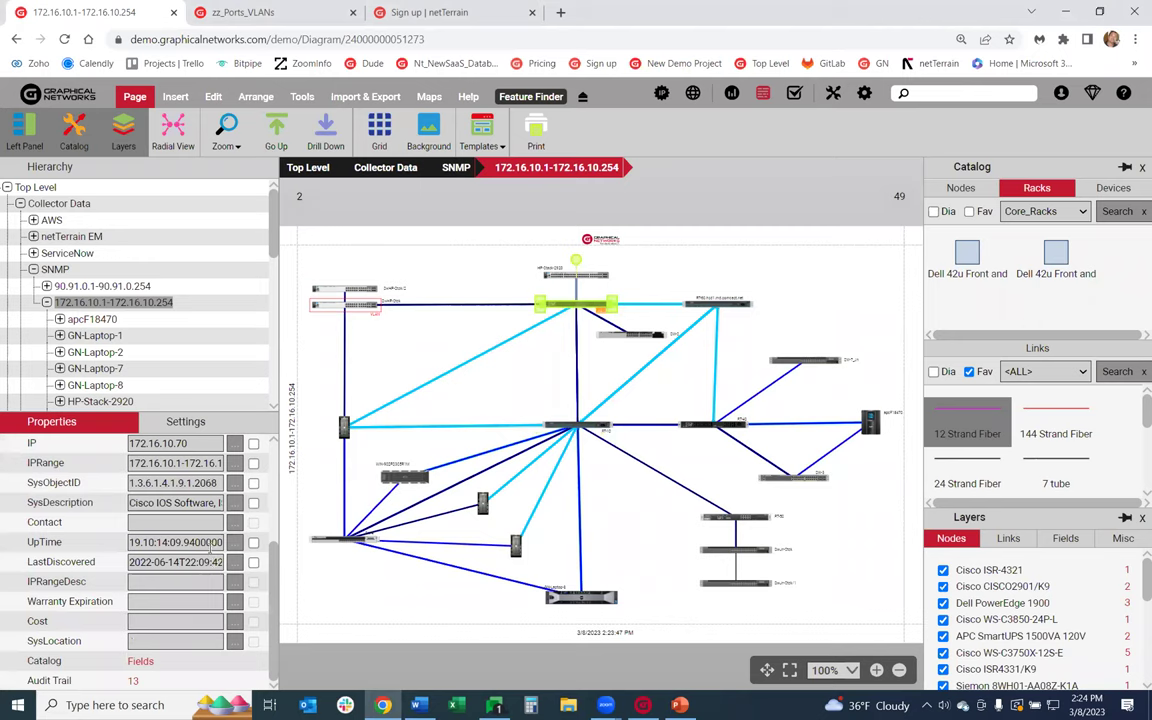
scroll(210, 545, "up", 3)
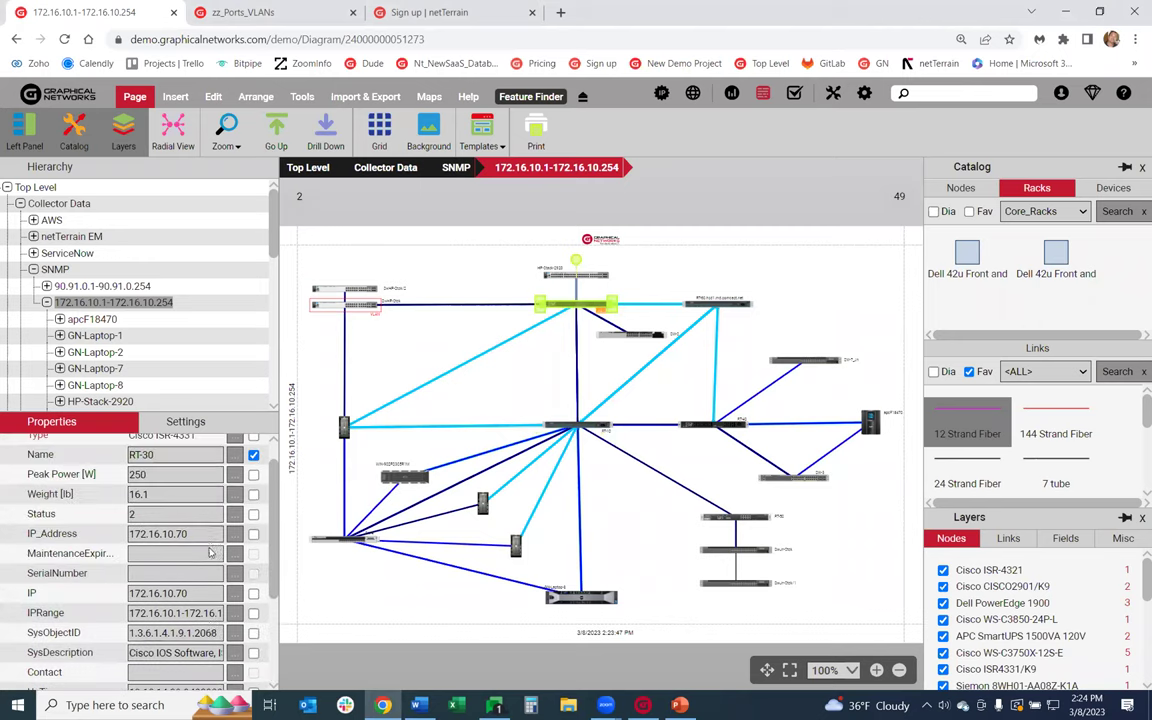
scroll(210, 545, "up", 1)
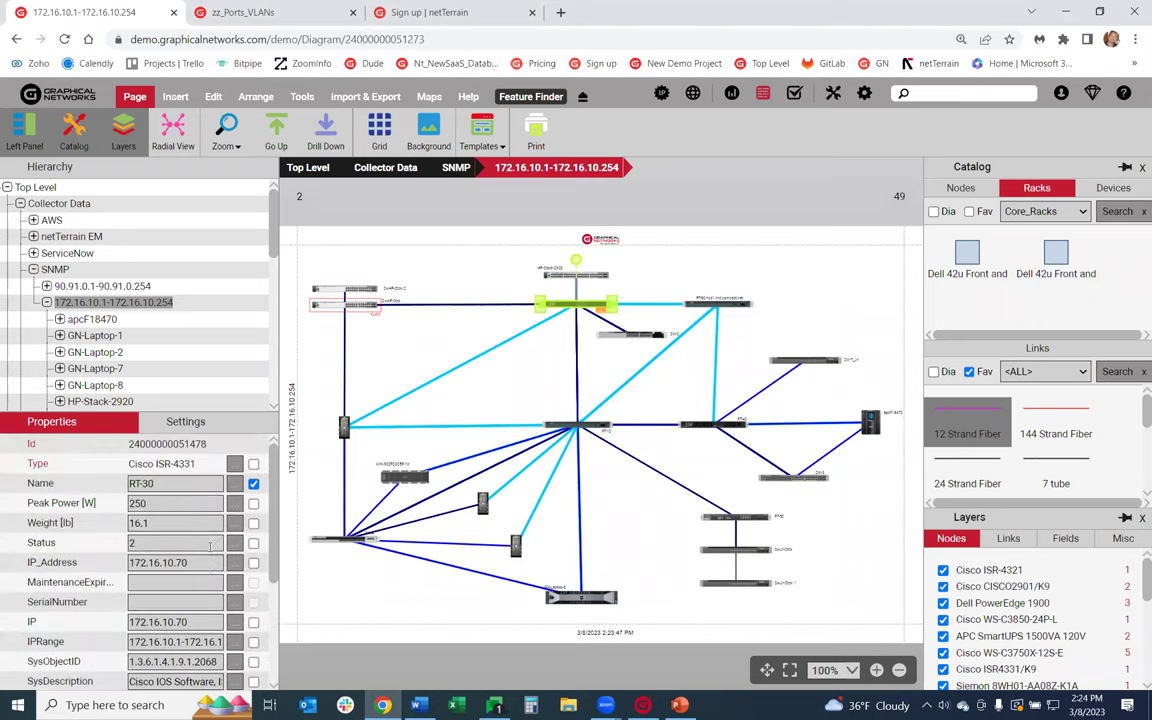
Review router RT-10's property list and set its Status to offline.
left_click(580, 427)
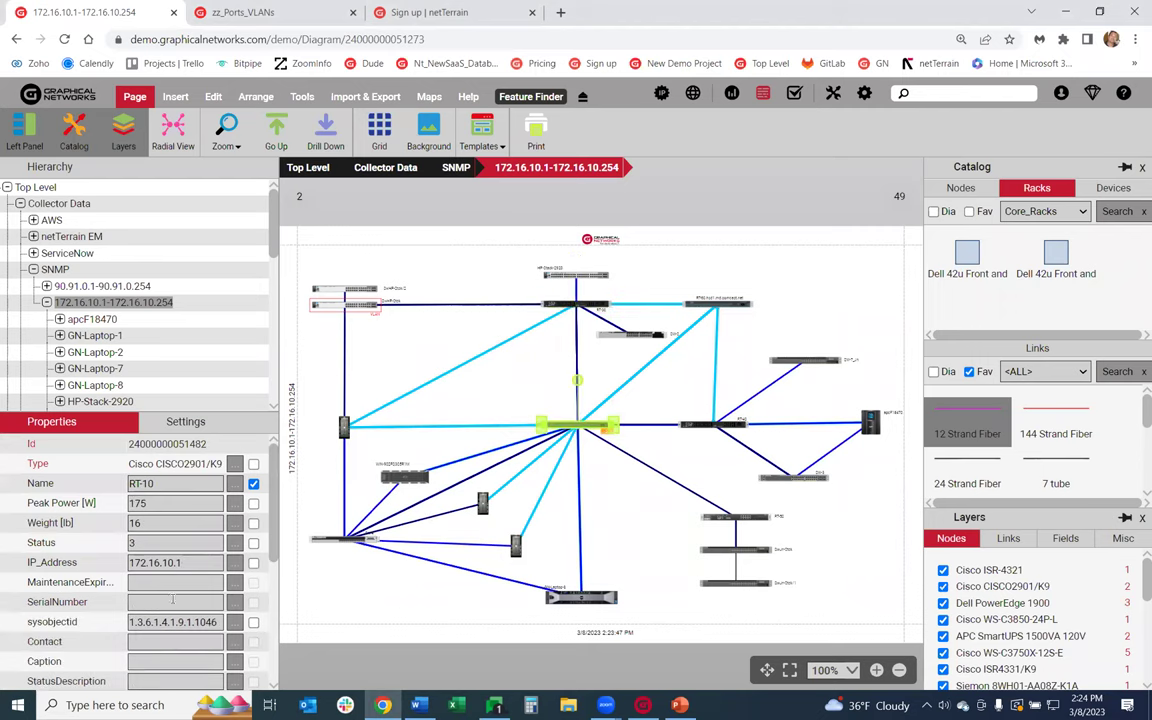
scroll(175, 593, "down", 4)
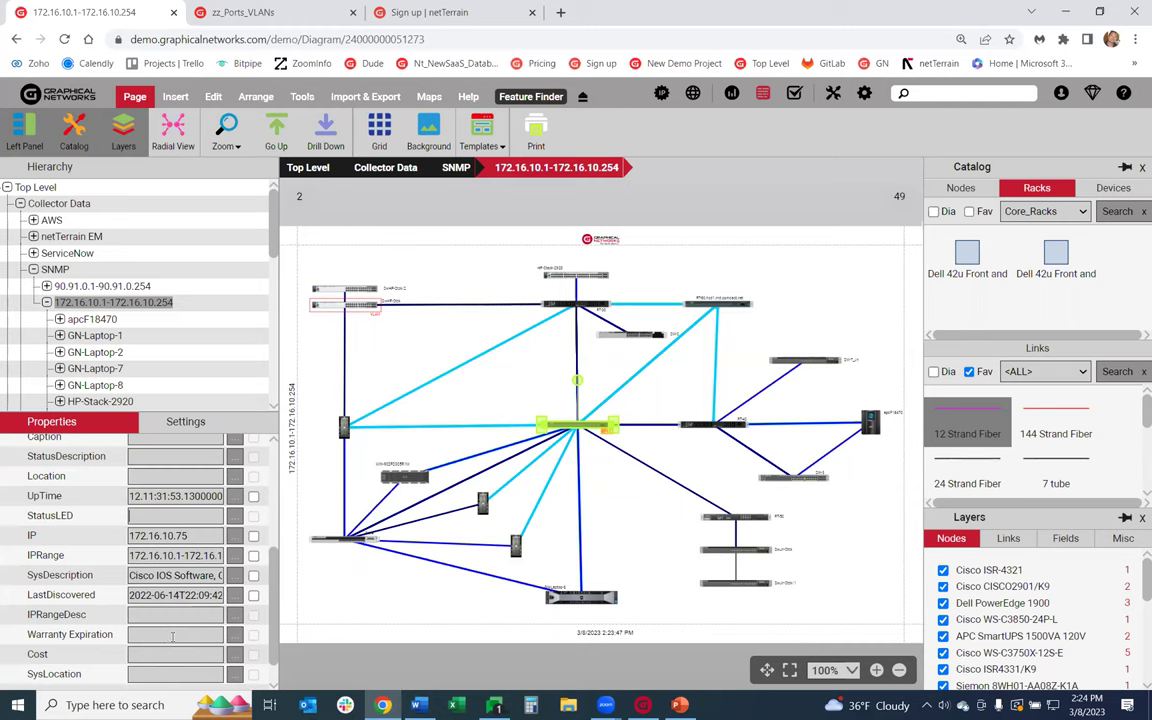
scroll(60, 560, "down", 2)
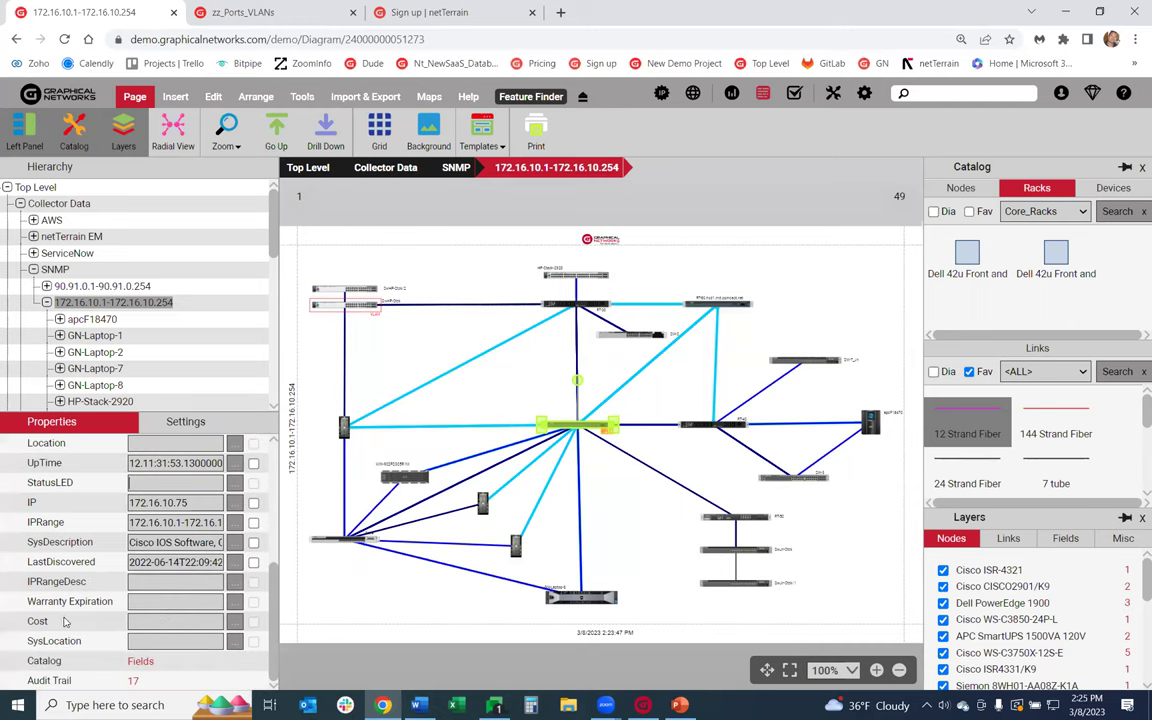
scroll(58, 590, "up", 10)
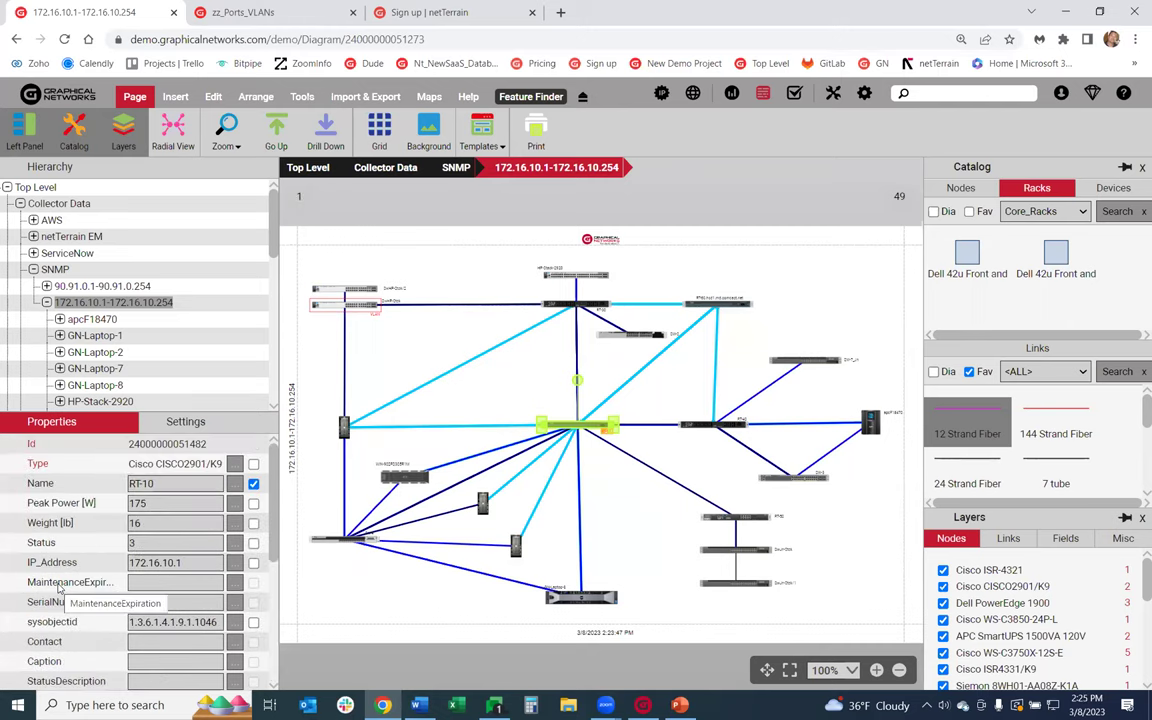
left_click(169, 541)
key("BackSpace")
type("offline")
key("Return")
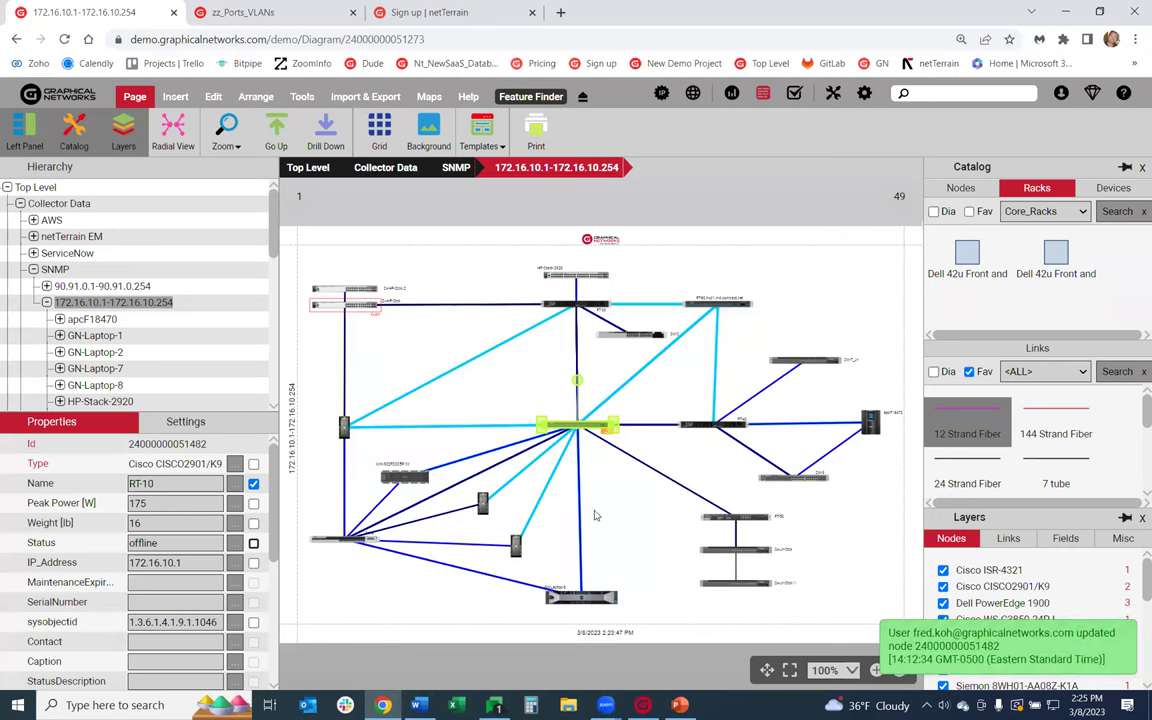
Set router RT-10's Status to off and deselect the router.
left_click(170, 542)
key("BackSpace")
key("BackSpace")
key("BackSpace")
key("Return")
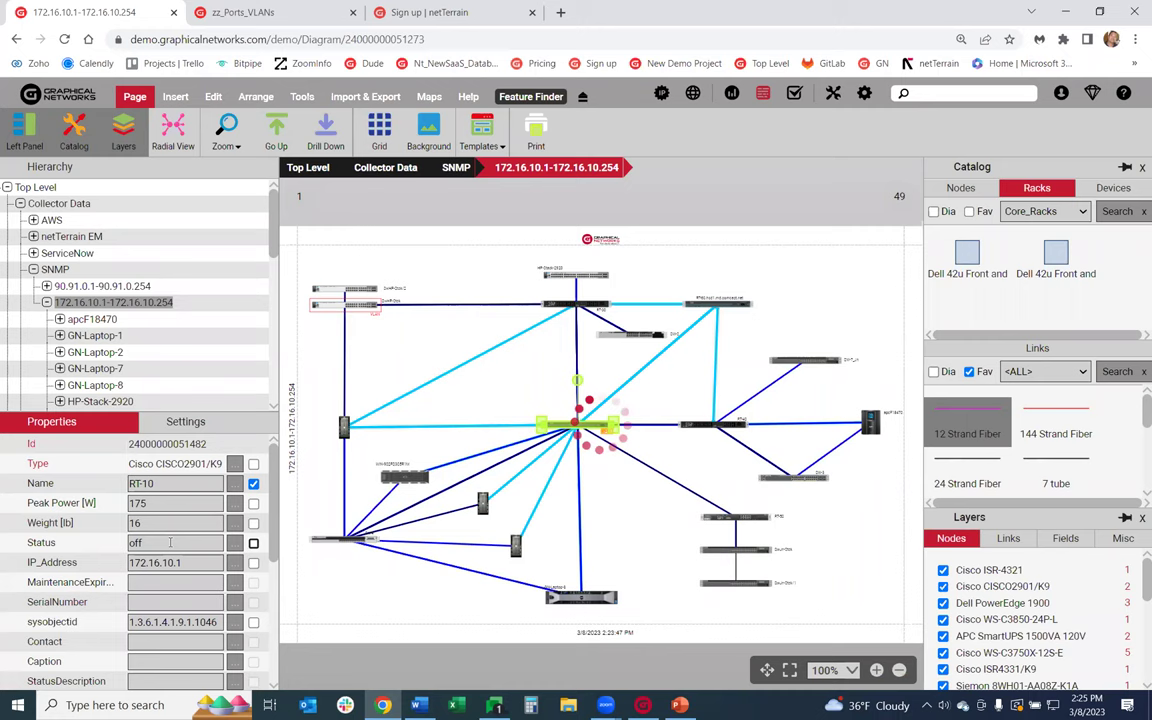
left_click(632, 566)
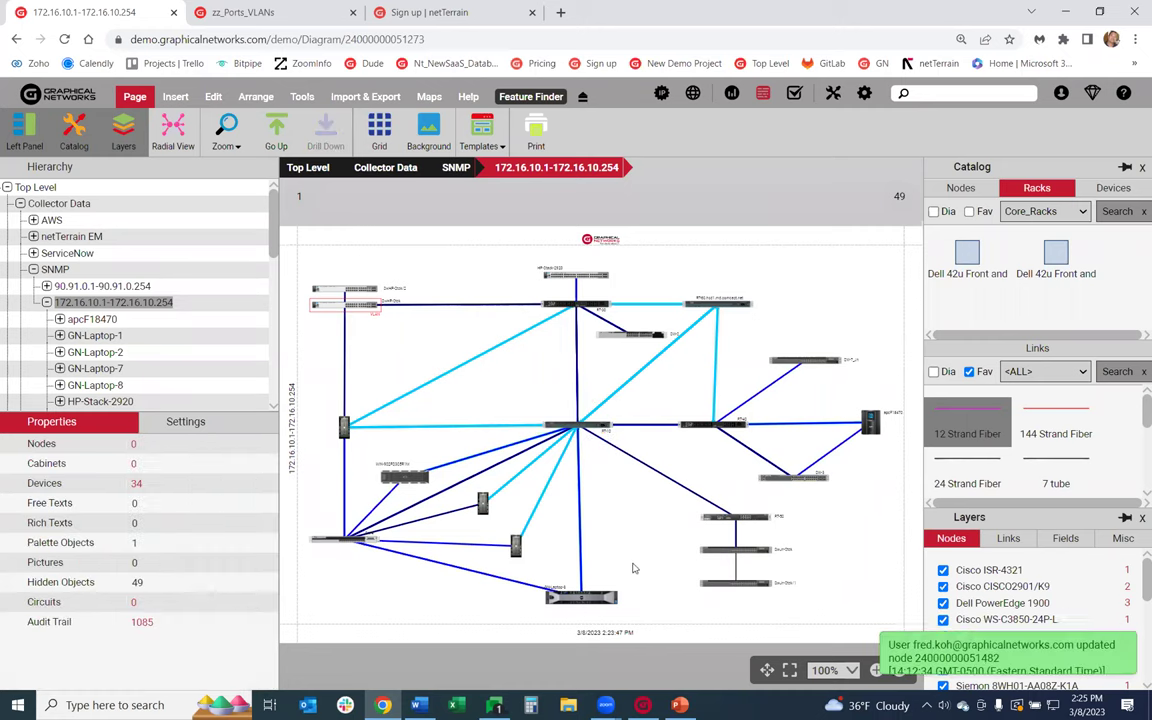
Set router RT-10's Status to down and deselect the router.
left_click(575, 428)
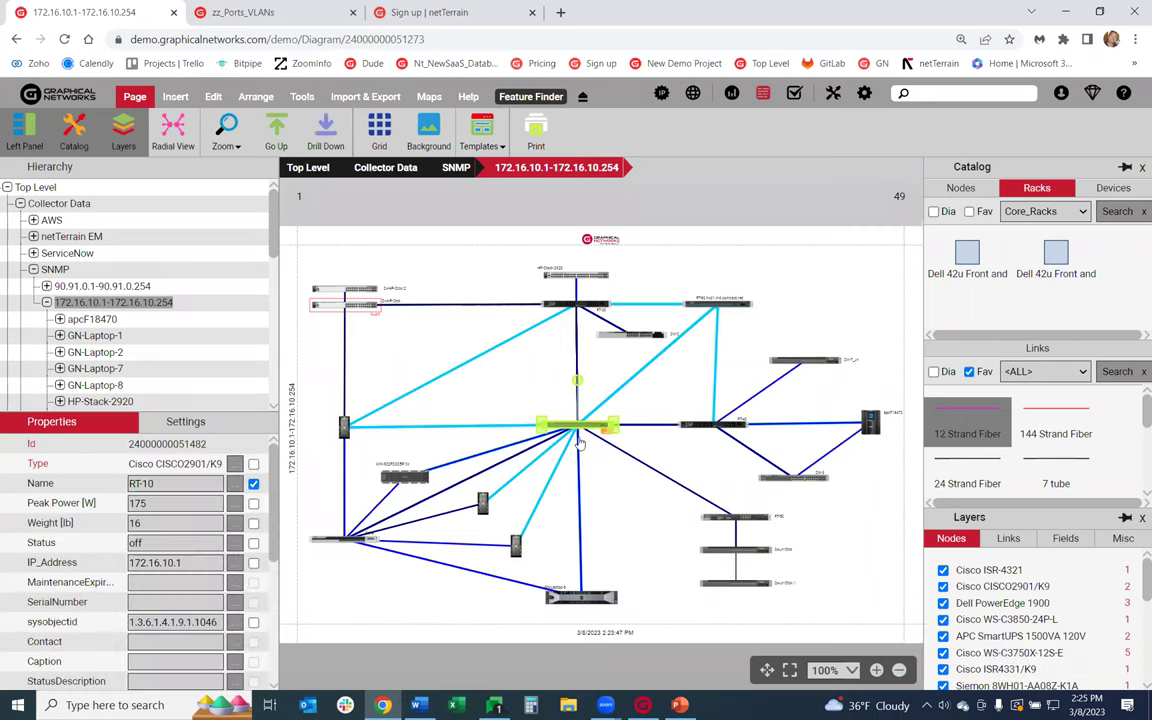
double_click(151, 543)
type("down")
key("Return")
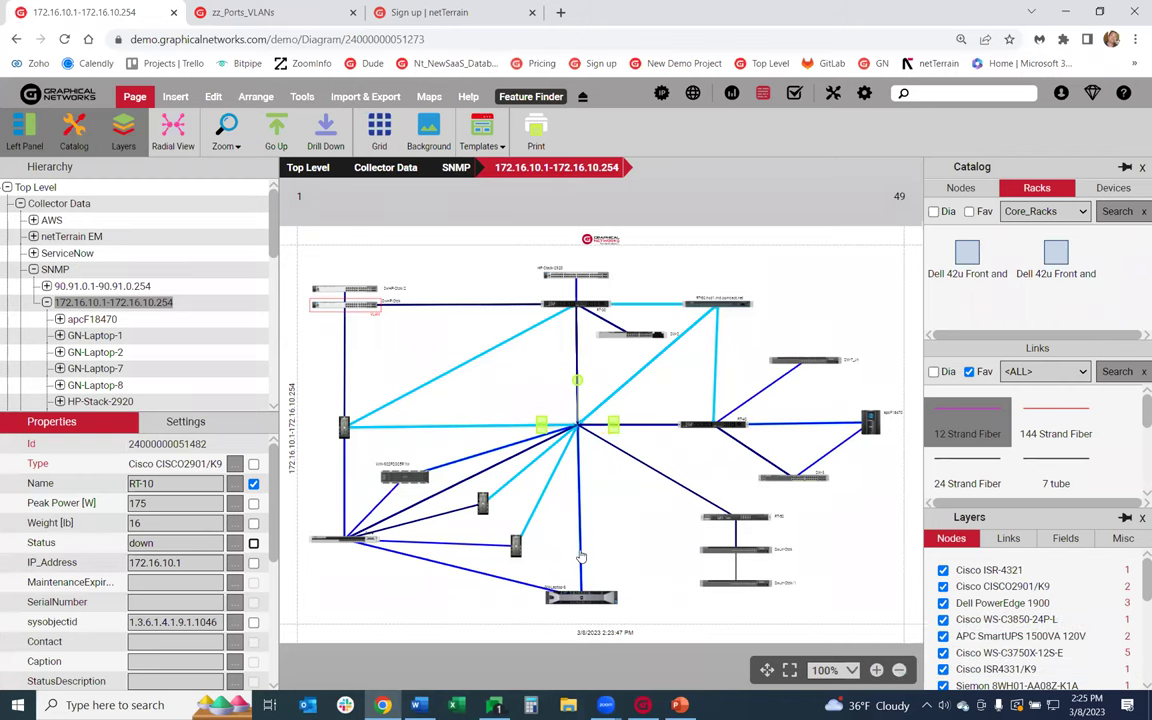
left_click(605, 475)
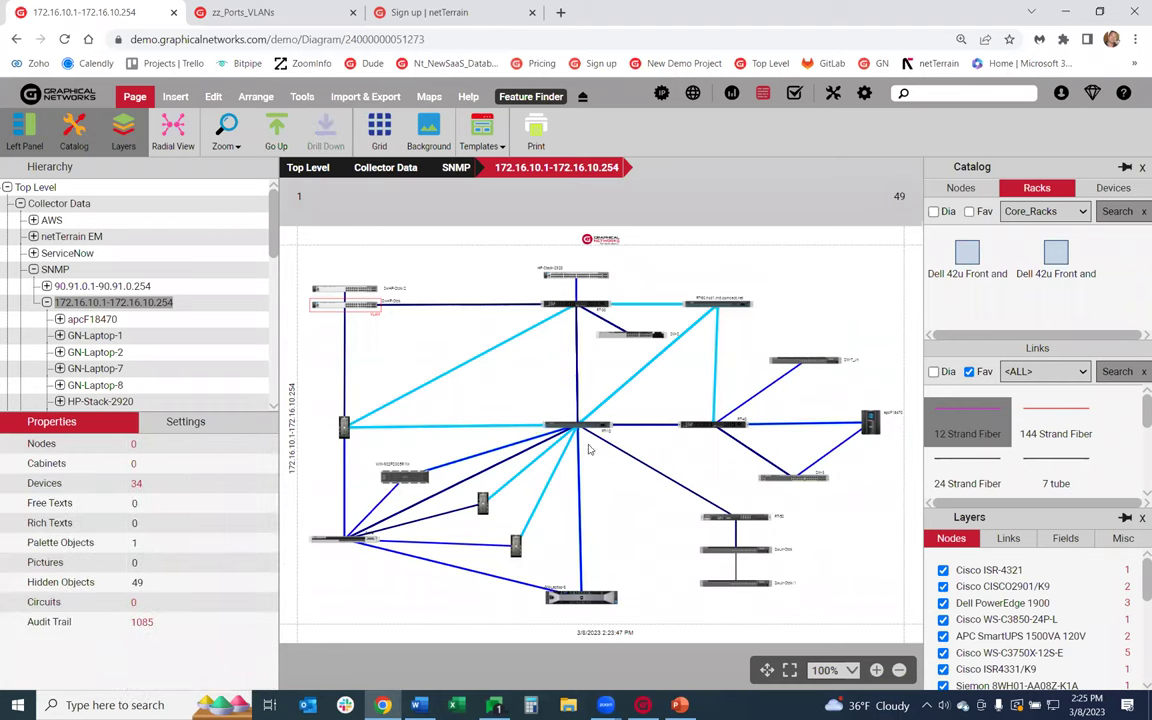
Switch to netTerrain Collector and open the configuration of the SNMP connector.
scroll(532, 418, "up", 3)
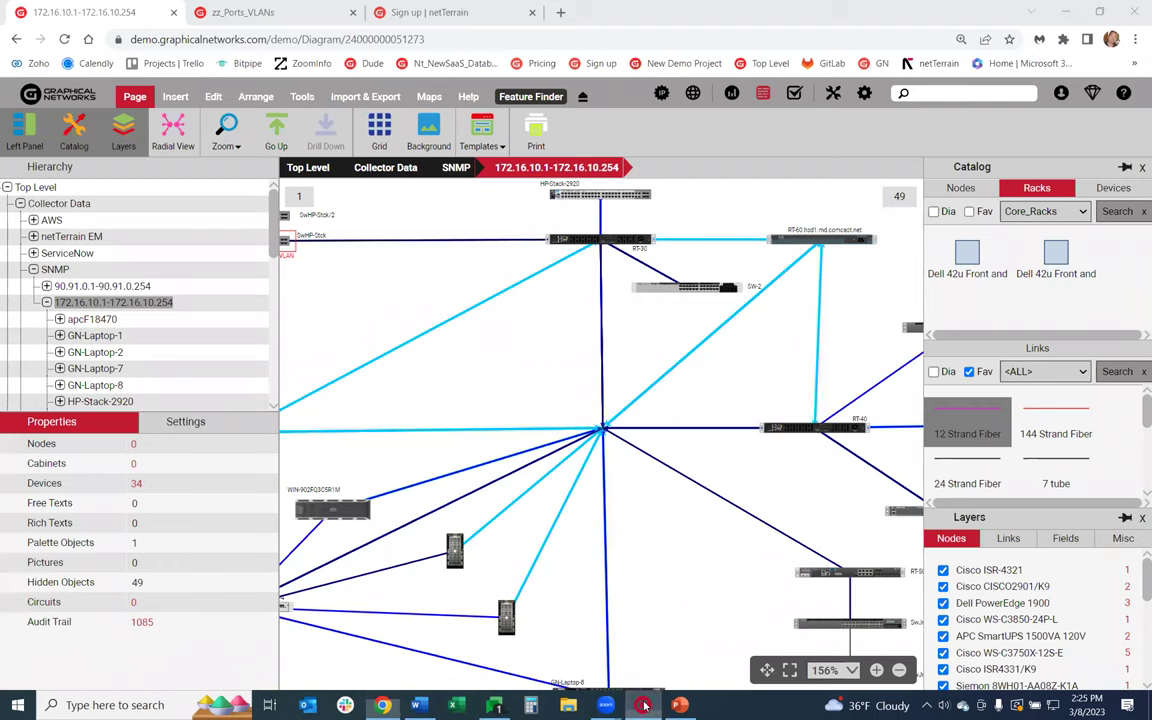
key("alt+Tab")
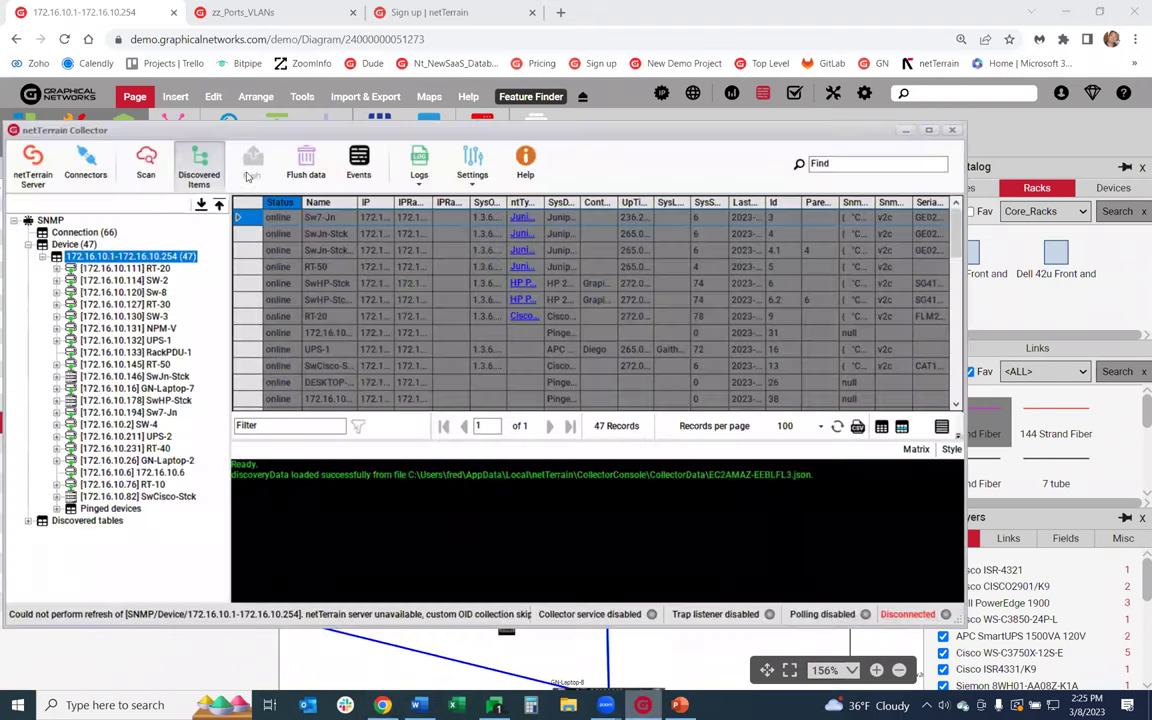
left_click(86, 164)
left_click(913, 311)
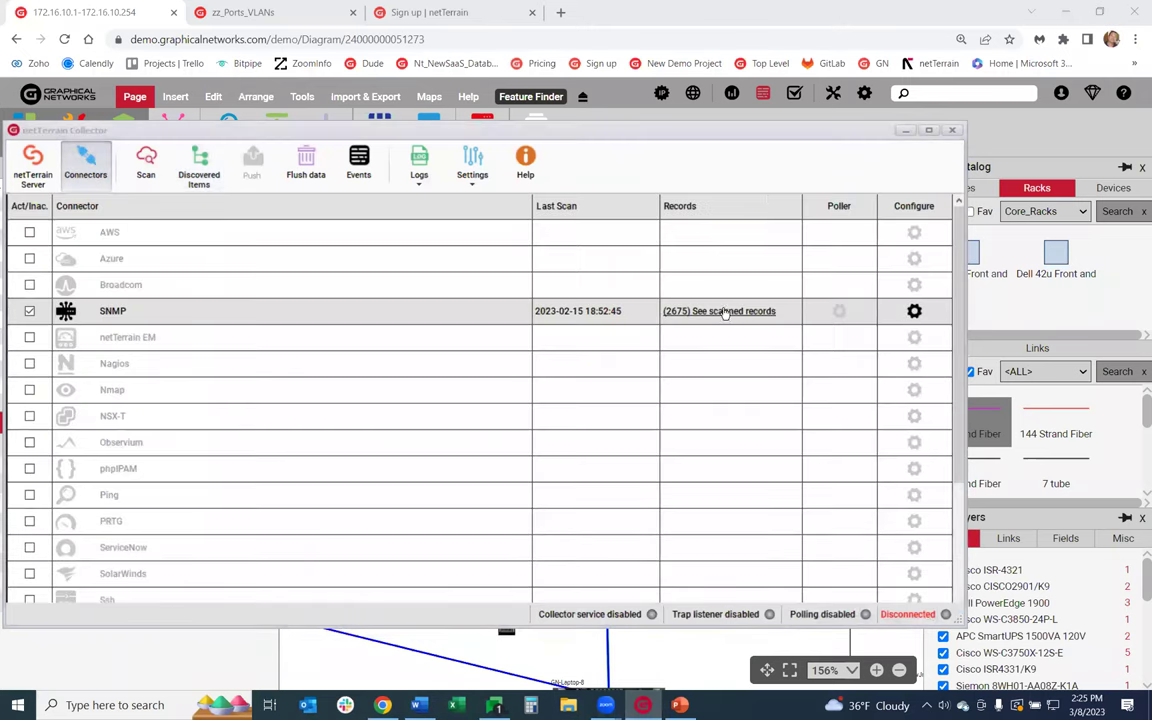
left_click(914, 311)
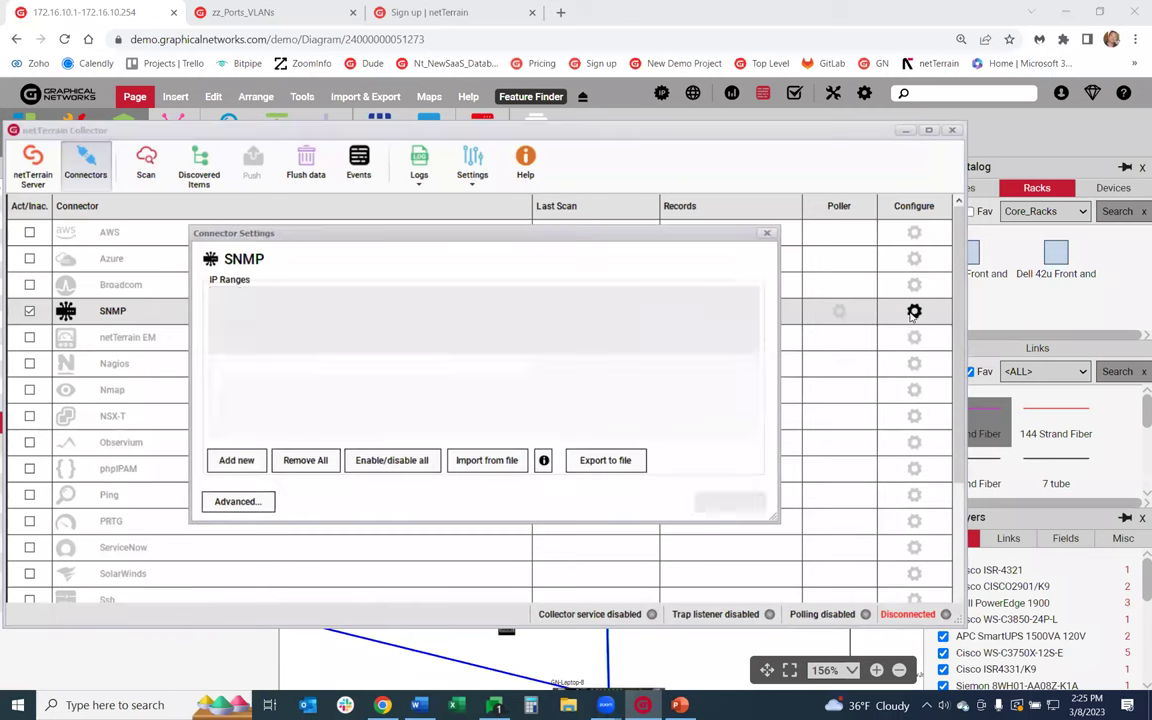
Review the SNMP connector's advanced sub-connector, connectivity discovery and global settings, then close the settings and minimize the Collector.
left_click(263, 504)
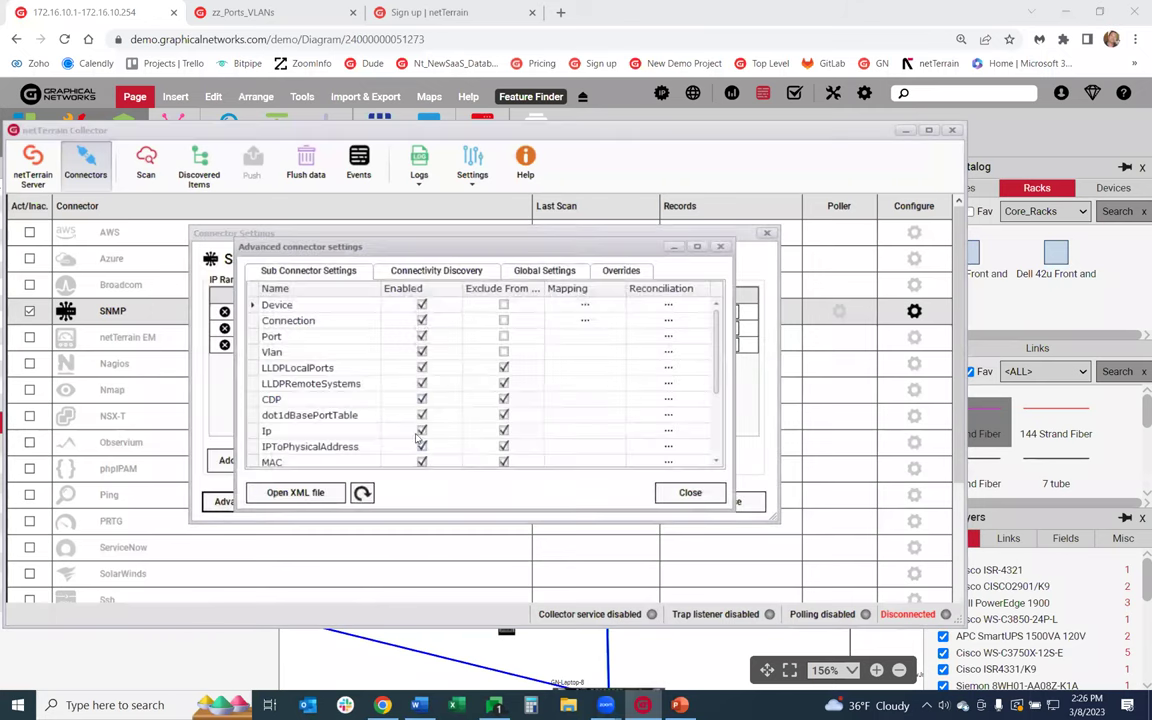
left_click(432, 271)
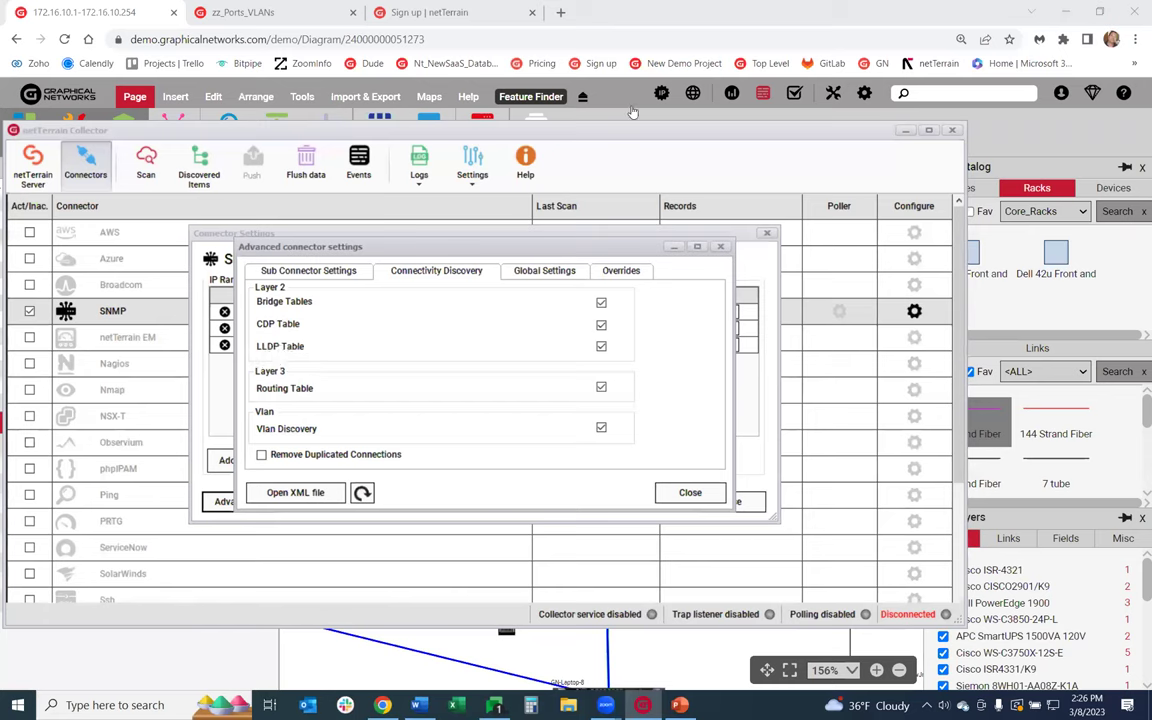
left_click(544, 270)
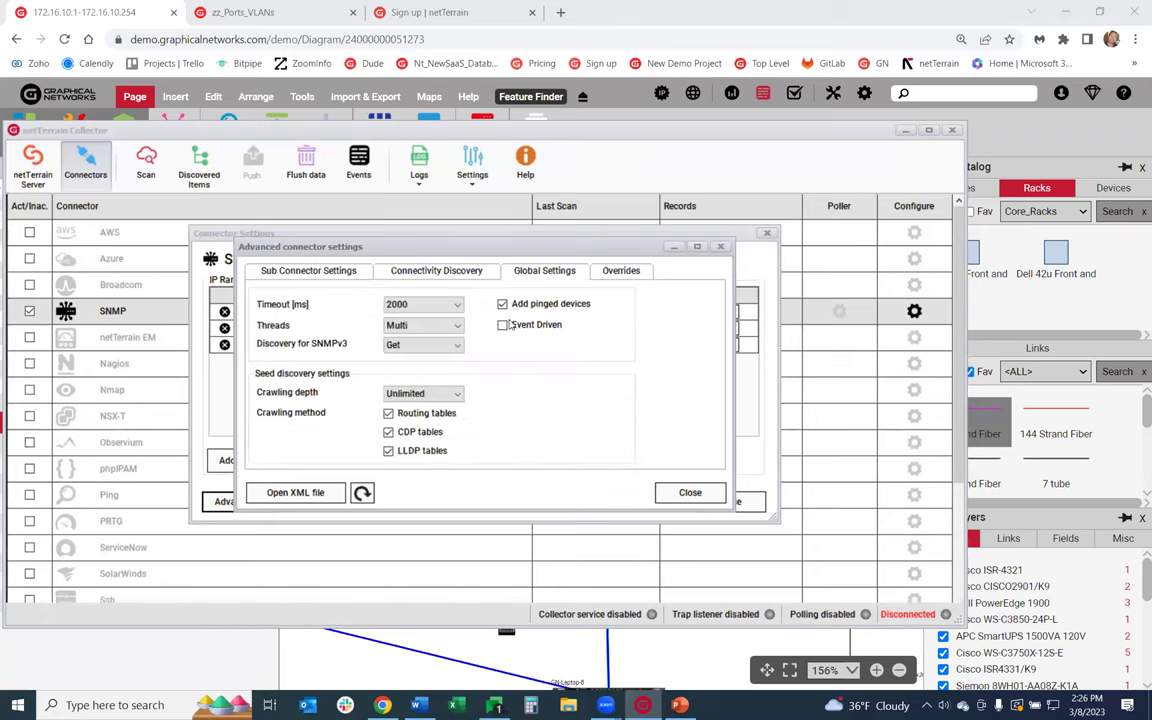
left_click(388, 450)
left_click(422, 450)
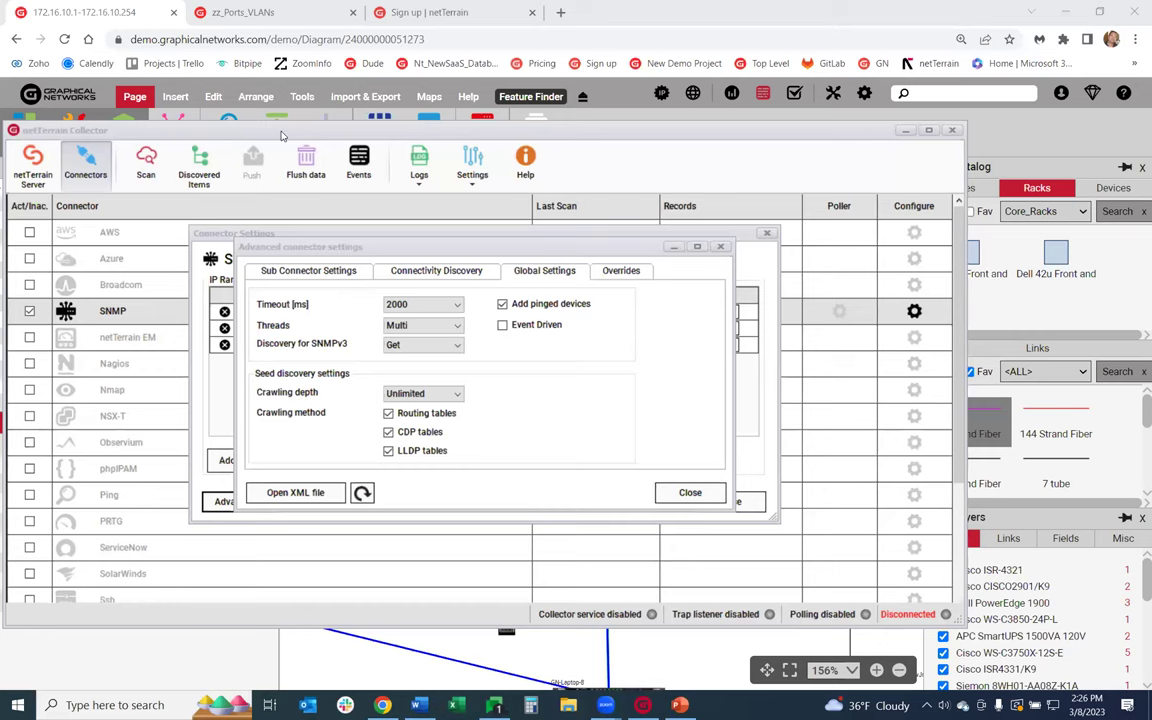
left_click(690, 492)
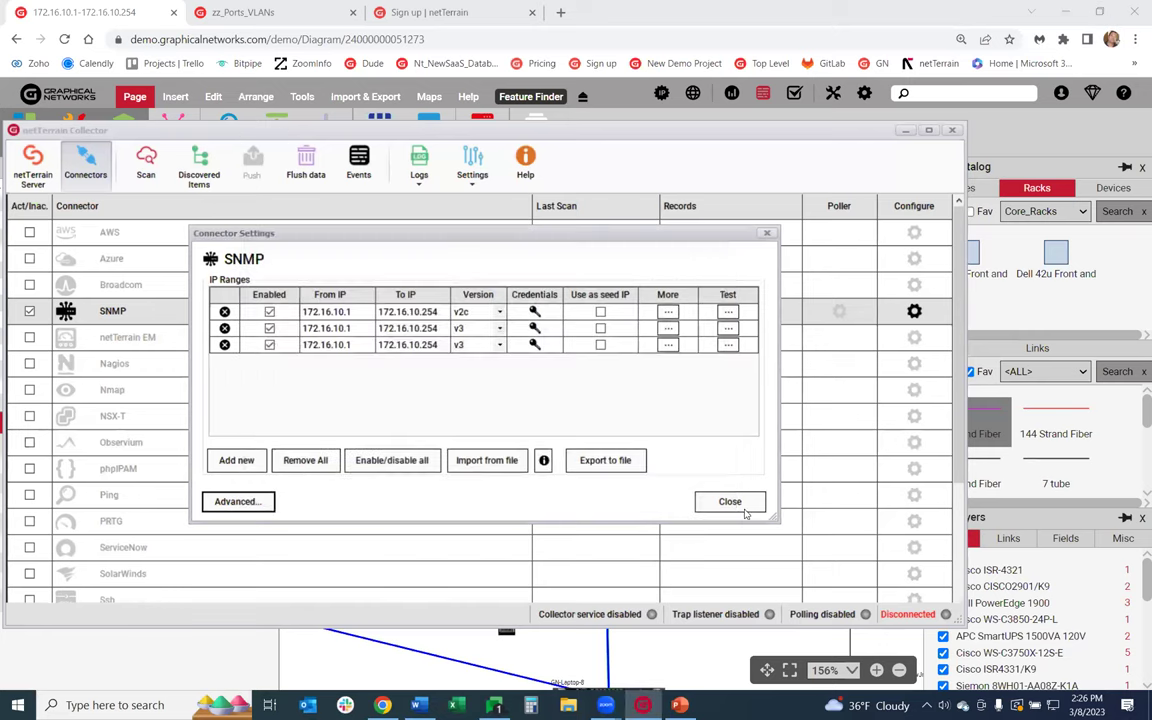
left_click(728, 501)
left_click(905, 131)
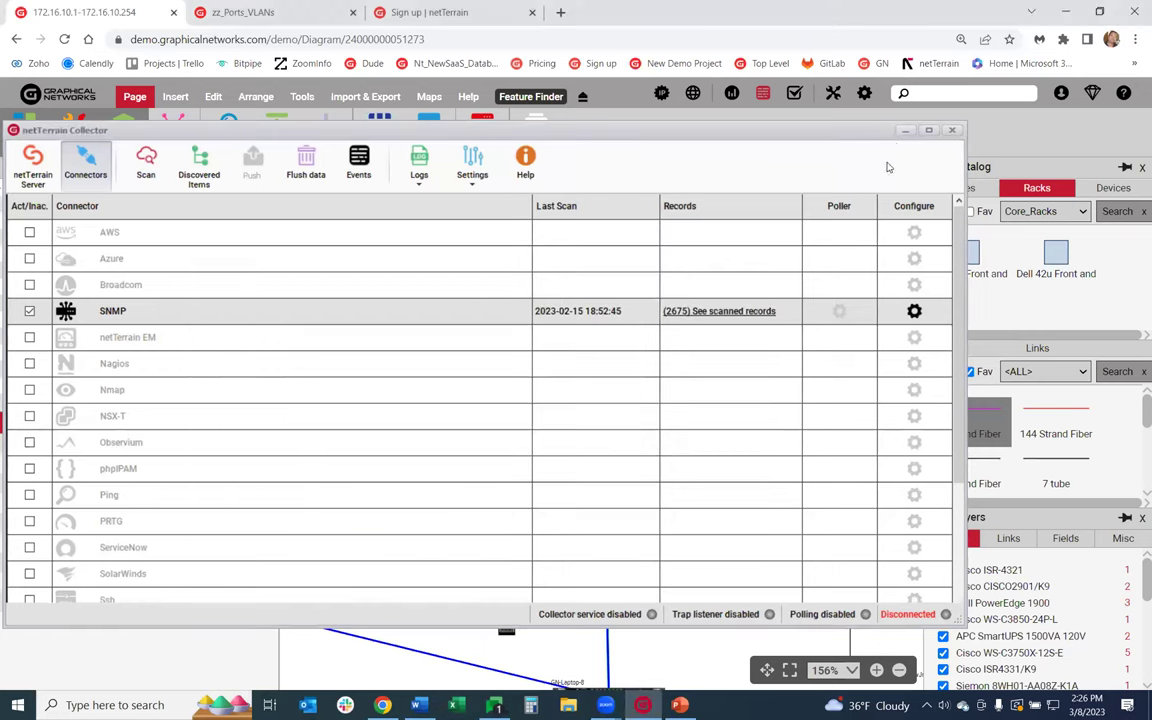
Select router RT-30 on the diagram and open the catalog field list of its device type.
left_click(590, 243)
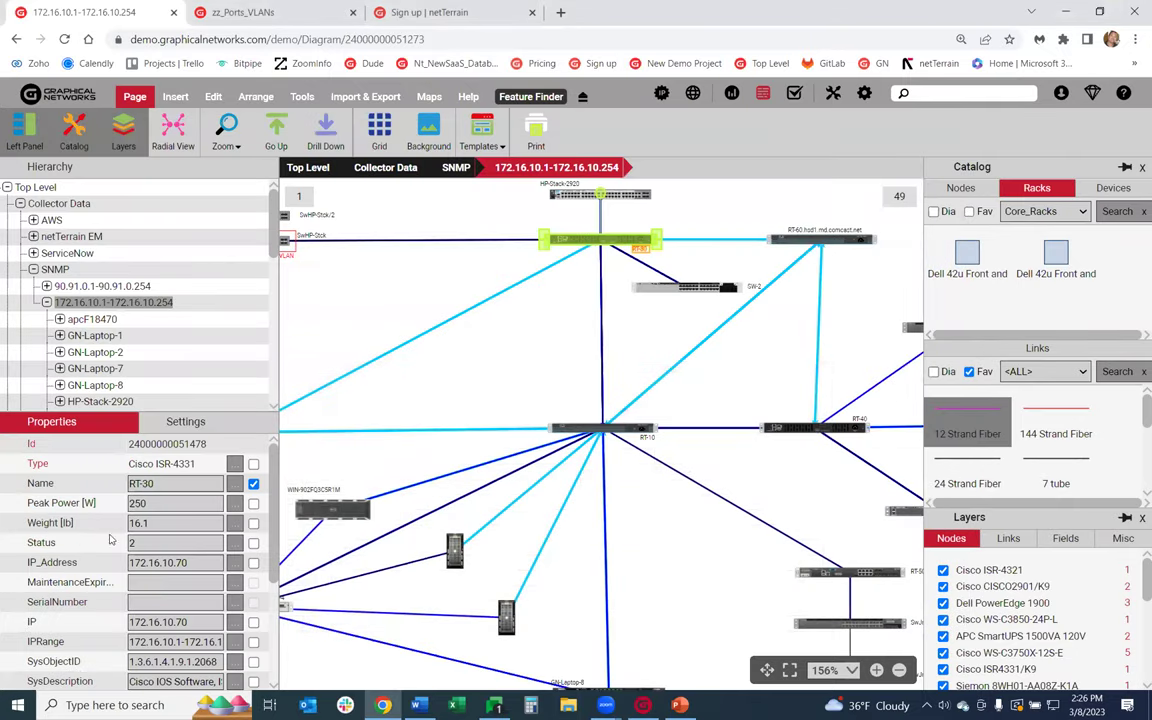
scroll(103, 571, "down", 1)
scroll(103, 571, "down", 2)
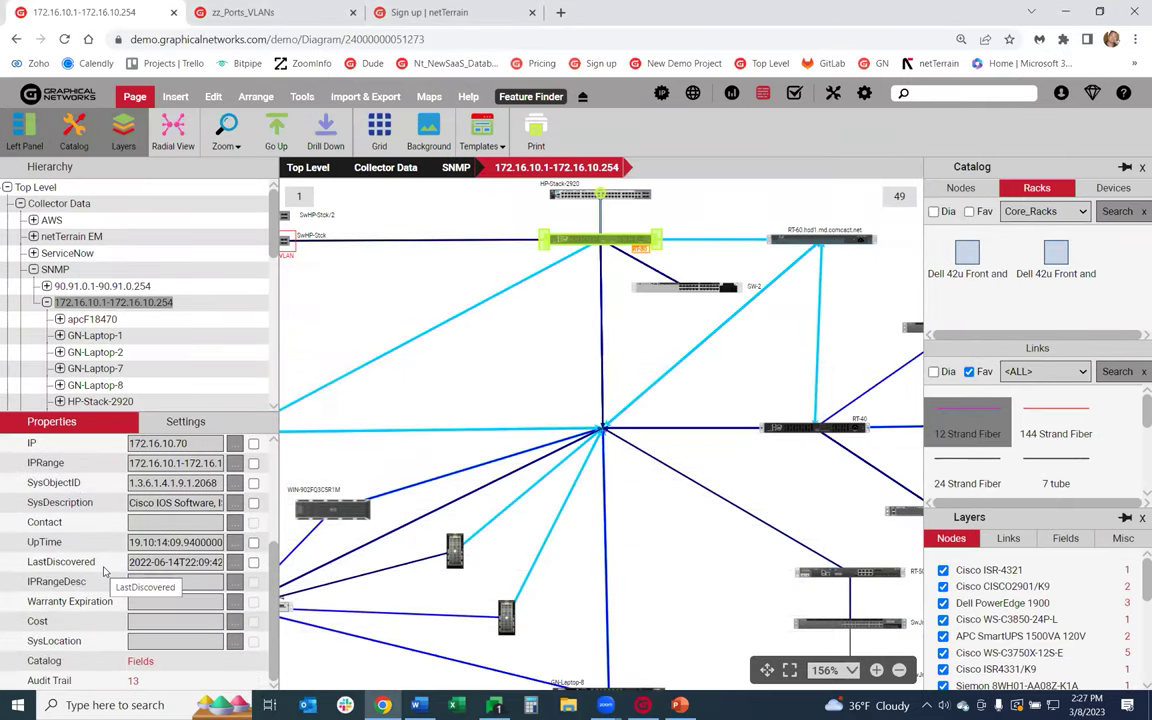
left_click(141, 662)
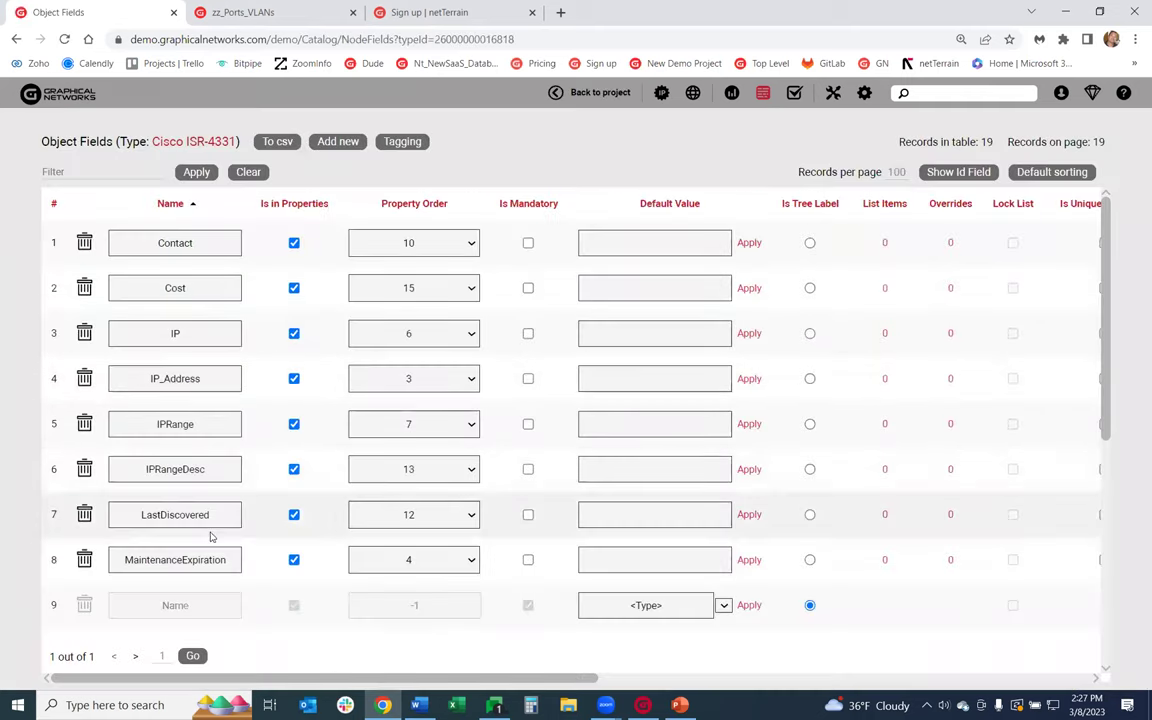
Exclude the Warranty Expiration field from the properties of the Cisco ISR-4331 type.
scroll(270, 482, "down", 1)
scroll(270, 482, "down", 5)
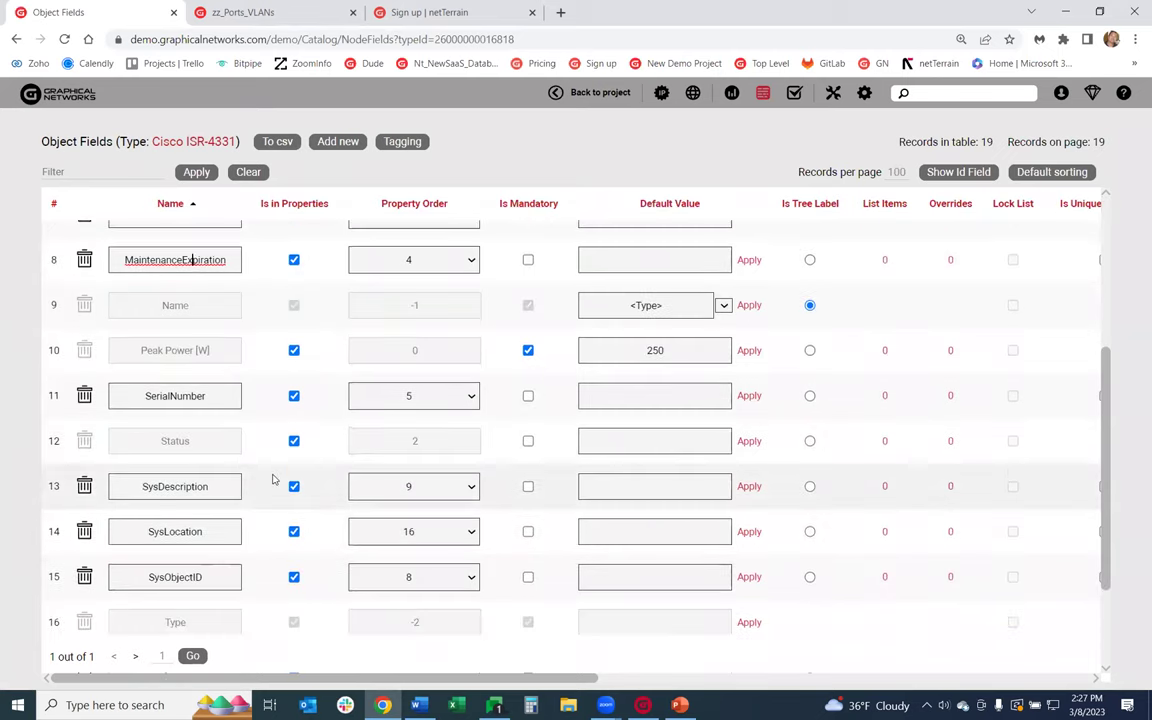
double_click(195, 566)
left_click(293, 566)
scroll(275, 490, "up", 1)
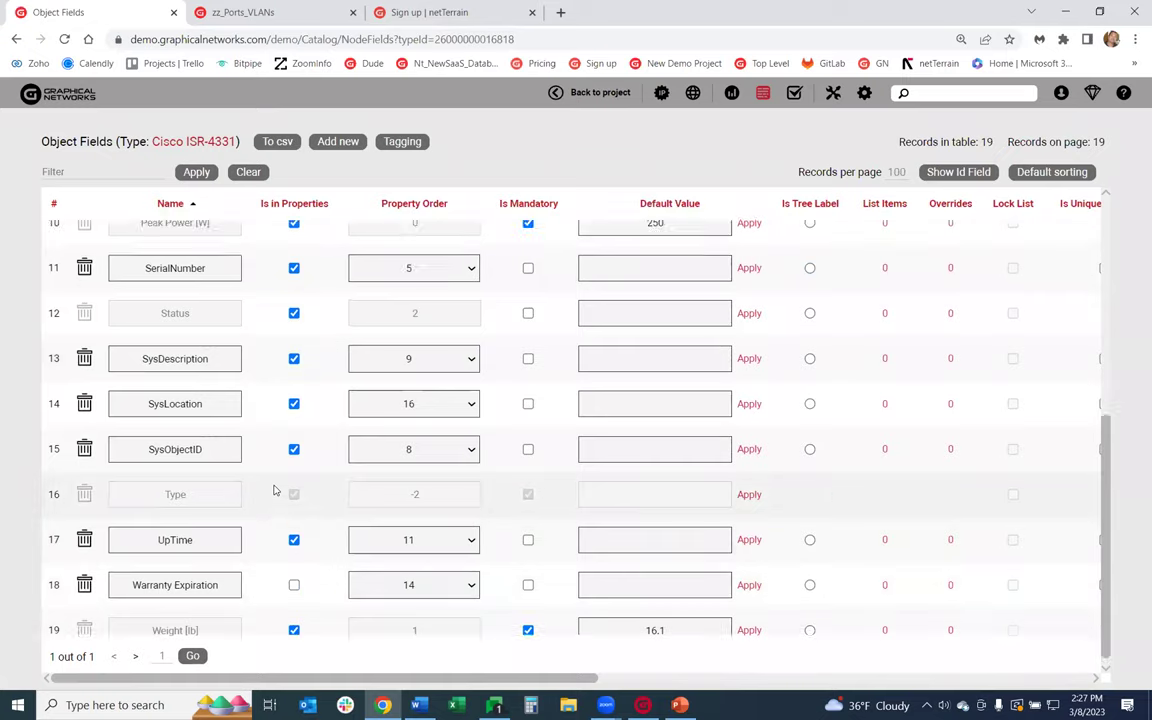
scroll(275, 490, "up", 5)
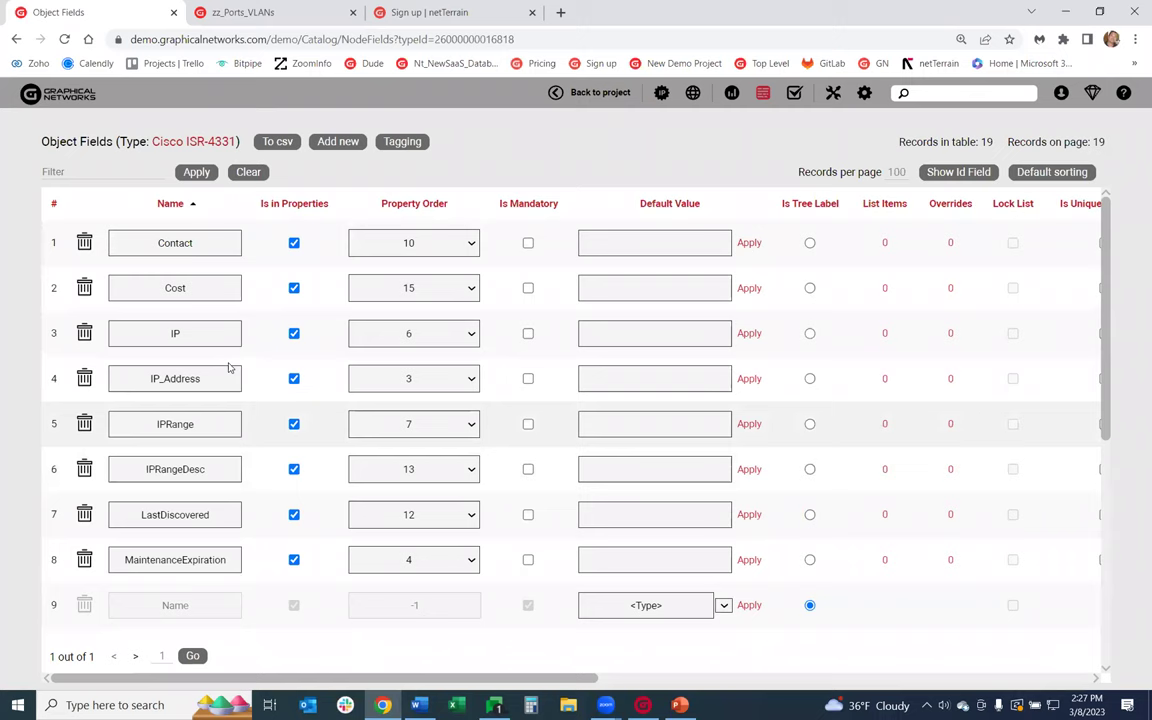
View the form for adding a new object field, cancel it, and return to the project diagram.
left_click(338, 142)
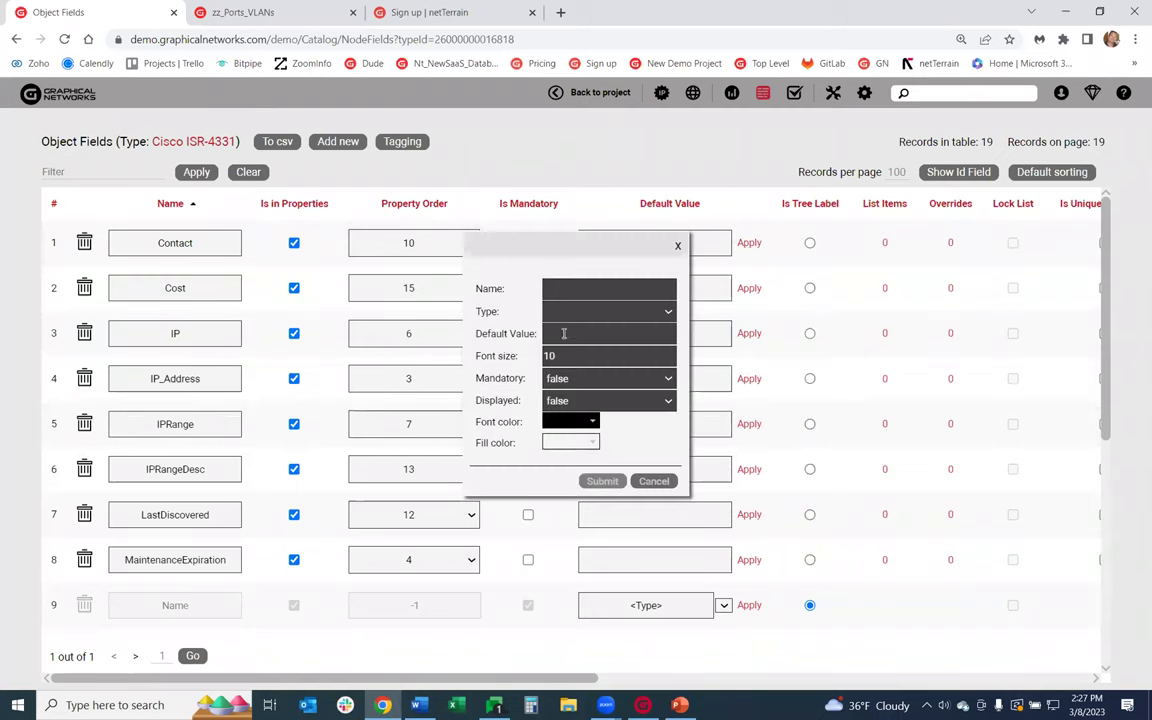
left_click(654, 459)
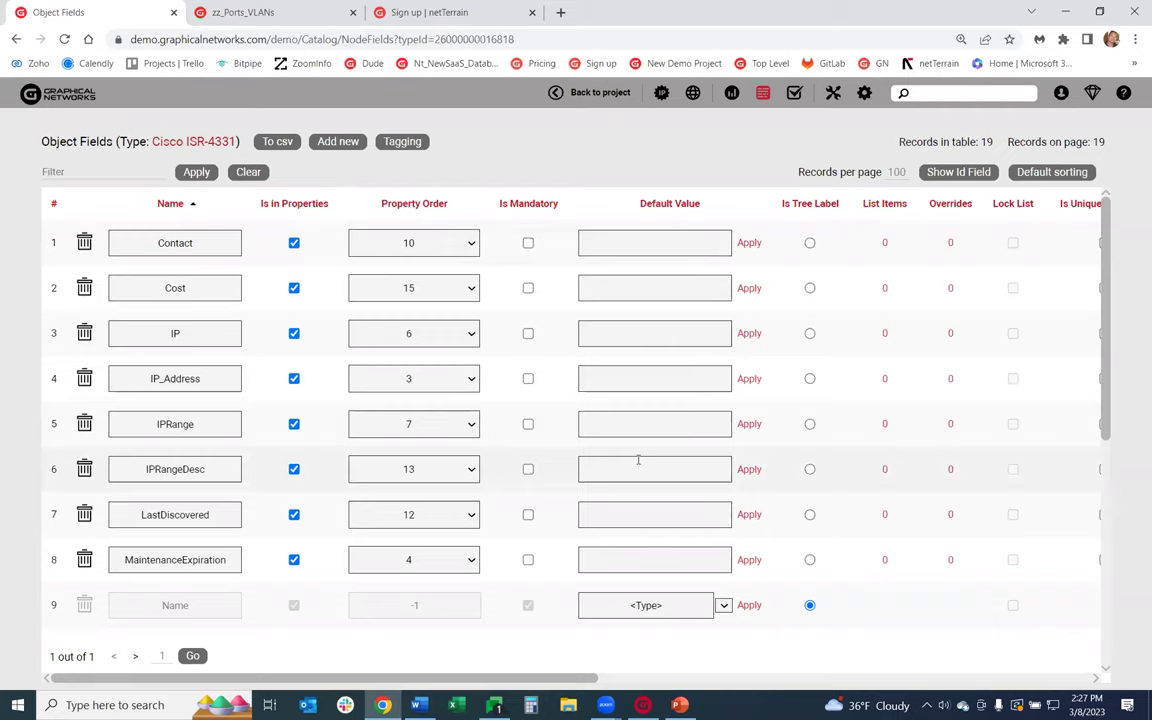
left_click(603, 92)
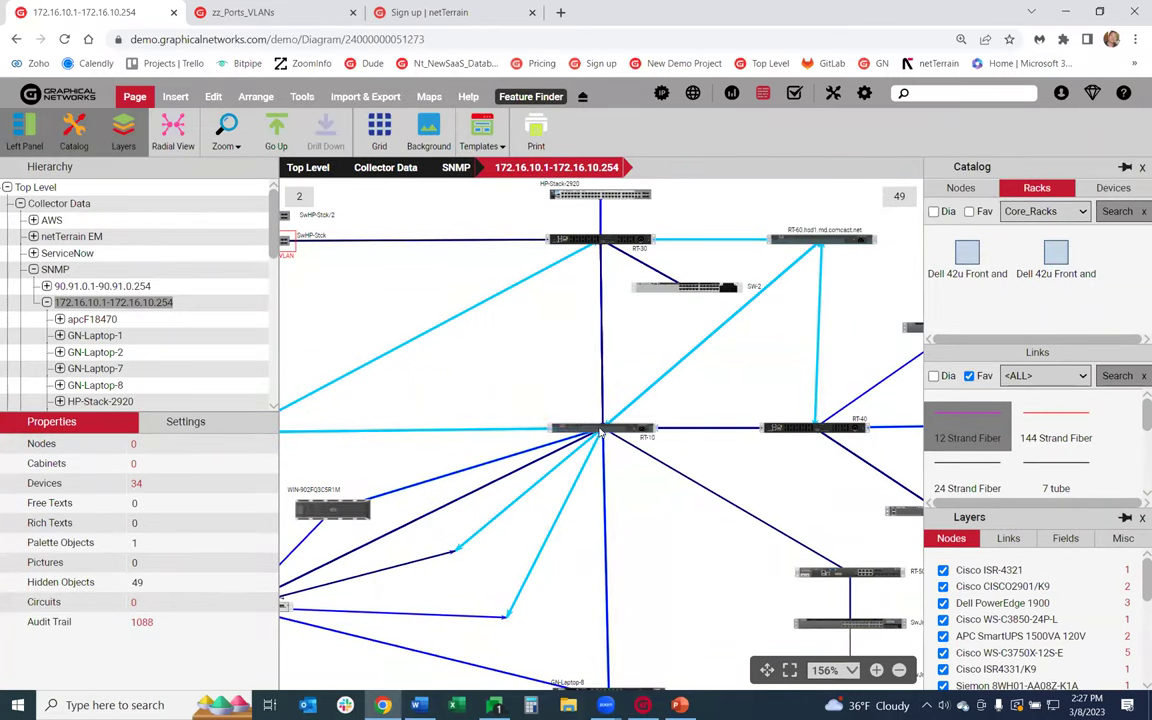
Load and run the existing MaintenanceReport query, then return to the project diagram.
left_click(601, 430)
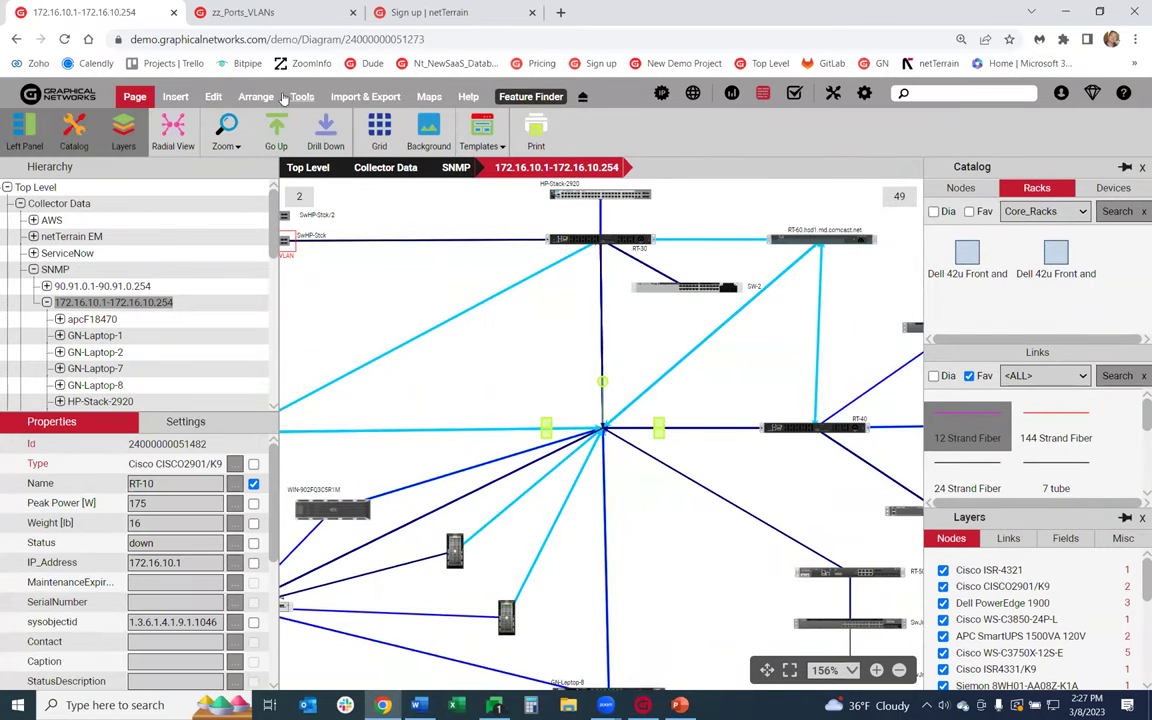
left_click(301, 96)
left_click(329, 130)
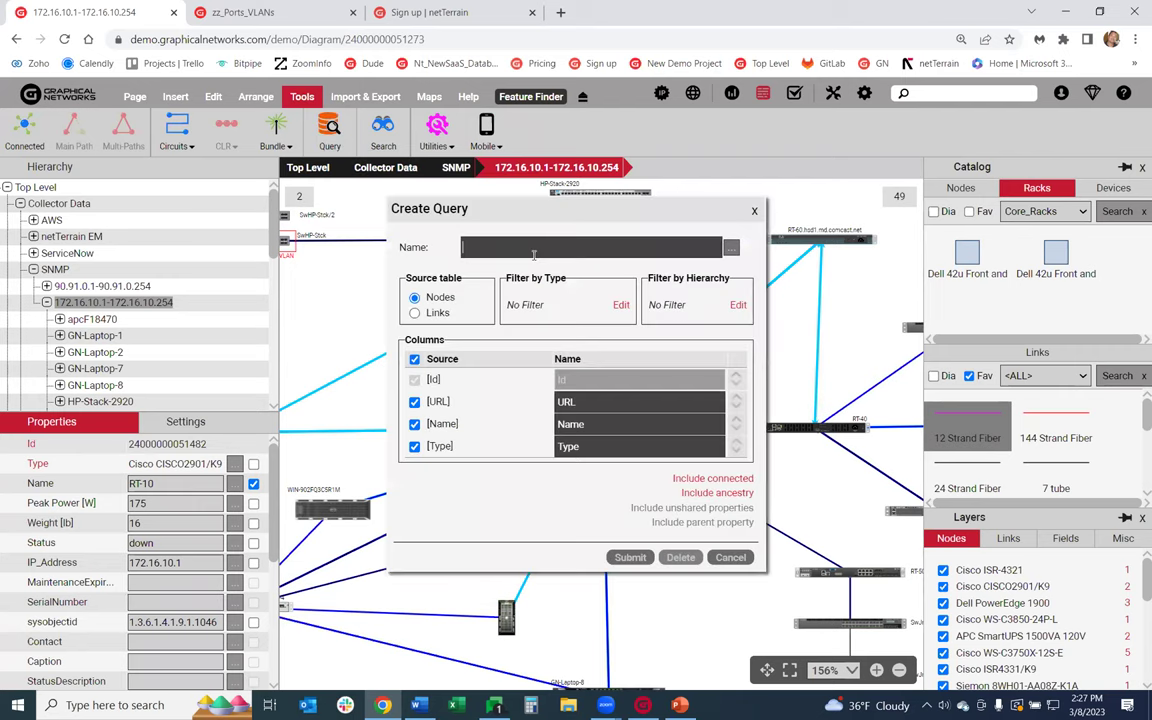
left_click(731, 247)
left_click(444, 164)
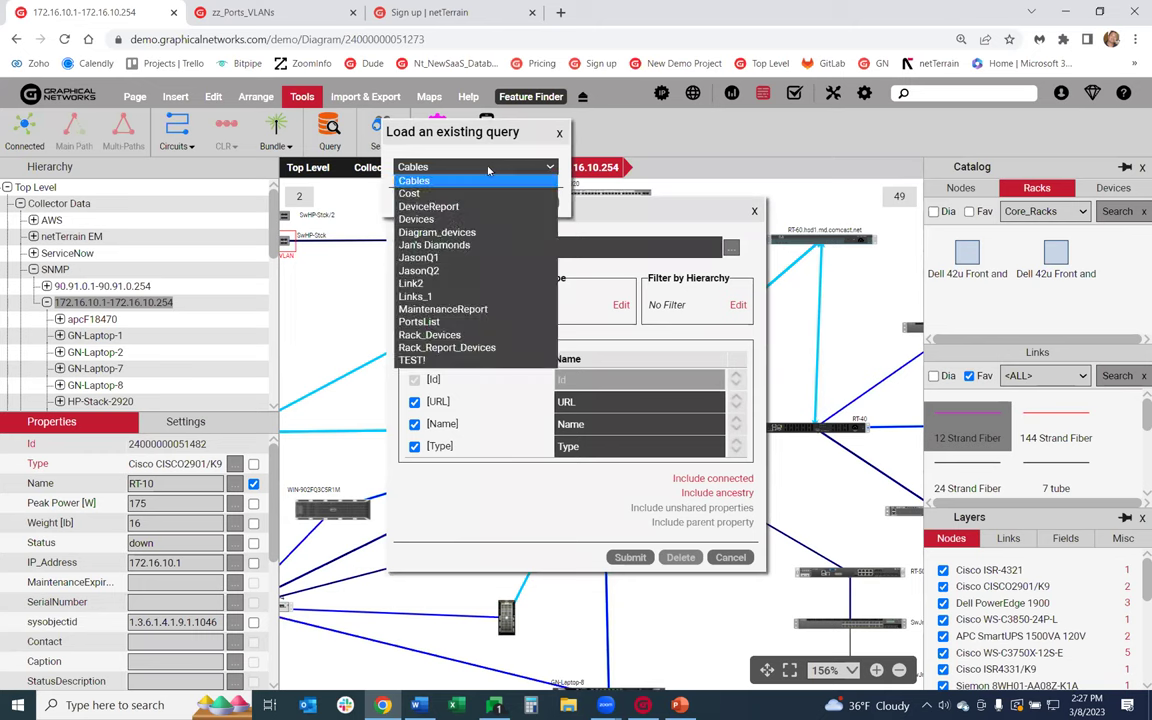
left_click(463, 309)
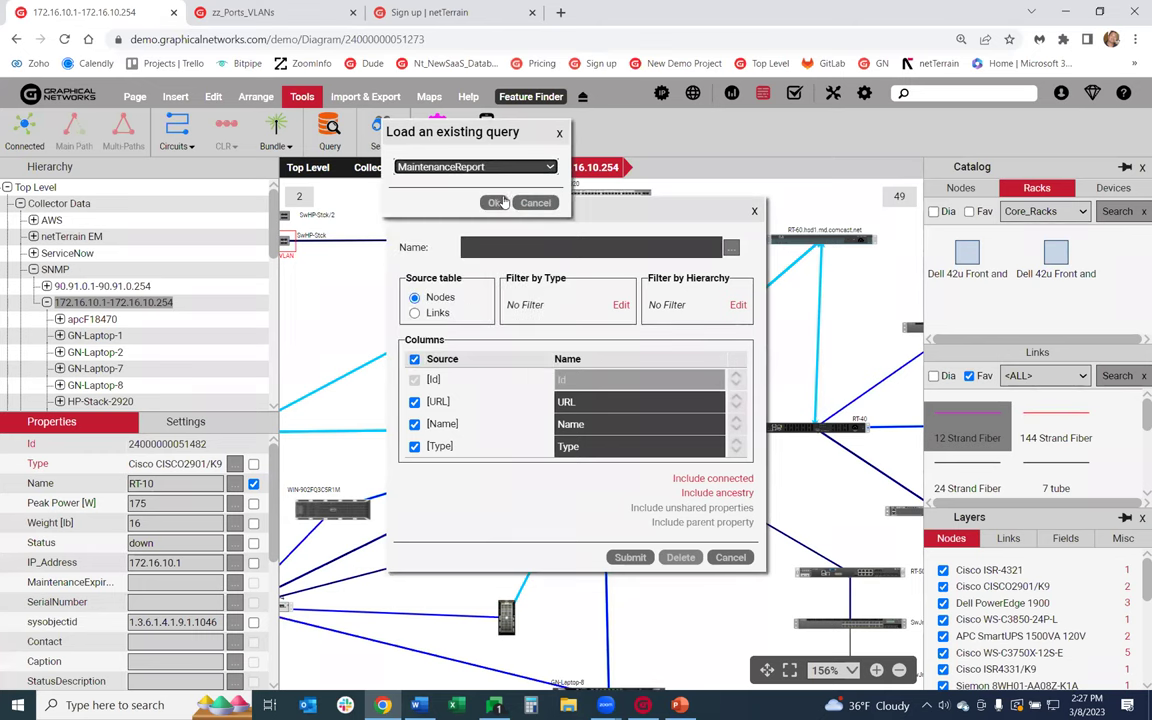
left_click(452, 195)
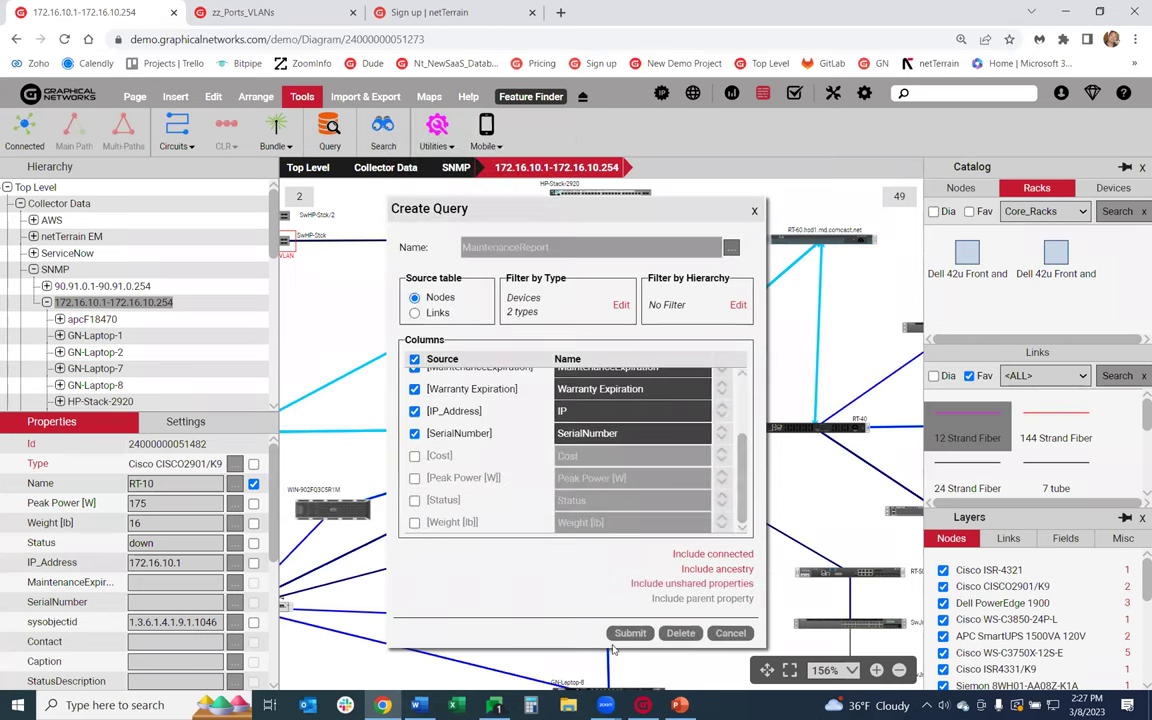
left_click(628, 633)
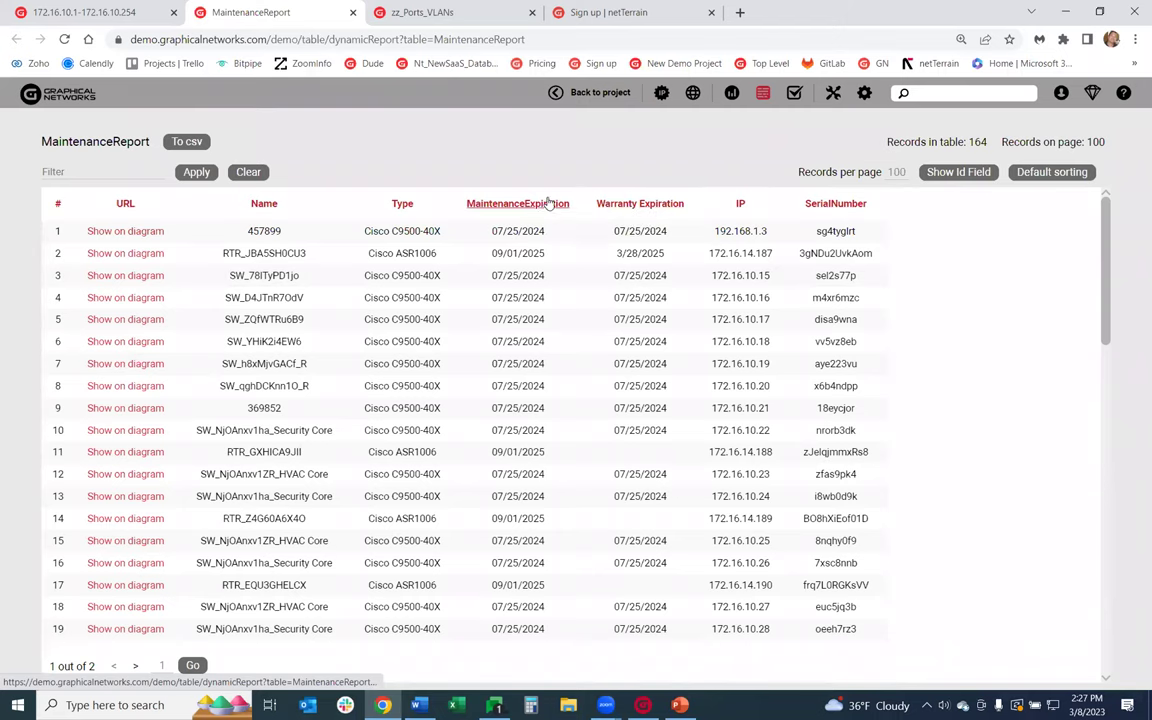
left_click(588, 100)
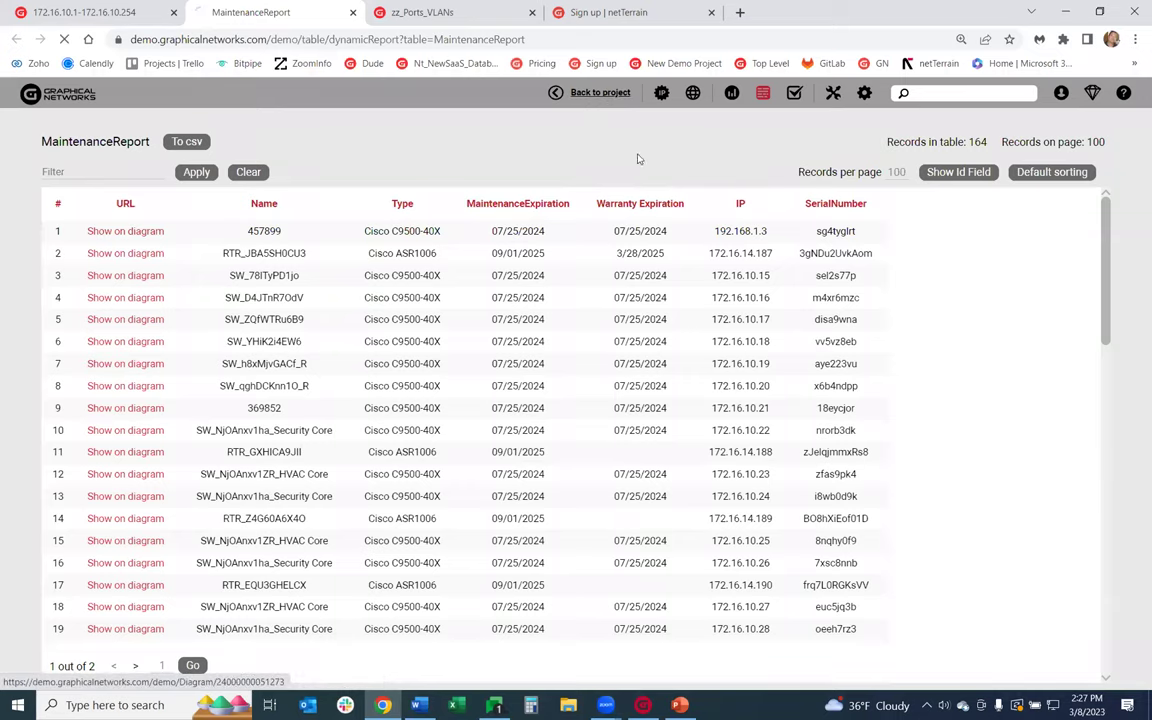
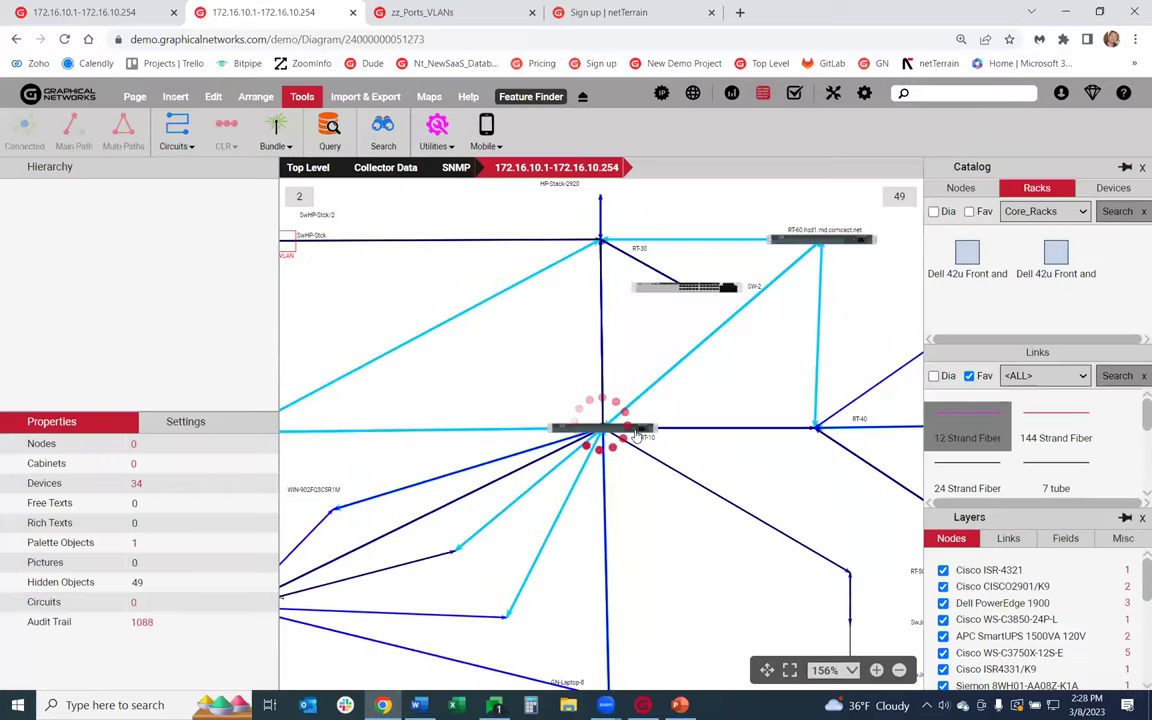
Open the work order tasks of the link between RT-10 and RT-40 and start adding a new task.
left_click(688, 432)
right_click(684, 431)
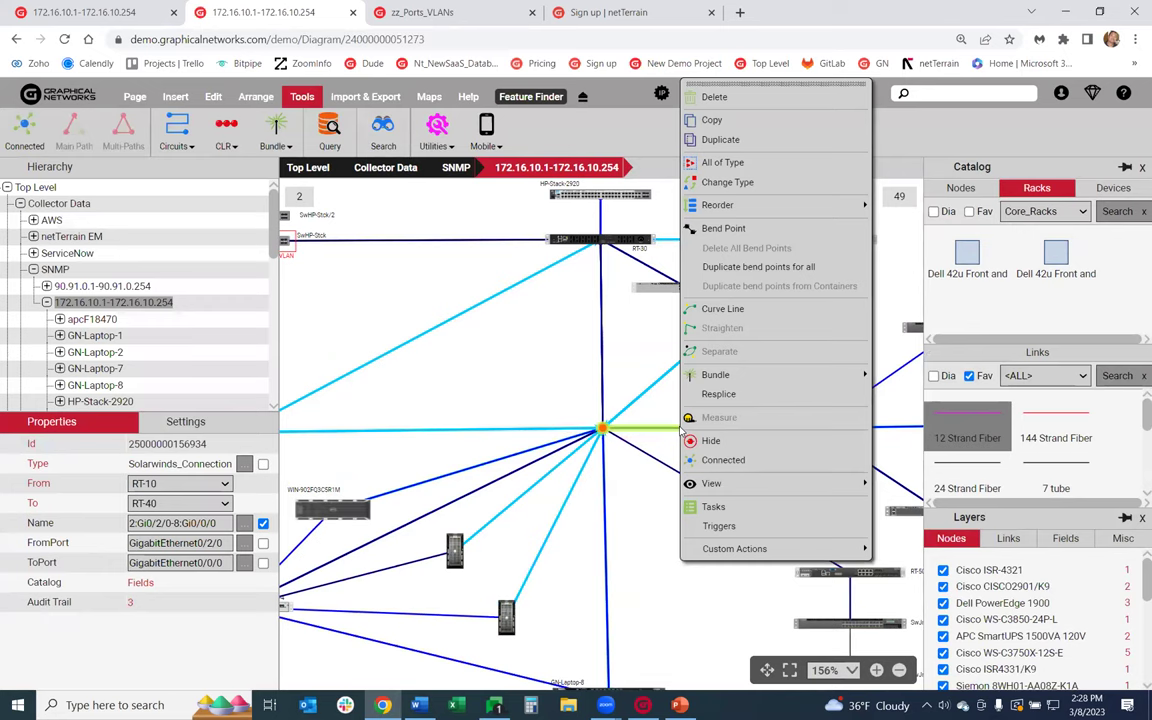
left_click(713, 506)
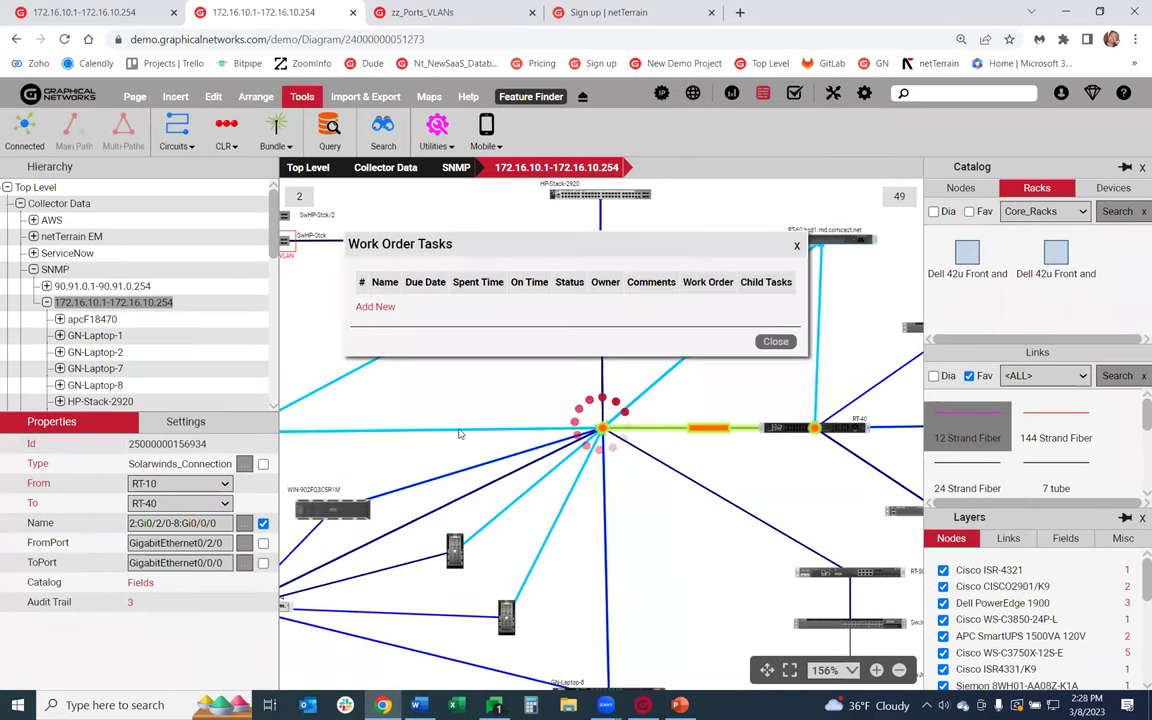
left_click(380, 308)
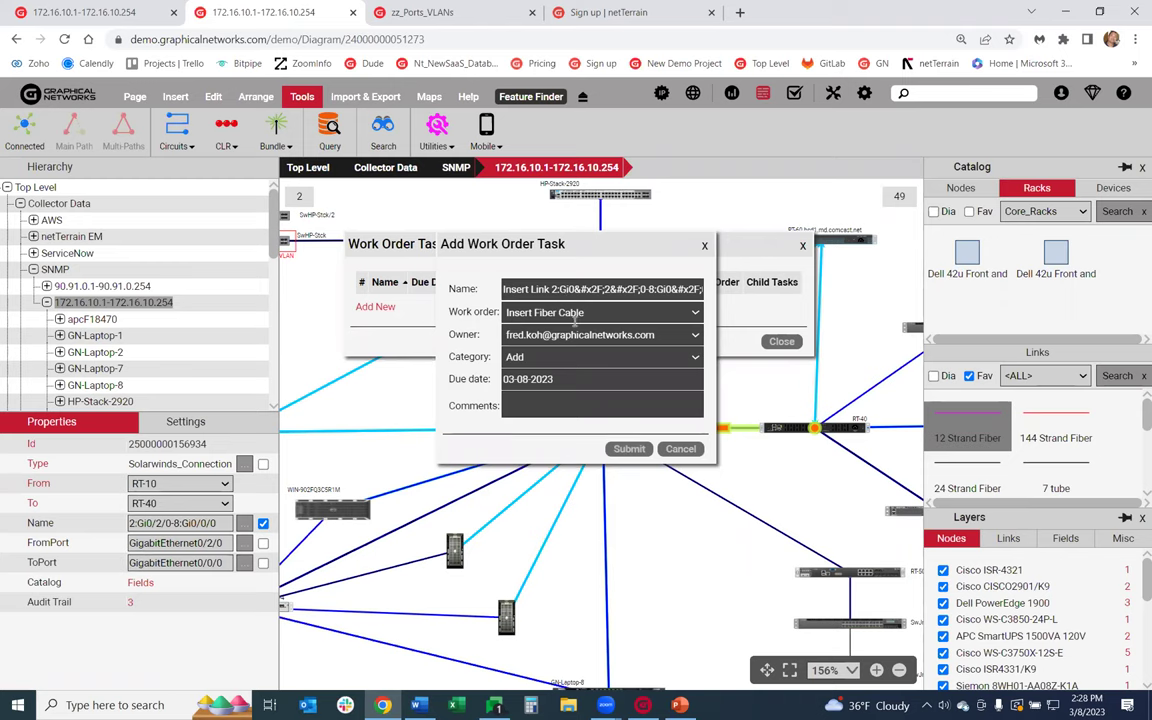
Assign the link's new task to a new work order named Insert Connection.
left_click(690, 312)
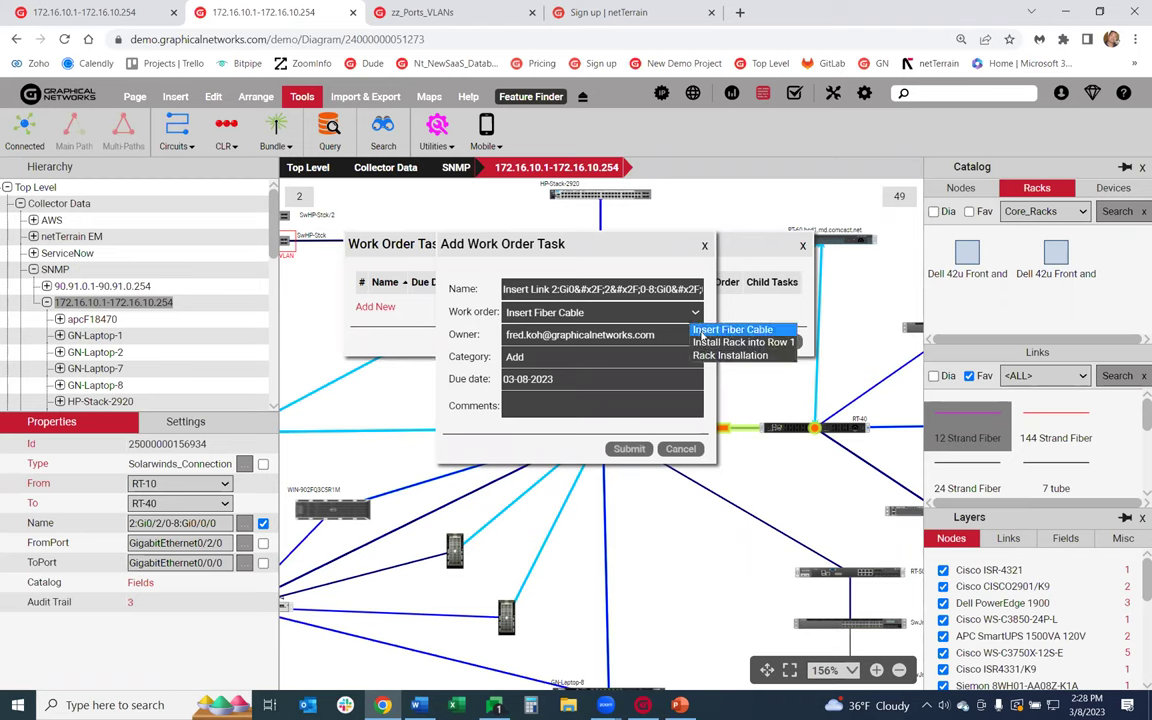
left_click(595, 313)
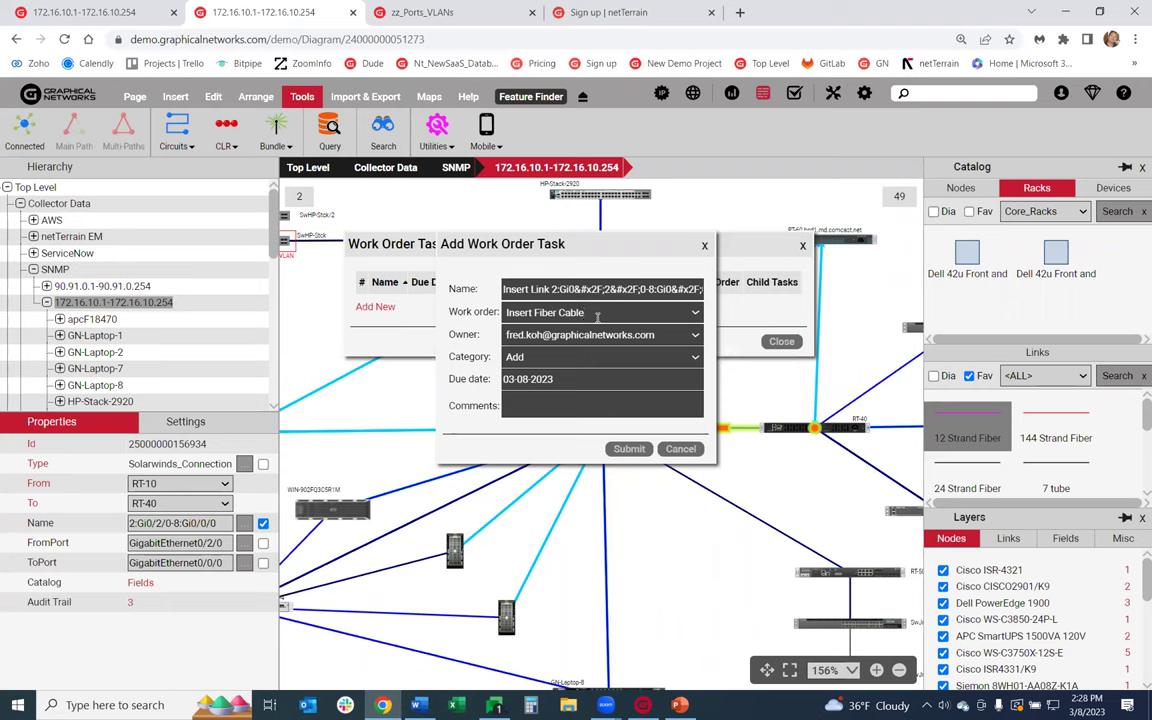
left_click_drag(595, 314, 446, 286)
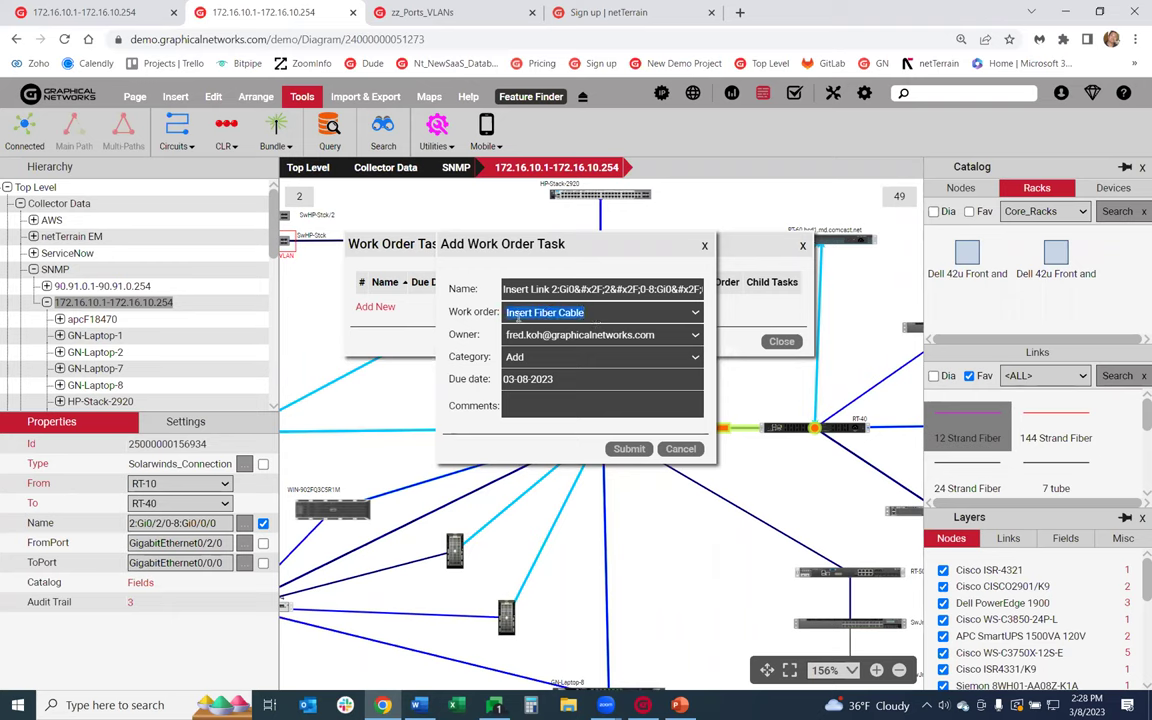
type("Insert")
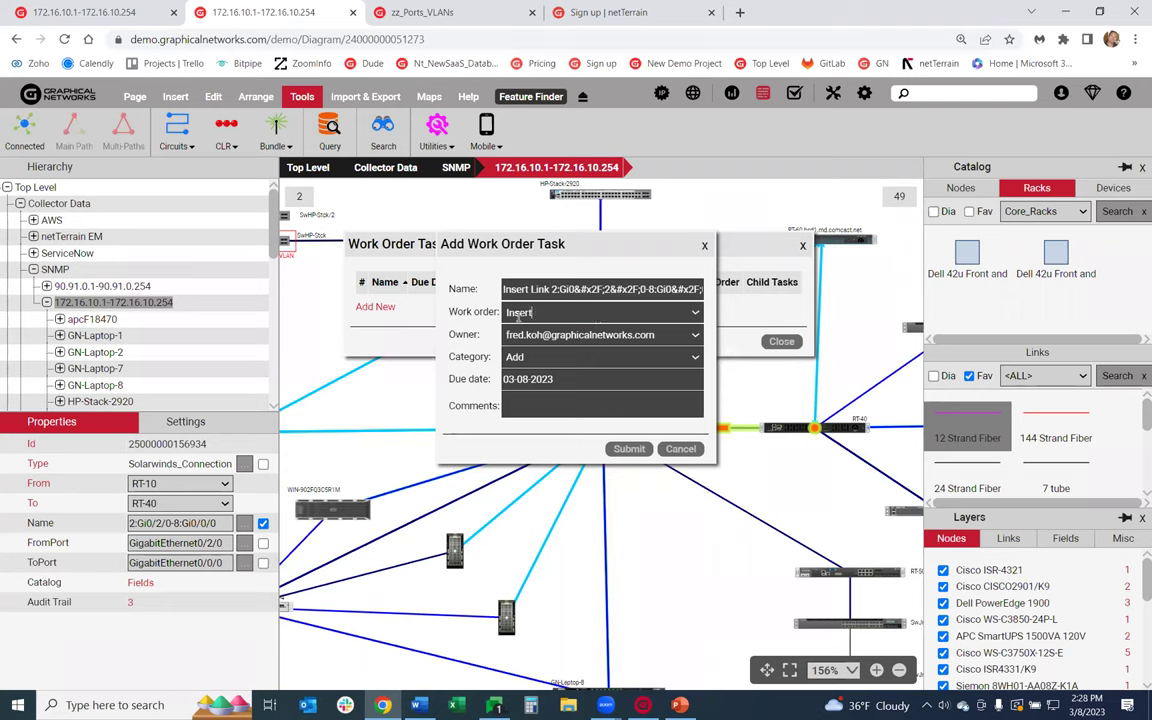
type(" Connection")
Set the task's due date to 03-09-2023, submit the task, and close the link's work order task list.
left_click(692, 337)
left_click(627, 364)
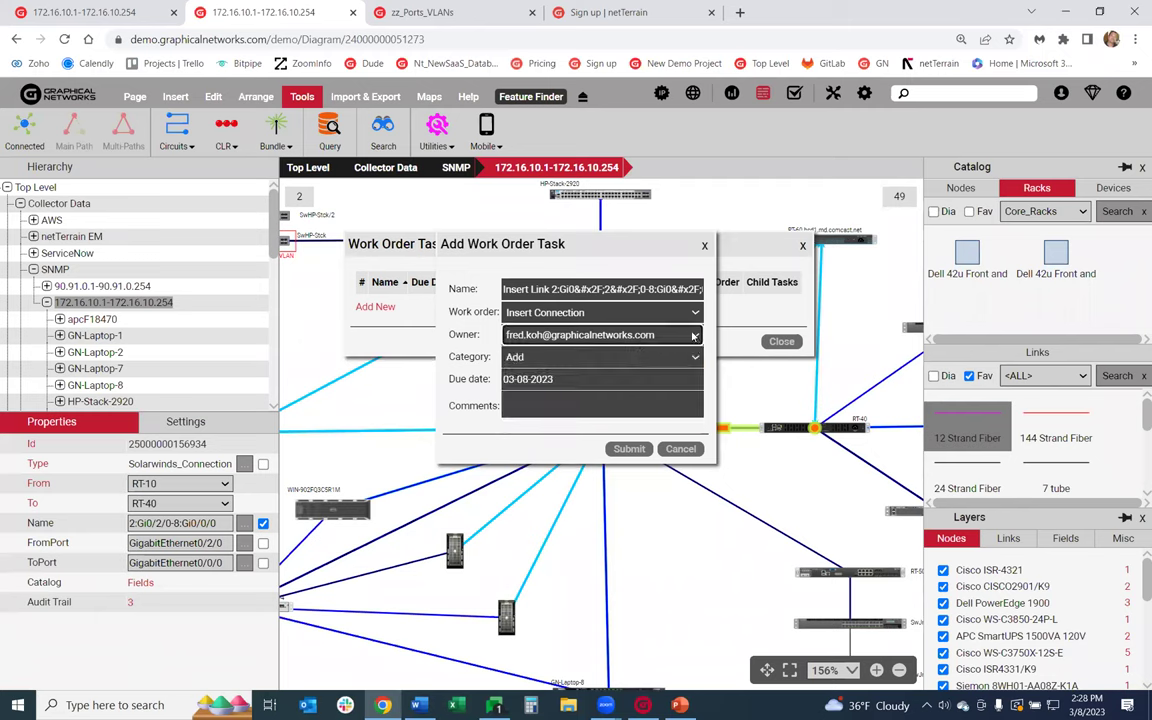
left_click(627, 362)
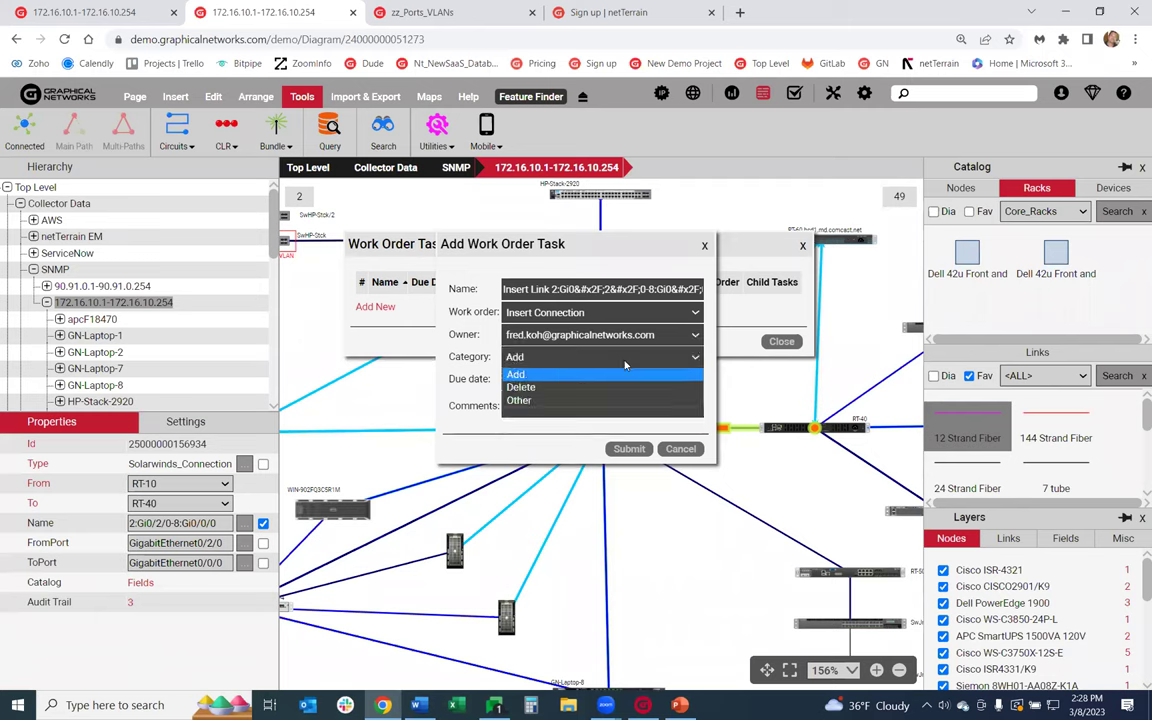
left_click(541, 380)
left_click(541, 379)
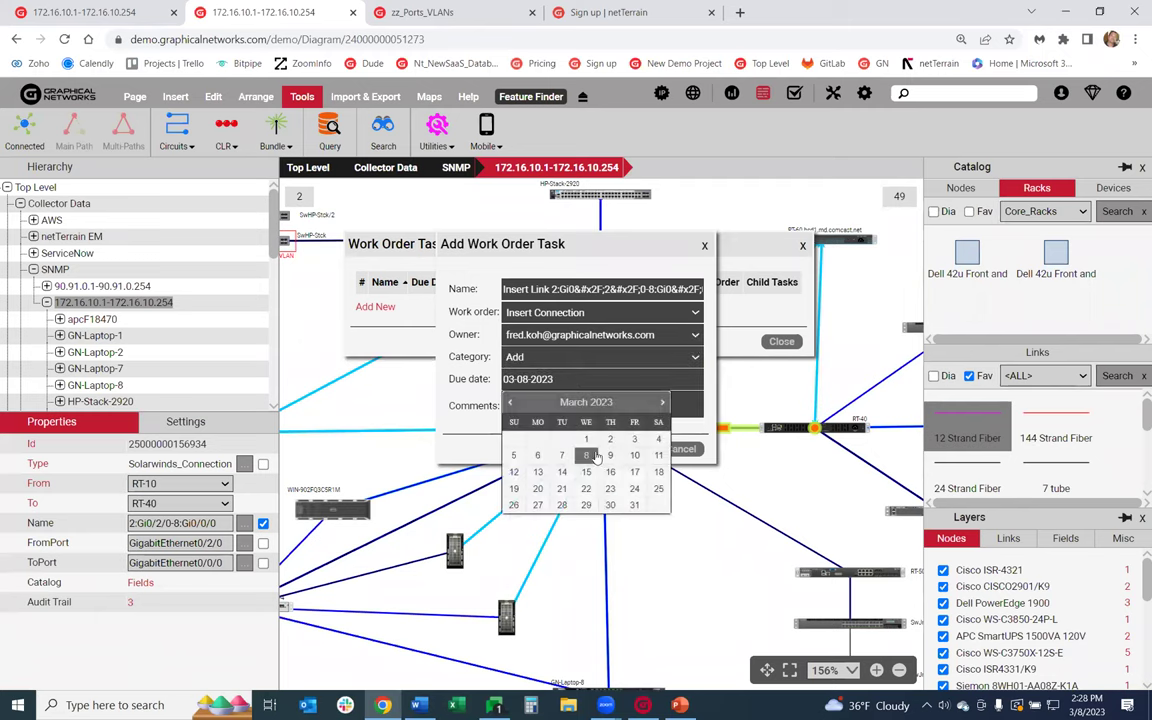
left_click(609, 458)
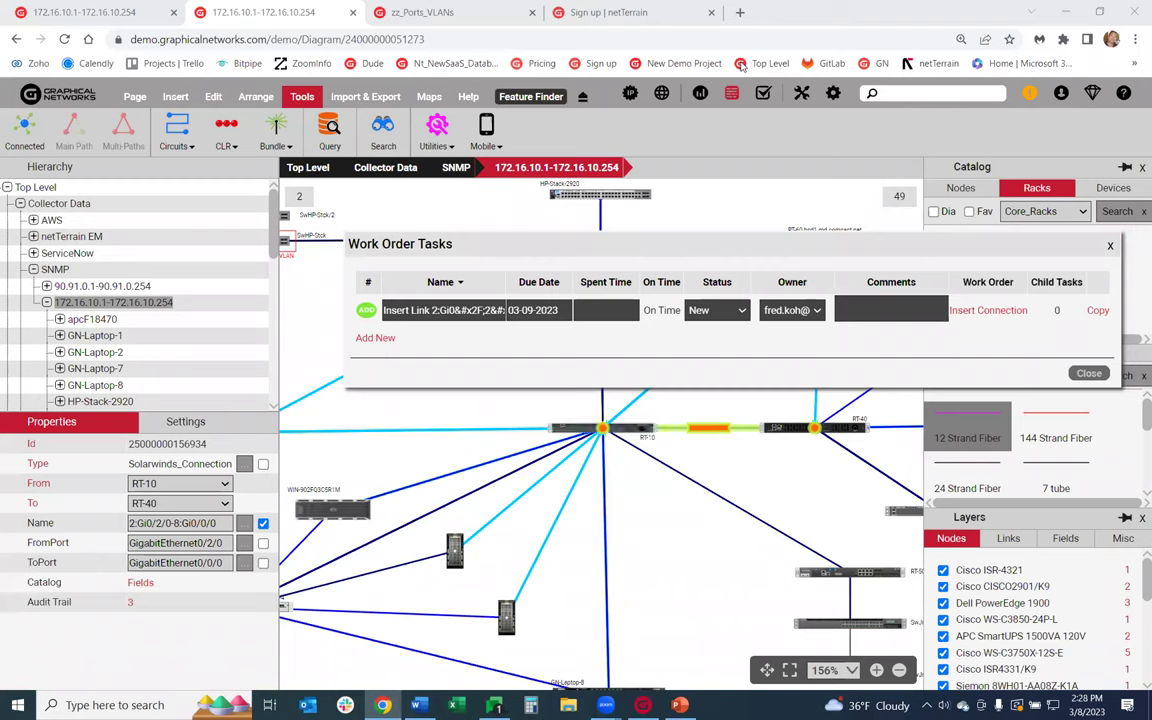
left_click(1108, 246)
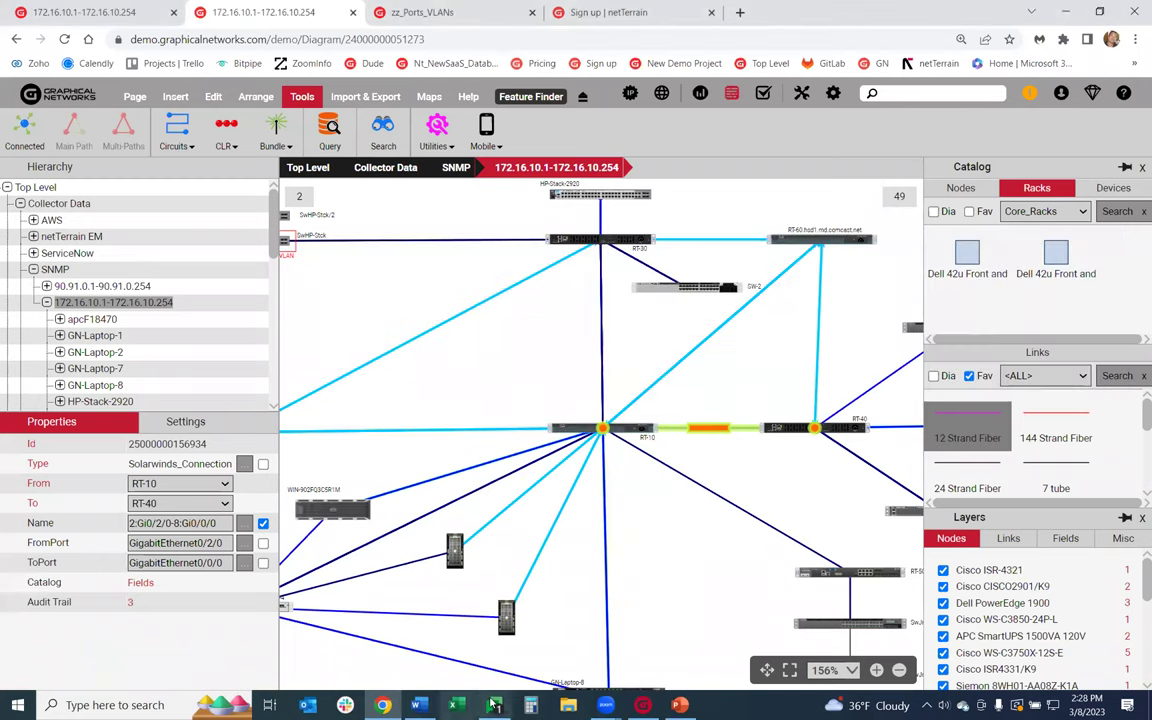
Switch to netTerrain Collector, enable the SolarWinds connector, and view its connectivity and advanced settings.
left_click(642, 706)
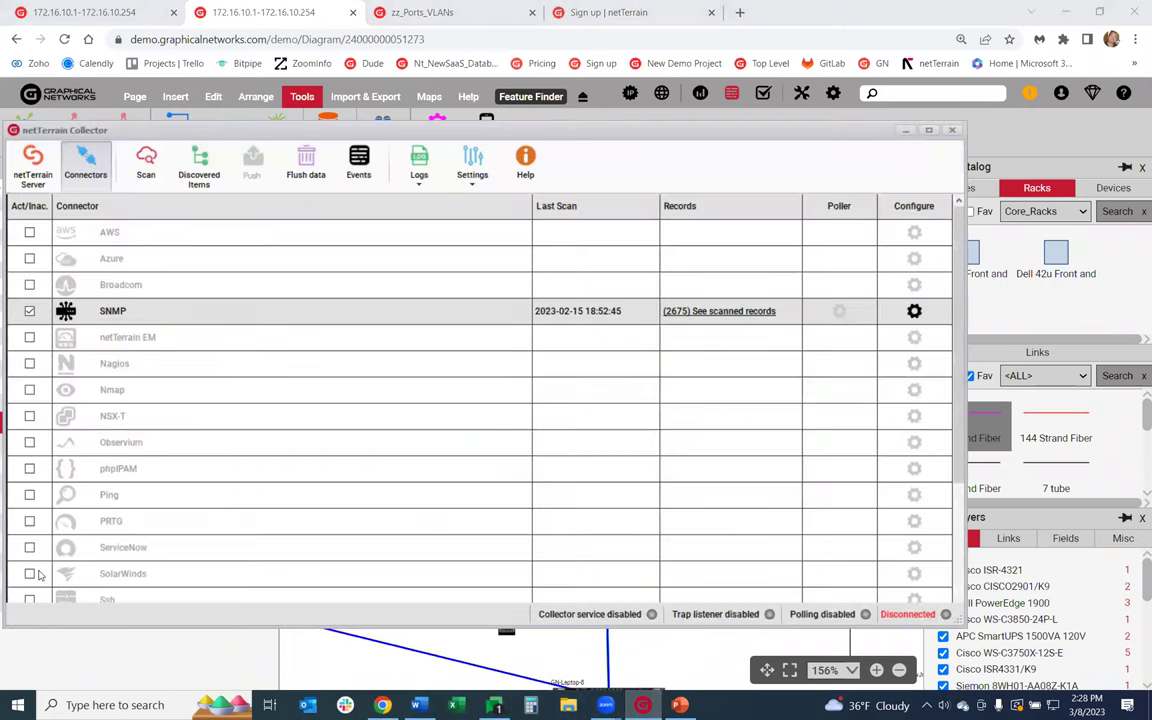
left_click(29, 574)
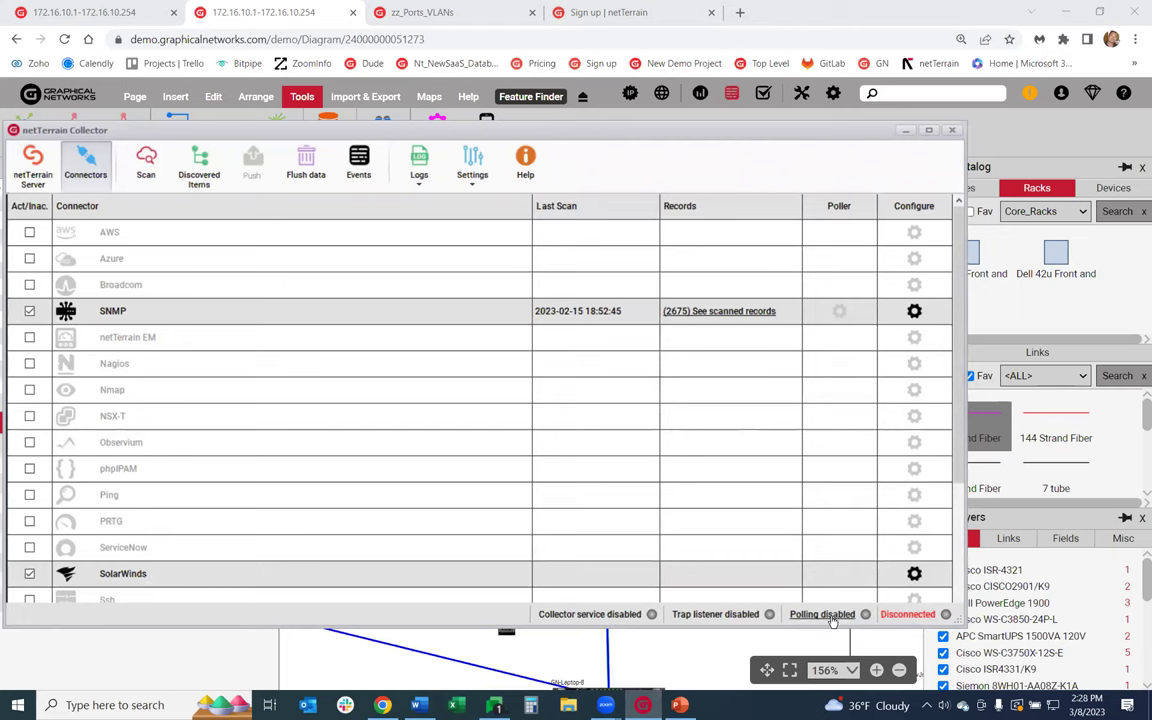
left_click(914, 574)
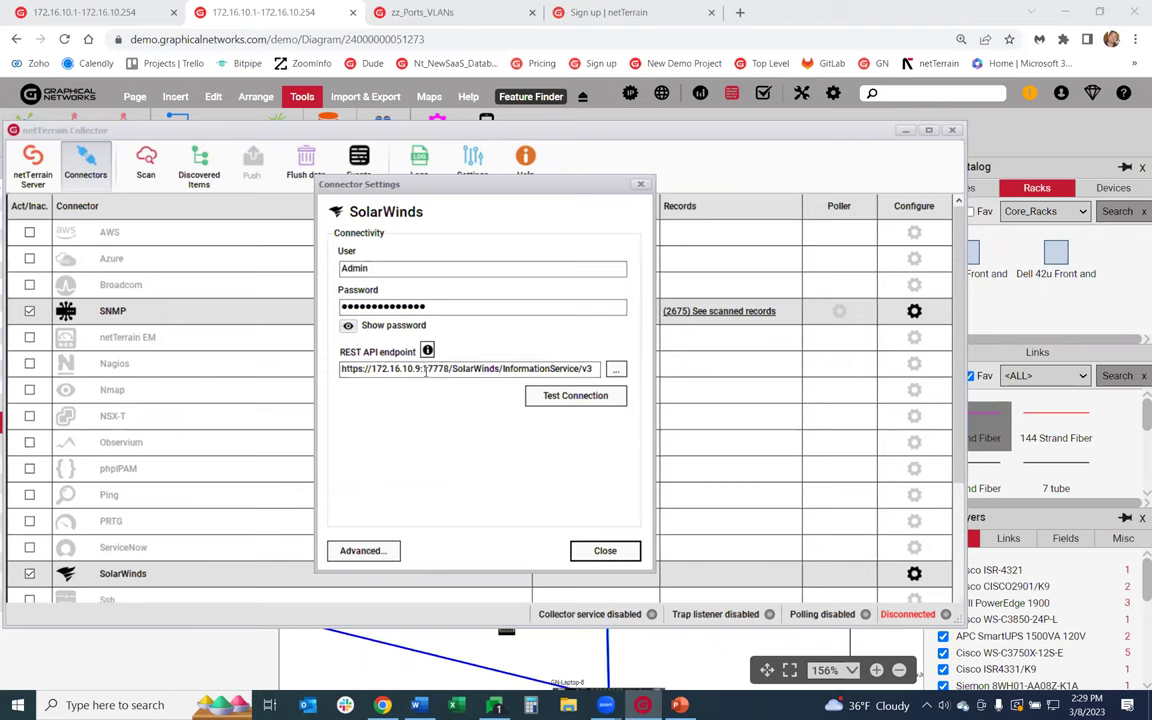
left_click(385, 552)
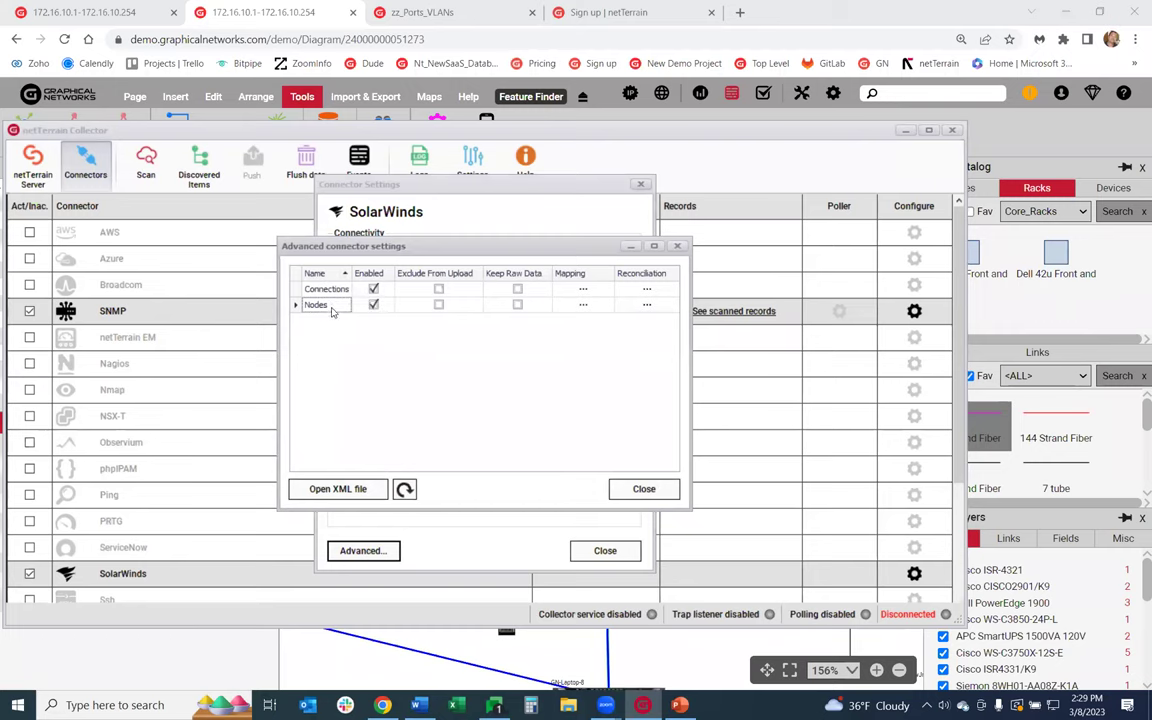
left_click(644, 489)
key("Escape")
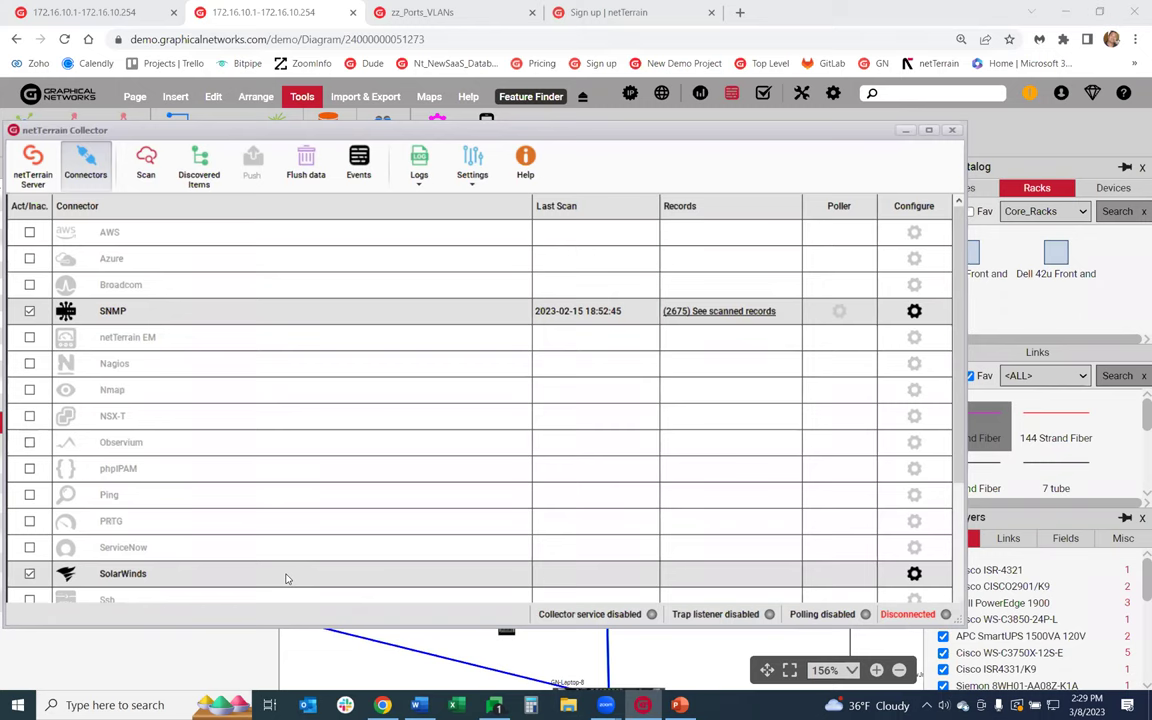
Look through the list of available Collector connectors and return to the network diagram in the browser.
scroll(317, 490, "down", 2)
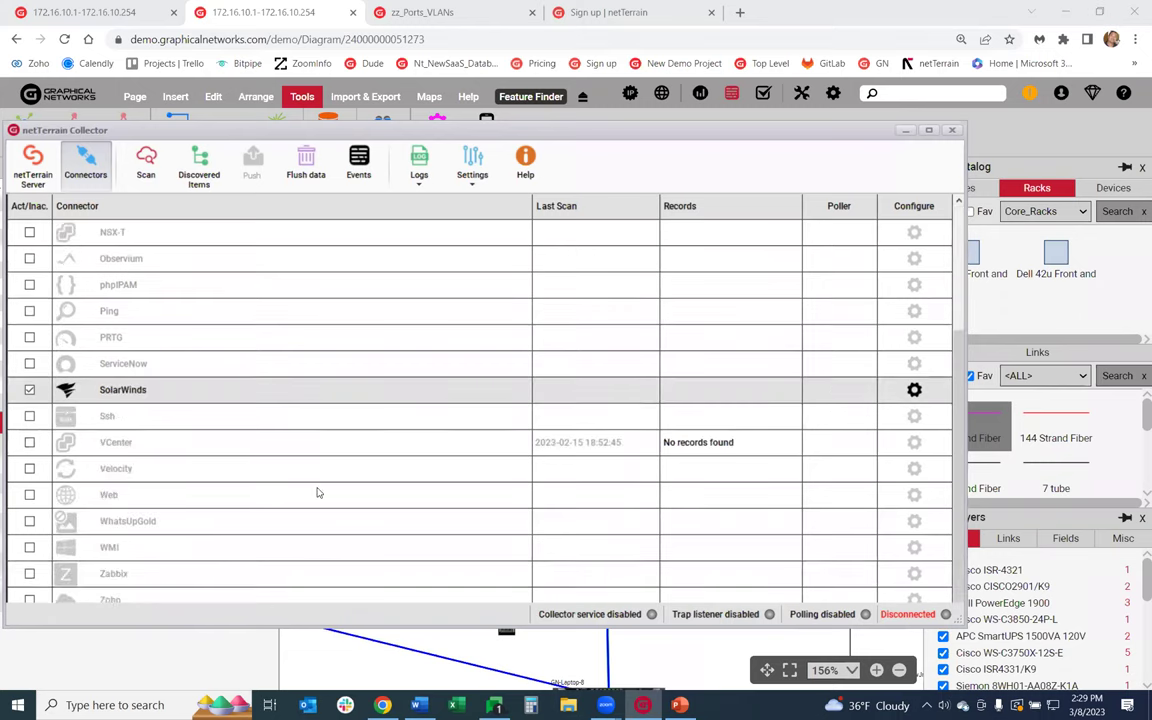
scroll(337, 483, "up", 2)
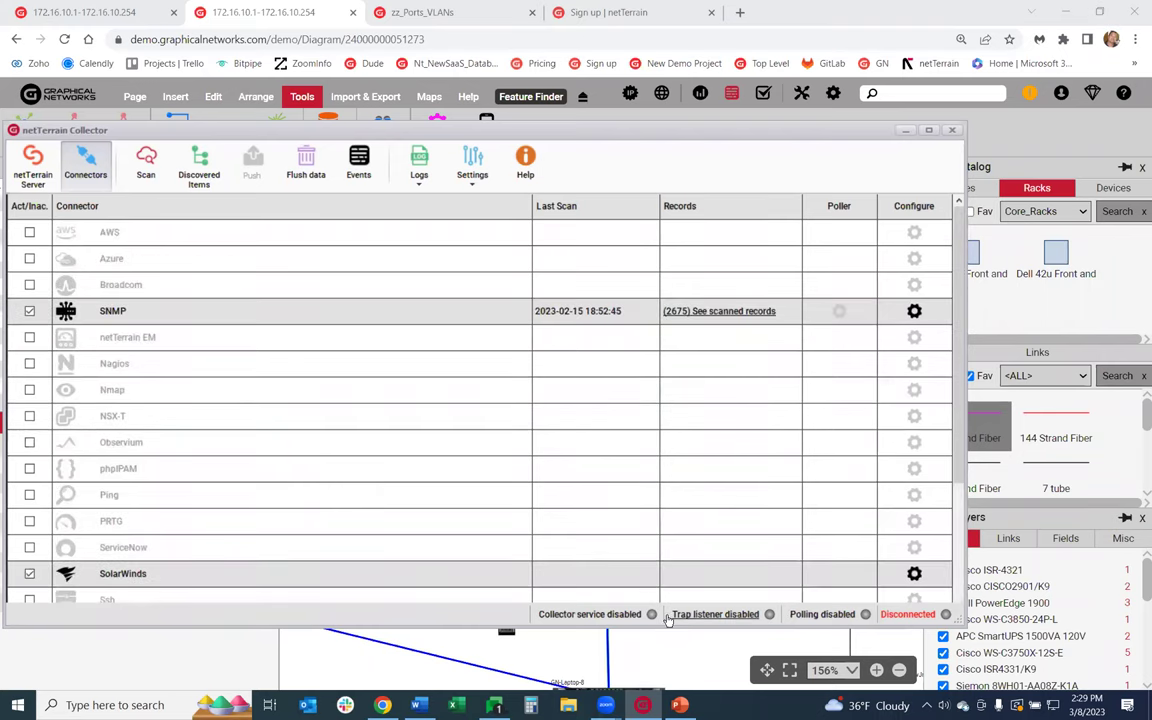
left_click(604, 80)
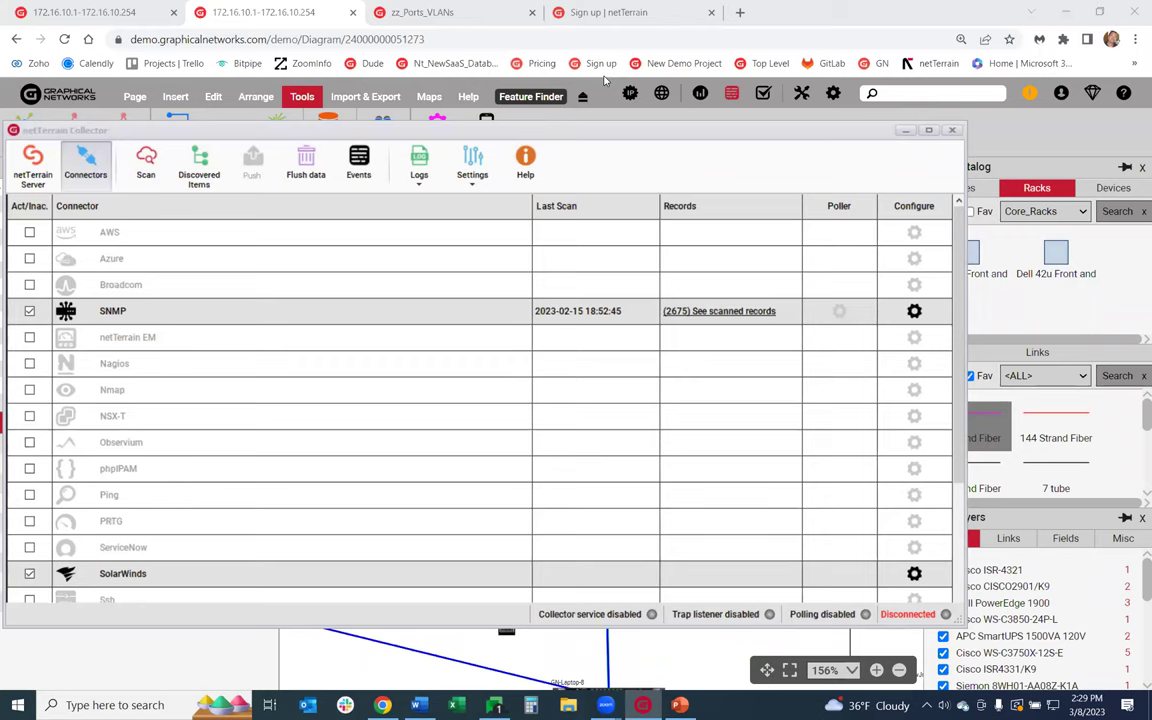
left_click(562, 640)
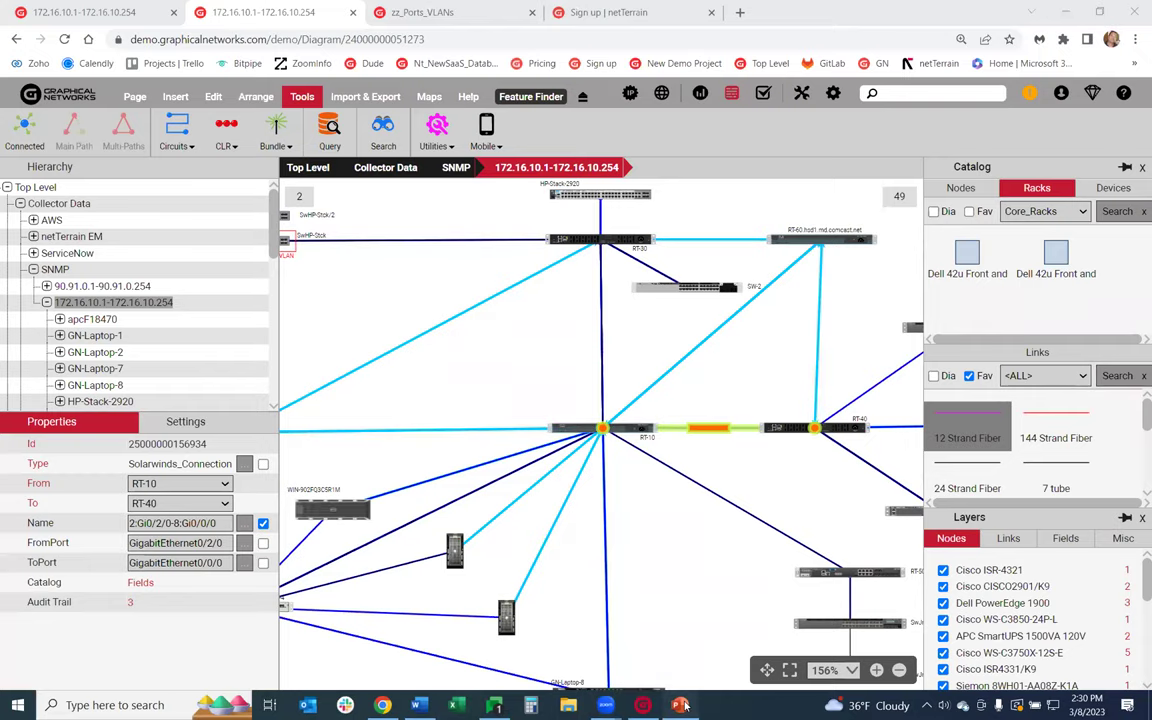
Show the Free Trial slide in PowerPoint and review the netTerrain account sign-up page in Chrome.
left_click(681, 705)
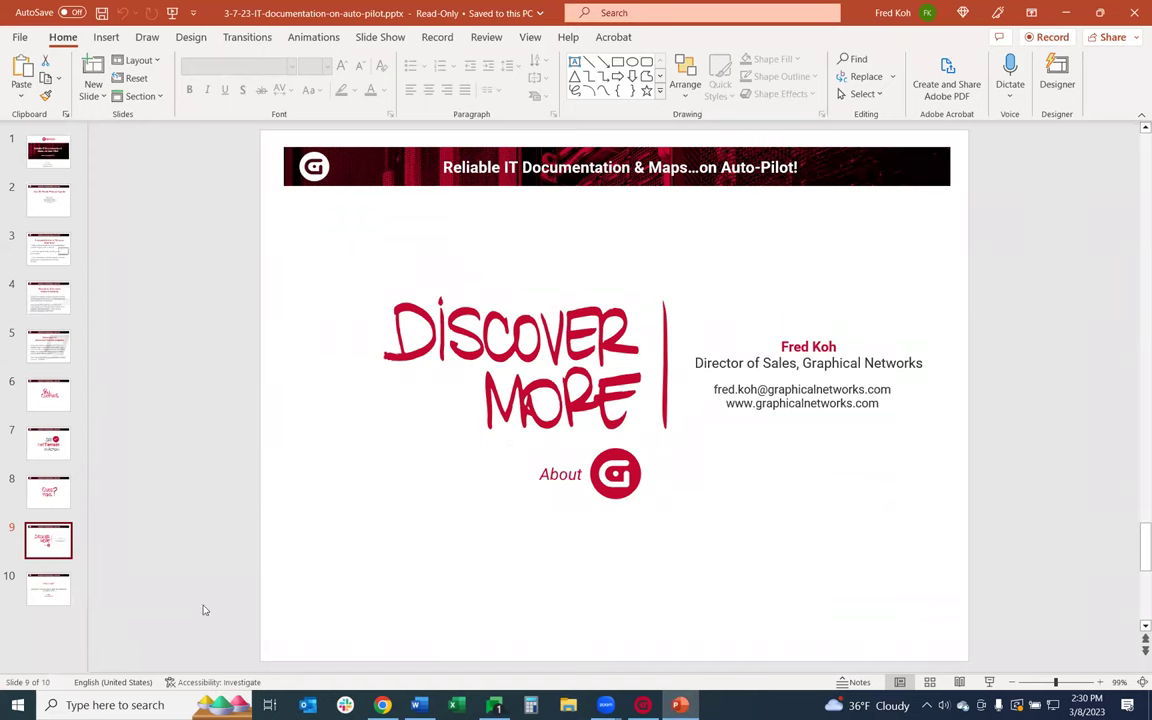
left_click(57, 594)
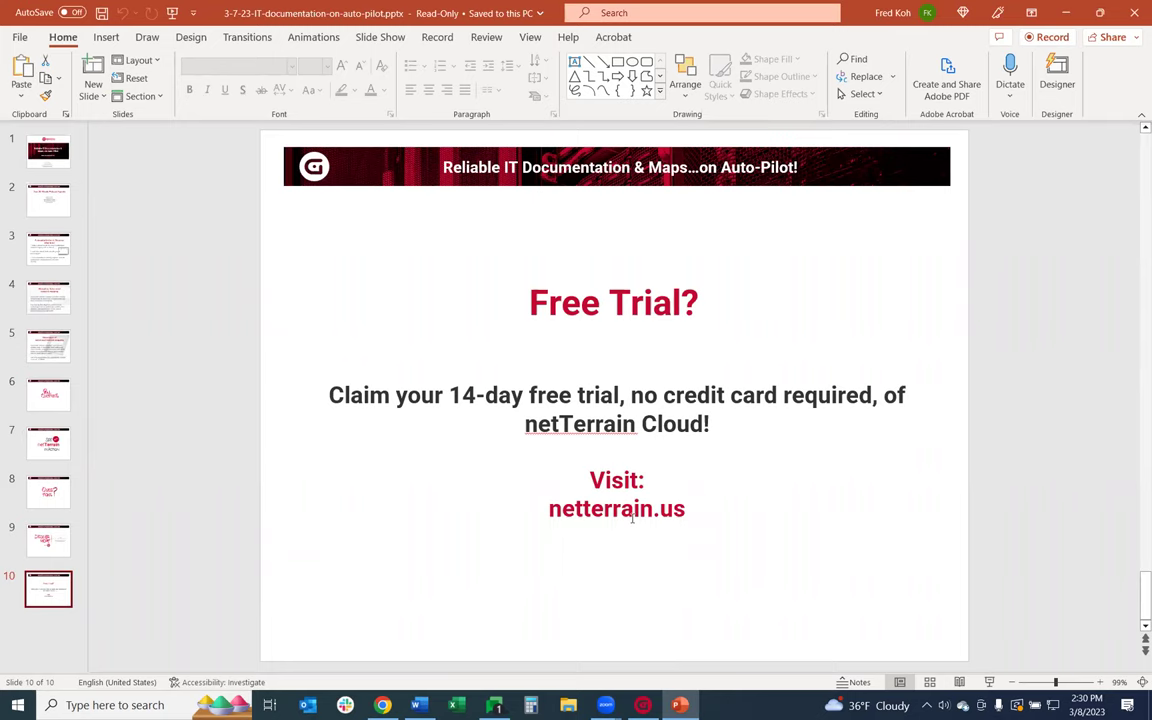
left_click(383, 705)
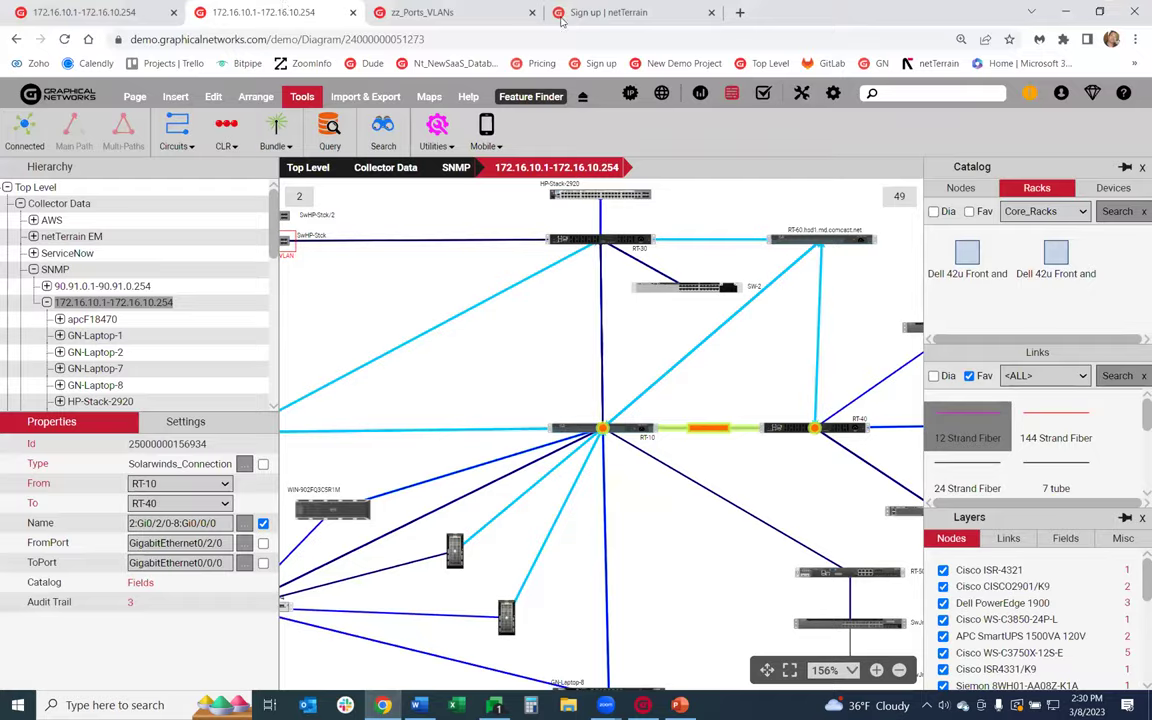
left_click(605, 12)
left_click(411, 38)
right_click(429, 38)
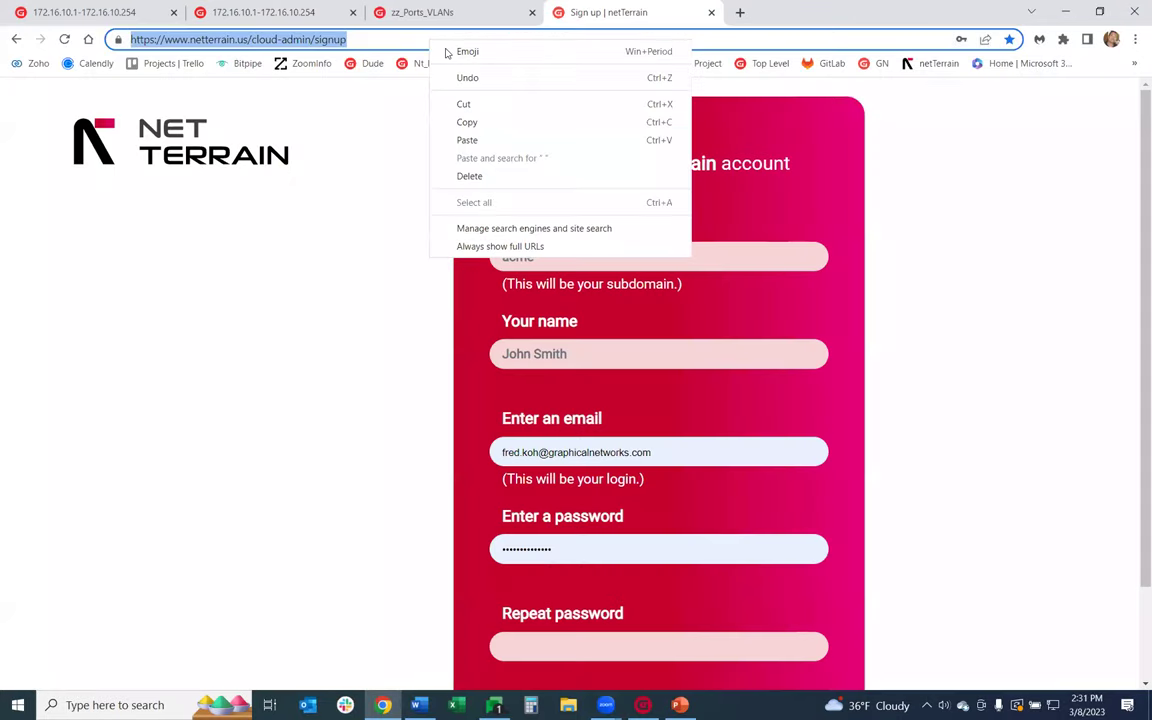
key("Escape")
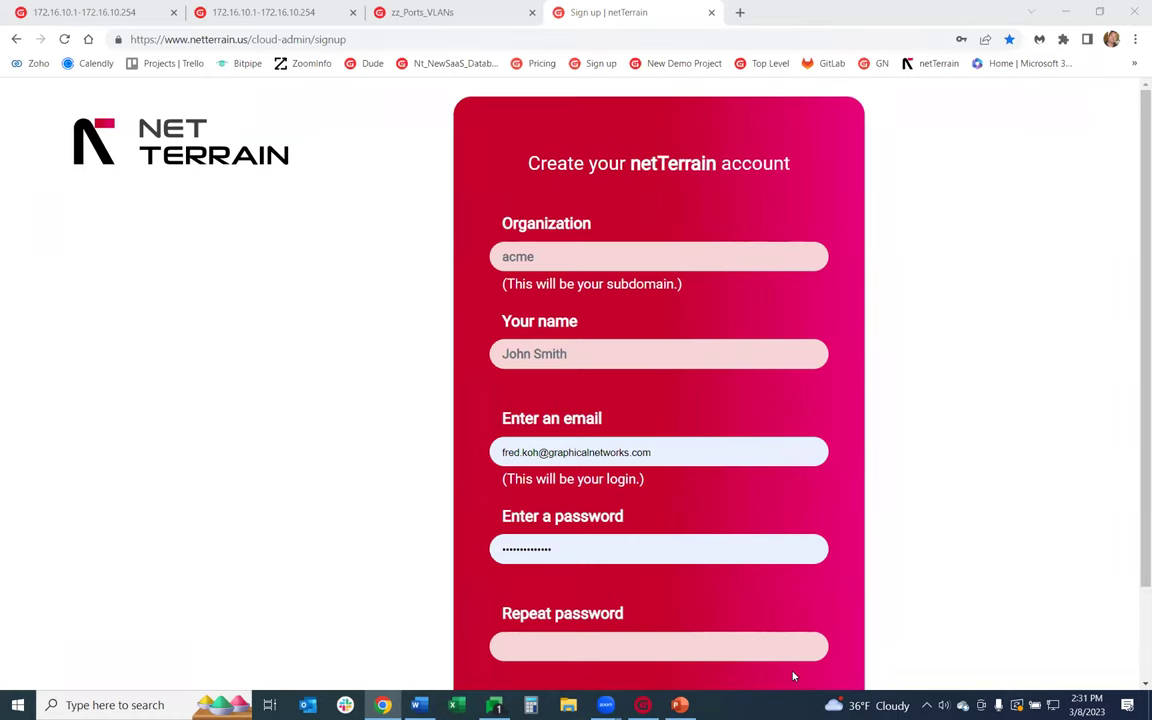
left_click(300, 443)
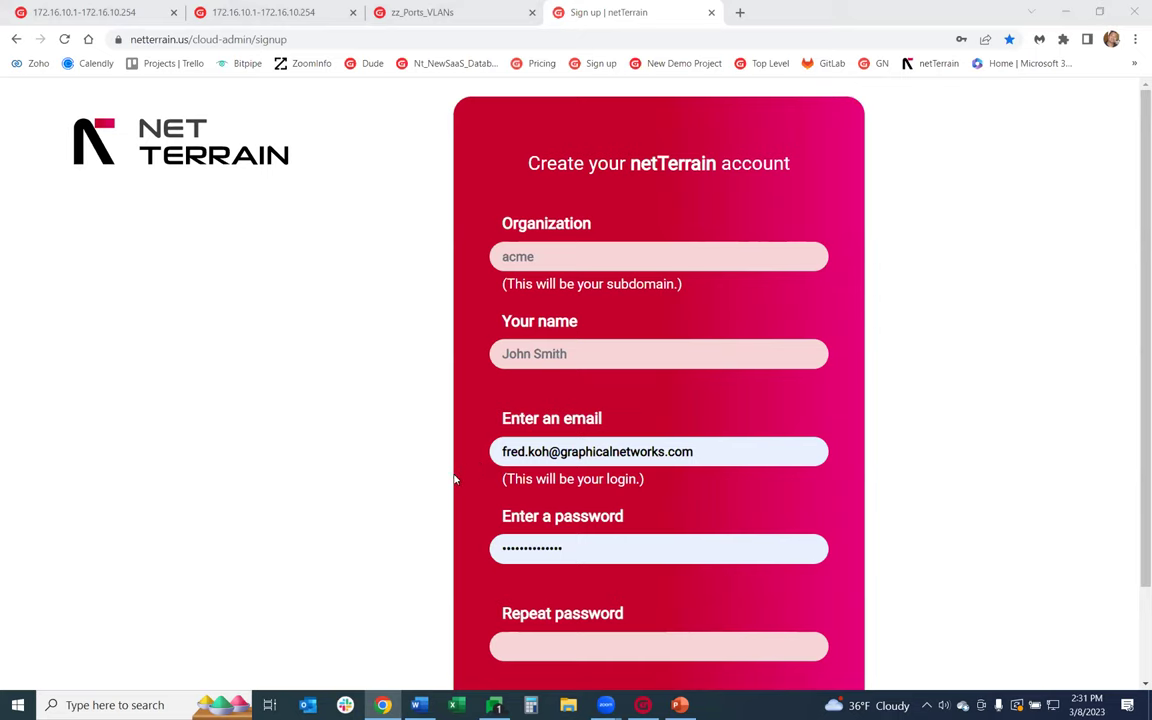
scroll(458, 505, "down", 2)
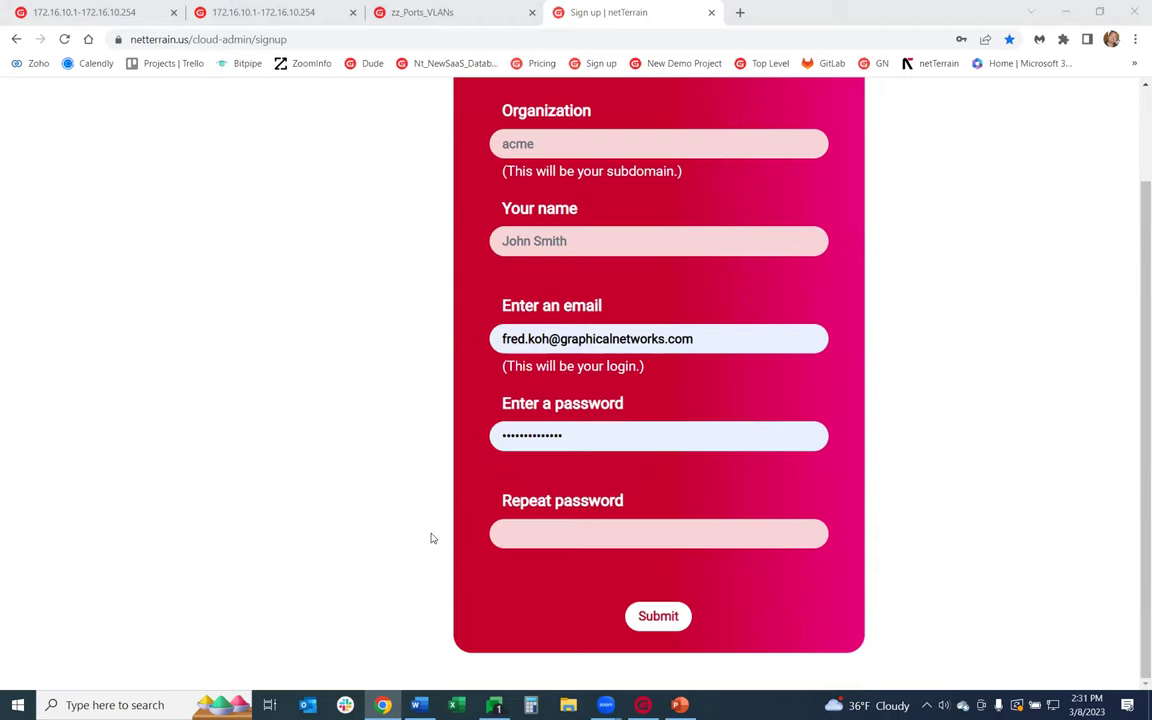
scroll(406, 514, "up", 2)
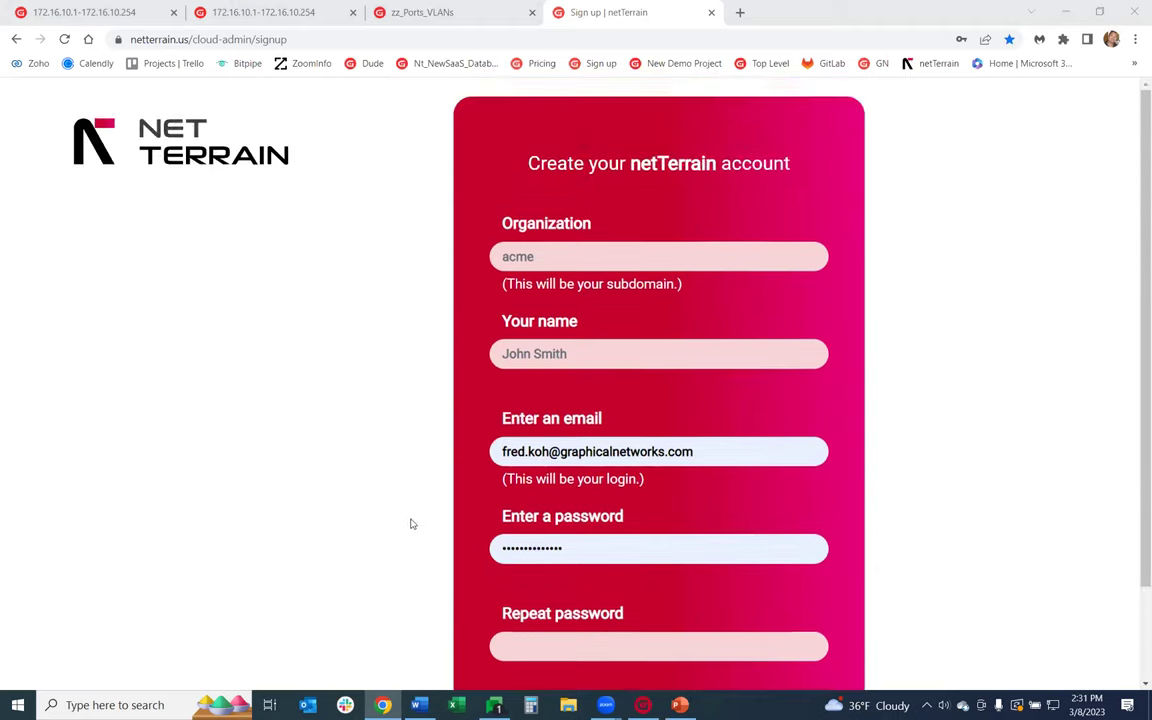
Return to the 172.16.10.1-172.16.10.254 diagram and open the Collector utility.
left_click(83, 22)
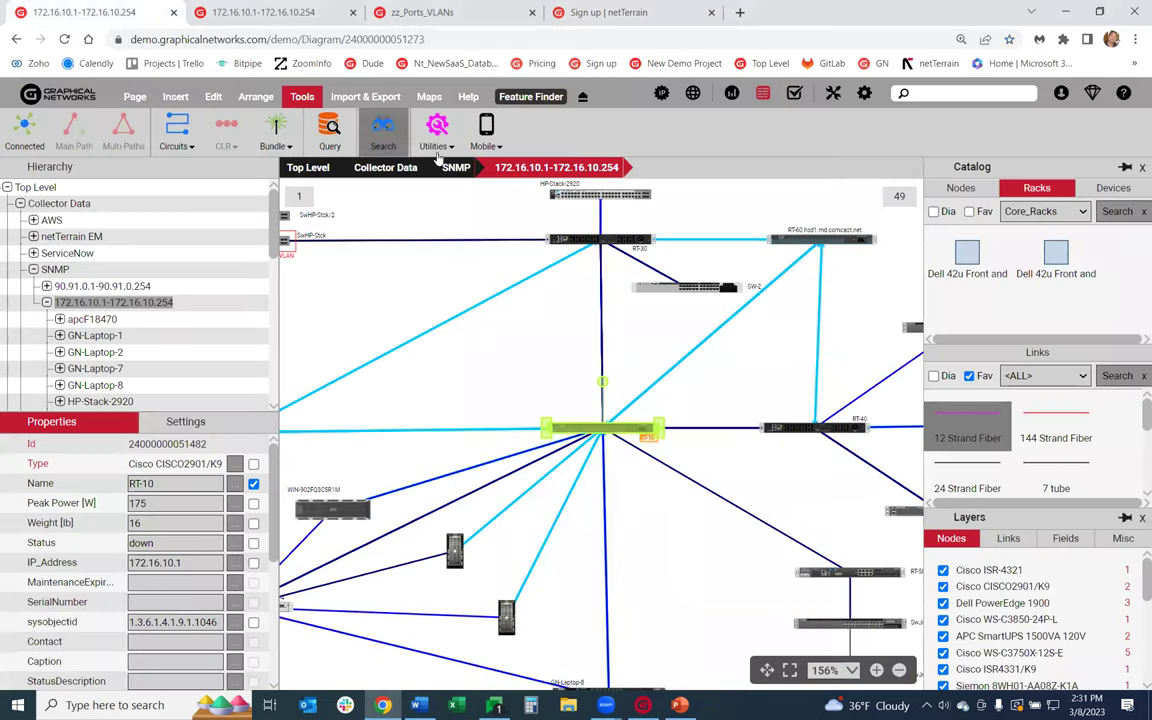
left_click(437, 140)
left_click(445, 208)
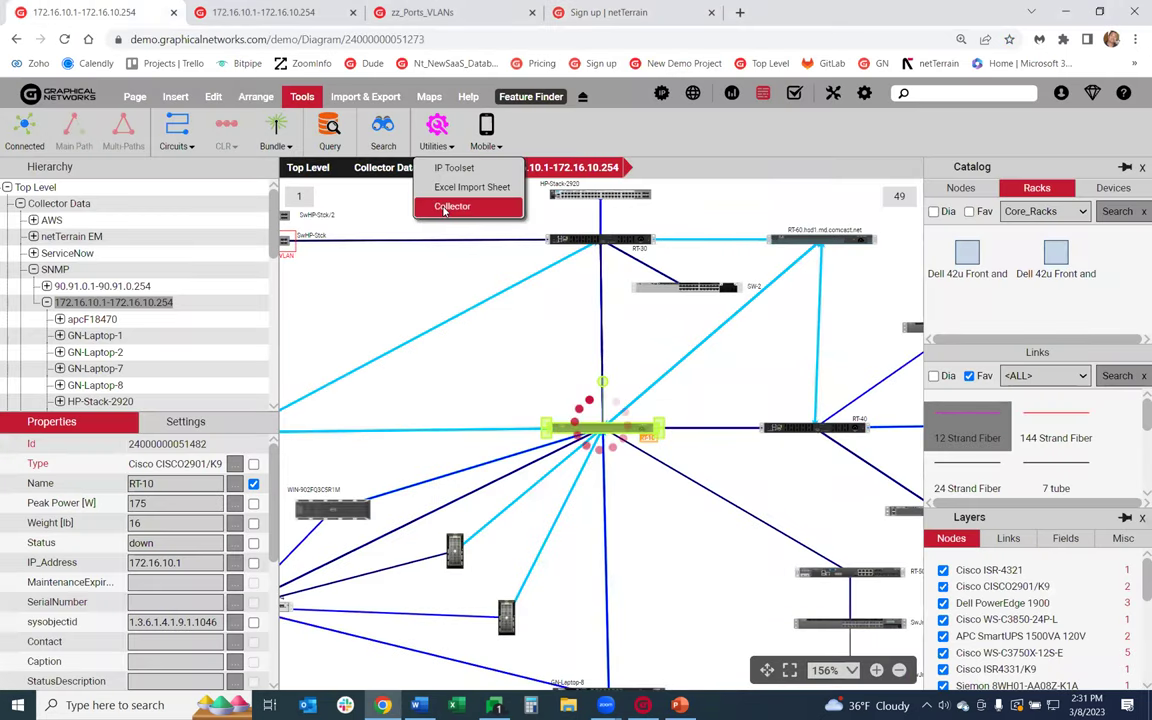
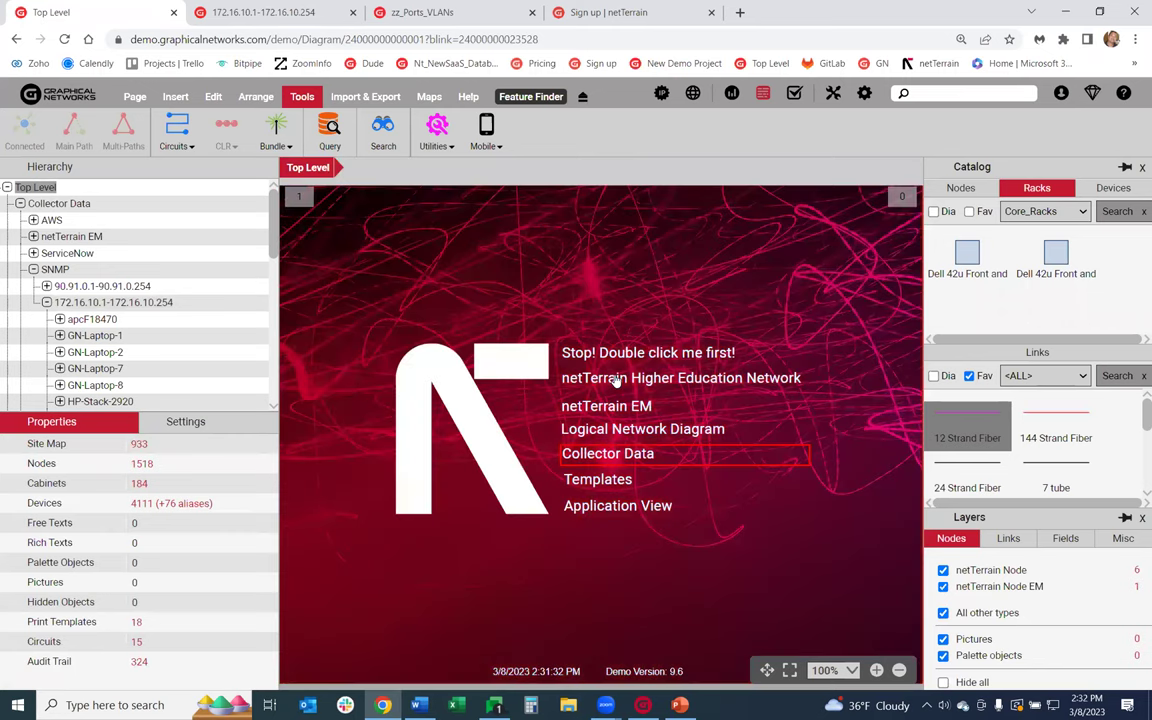
Open the University of Maryland map within netTerrain Higher Education Network and select the Mckeldin Library and Brendan Iribe Building together.
double_click(617, 380)
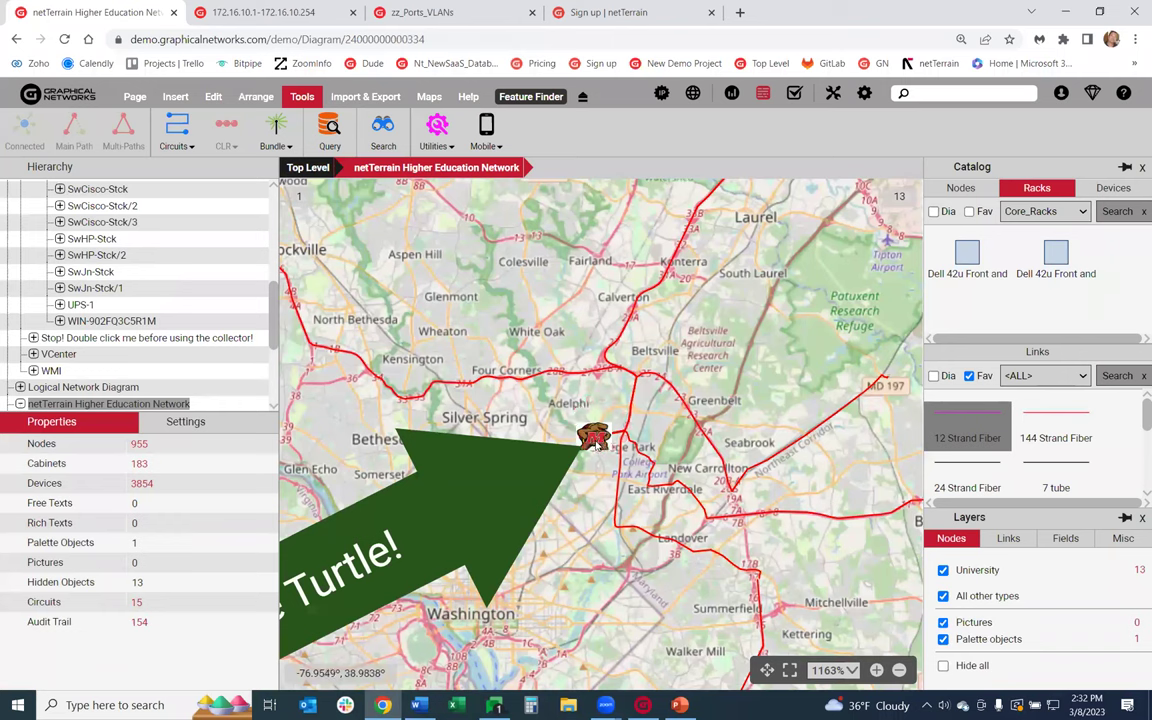
left_click(597, 440)
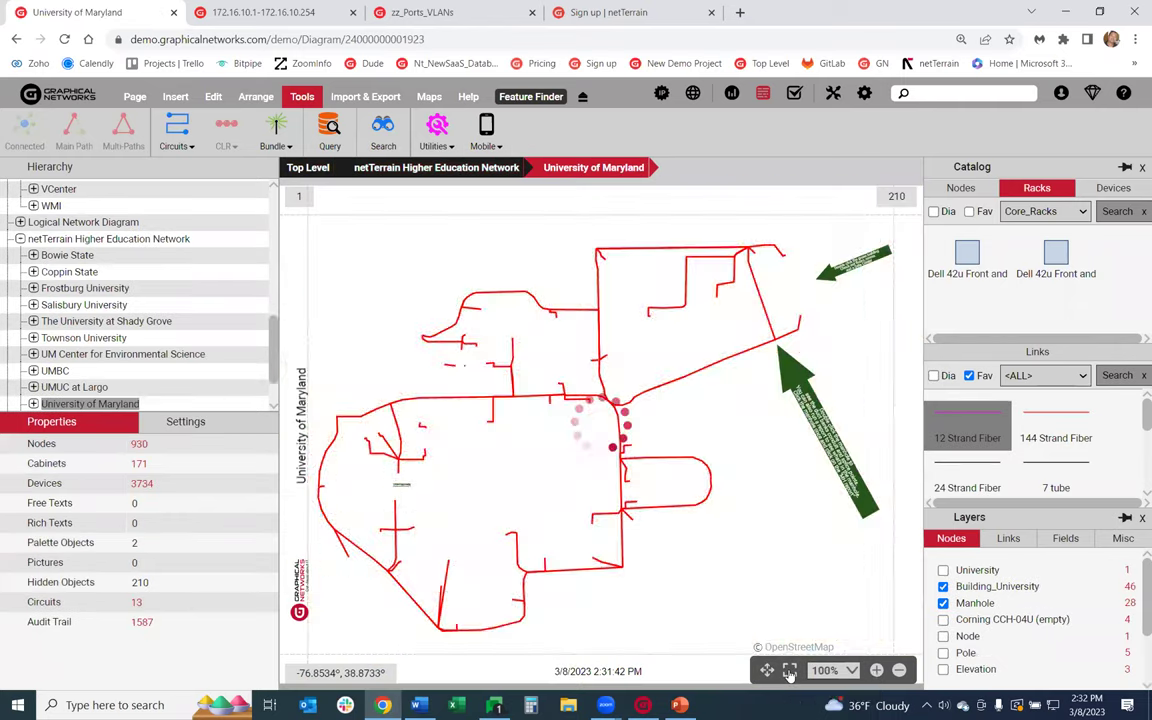
left_click(400, 485)
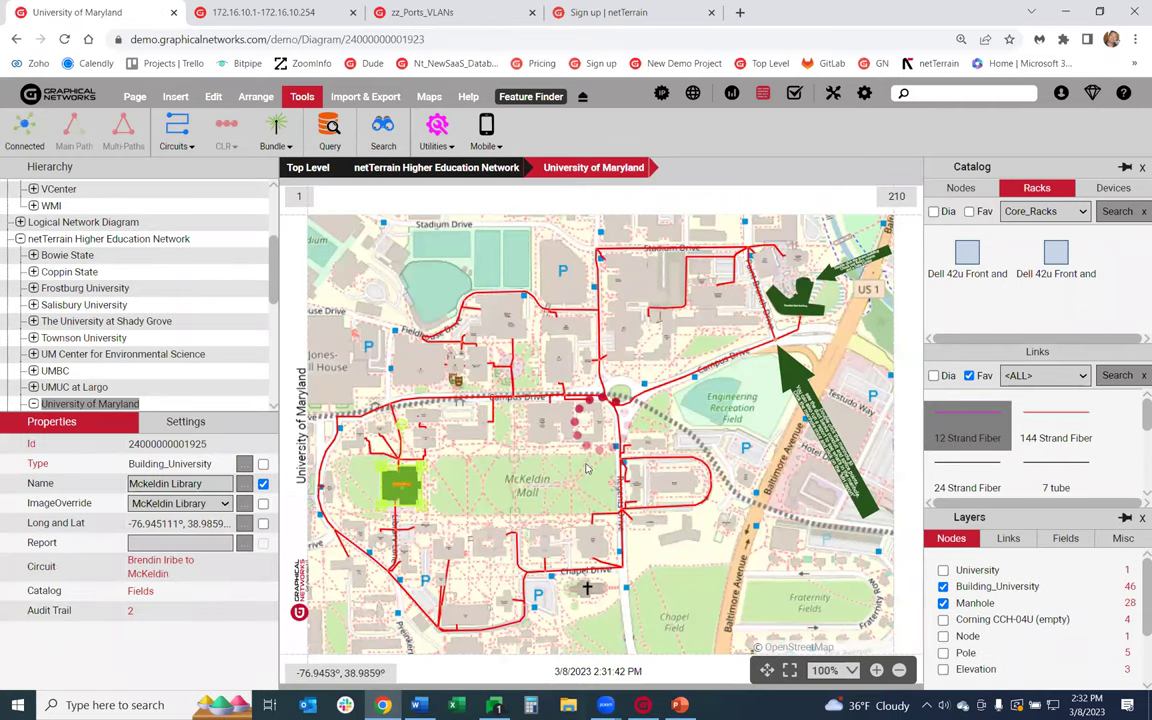
left_click(803, 302, "shift")
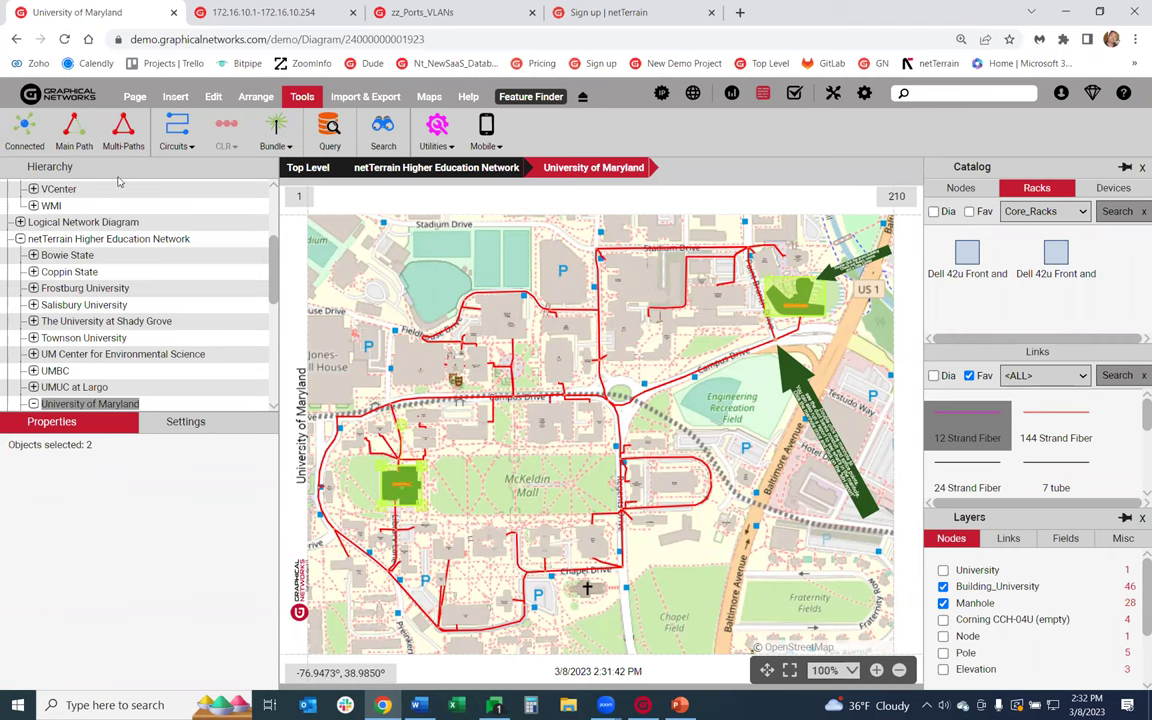
Start a new circuit between the two selected buildings, expand the main path's hops, and choose Edge-to-Edge routing.
left_click(177, 128)
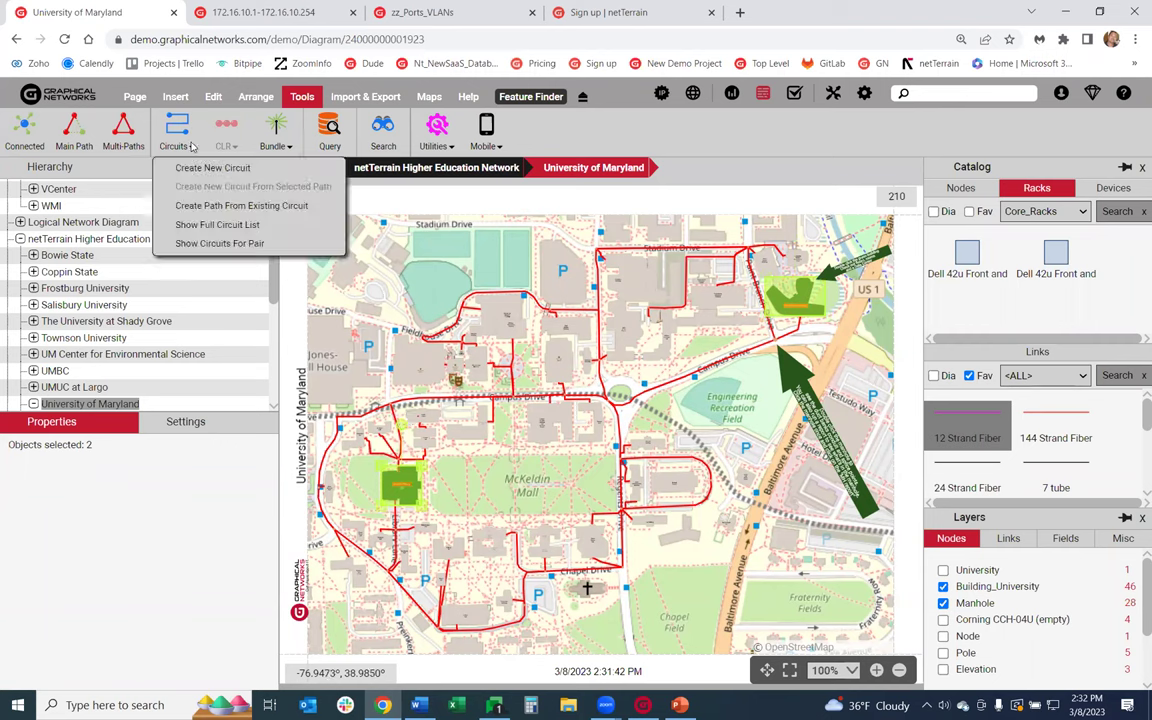
left_click(206, 169)
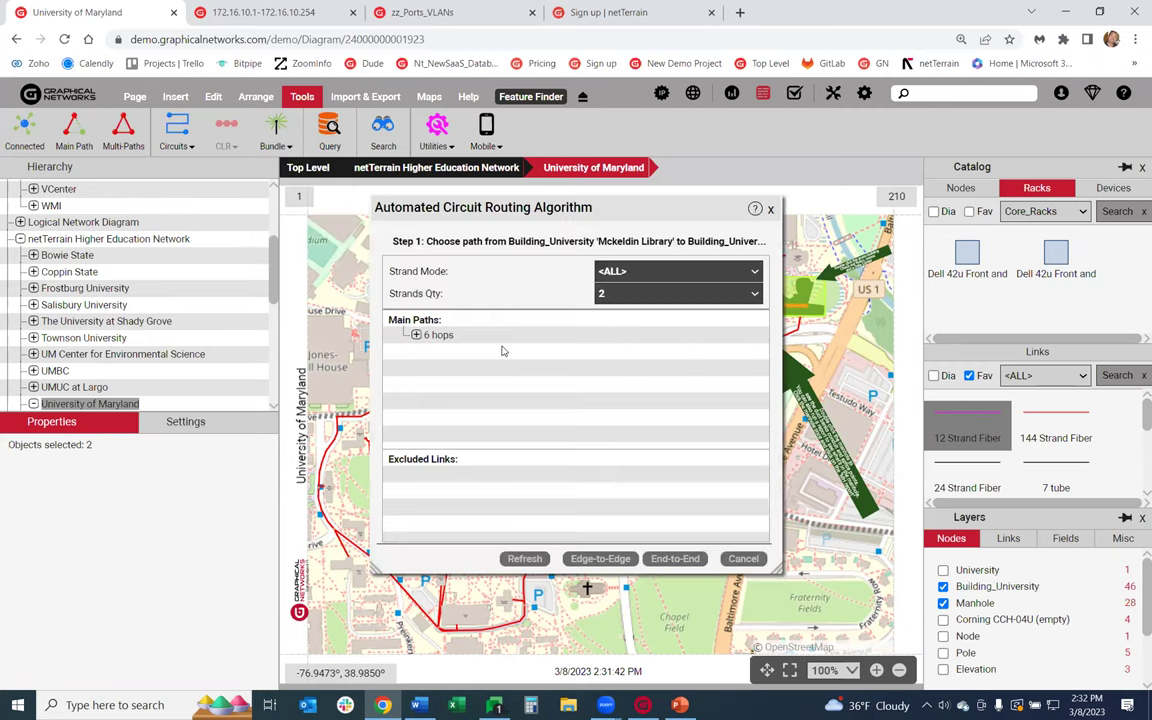
left_click(416, 336)
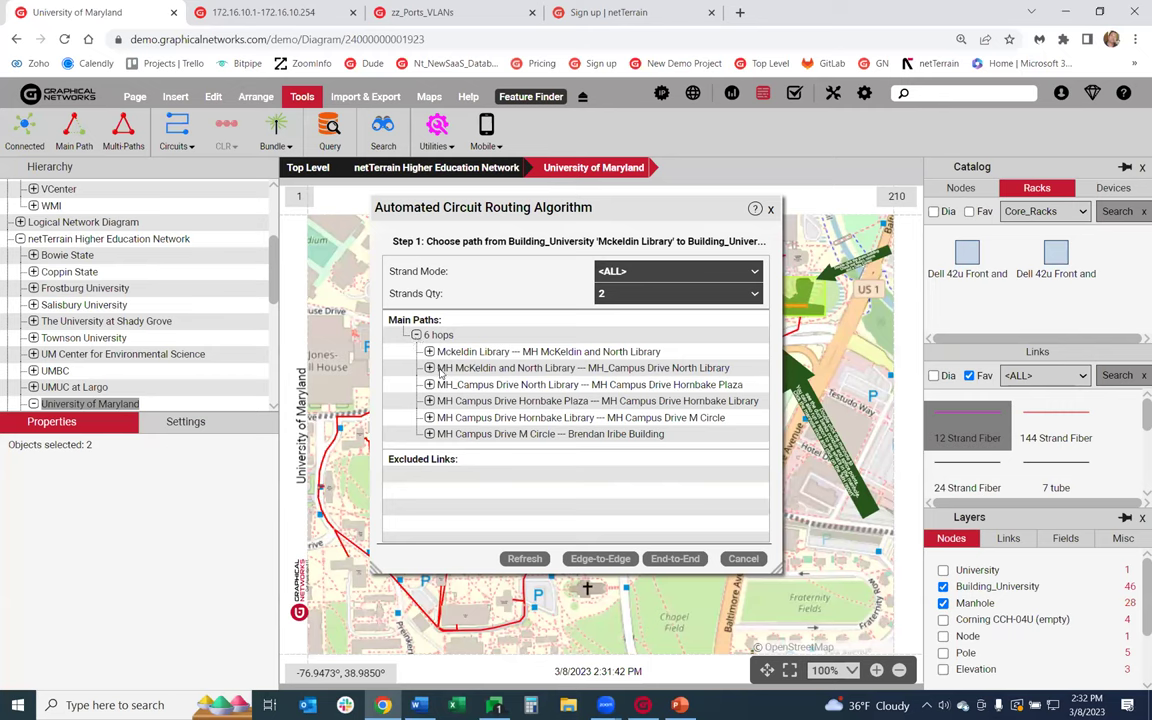
left_click(588, 559)
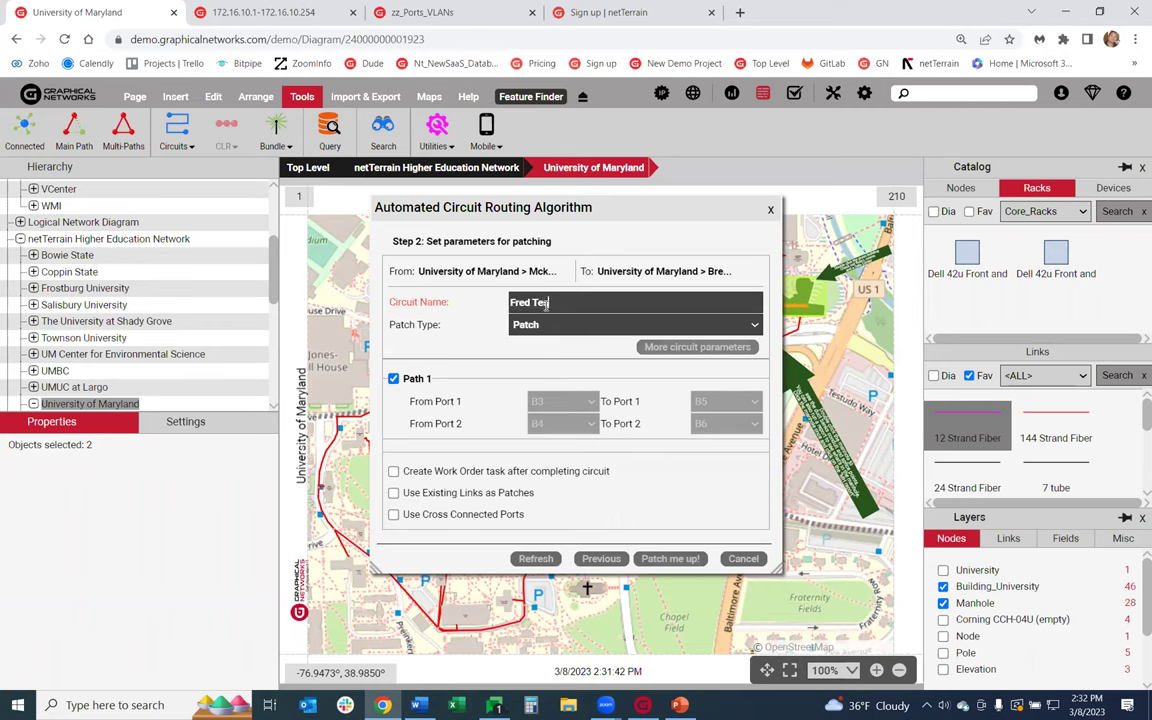
Name the test circuit, keep Path 1 enabled, patch the circuit, and open the primary path's circuit layout record.
type("Fred Test")
left_click(394, 379)
left_click(394, 379)
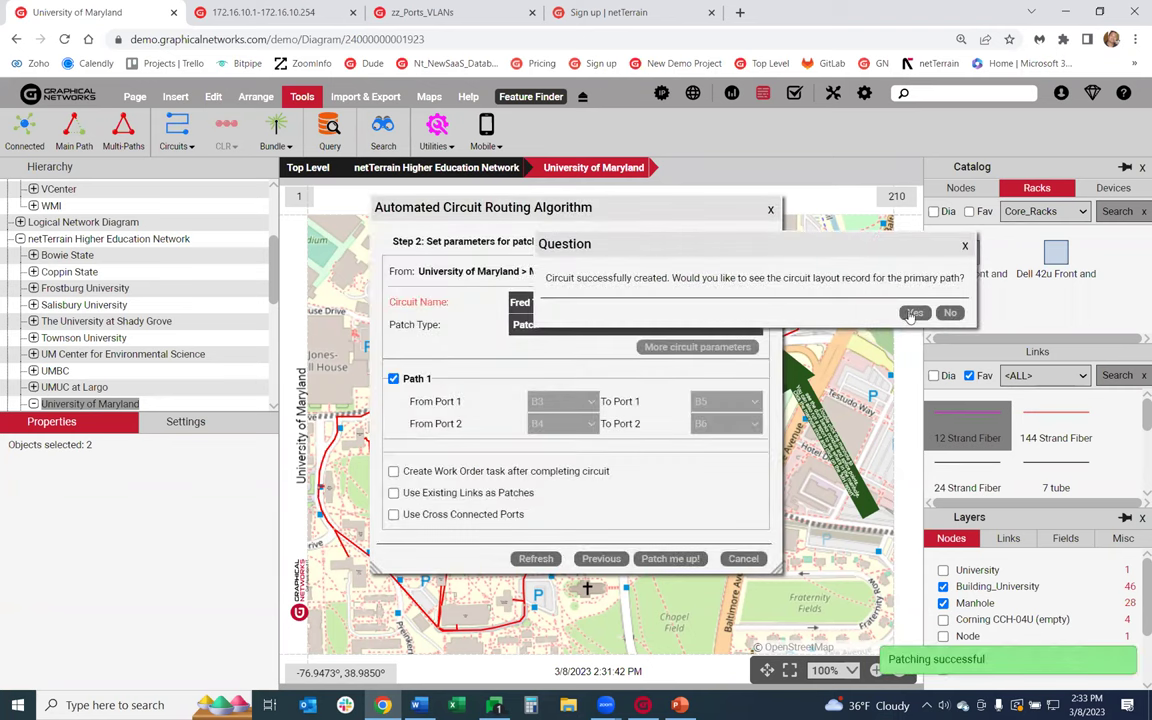
left_click(914, 312)
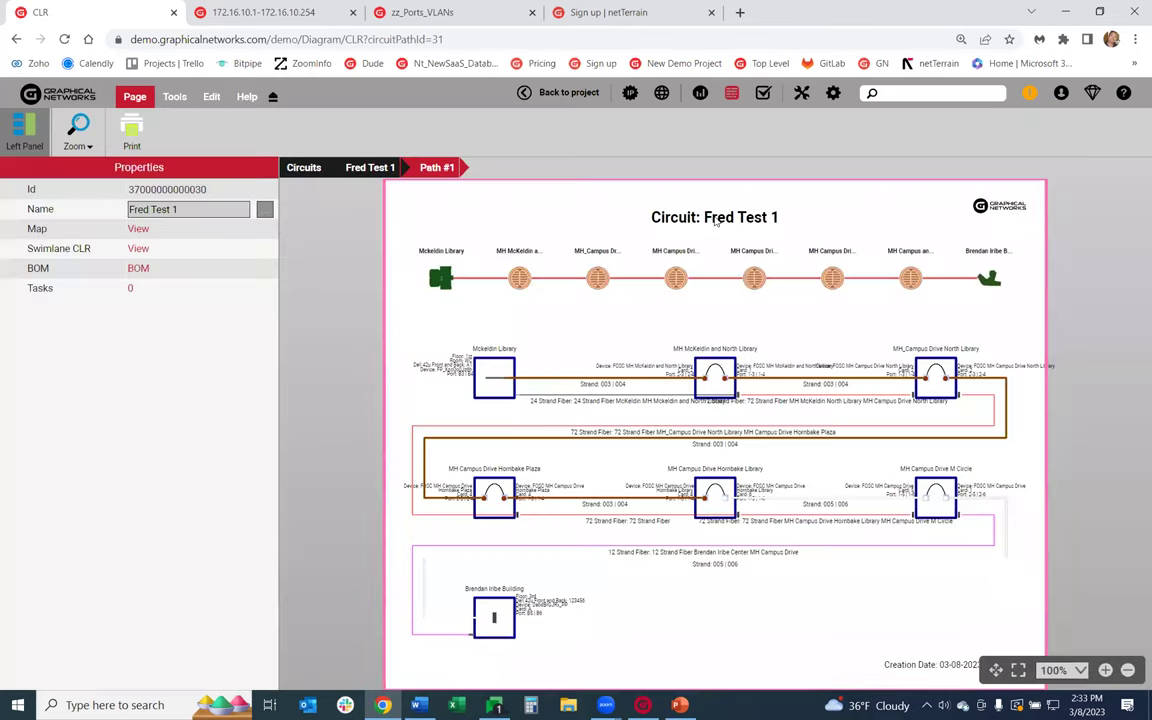
Inspect the properties of the Mckeldin Library, the Brendan Iribe Building and several manholes along the circuit's path overview.
left_click(442, 280)
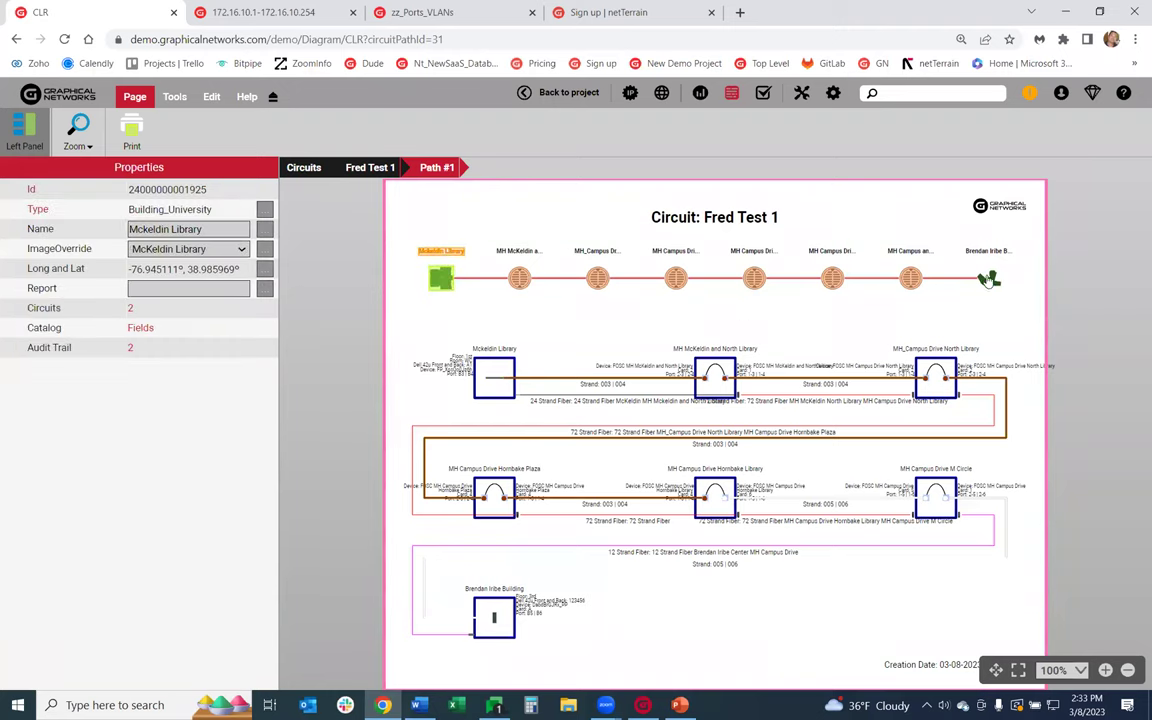
left_click(989, 278)
left_click(597, 278)
left_click(754, 278)
left_click(910, 278)
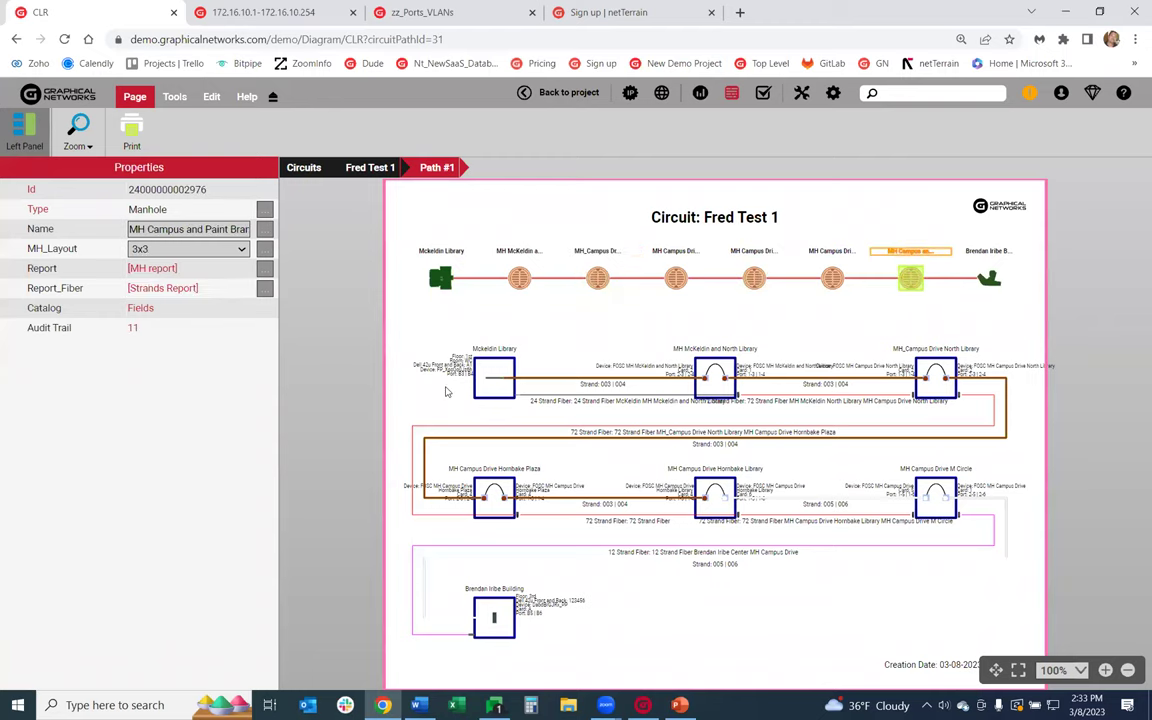
Examine the Mckeldin Library end of the circuit, its patch panel properties, and the splice at MH McKeldin and North Library.
scroll(418, 371, "up", 5)
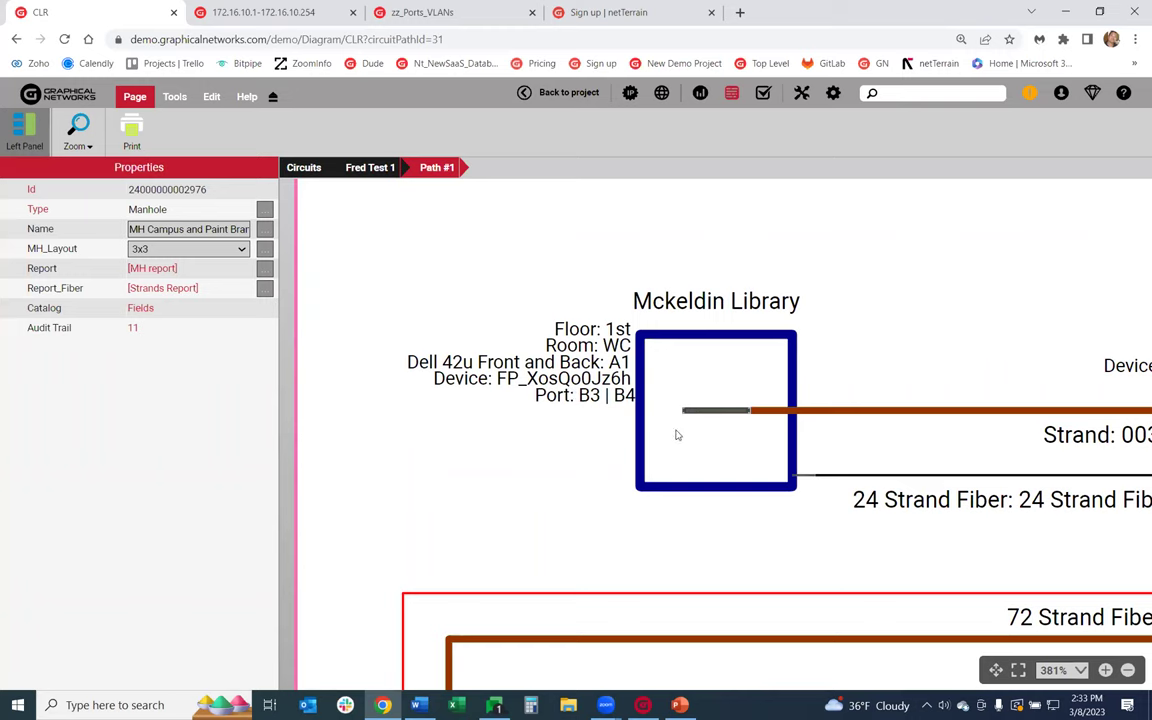
left_click_drag(684, 476, 409, 483)
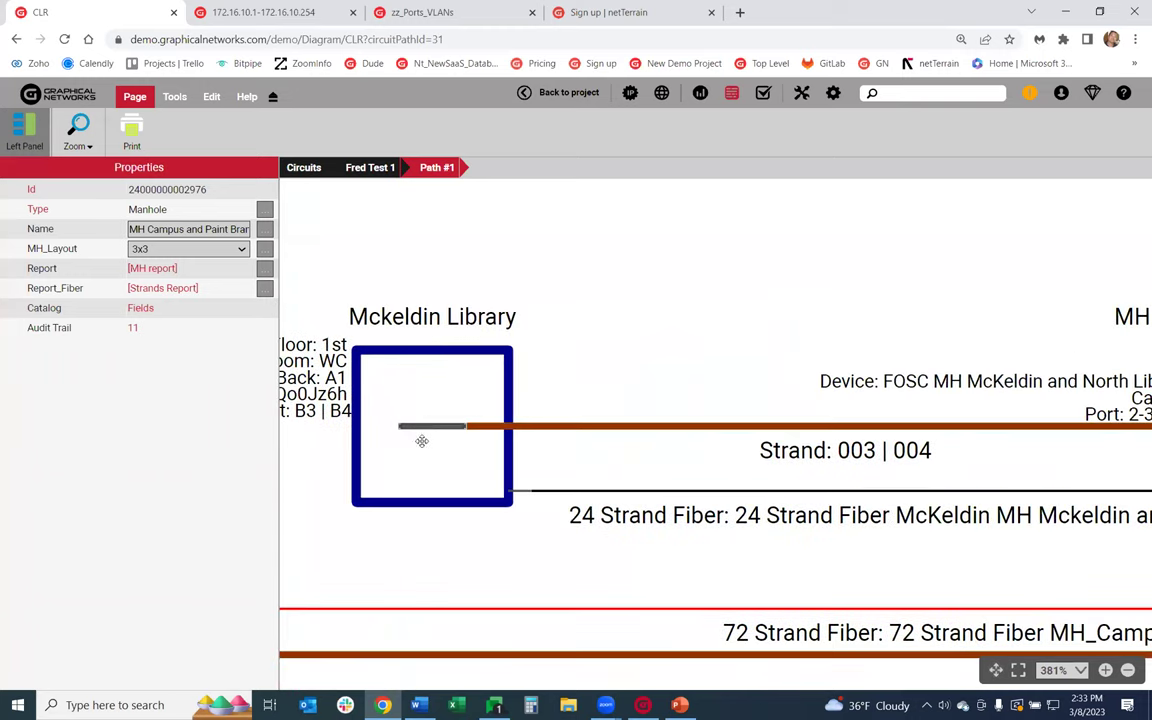
left_click(421, 427)
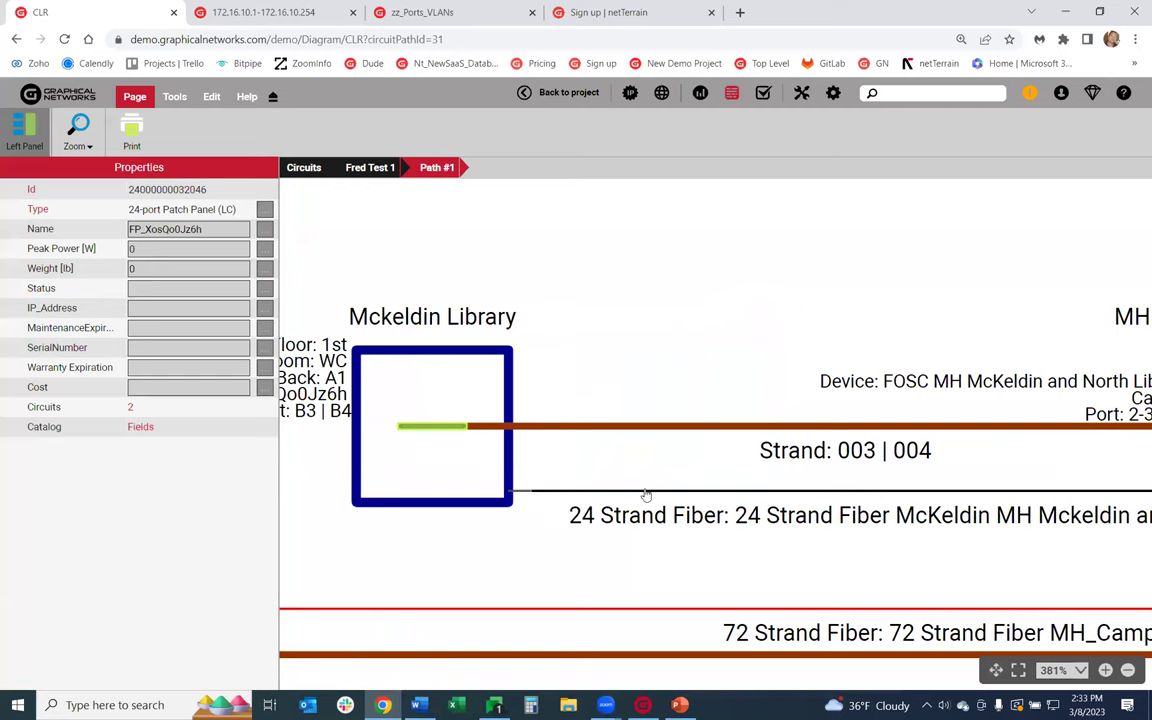
left_click_drag(753, 545, 347, 521)
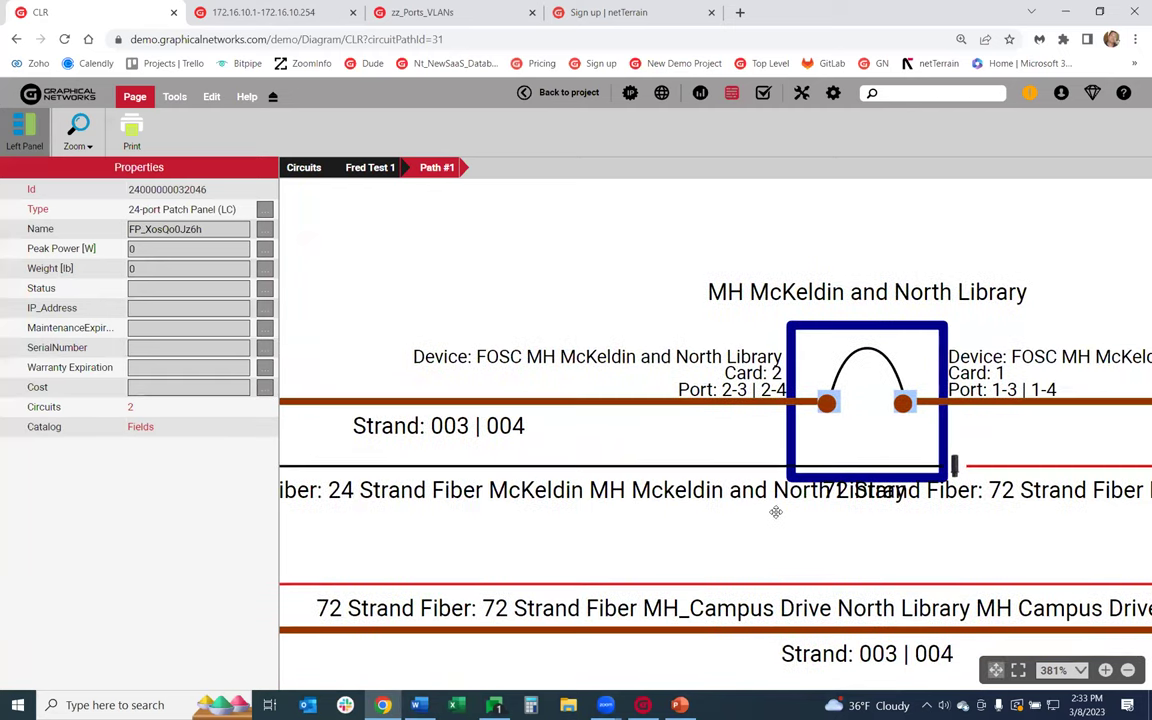
Examine the Brendan Iribe Building end of the circuit and inspect the properties of its terminating equipment.
left_click(1018, 670)
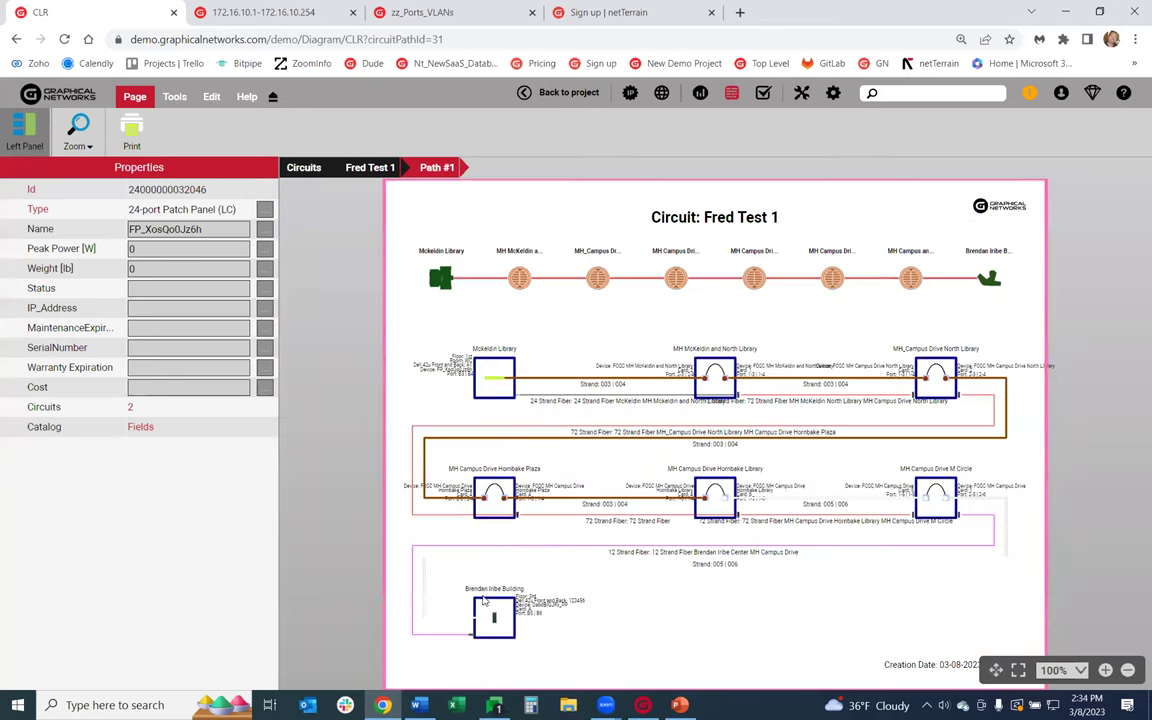
scroll(437, 540, "up", 3)
left_click_drag(439, 533, 441, 428)
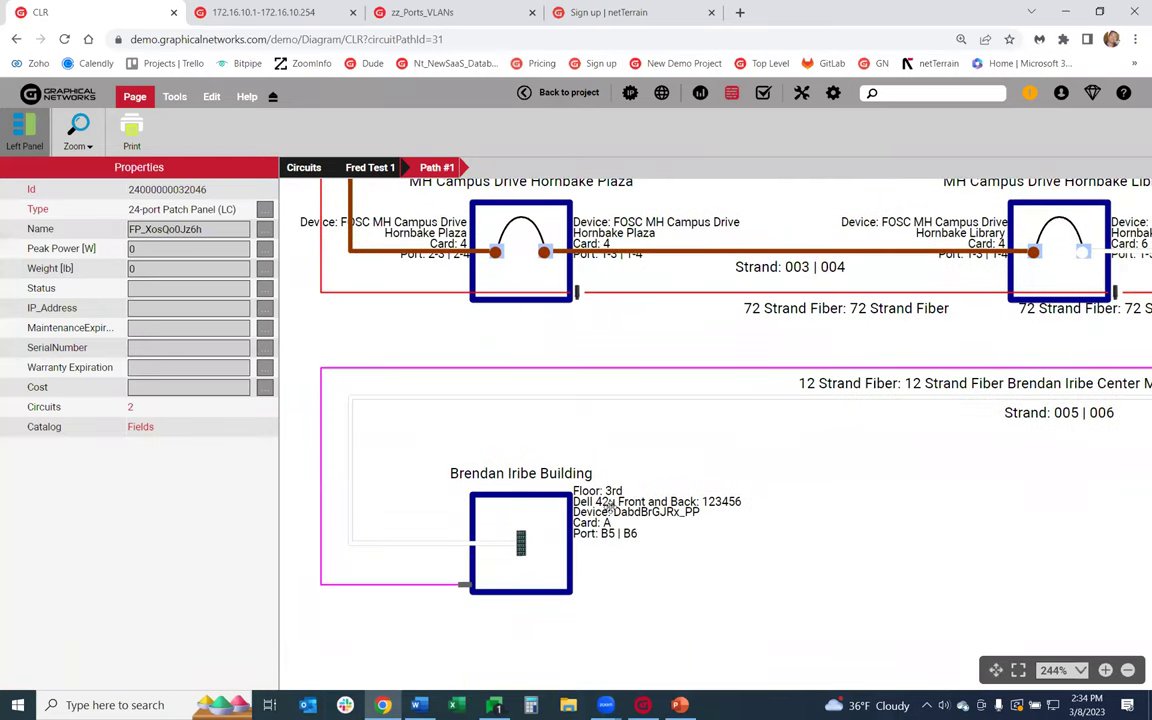
scroll(600, 498, "up", 1)
scroll(690, 500, "up", 1)
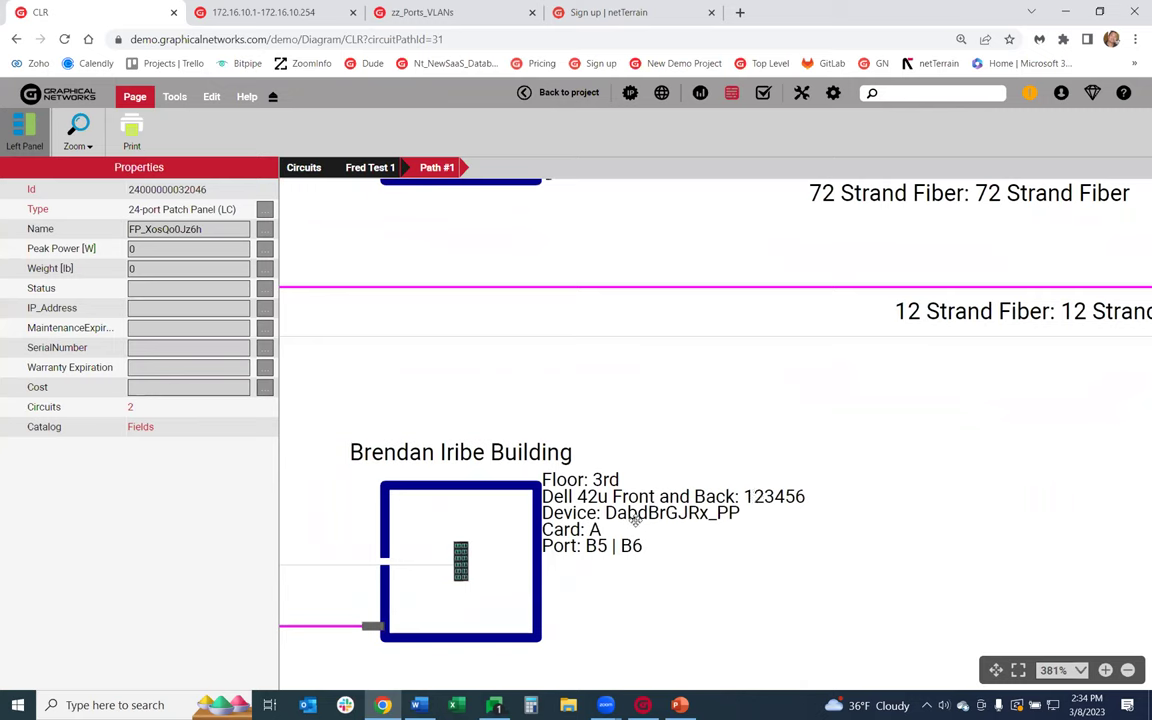
left_click(465, 570)
left_click(373, 627)
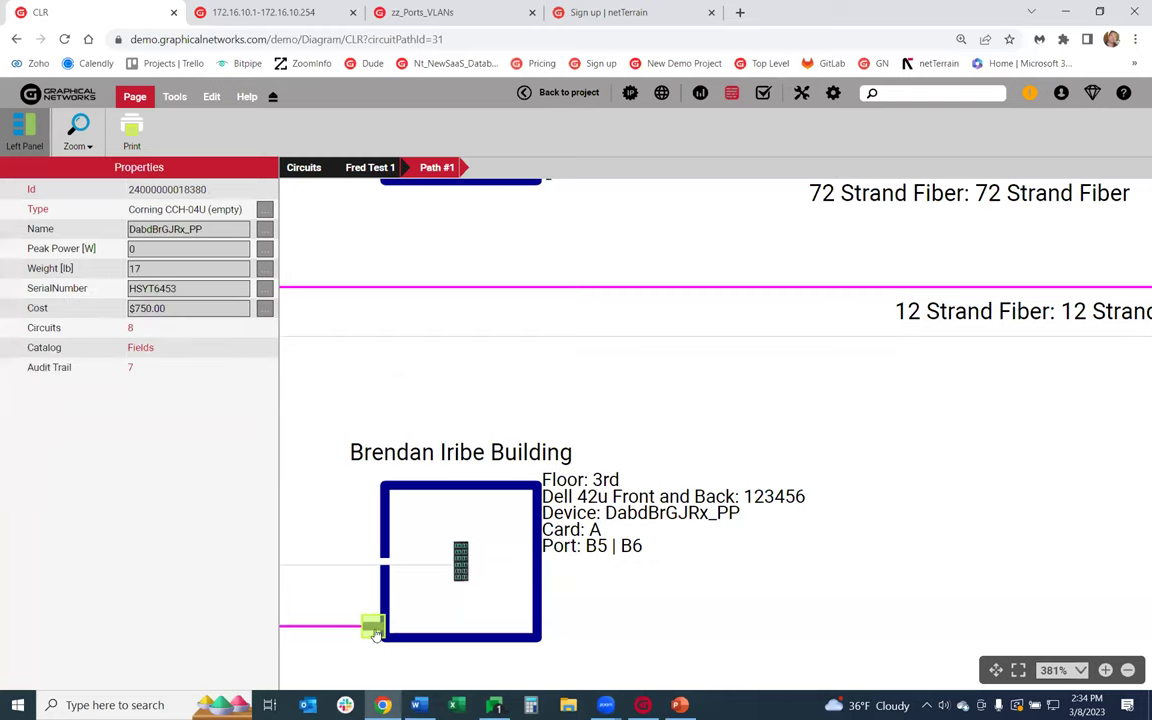
Open the new circuit's record in the Circuits table, generate its BOM report, and open the downloaded PDF.
left_click(305, 169)
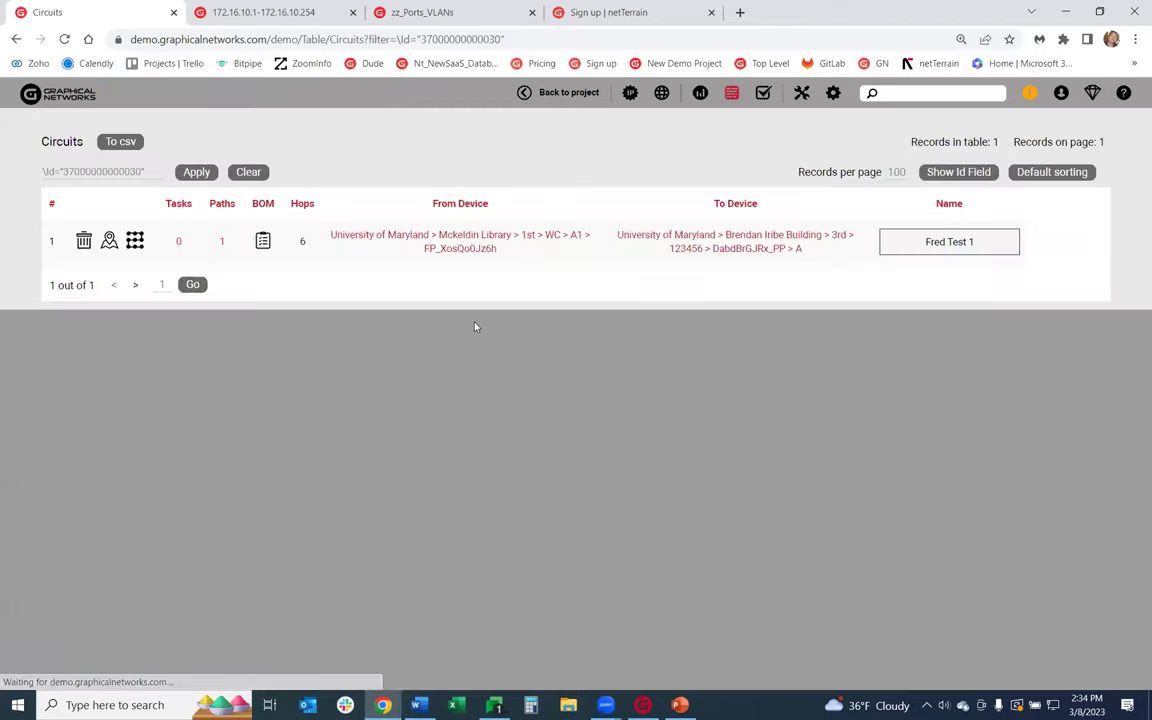
left_click(264, 244)
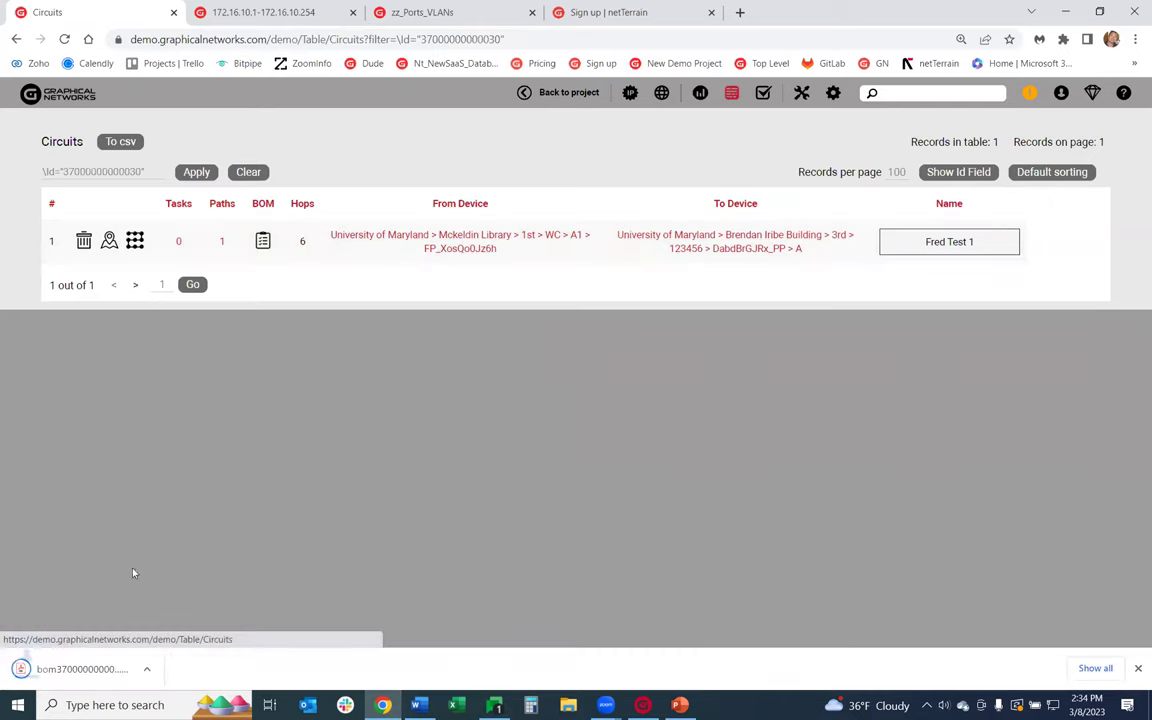
left_click(90, 668)
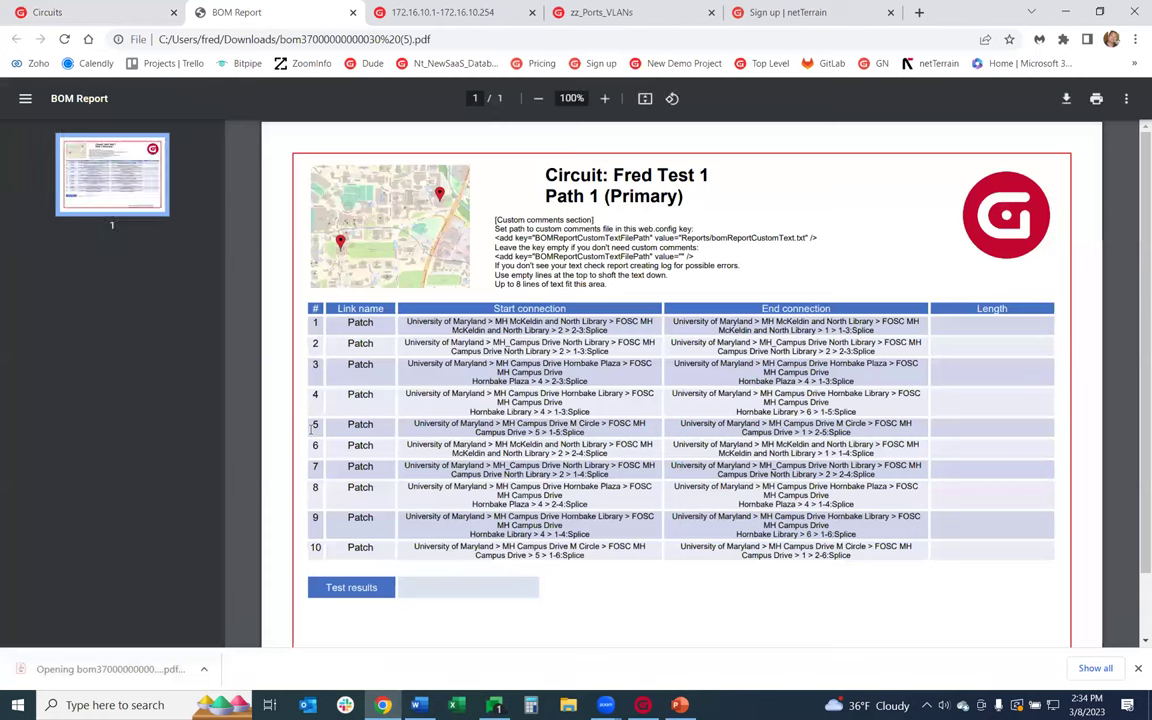